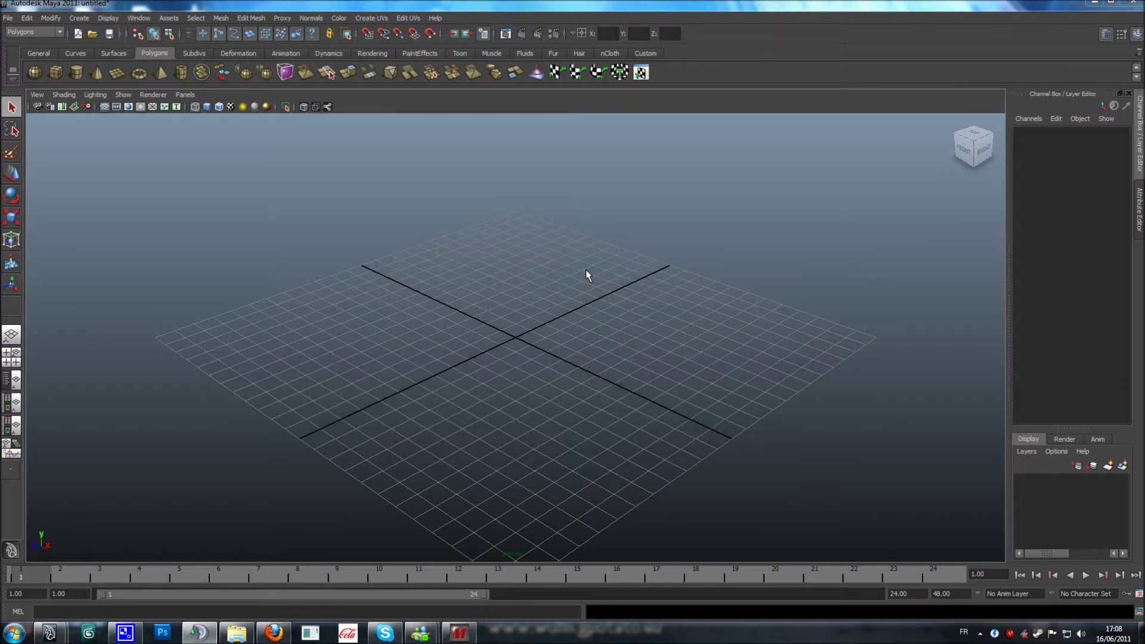
Step: Place a default polygon cube near the centre of the grid and display it shaded
scroll(514, 305, "up", 4)
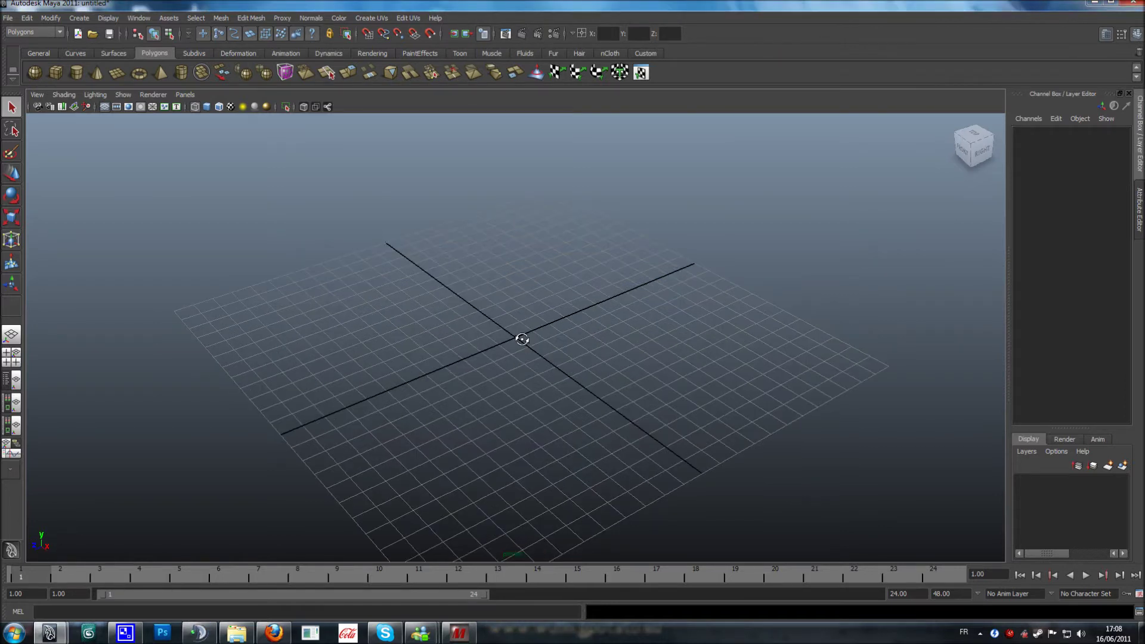
middle_click_drag(551, 323, 507, 366, "alt")
left_click_drag(506, 365, 516, 366, "alt")
left_click(55, 72)
left_click_drag(409, 263, 501, 302, "alt")
left_click(475, 384)
left_click_drag(529, 370, 309, 191, "alt")
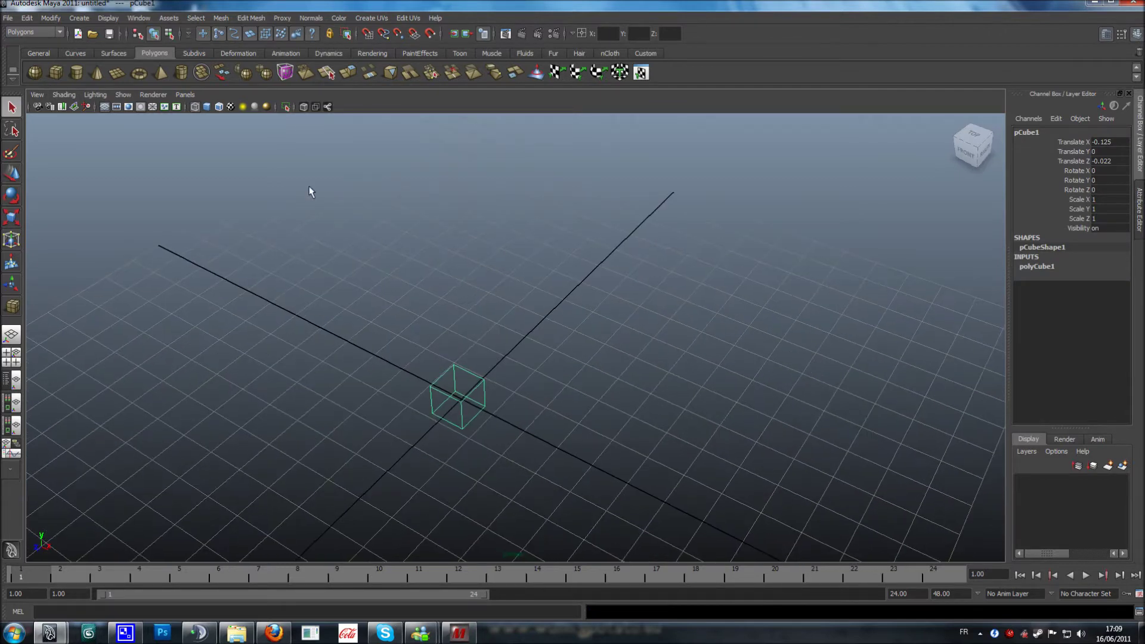
left_click(206, 105)
mouse_move(418, 280)
left_mouse_down("alt")
mouse_move(455, 309)
mouse_move(589, 304)
mouse_move(634, 319)
mouse_move(590, 333)
mouse_move(665, 373)
mouse_move(588, 330)
mouse_move(621, 312)
mouse_move(617, 343)
left_mouse_up("alt")
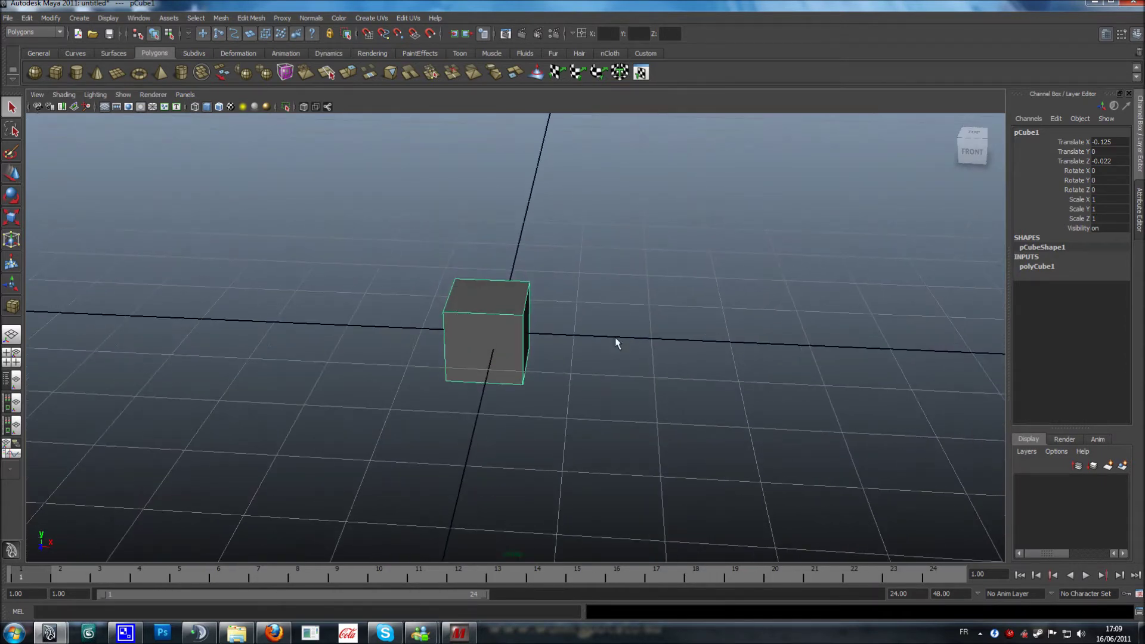
Step: Centre the cube on the grid origin by setting its Translate X and Translate Z to 0
left_click(12, 174)
left_click_drag(448, 222, 475, 271, "alt")
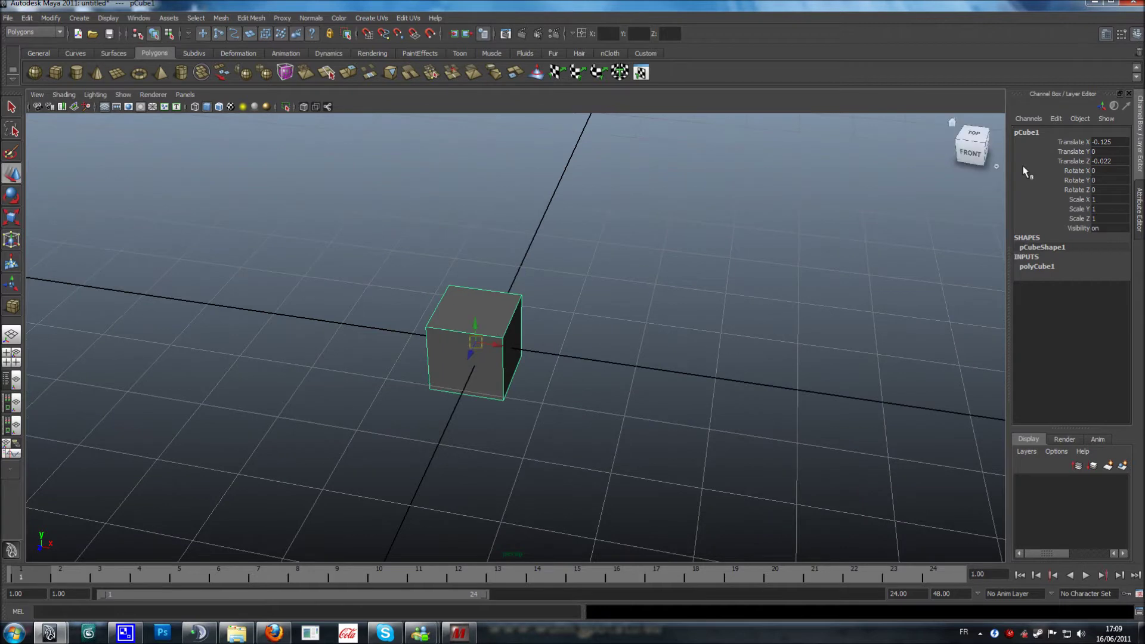
left_click(1104, 142)
type("0")
key("Return")
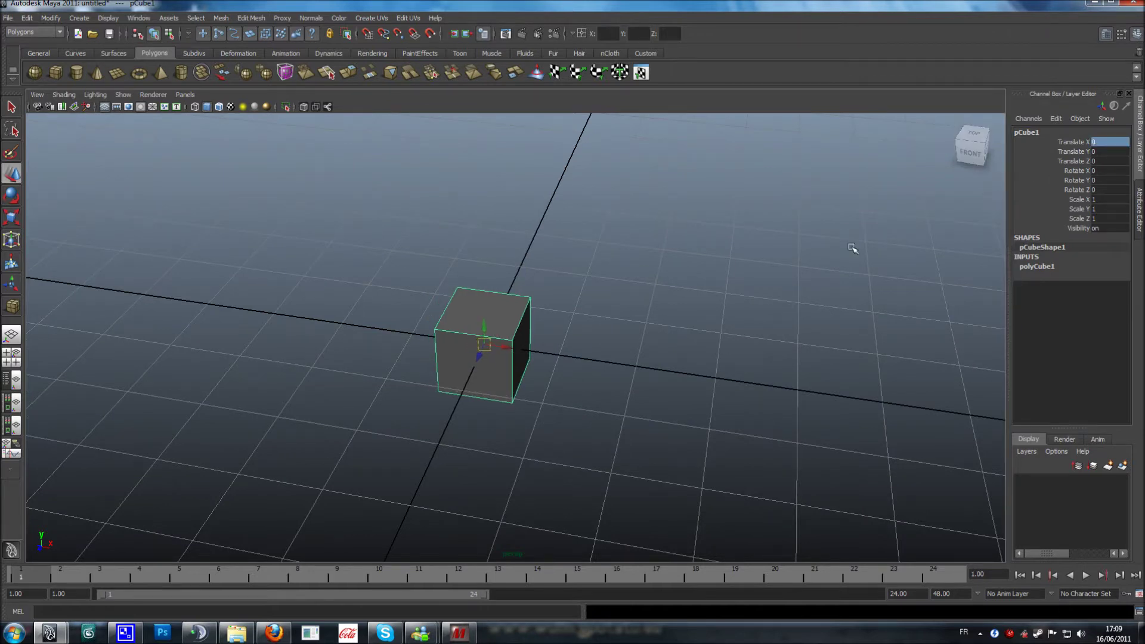
left_click_drag(806, 248, 675, 253, "alt")
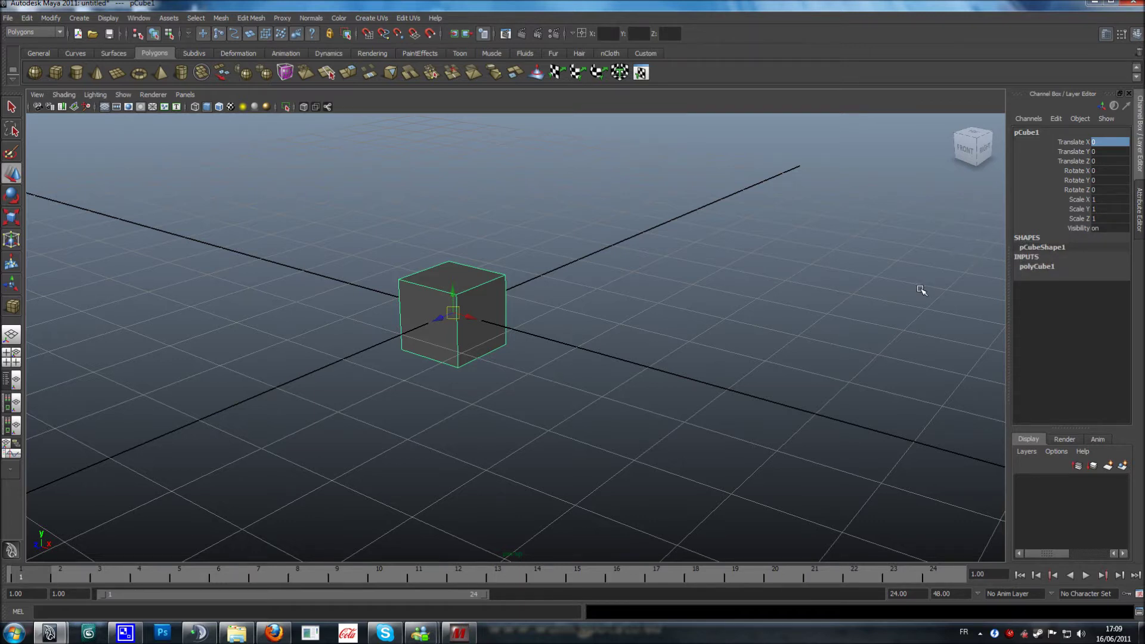
left_click_drag(770, 370, 718, 414, "alt")
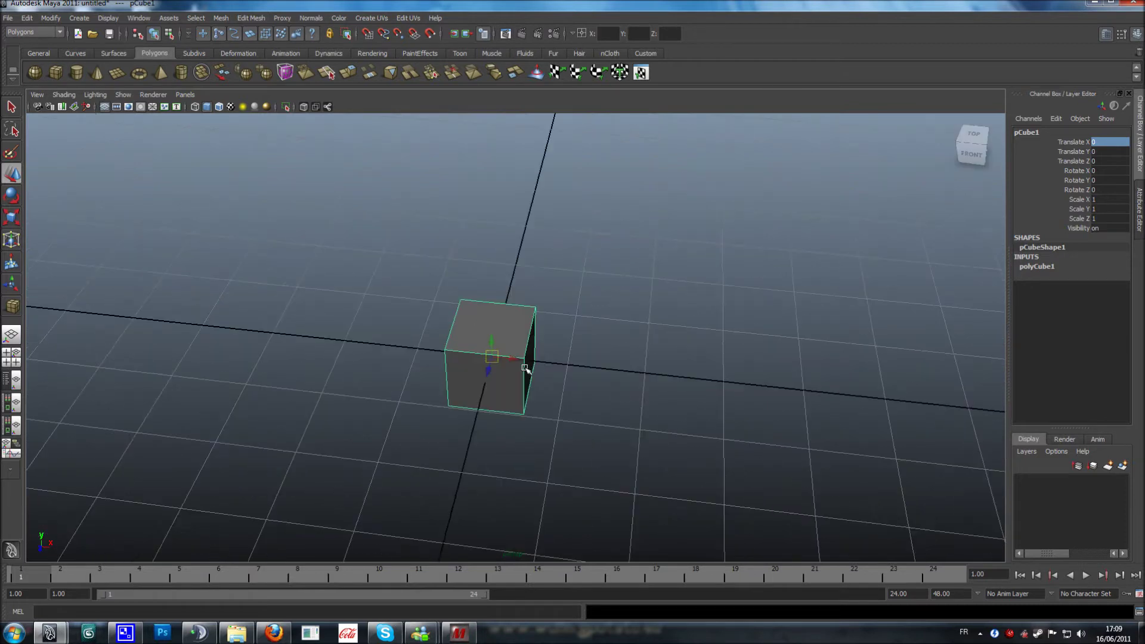
left_click(752, 292)
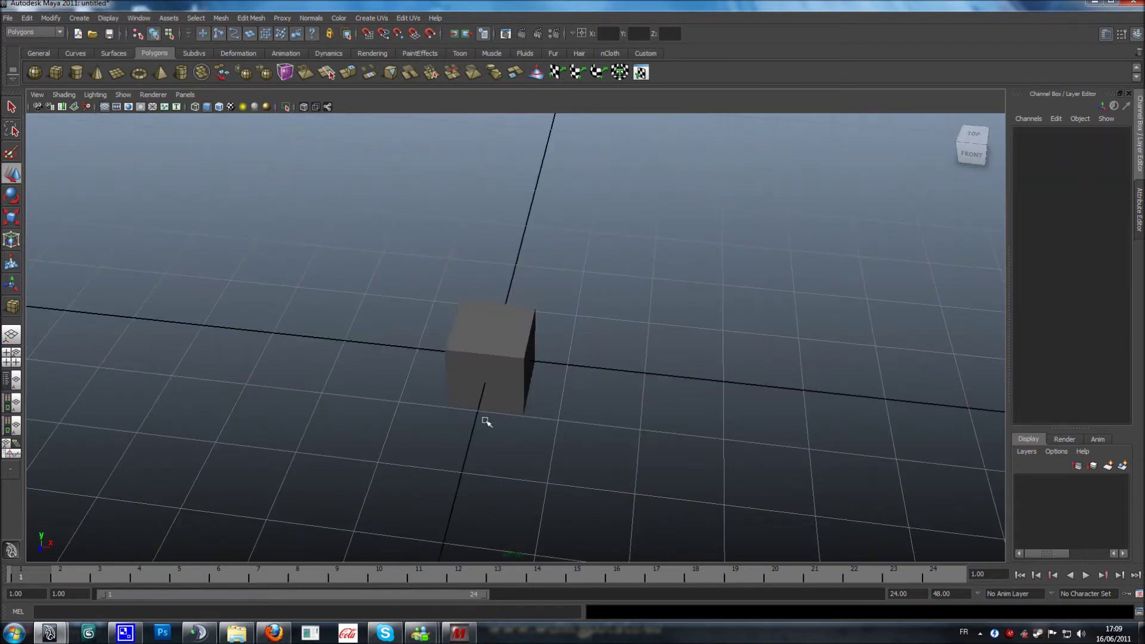
left_click_drag(823, 405, 1117, 171, "alt")
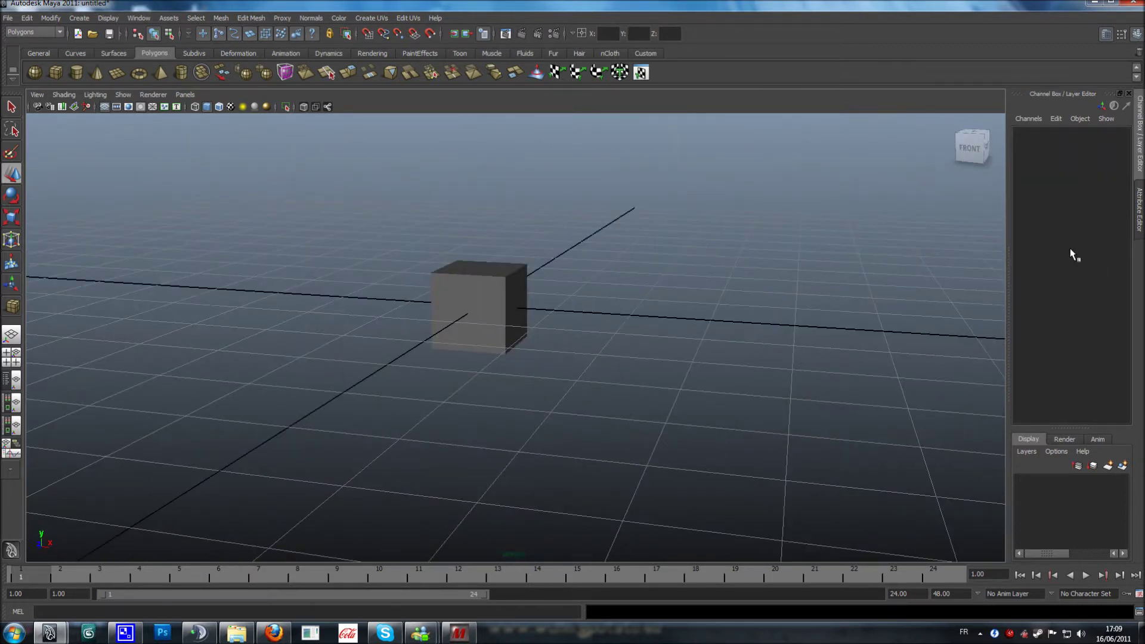
left_click(434, 340)
left_click_drag(435, 340, 639, 337, "alt")
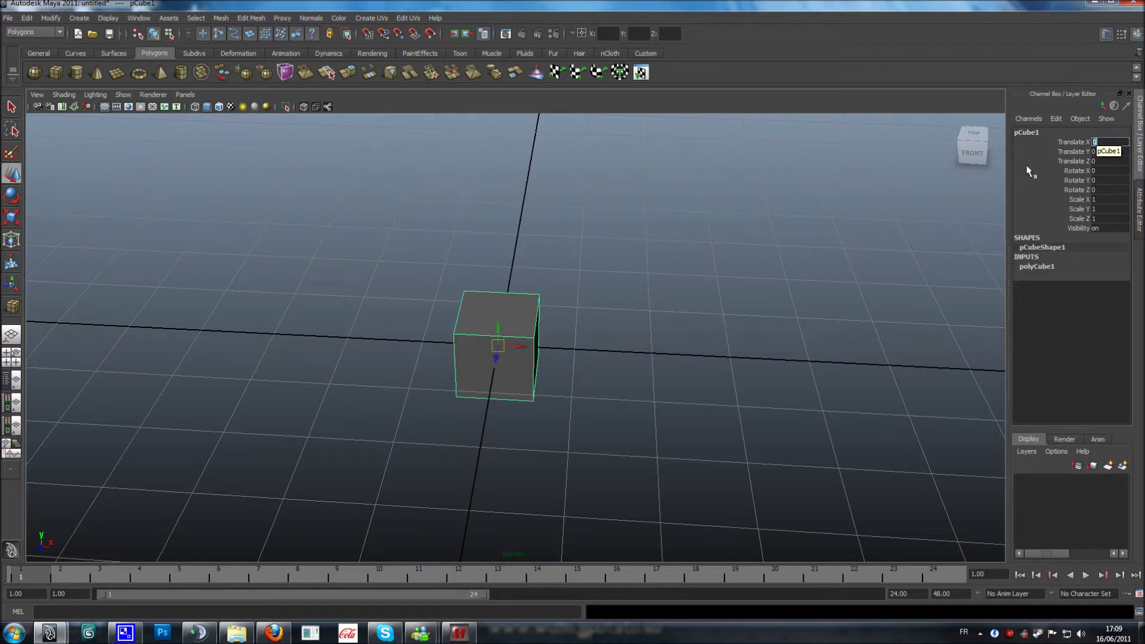
Step: Move the cube about 0.54 along Z and 0.04 along X, and reset both translation values to 0
left_click_drag(499, 365, 549, 345)
mouse_move(418, 365)
left_mouse_down()
mouse_move(468, 352)
mouse_move(424, 358)
left_mouse_up()
double_click(1113, 162)
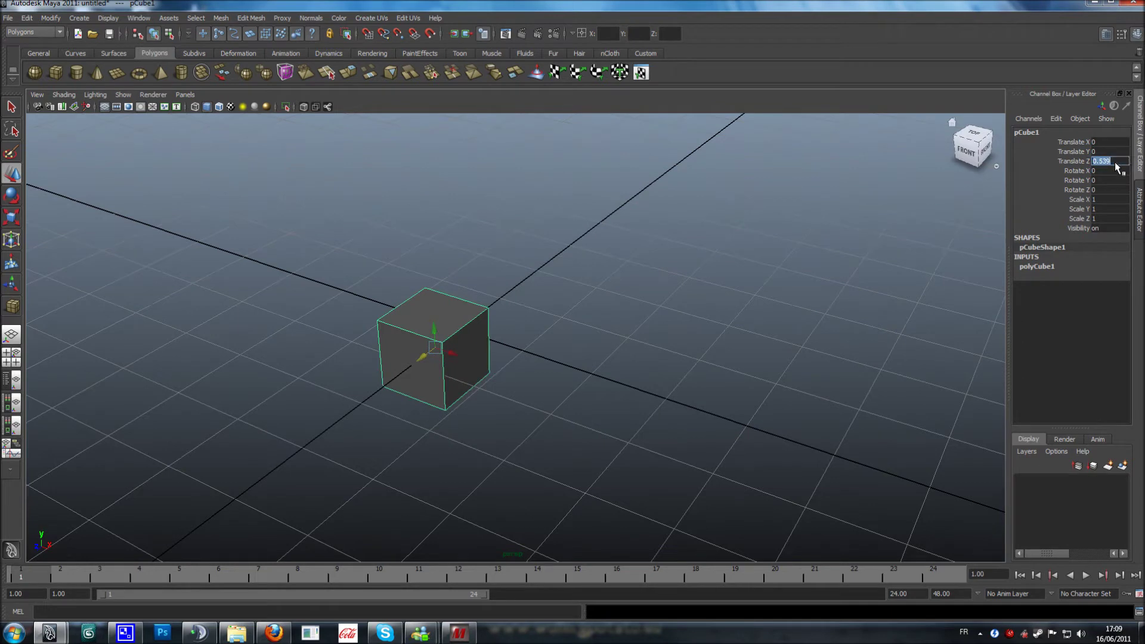
mouse_move(454, 362)
left_mouse_down()
mouse_move(555, 375)
mouse_move(421, 286)
mouse_move(524, 378)
mouse_move(450, 354)
left_mouse_up()
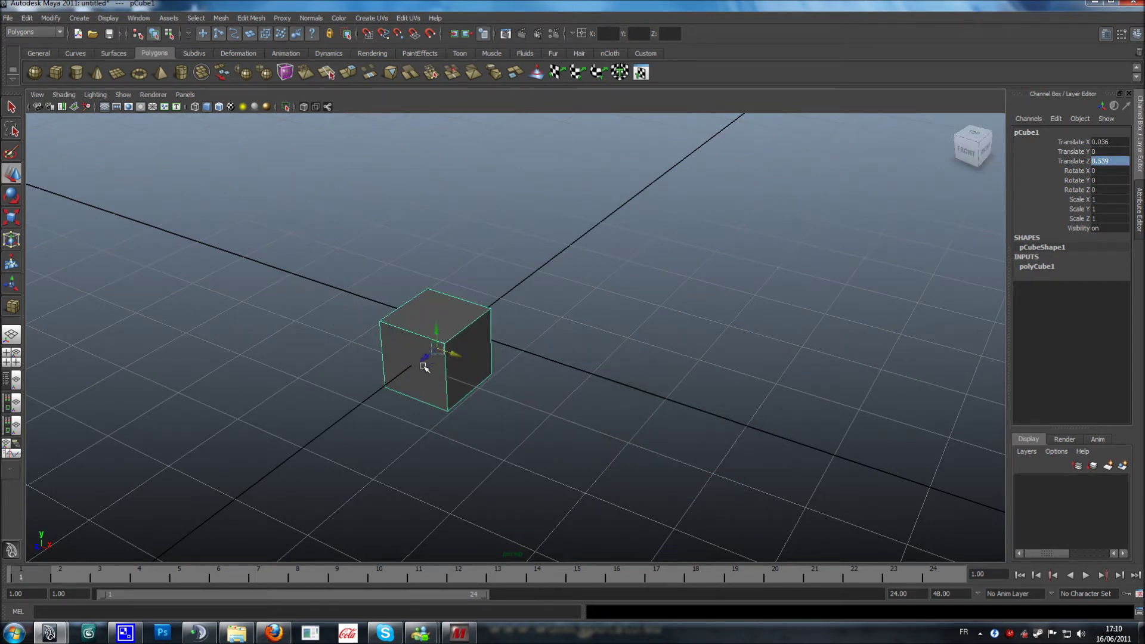
type("0")
key("Return")
left_click(1110, 144)
type("0")
key("Return")
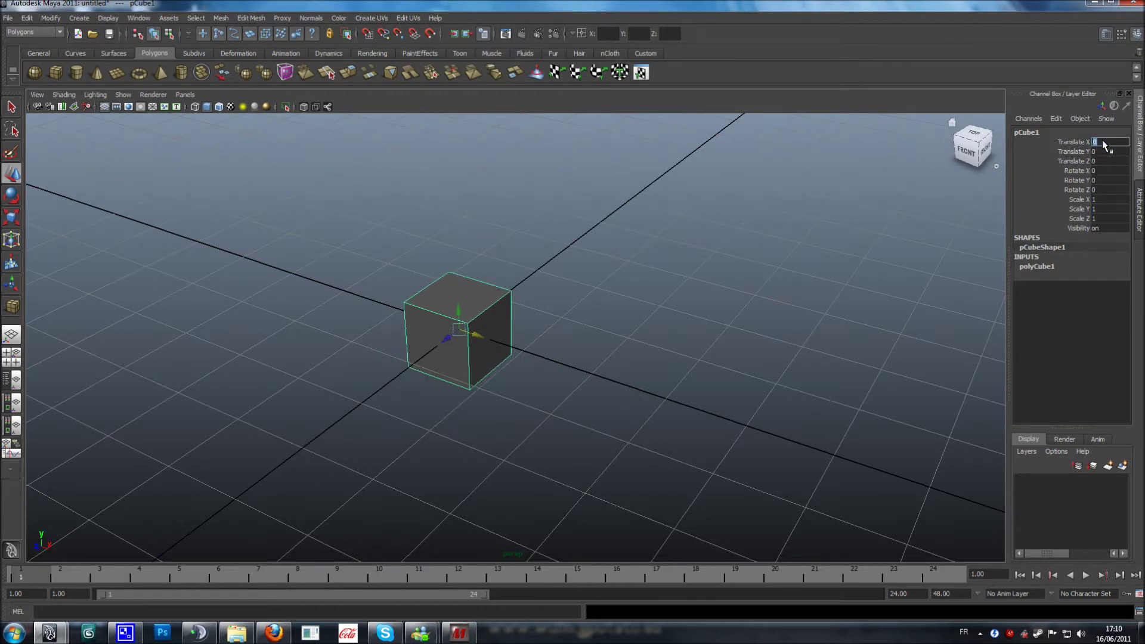
Step: Move the cube about 2.77 units along X and reset Translate X to 0
left_click_drag(476, 334, 683, 387)
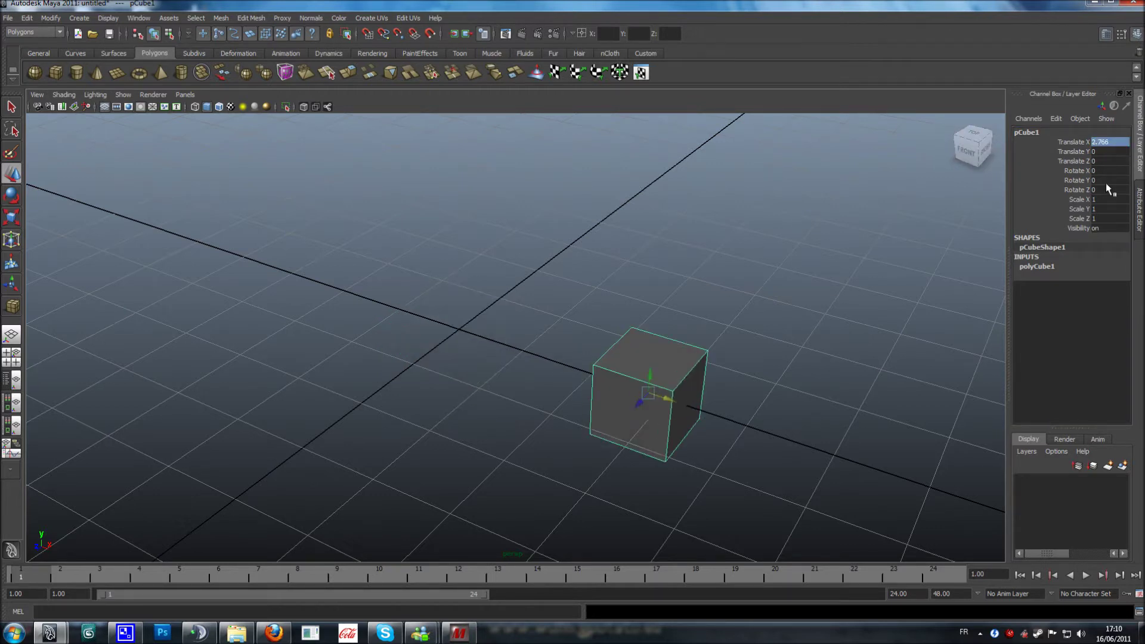
type("0")
key("Return")
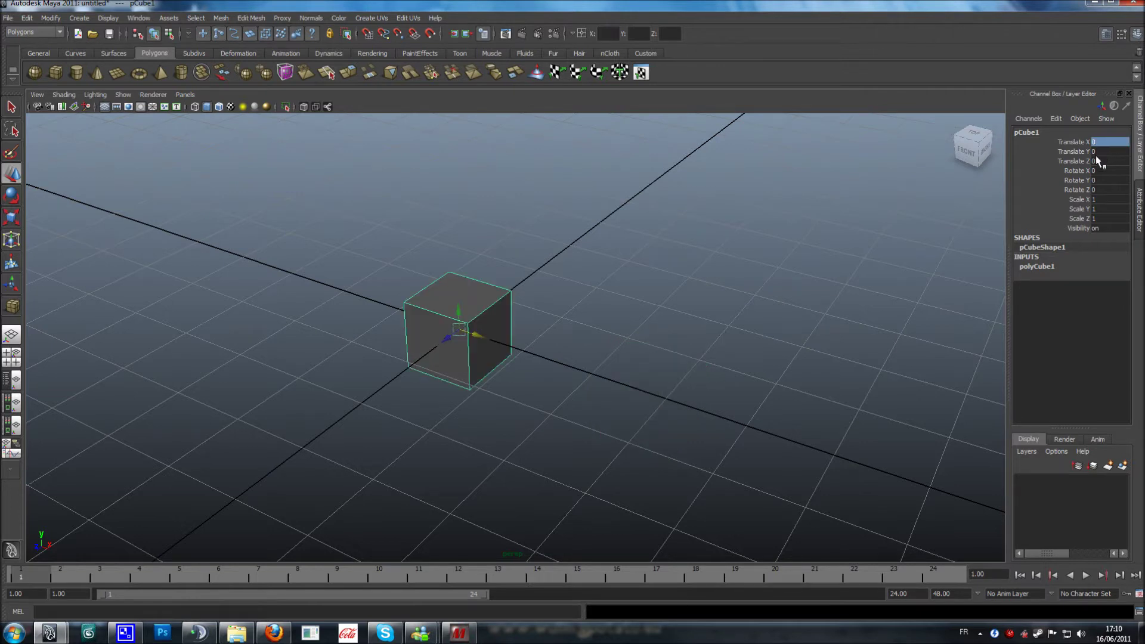
Step: Rotate the cube freely to about -147.4 degrees in Y and 71.1 degrees in X
left_click(1102, 170)
left_click(9, 203)
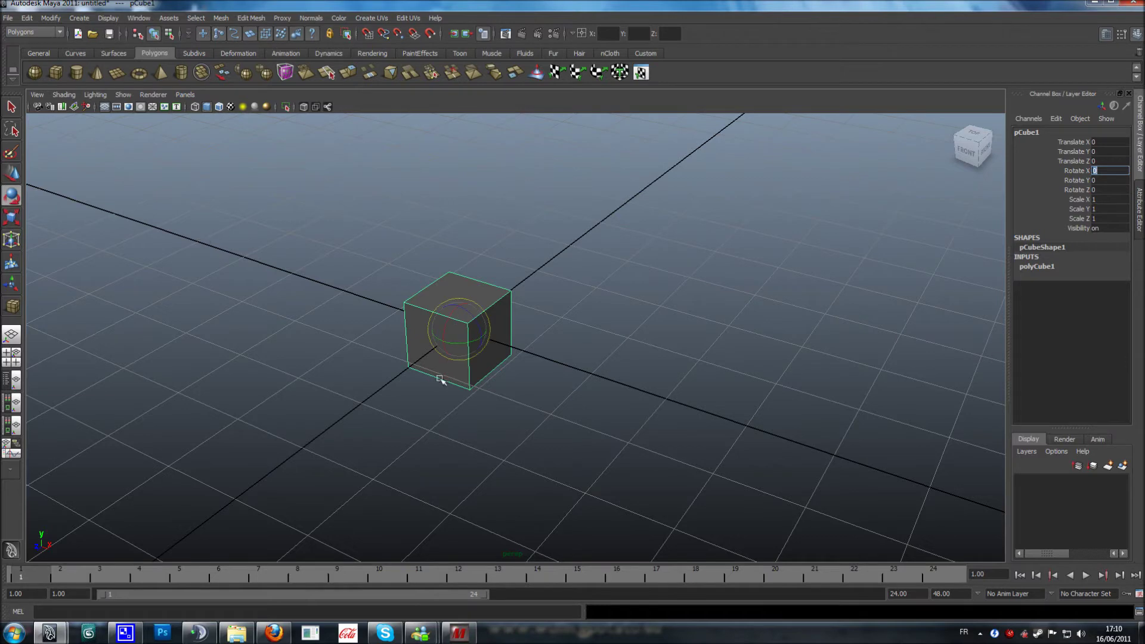
left_click_drag(460, 342, 441, 206)
left_click_drag(557, 258, 524, 276, "alt")
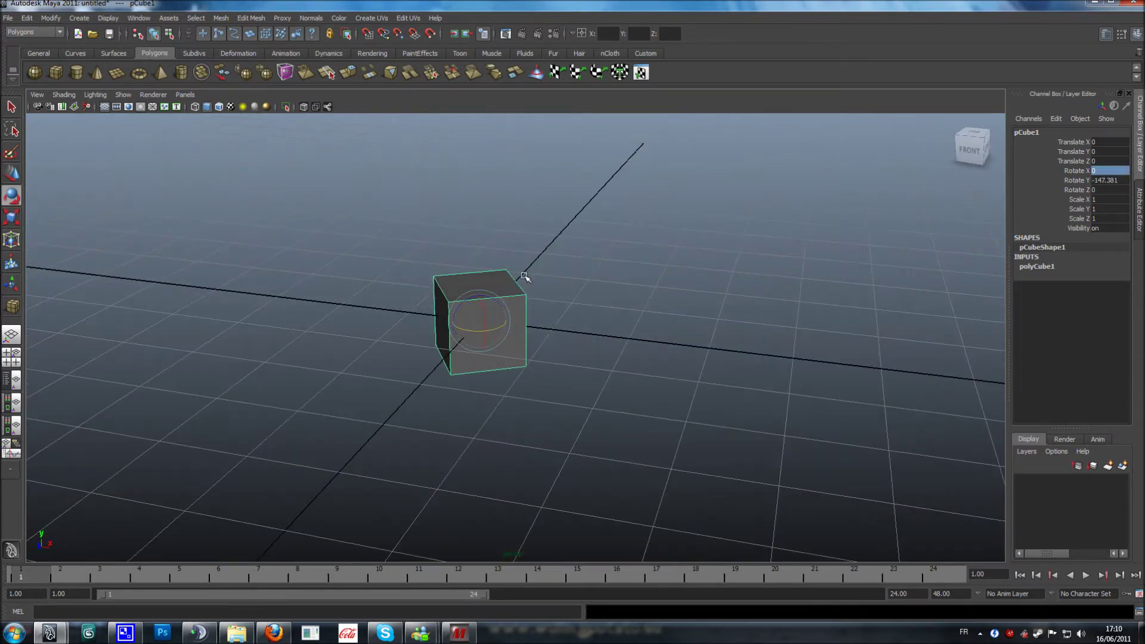
left_click_drag(485, 309, 585, 277)
left_click(971, 150)
Step: Scale the cube up uniformly to about 3.79 on all axes
double_click(1098, 200)
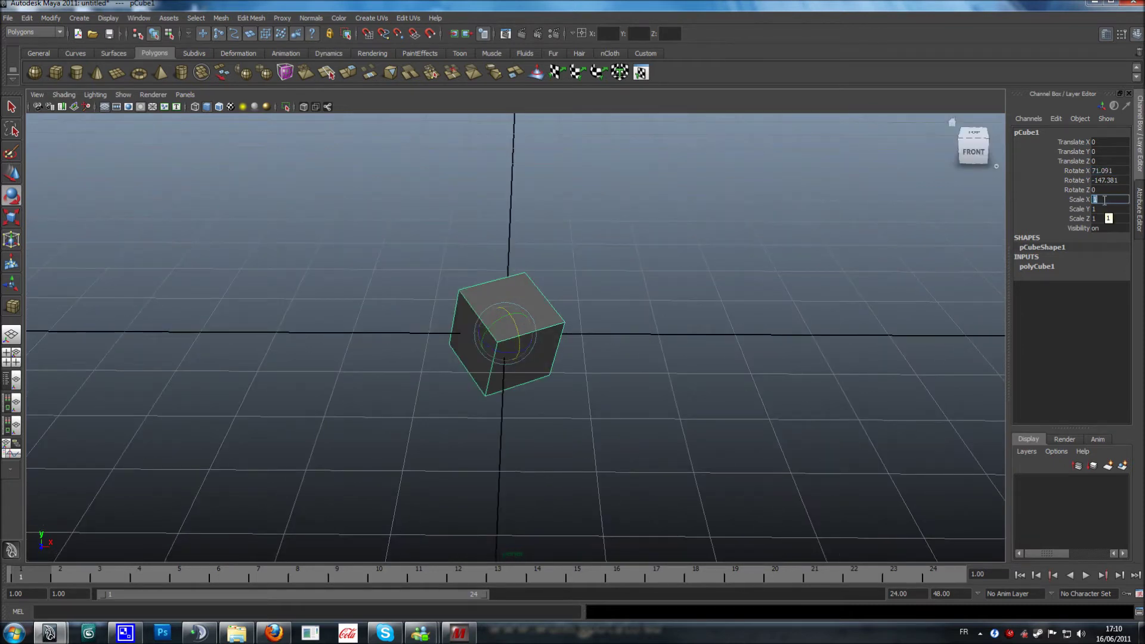
left_click(11, 218)
left_click_drag(505, 333, 735, 203)
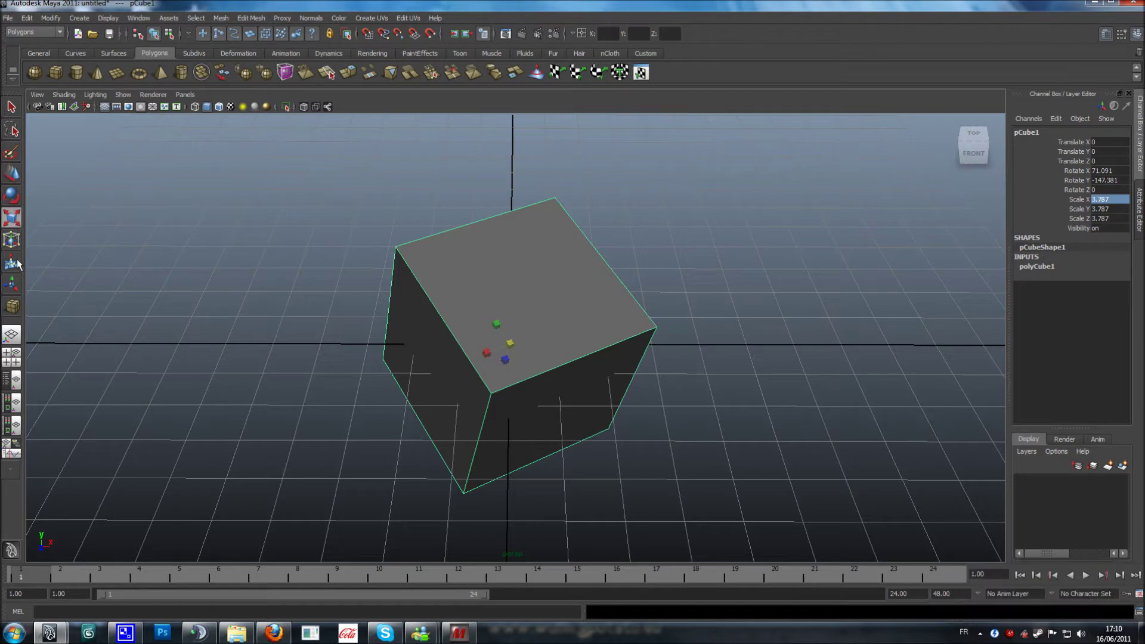
left_click(13, 174)
left_click_drag(139, 233, 191, 253, "alt")
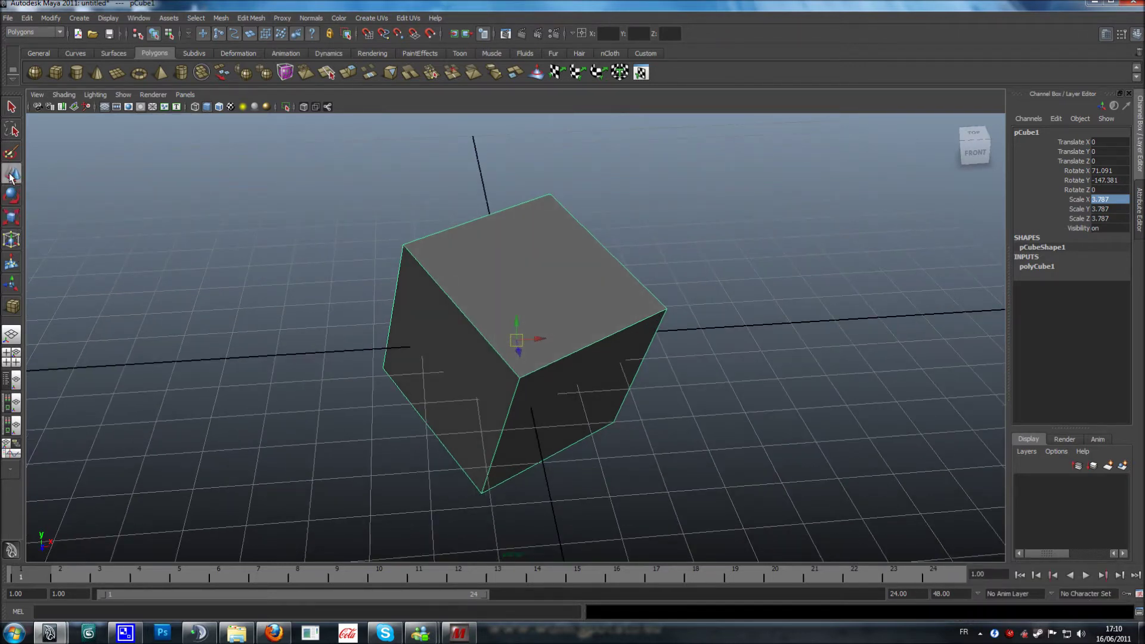
left_click(15, 200)
left_click_drag(89, 210, 400, 252, "alt")
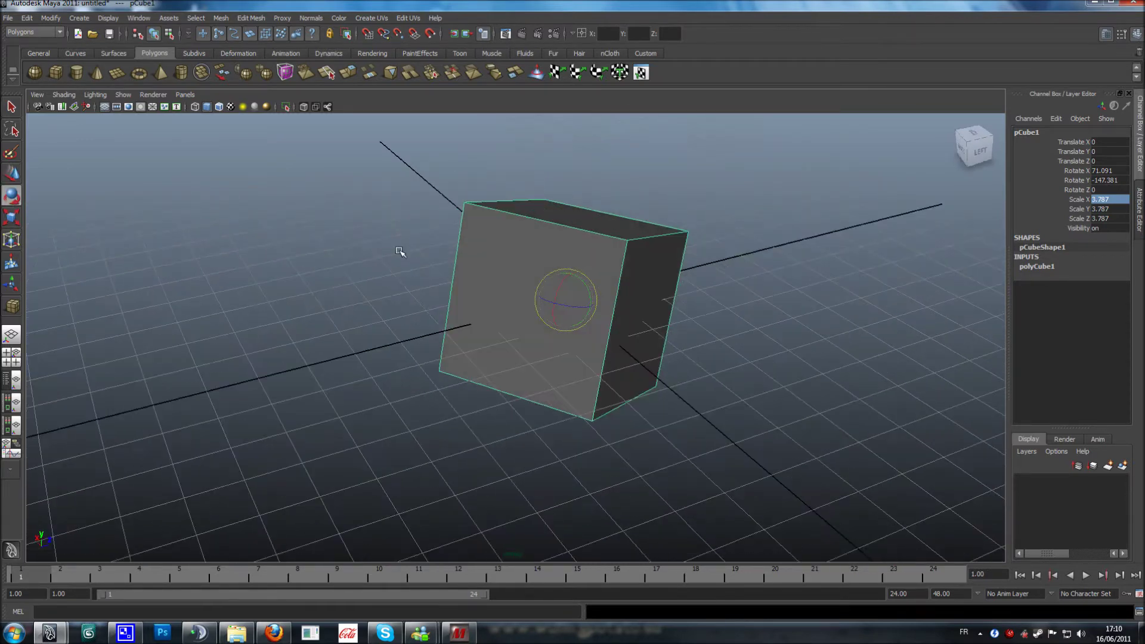
left_click(12, 178)
left_click_drag(302, 220, 325, 217, "alt")
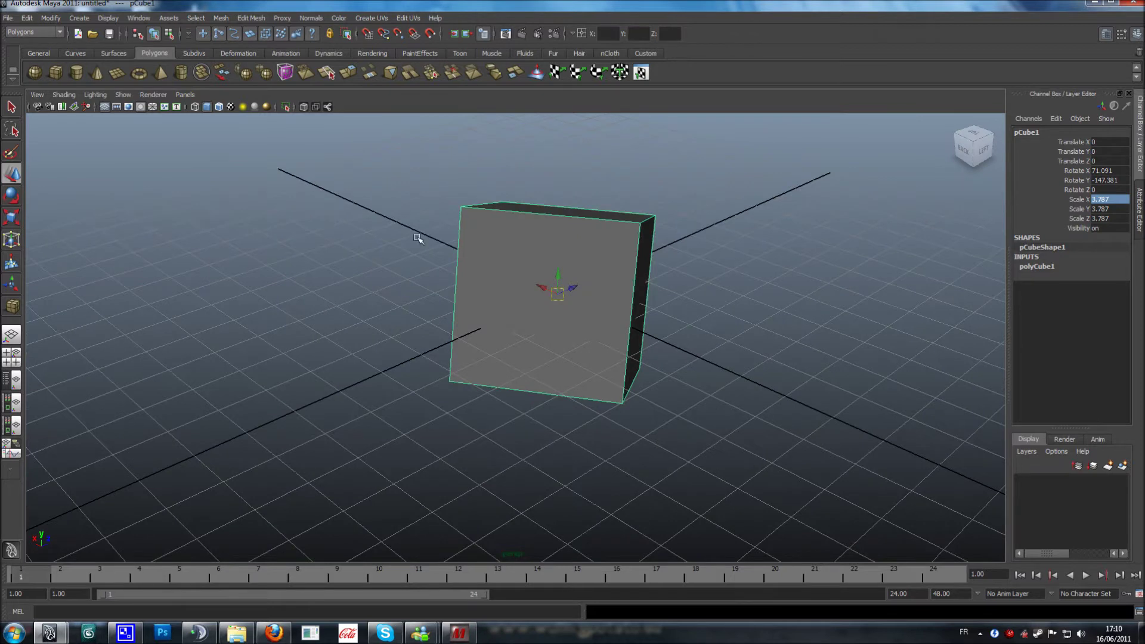
left_click(15, 197)
left_click(222, 371)
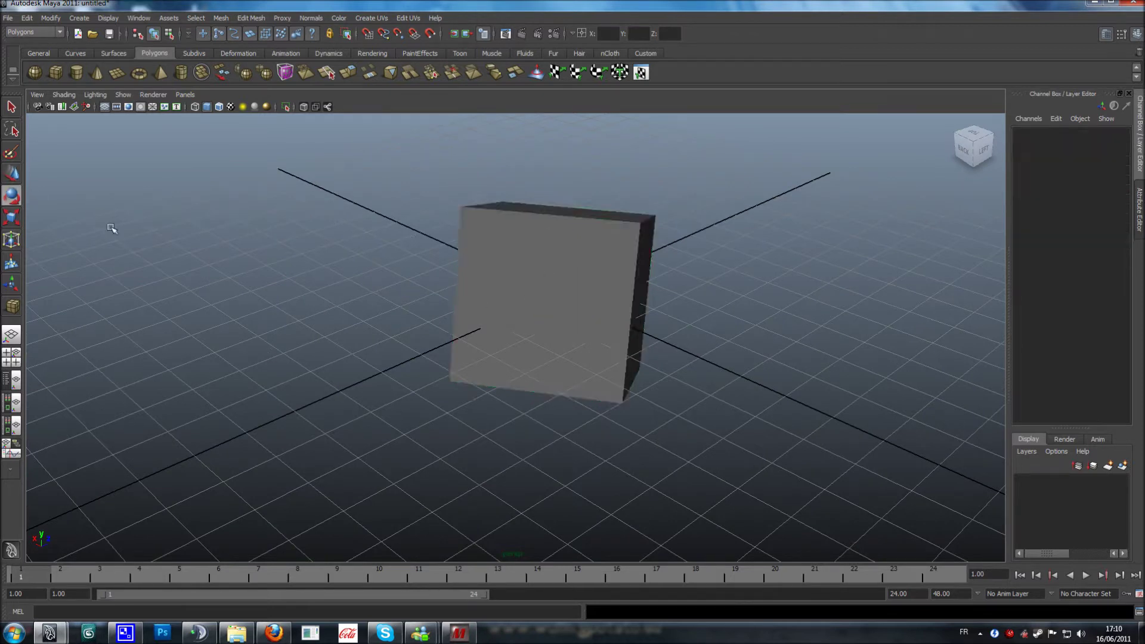
Step: Reselect the cube and move it about 1.53 units along Z
left_click(17, 177)
left_click(551, 270)
left_click_drag(550, 271, 660, 281, "alt")
left_click_drag(588, 294, 643, 269, "alt")
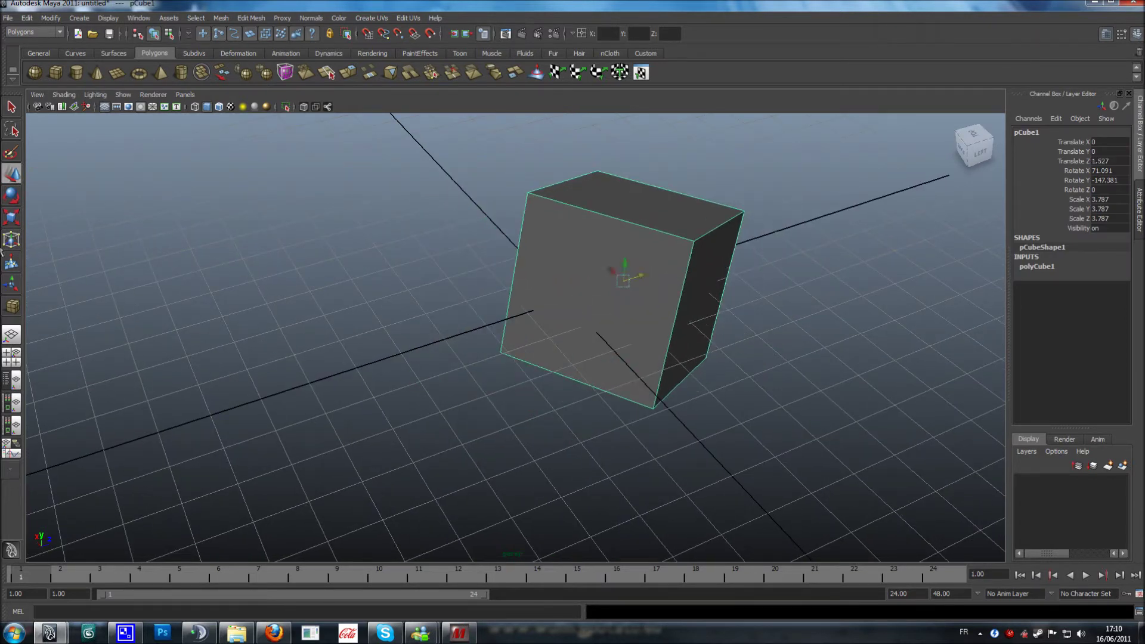
Step: Rotate the cube to about 157.7 degrees in X and scale it uniformly down to about 2.59
left_click(10, 202)
left_click_drag(625, 269, 517, 273)
left_click(12, 217)
left_click_drag(632, 283, 549, 412)
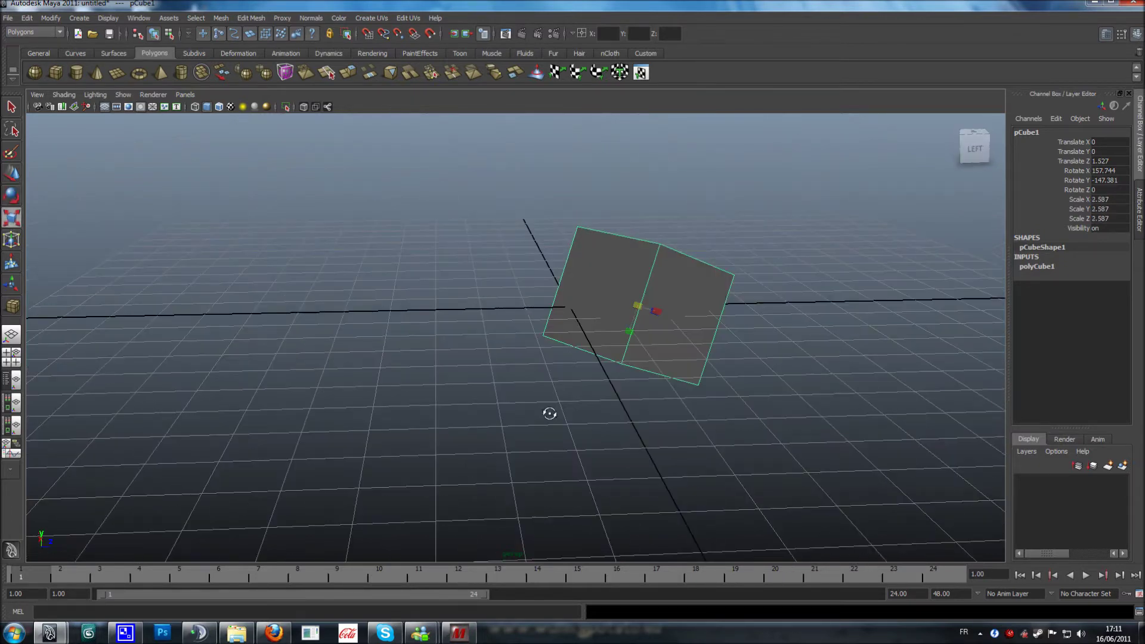
Step: Reset the cube's Rotate Y, Rotate X and Translate Z values to 0
left_click(12, 172)
left_click_drag(417, 250, 78, 197, "alt")
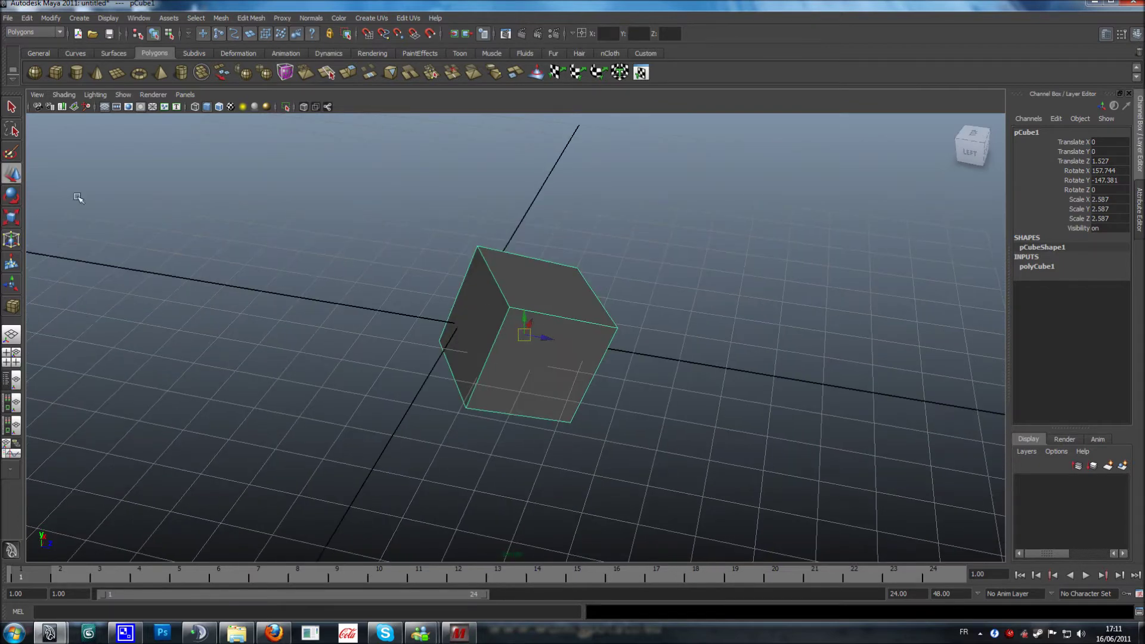
left_click(10, 198)
left_click(1101, 180)
type("0")
left_click(1104, 170)
type("0")
left_click(1104, 162)
type("0")
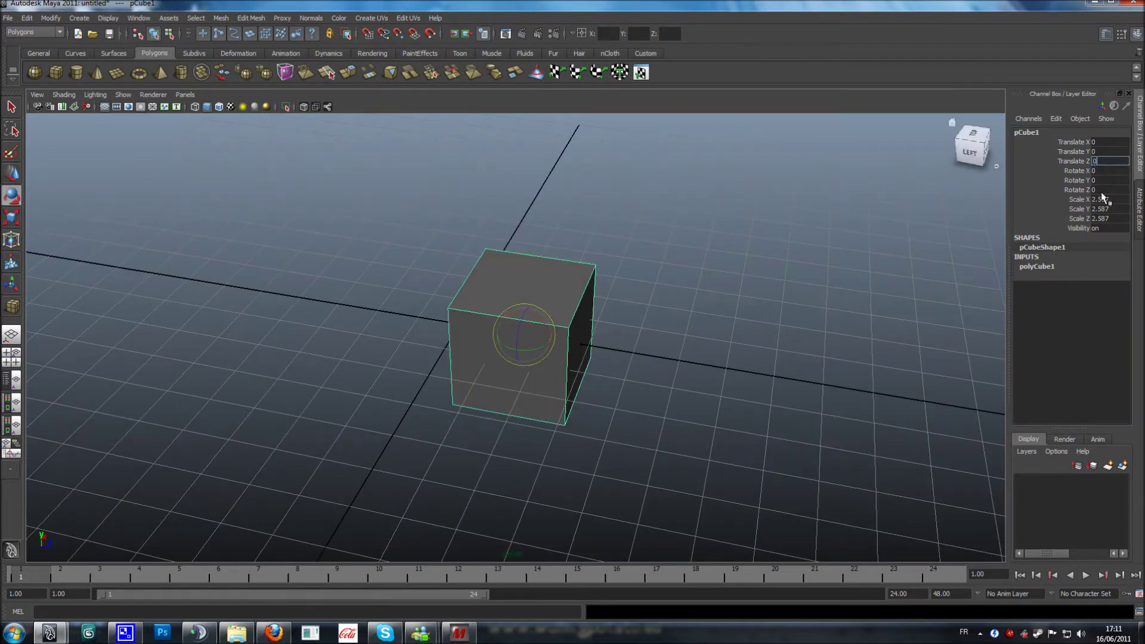
Step: Reset the cube's Scale X, Scale Y and Scale Z values to 1
left_click(1103, 200)
type("11")
left_click(1106, 219)
type("1")
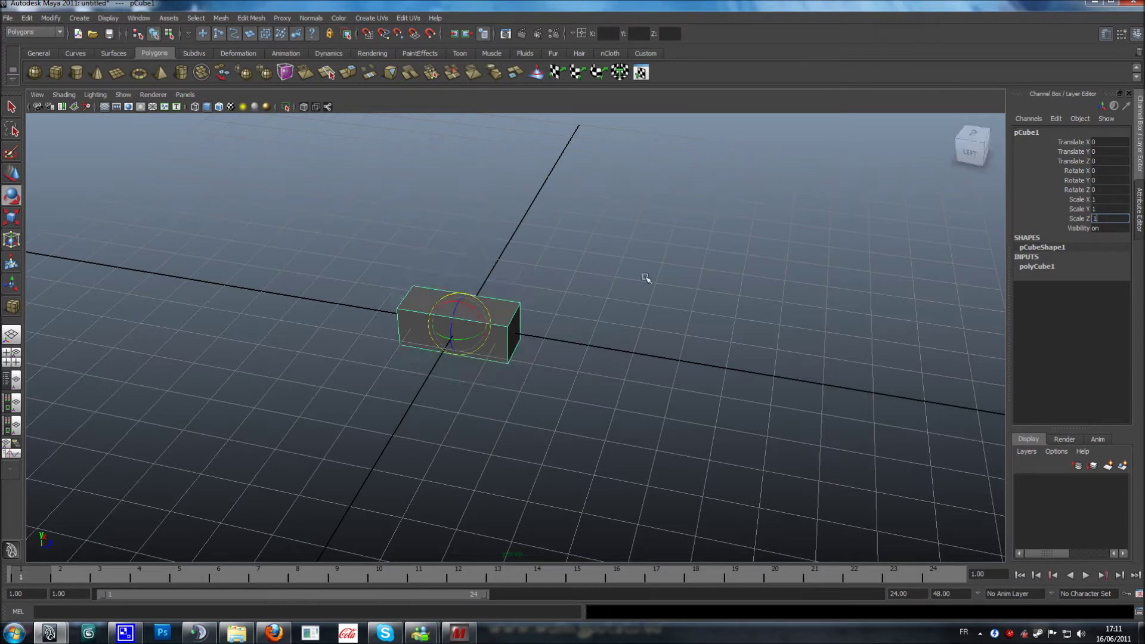
scroll(578, 335, "up", 5)
key("Return")
left_click_drag(574, 349, 727, 330, "alt")
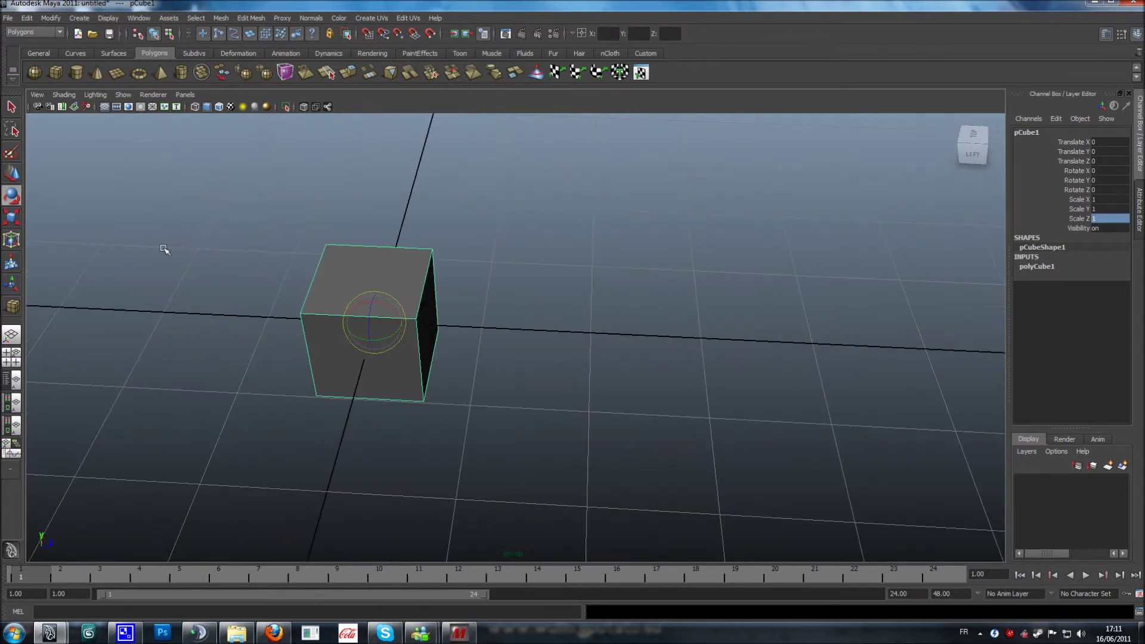
left_click(11, 174)
left_click_drag(403, 328, 731, 363, "alt")
scroll(776, 361, "up", 3)
left_click_drag(818, 360, 699, 345, "alt")
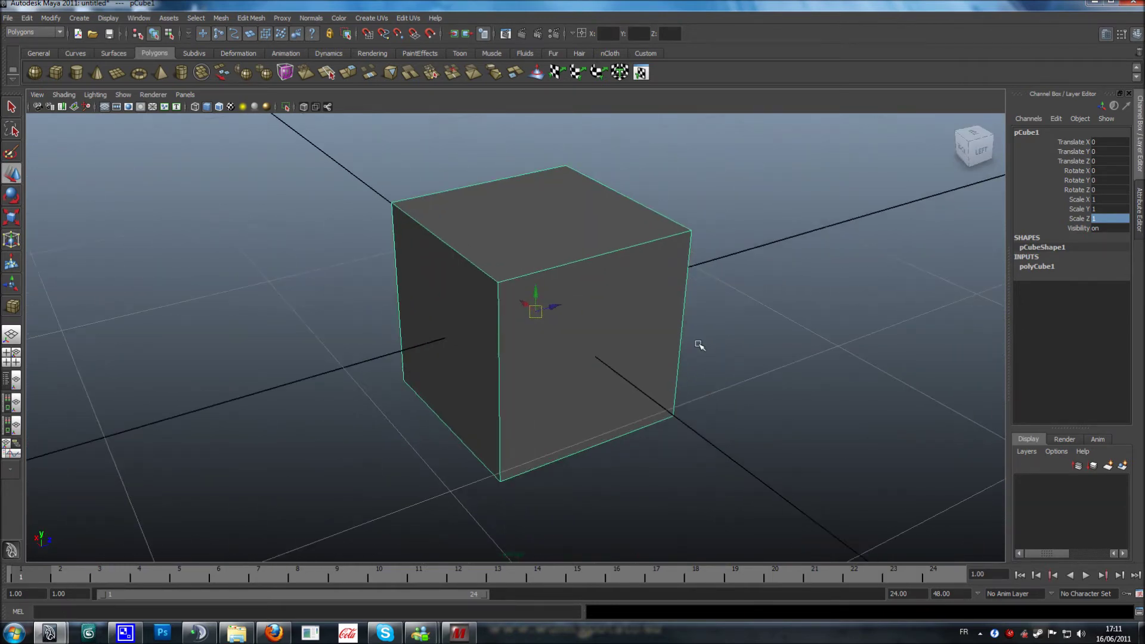
left_click_drag(542, 410, 499, 351, "alt")
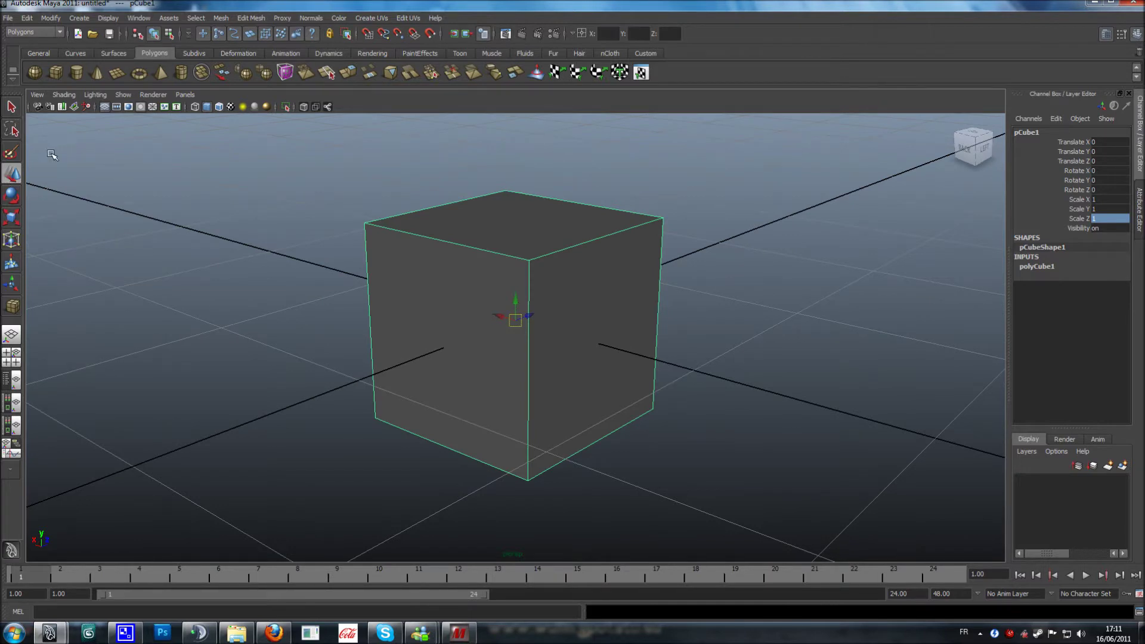
left_click_drag(118, 277, 199, 274, "alt")
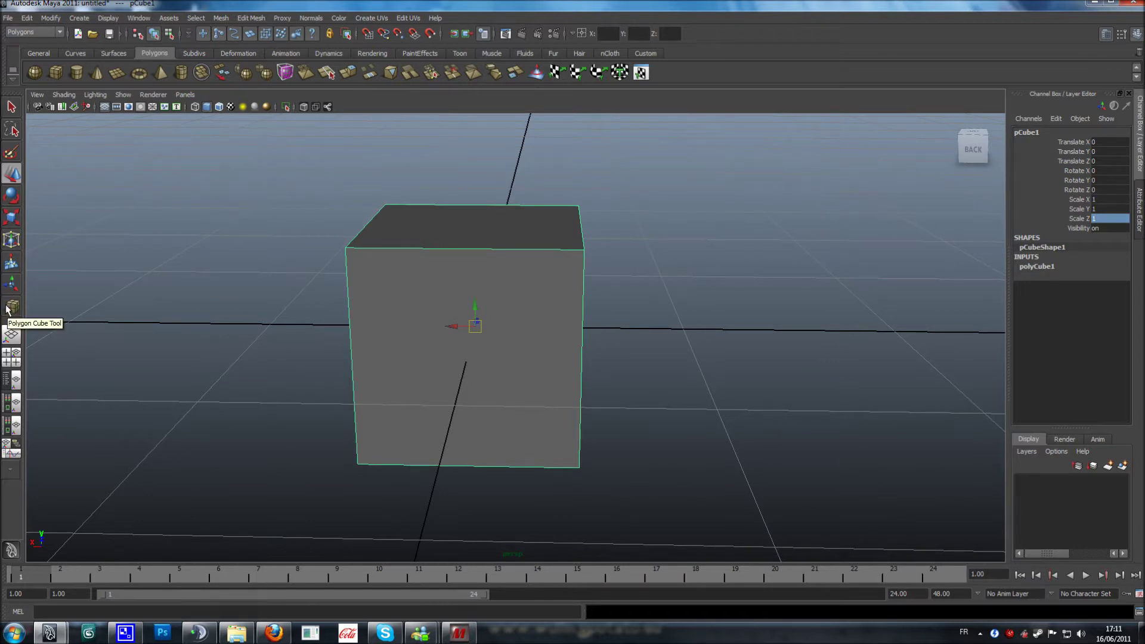
Step: Extrude the cube's back face outward by roughly half the cube's depth, and return to object mode with nothing selected
right_click_drag(427, 270, 432, 298)
left_click_drag(432, 298, 477, 327, "alt")
left_click(456, 330)
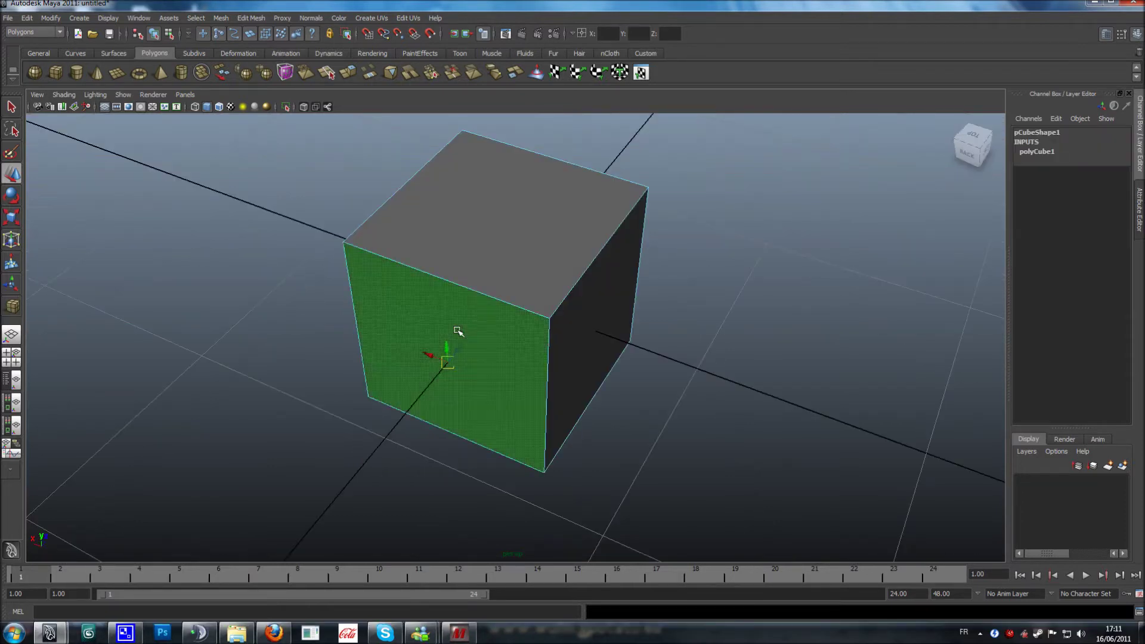
left_click(348, 72)
left_click_drag(553, 423, 512, 396, "alt")
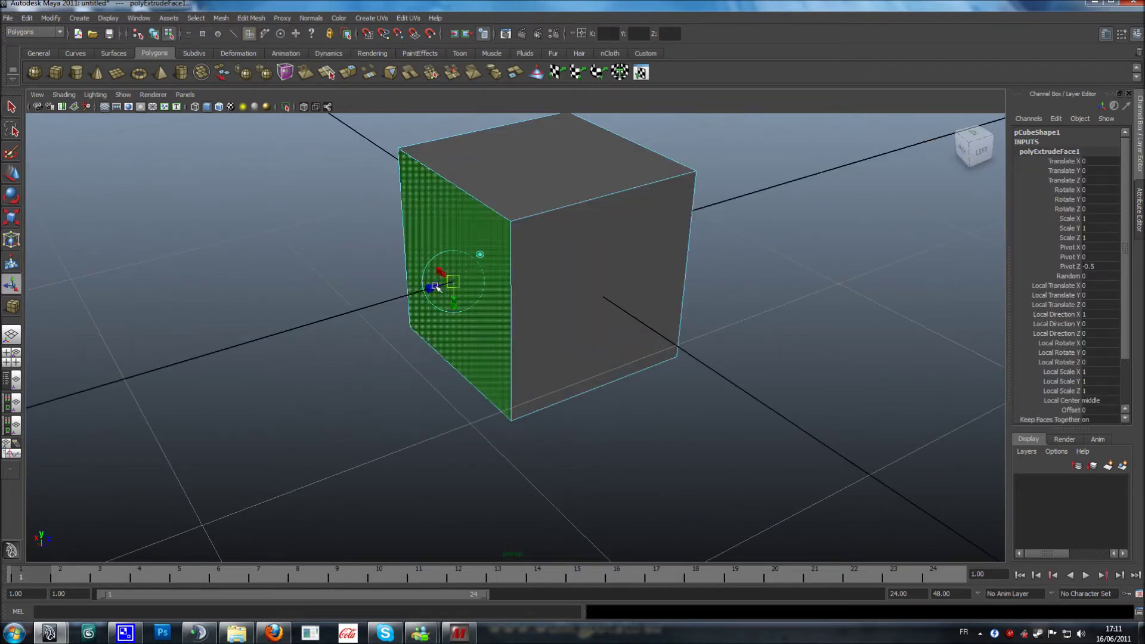
left_click_drag(439, 288, 398, 304)
right_click_drag(547, 235, 593, 223)
left_click(643, 415)
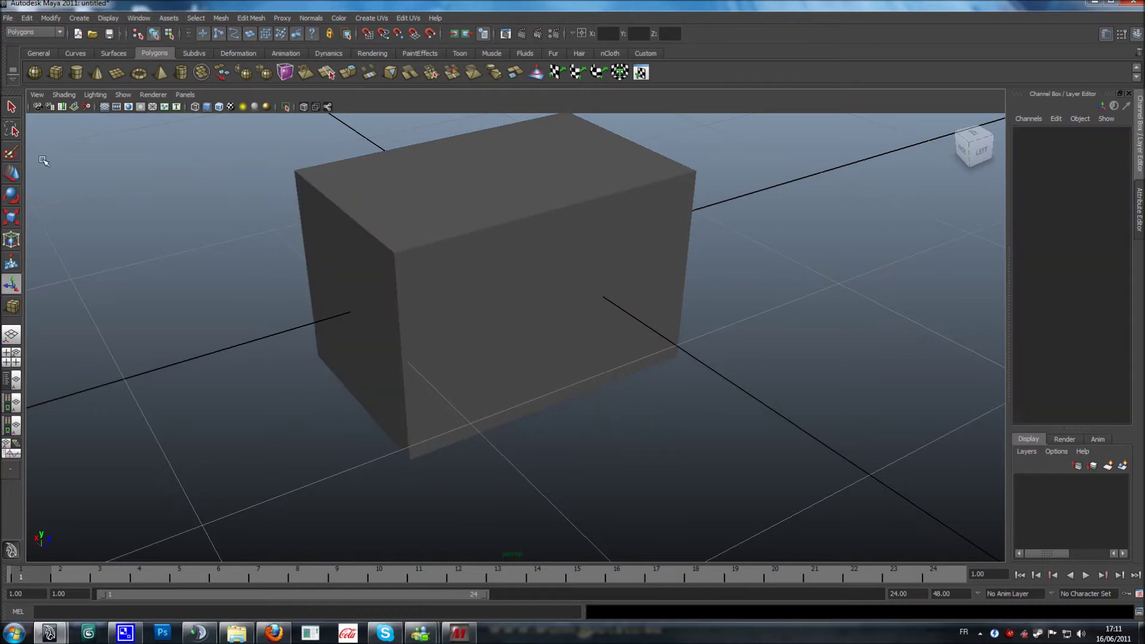
Step: Move one top corner vertex at the box's unextruded end outward, and merge it with the adjacent top corner vertex at that end
left_click(13, 173)
left_click_drag(205, 311, 325, 282, "alt")
left_click(470, 292)
scroll(472, 292, "down", 4)
left_click_drag(472, 292, 532, 352, "alt")
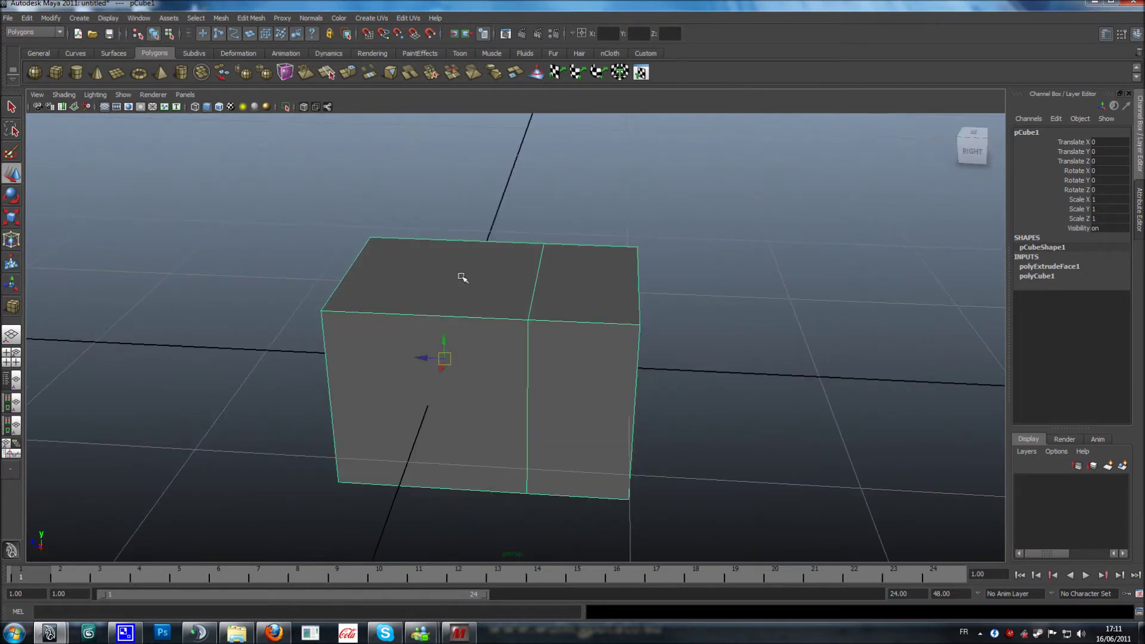
right_click_drag(397, 266, 371, 245)
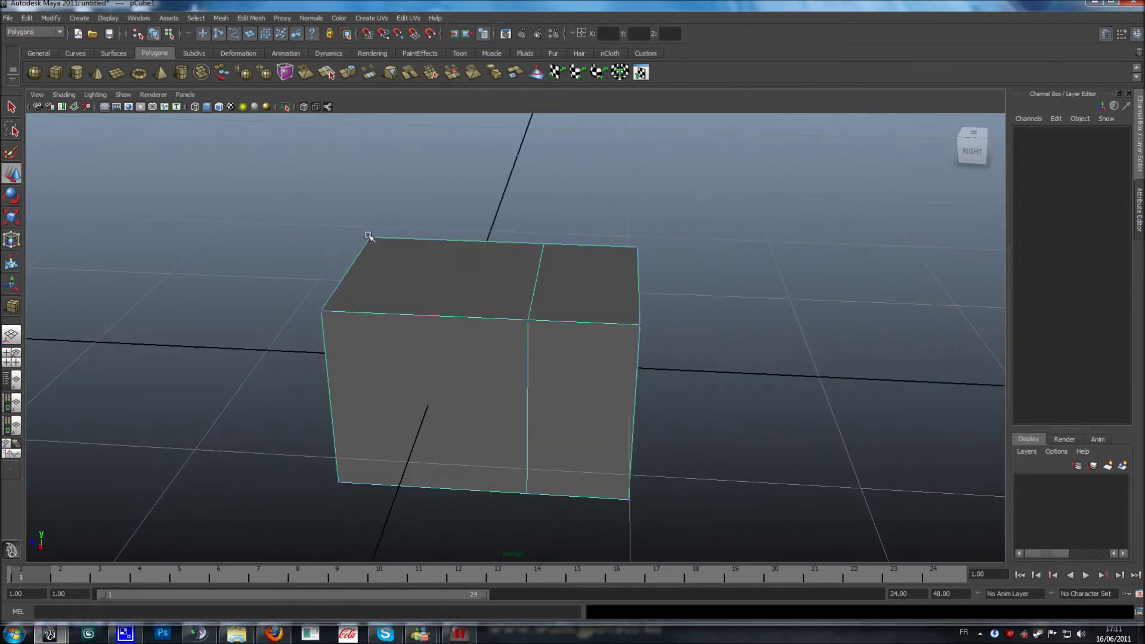
left_click(370, 241)
left_click_drag(349, 237, 326, 194)
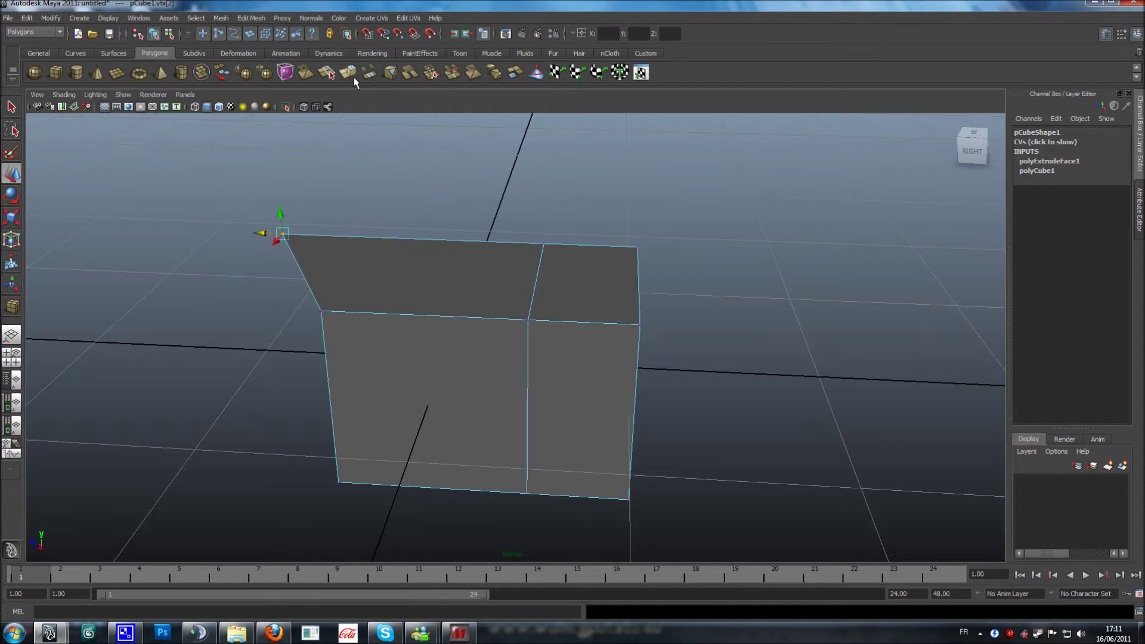
left_click_drag(238, 205, 371, 312)
left_click(430, 73)
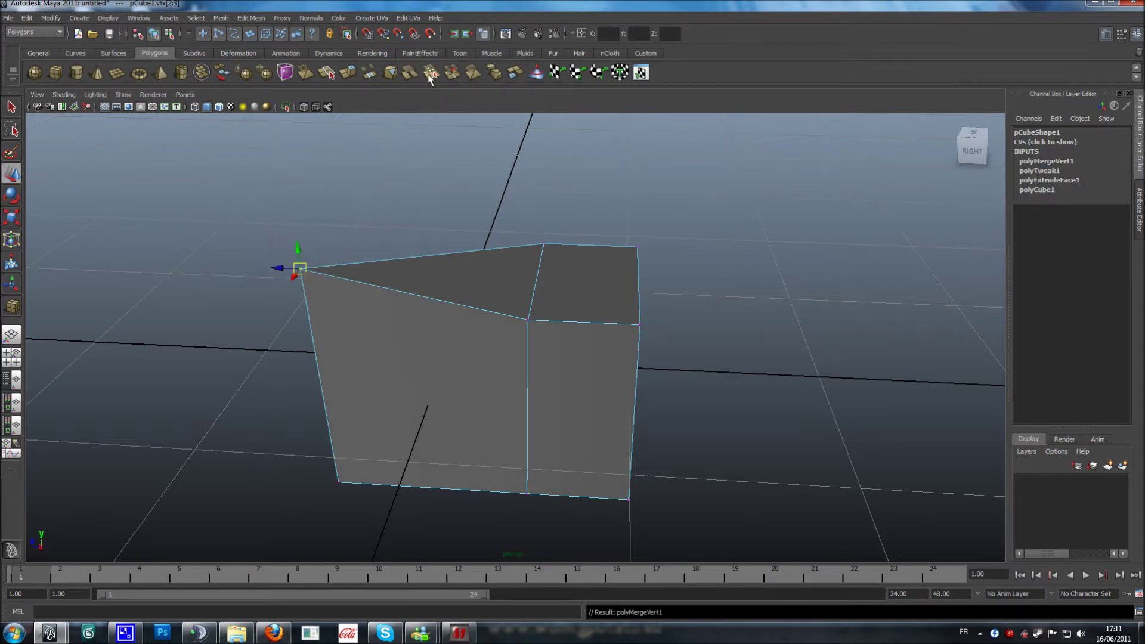
left_click(253, 18)
left_click(270, 74)
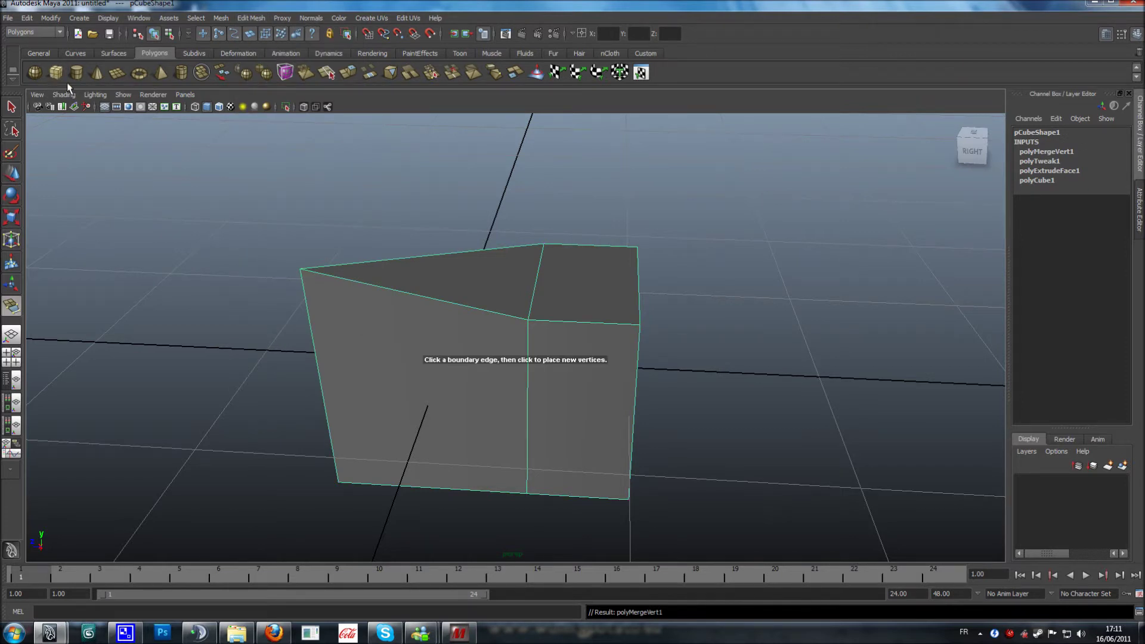
middle_click_drag(578, 435, 580, 397, "alt")
scroll(580, 396, "down", 1)
left_click(3, 169)
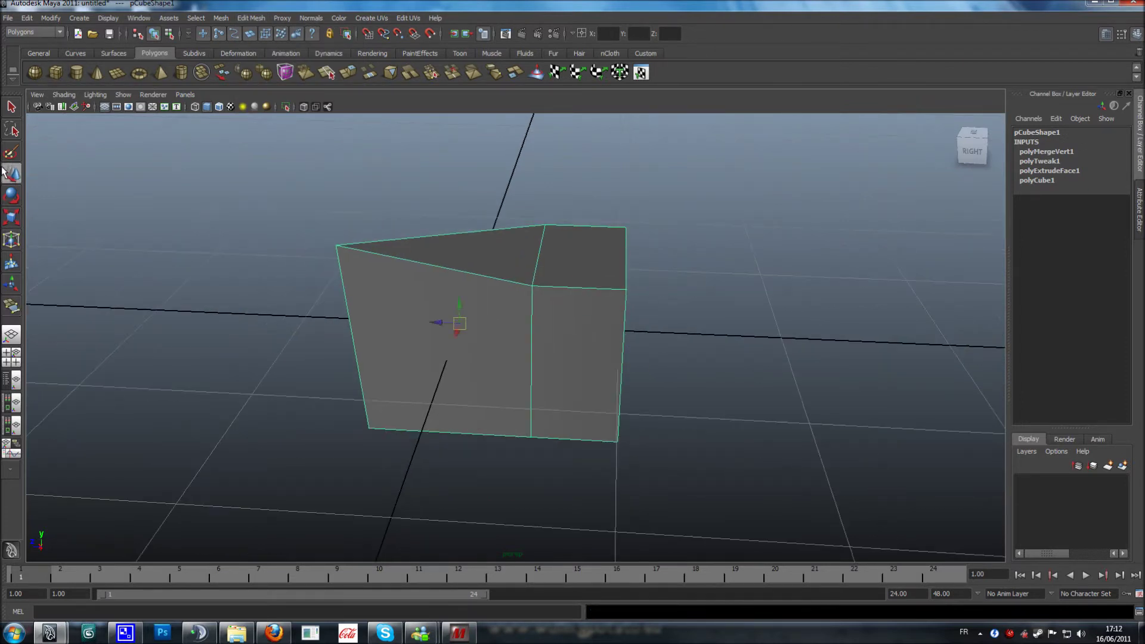
left_click(245, 18)
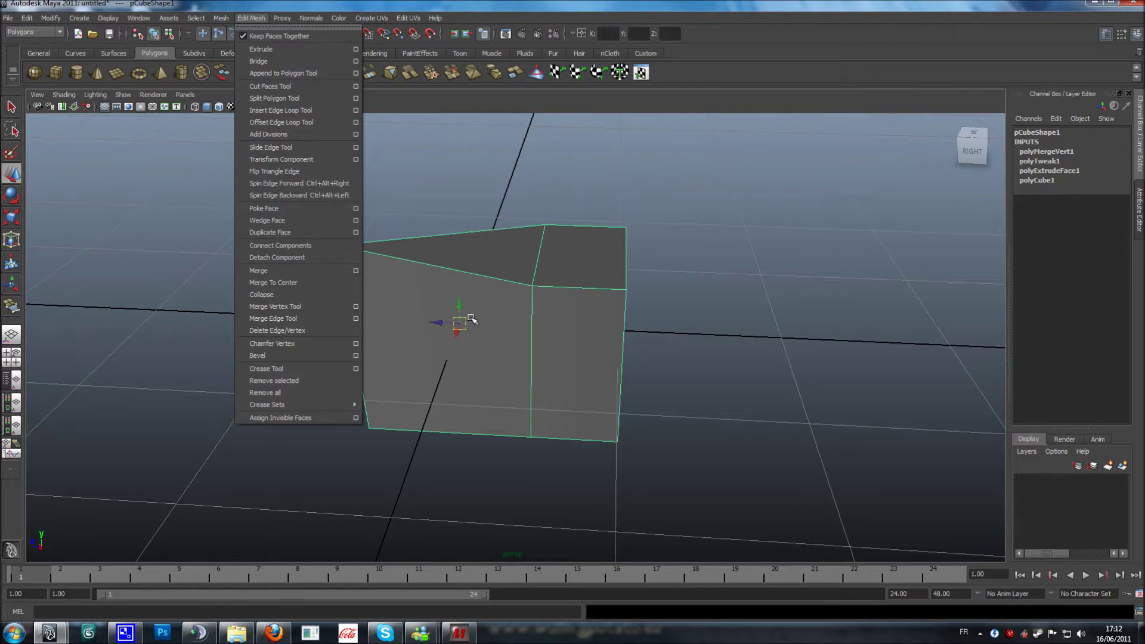
left_click(502, 253)
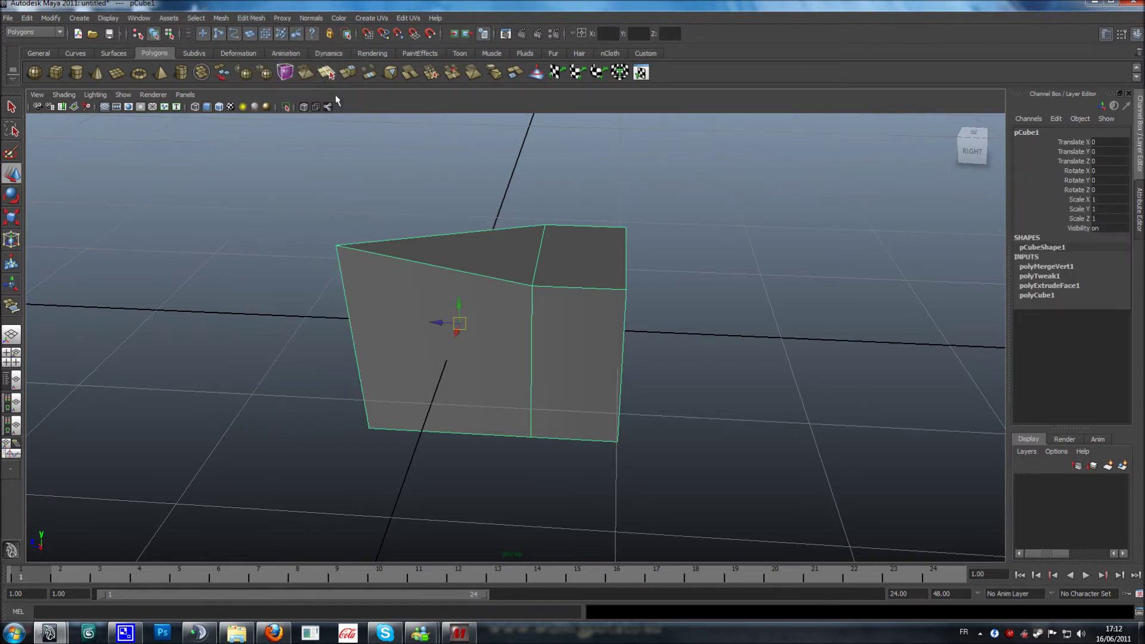
Step: Split the box's large side face diagonally from the top vertex at the extrusion seam to the opposite lower corner
left_click(328, 74)
left_click_drag(483, 276, 555, 341)
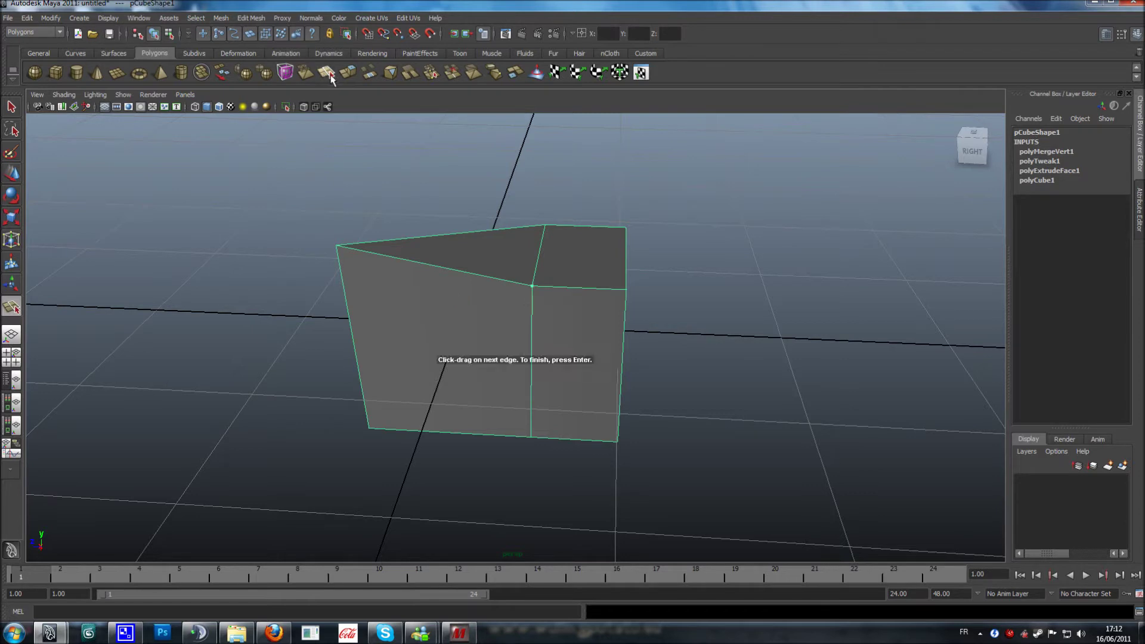
left_click_drag(362, 387, 377, 484)
left_click(12, 173)
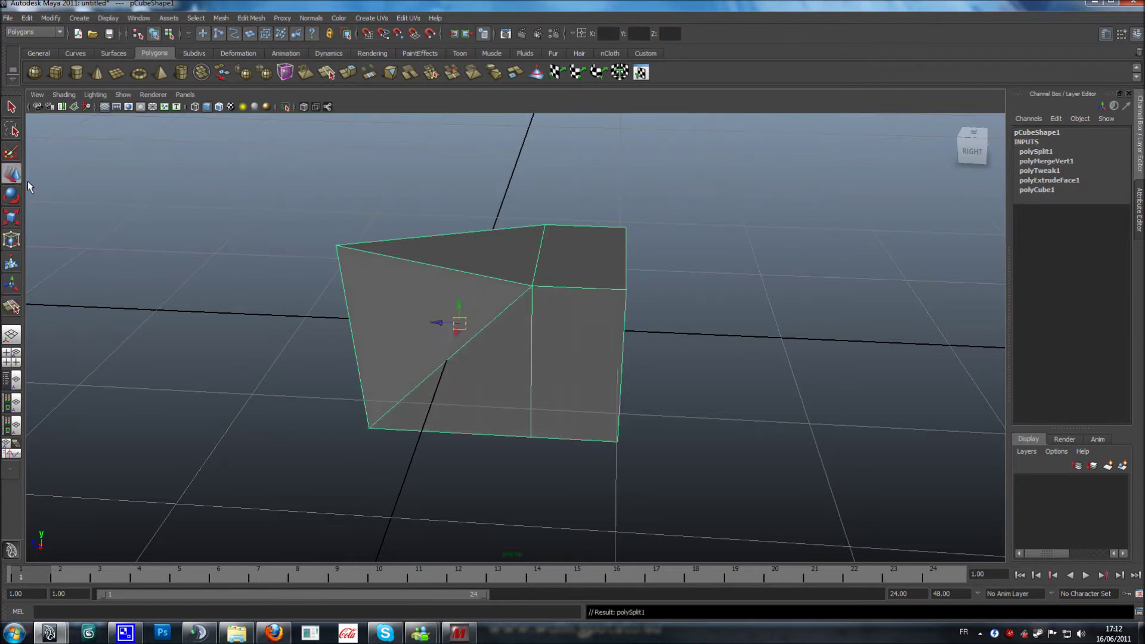
Step: Return to object mode and delete the edited box from the scene
left_click(13, 306)
left_click_drag(376, 258, 466, 328, "alt")
right_click_drag(500, 276, 555, 261)
key("Delete")
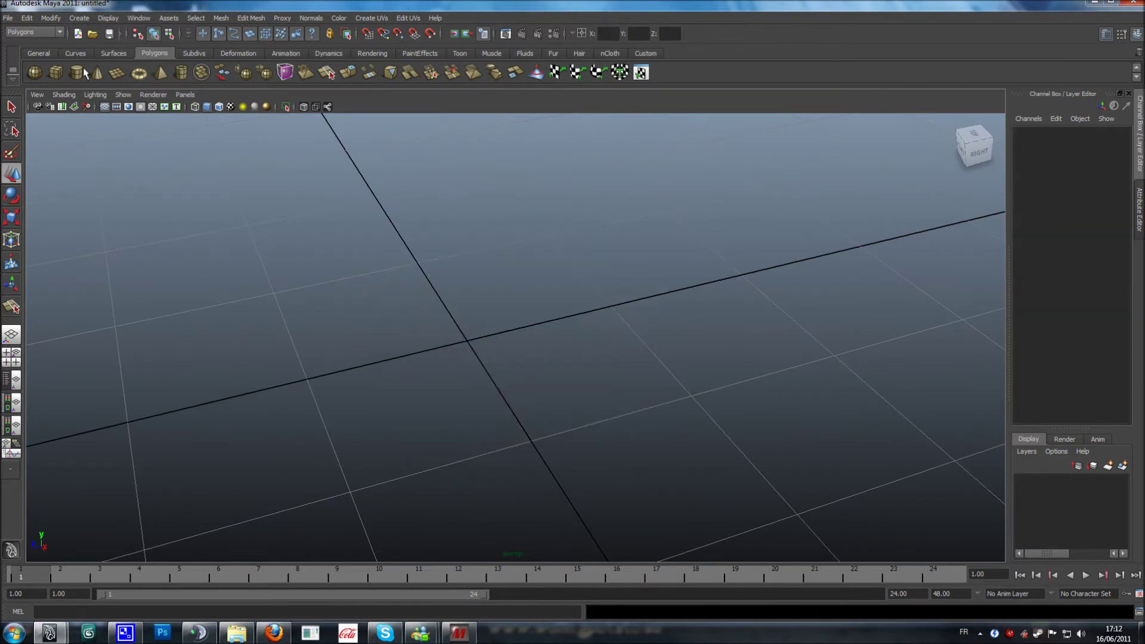
Step: Create a new default-size polygon cube at the grid centre and set its Translate X, Y and Z to 0
left_click(55, 73)
left_click(475, 340)
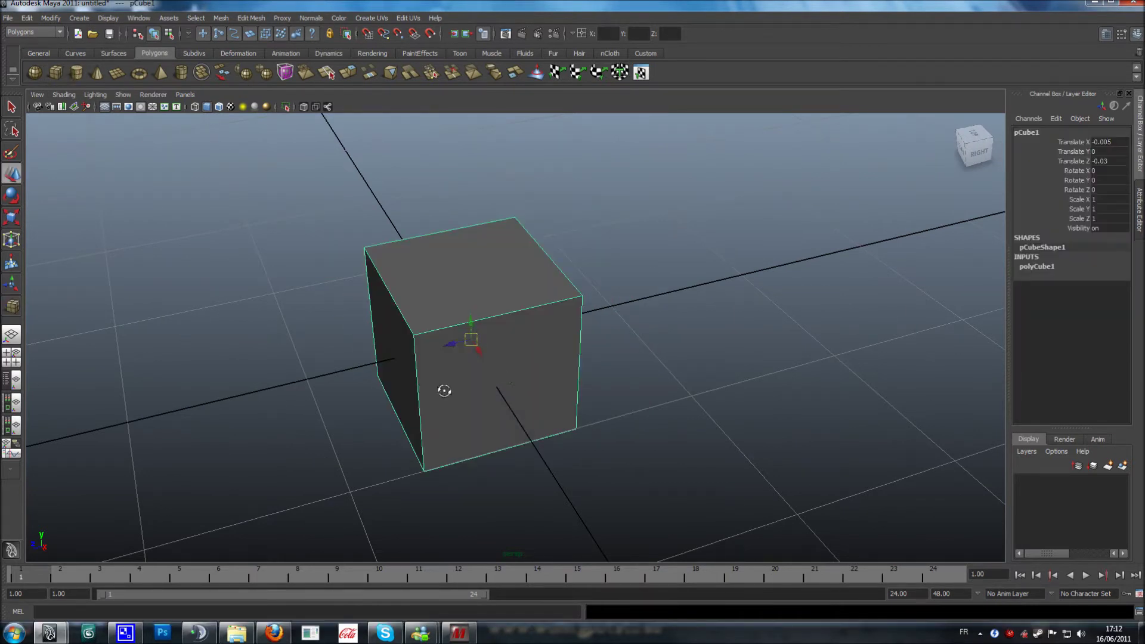
left_click_drag(442, 388, 450, 320, "alt")
left_click_drag(1099, 160, 1100, 145)
type("0")
key("Return")
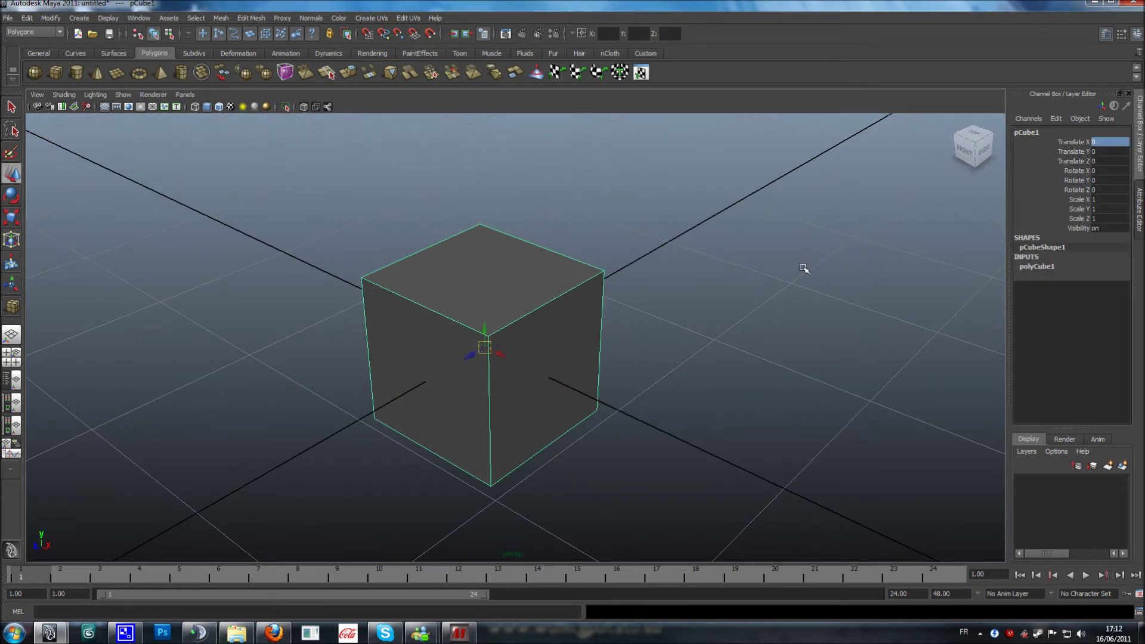
left_click_drag(688, 347, 644, 379, "alt")
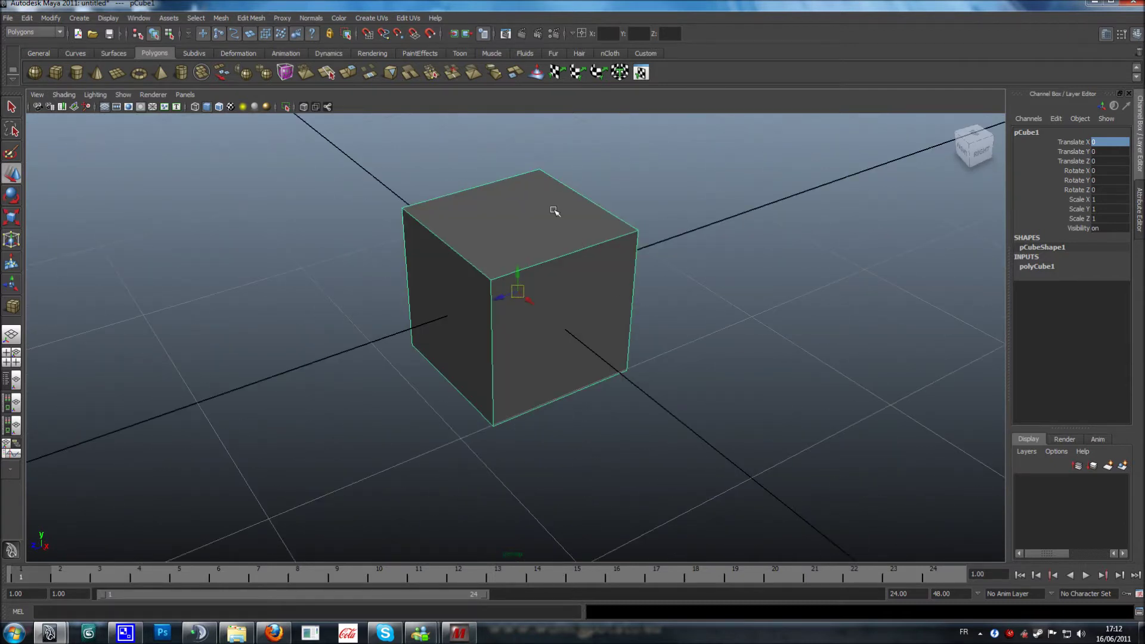
Step: Examine the component marking menu on the cube, and deselect and reselect the cube in object mode
right_click(509, 199)
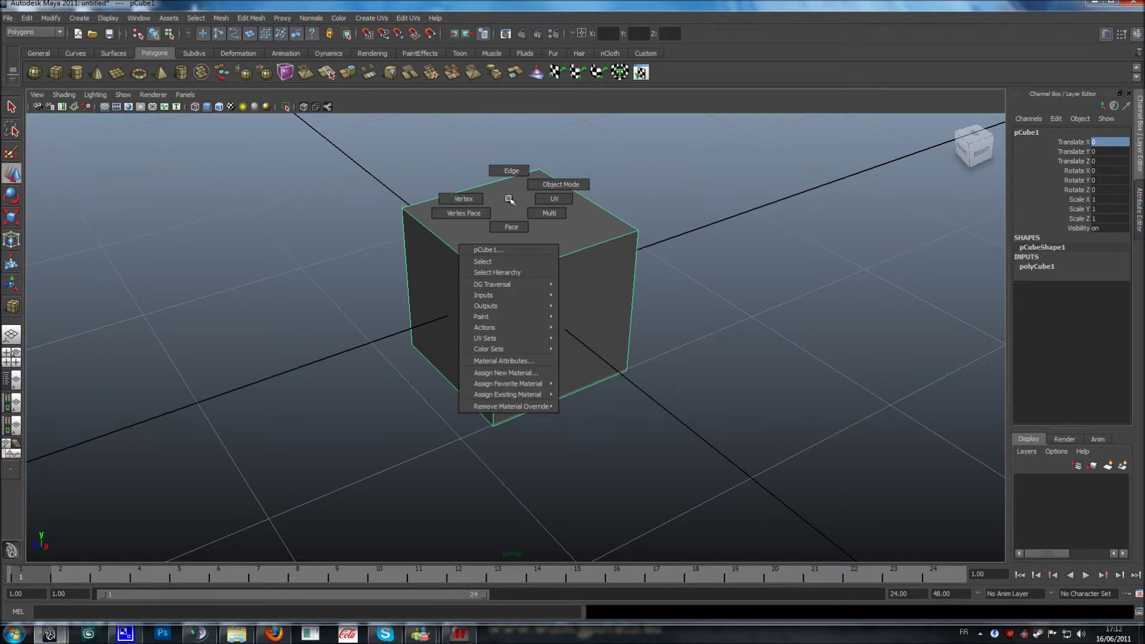
right_click(408, 213)
right_click(88, 272)
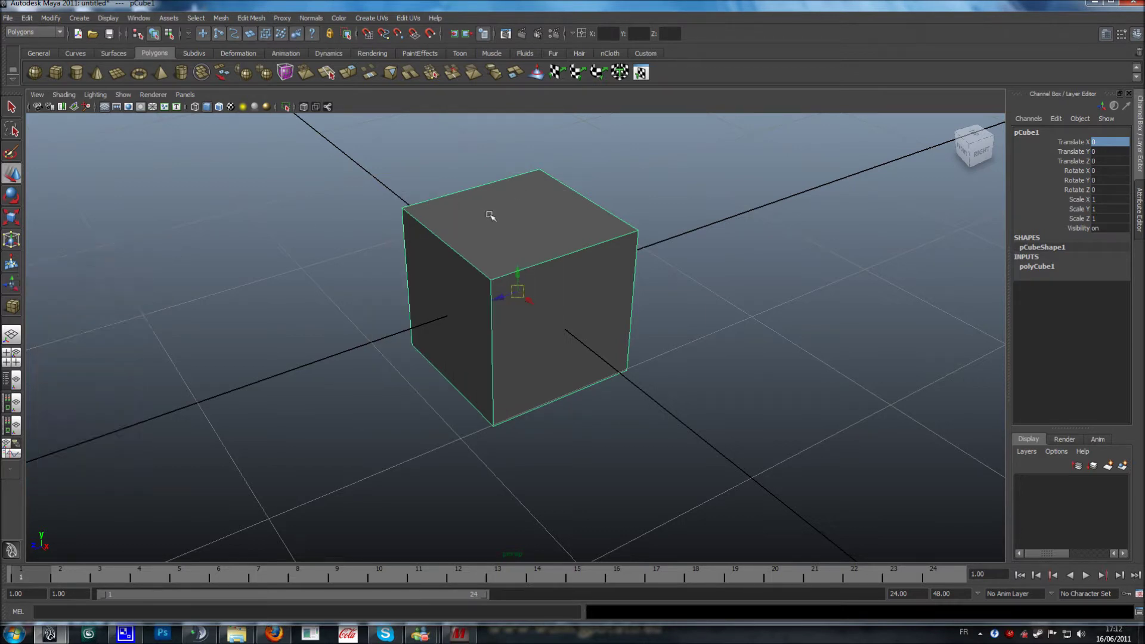
right_click(506, 221)
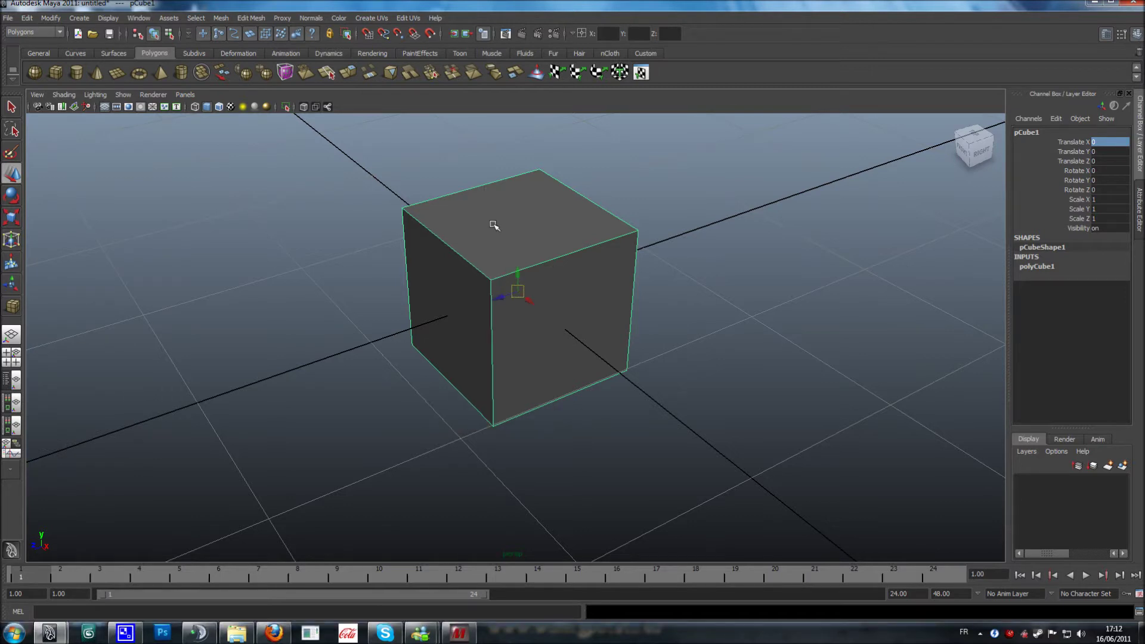
left_click(320, 251)
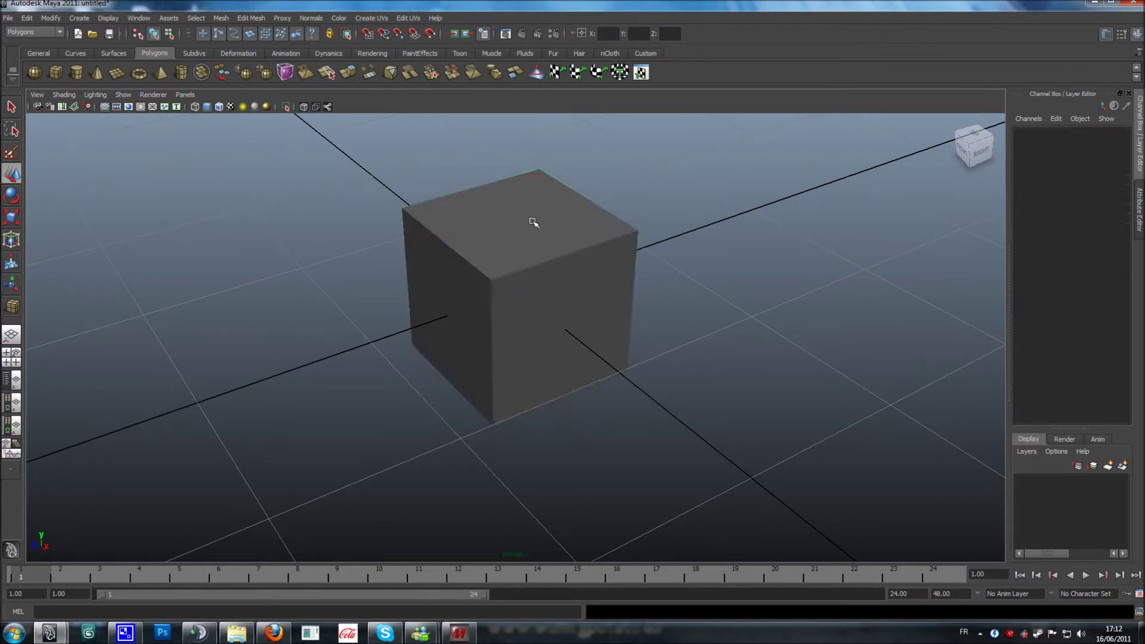
left_click(534, 222)
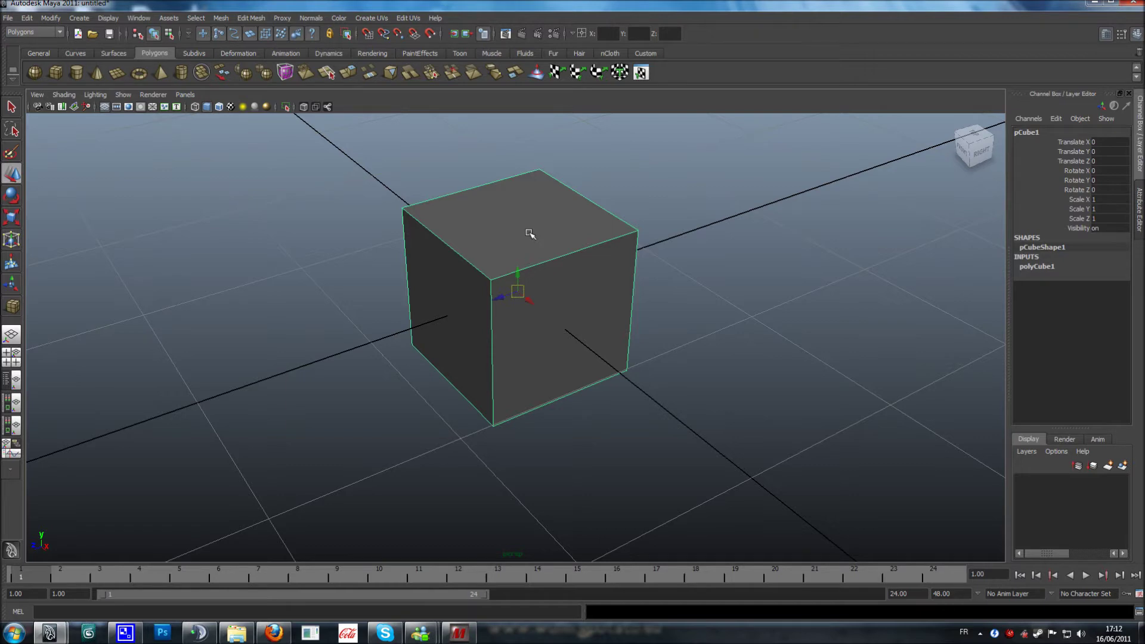
Step: Display the four-view layout and return to the single perspective view
key("space")
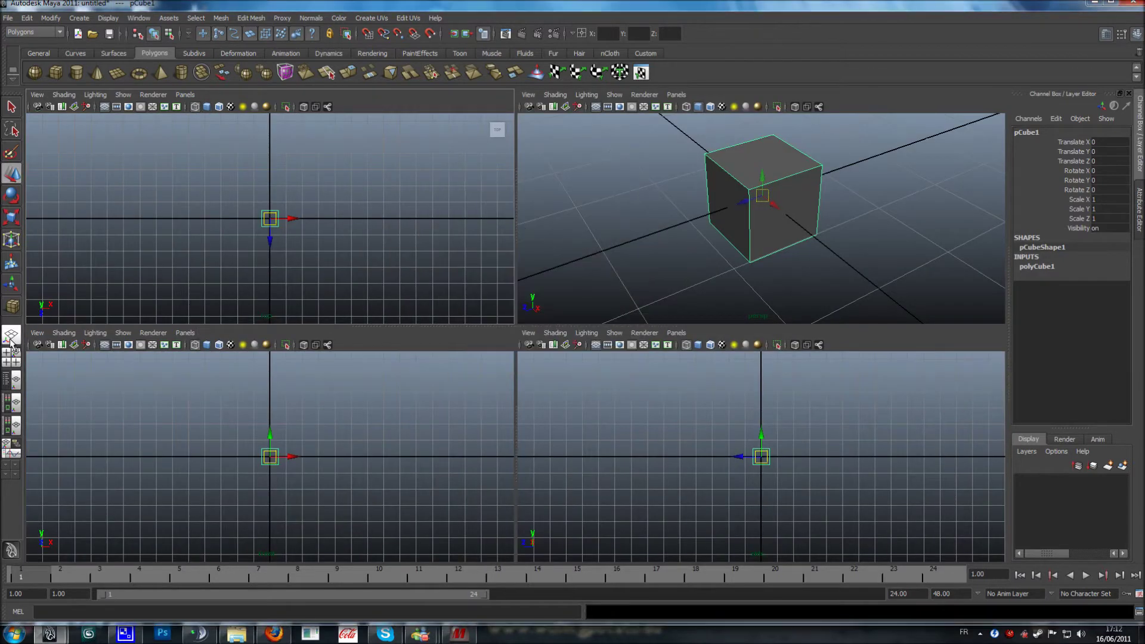
left_click(11, 335)
key("space")
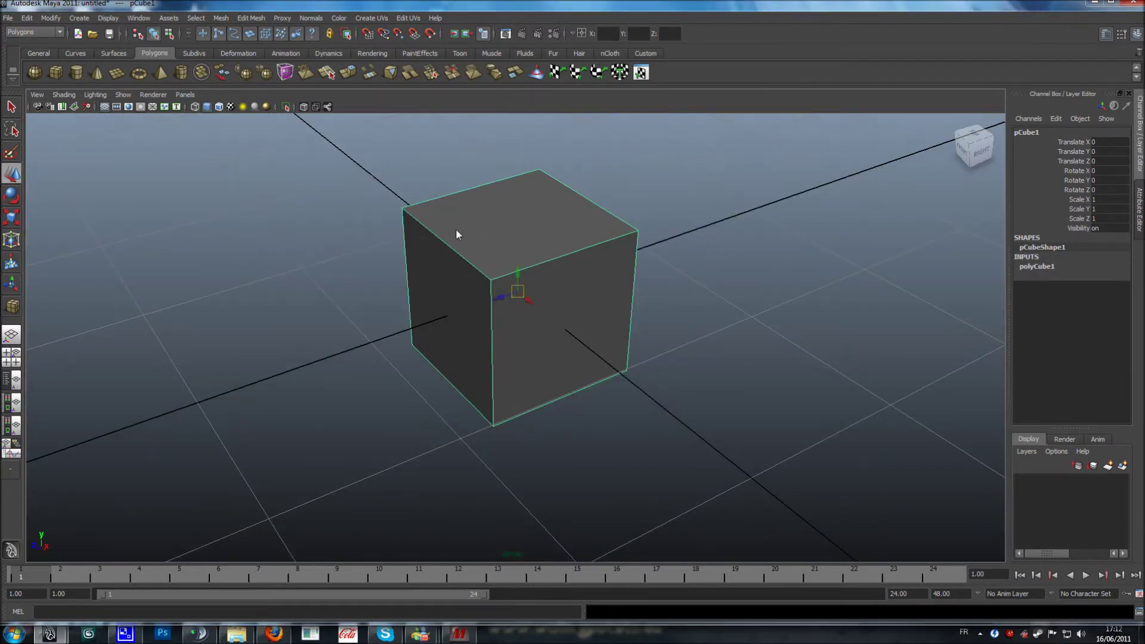
Step: Examine the hotbox's Perspective, Top, Side and Front view choices, and return to the single perspective view
key("space")
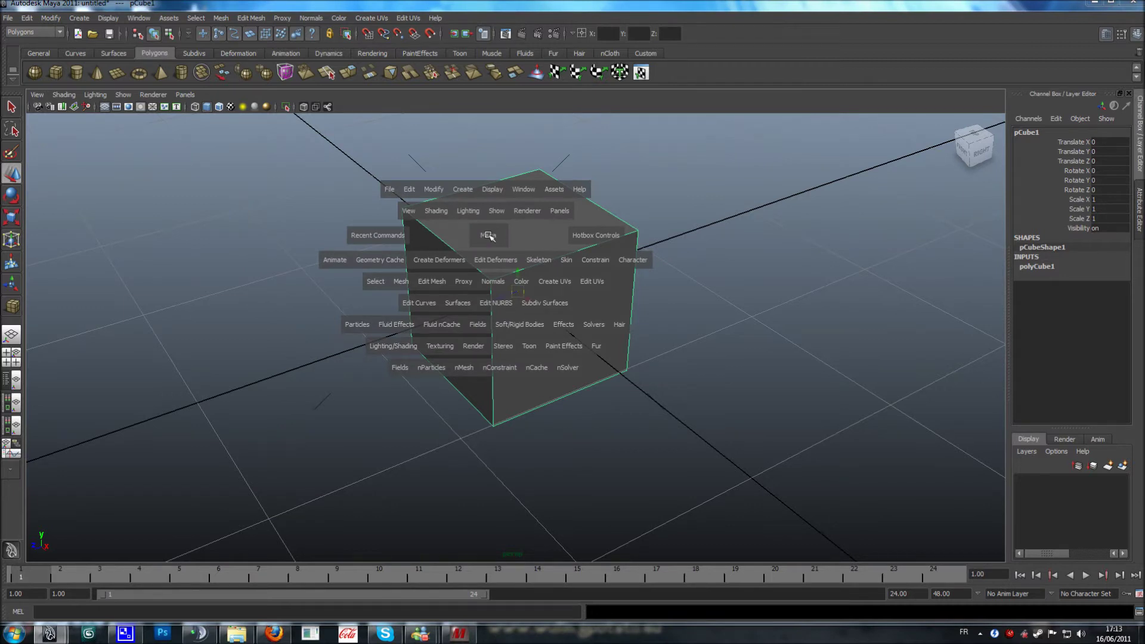
left_click(489, 236)
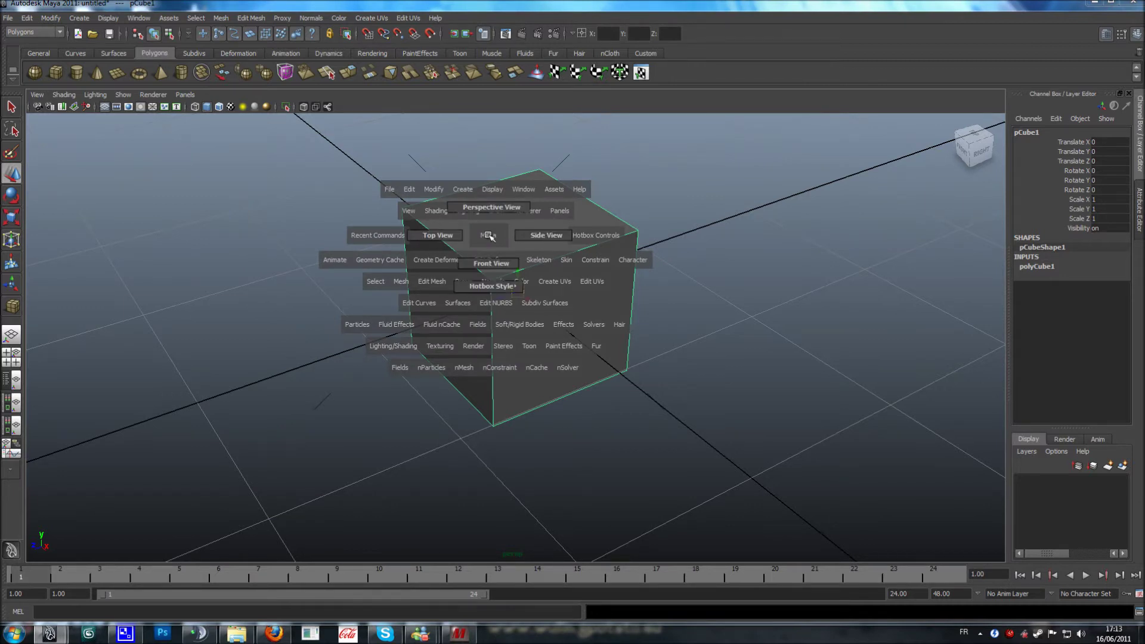
left_click_drag(488, 236, 500, 210)
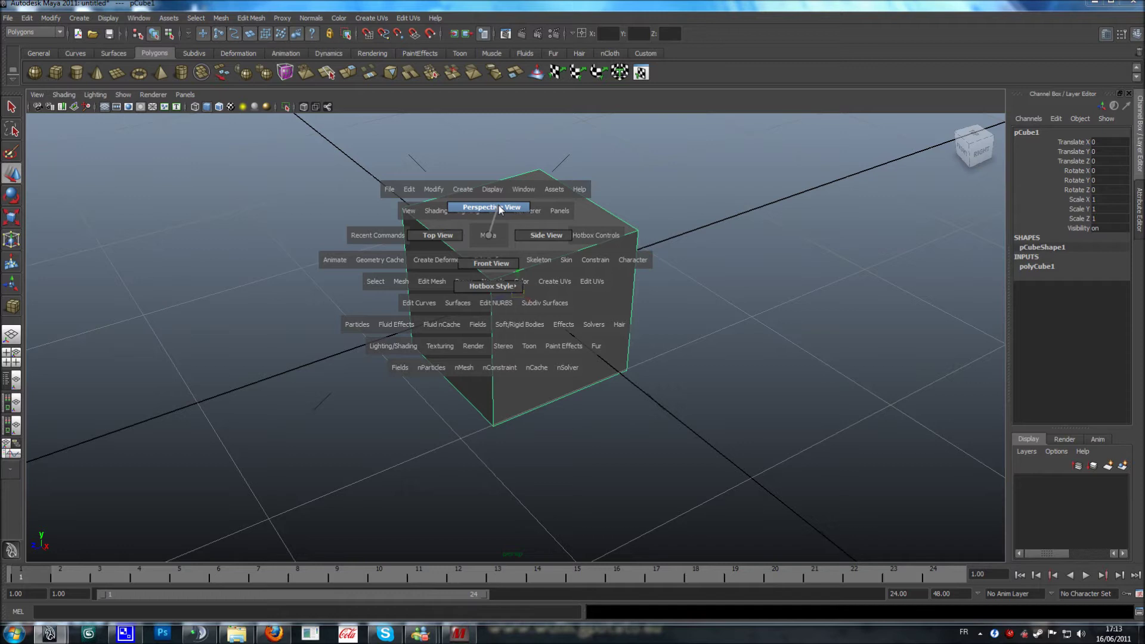
left_click_drag(499, 210, 442, 238)
key("space")
left_click_drag(515, 339, 545, 362)
left_click(12, 337)
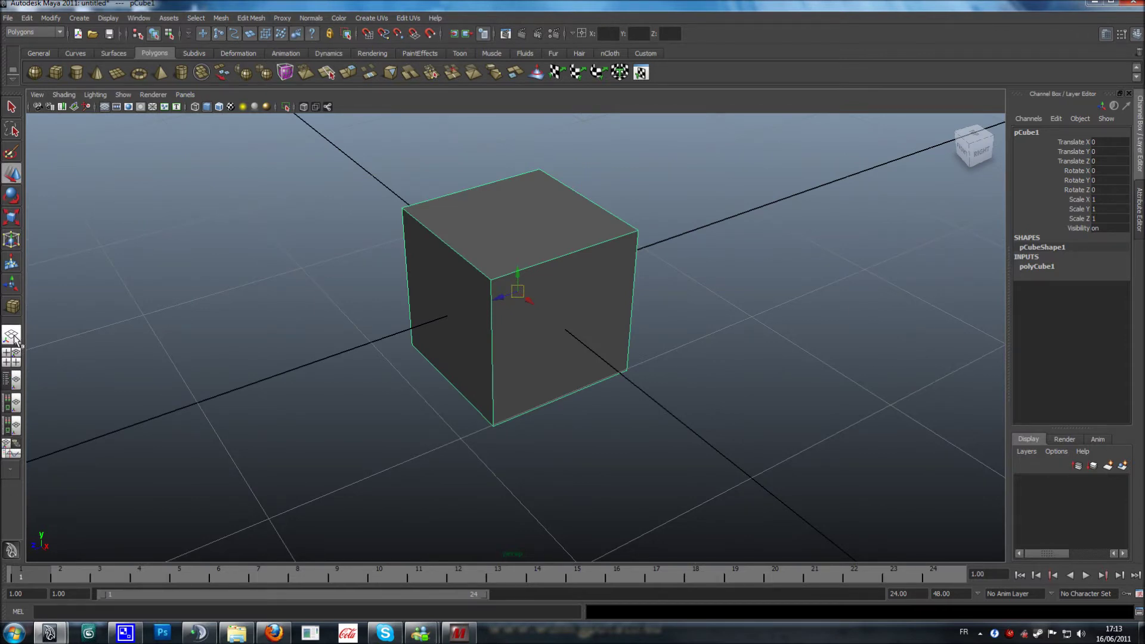
Step: Display the four-view layout and raise the cube along Y in the front view to a Translate Y of about 0.442
left_click_drag(390, 355, 620, 397, "alt")
mouse_move(620, 398)
right_mouse_down("alt")
mouse_move(281, 476)
mouse_move(718, 422)
mouse_move(631, 418)
right_mouse_up("alt")
middle_click_drag(632, 418, 613, 409, "alt")
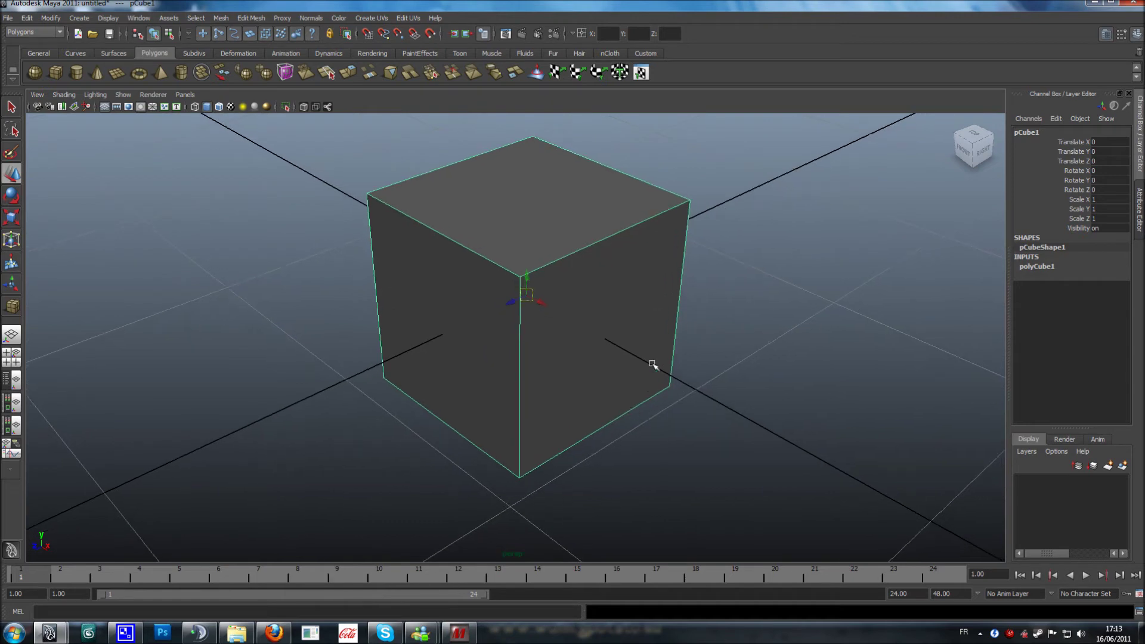
left_click(14, 365)
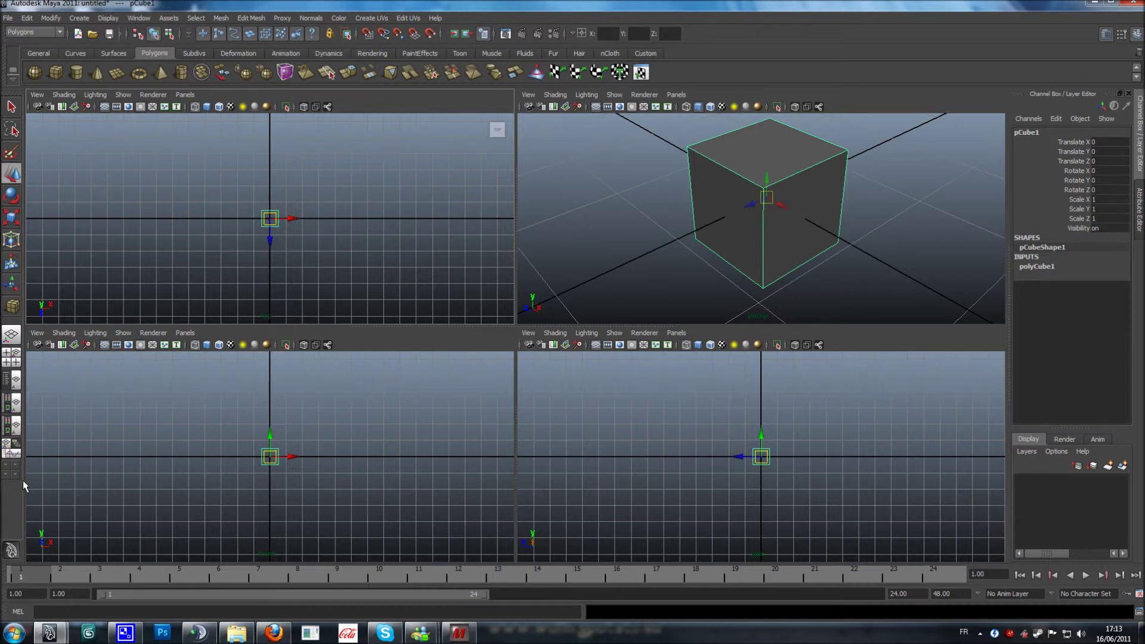
left_click_drag(270, 435, 268, 428)
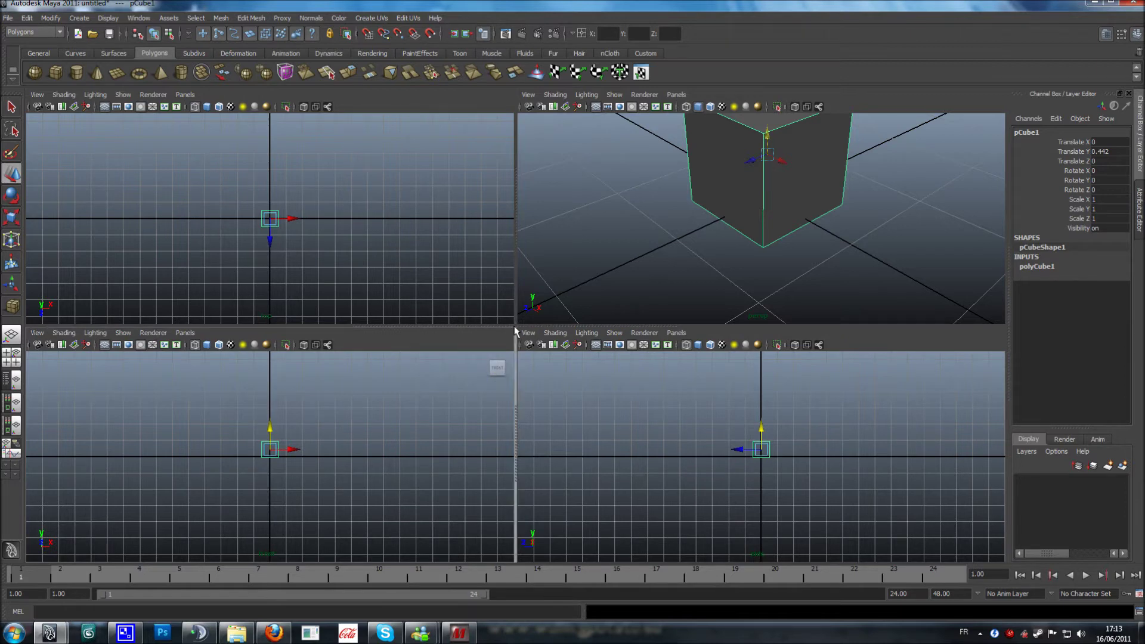
Step: Resize the four view panes to enlarge the front and side views, and return to the single perspective view
left_click_drag(514, 326, 934, 327)
left_click_drag(519, 333, 503, 99)
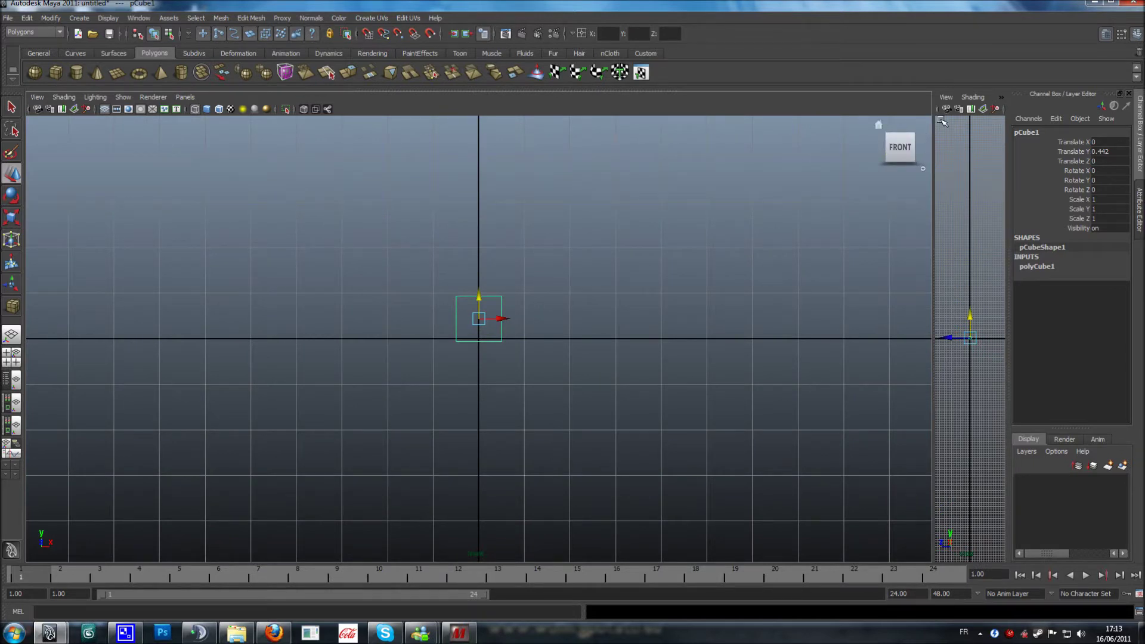
left_click_drag(933, 130, 538, 170)
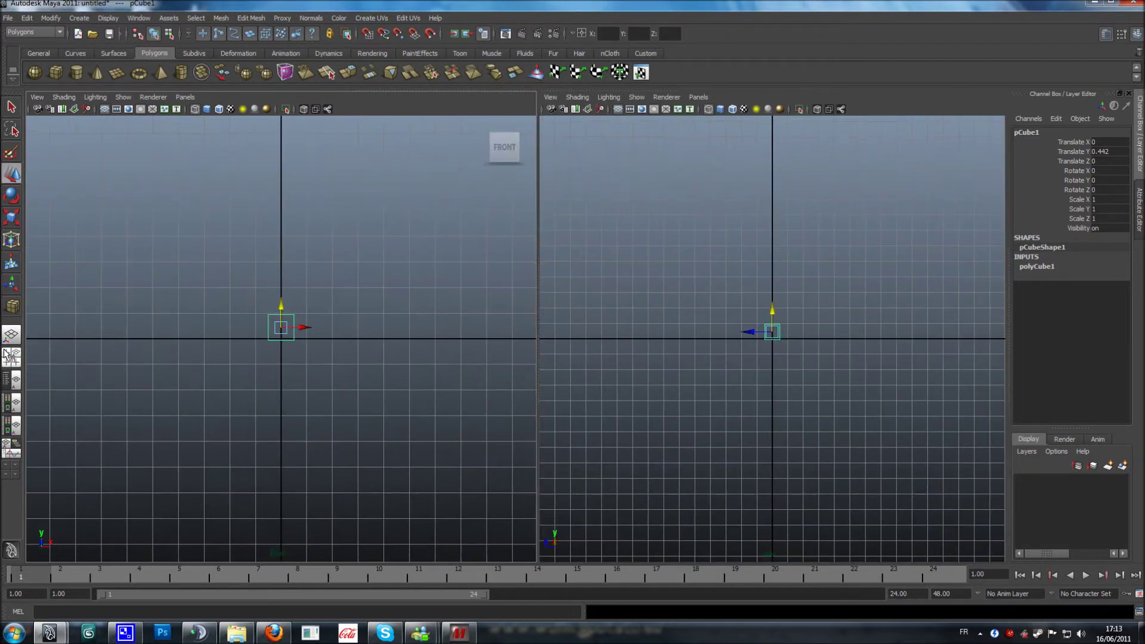
left_click_drag(519, 95, 519, 327)
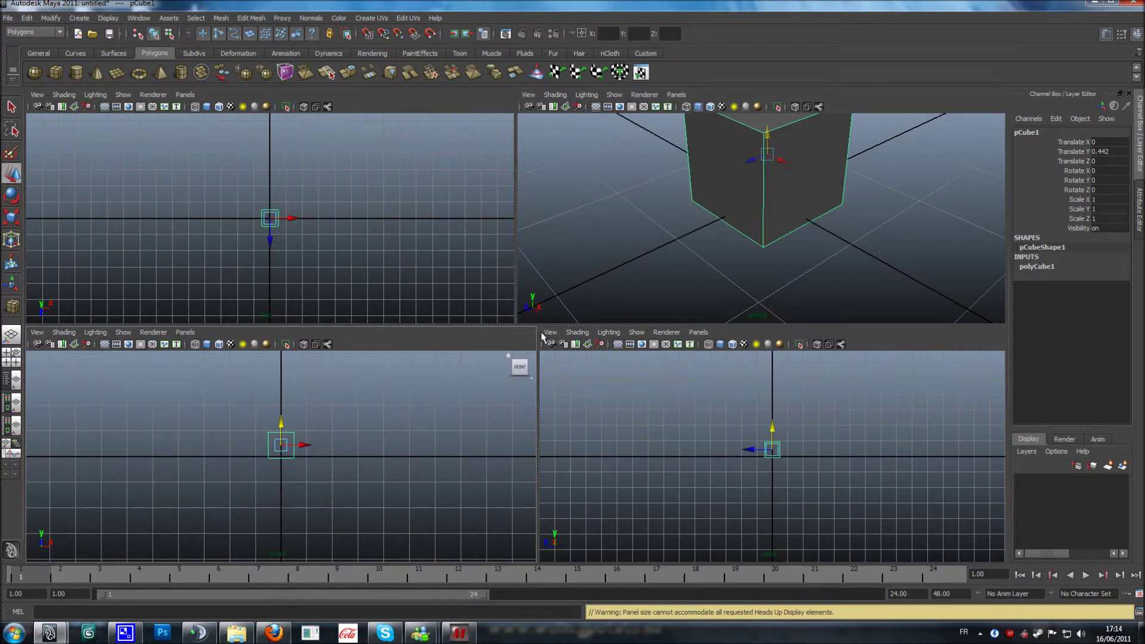
left_click(13, 337)
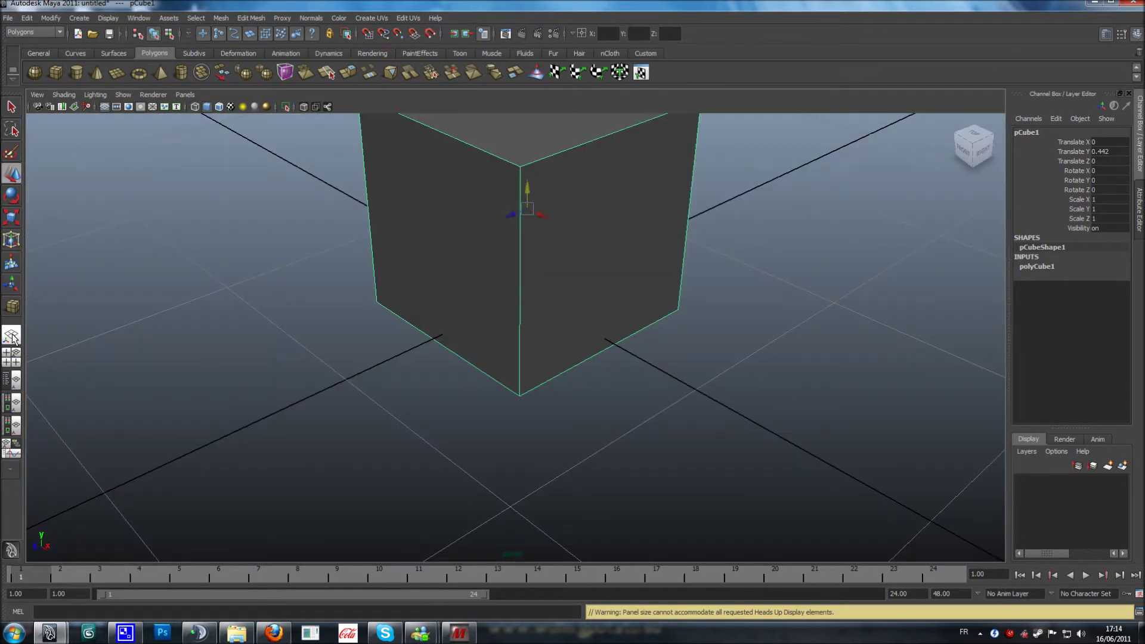
Step: Examine the raised cube in the perspective view from different distances and angles
scroll(427, 335, "down", 3)
scroll(463, 299, "up", 8)
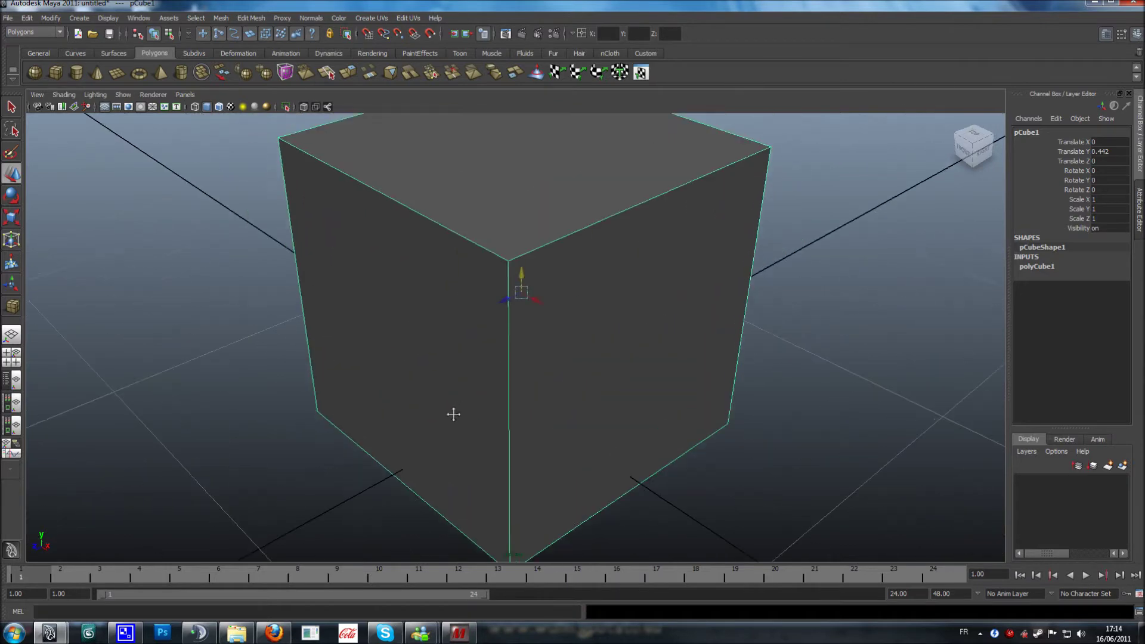
scroll(453, 414, "down", 5)
left_click_drag(509, 384, 596, 445, "alt")
scroll(596, 445, "up", 3)
middle_click_drag(593, 449, 677, 409, "alt")
left_click_drag(664, 440, 650, 444, "alt")
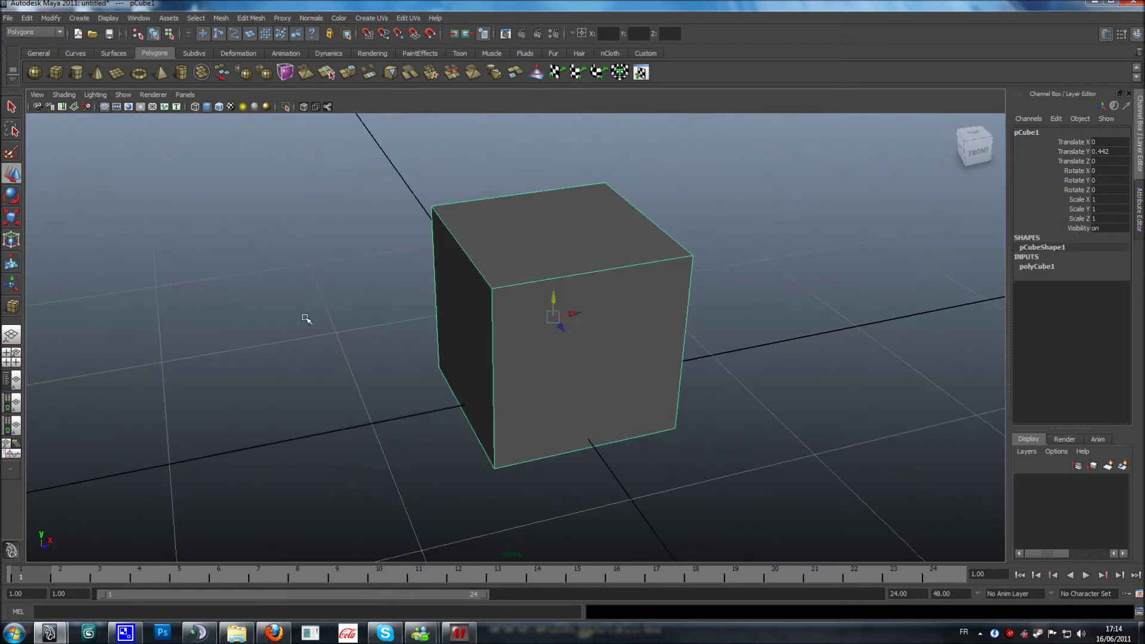
Step: Show the Outliner beside the perspective view
left_click(16, 381)
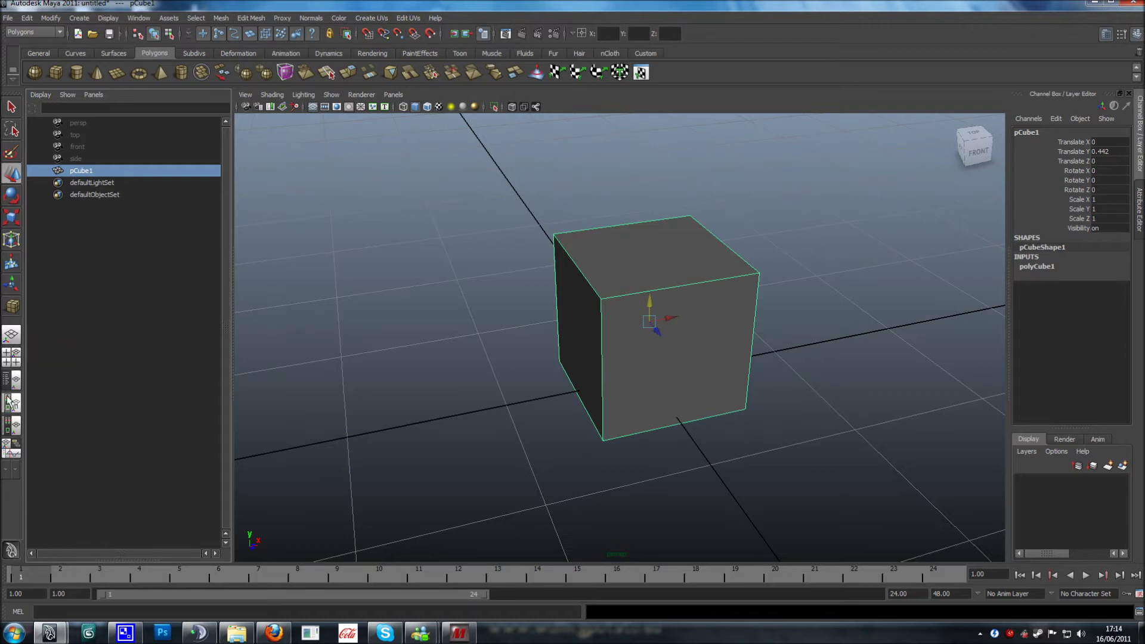
Step: Show the Hypershade beside the perspective view
left_click(11, 344)
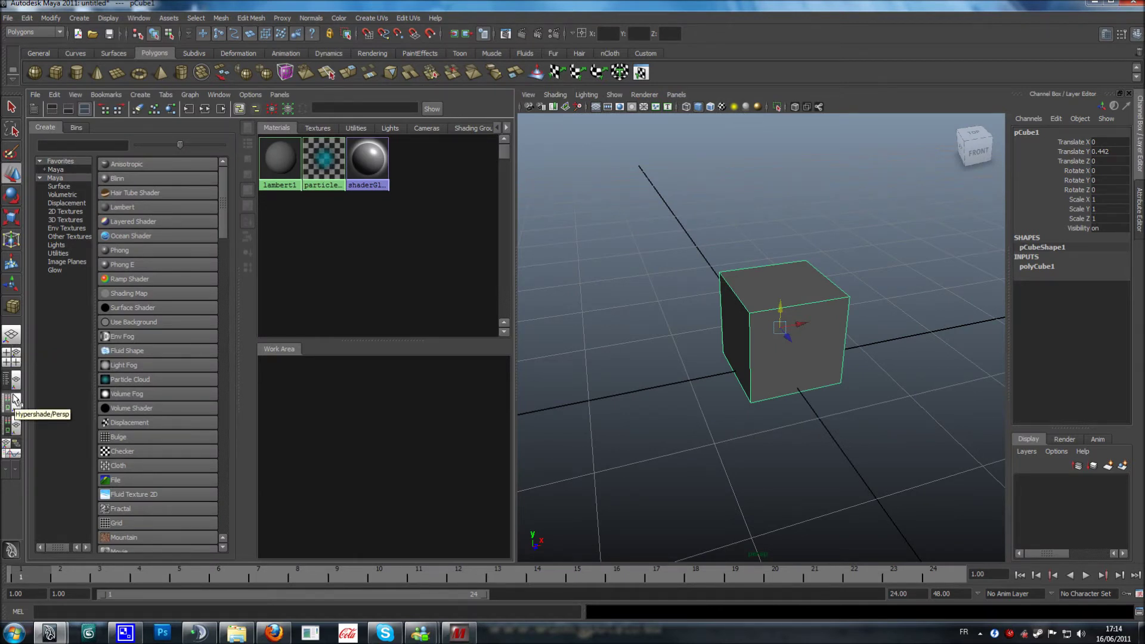
Step: Create a File texture node and open the file browser for its image name
left_click(102, 478)
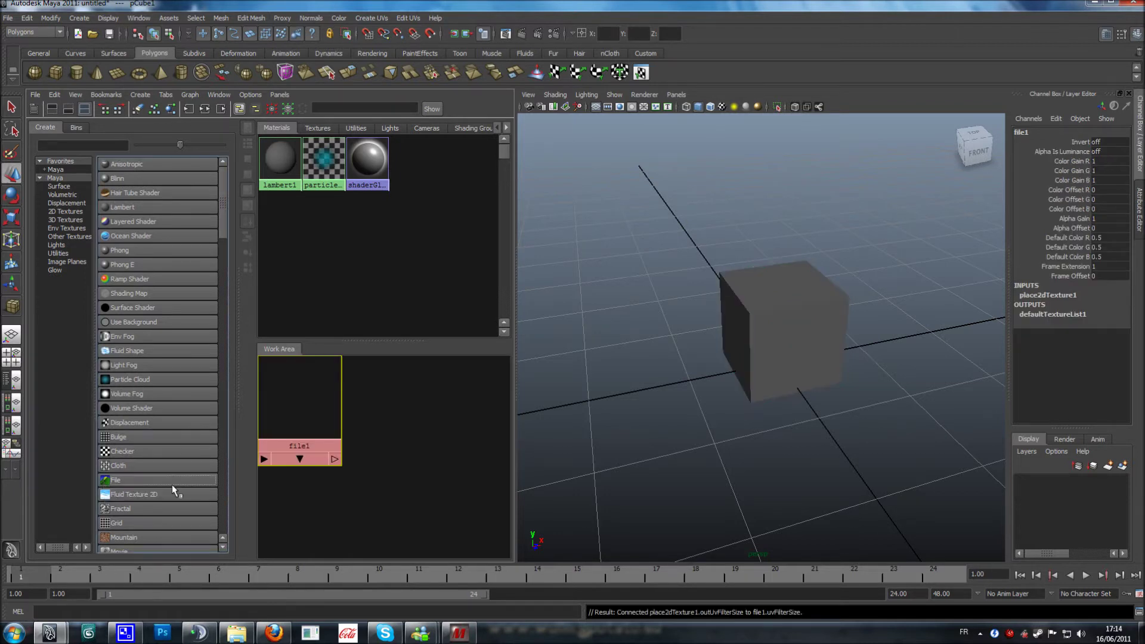
double_click(297, 409)
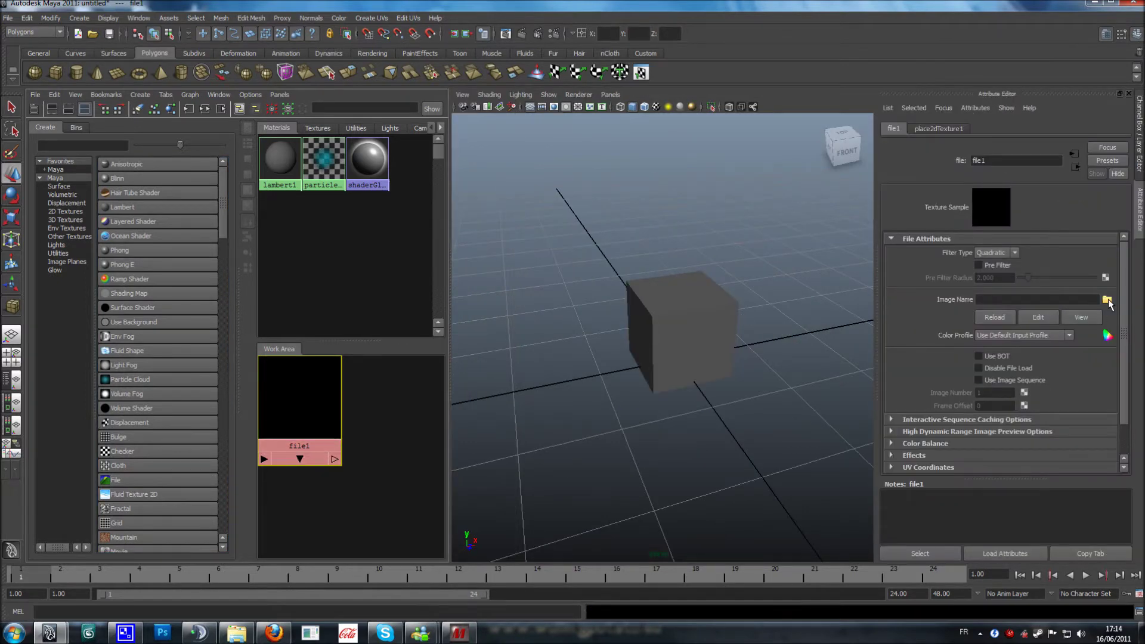
left_click(1108, 300)
key("Escape")
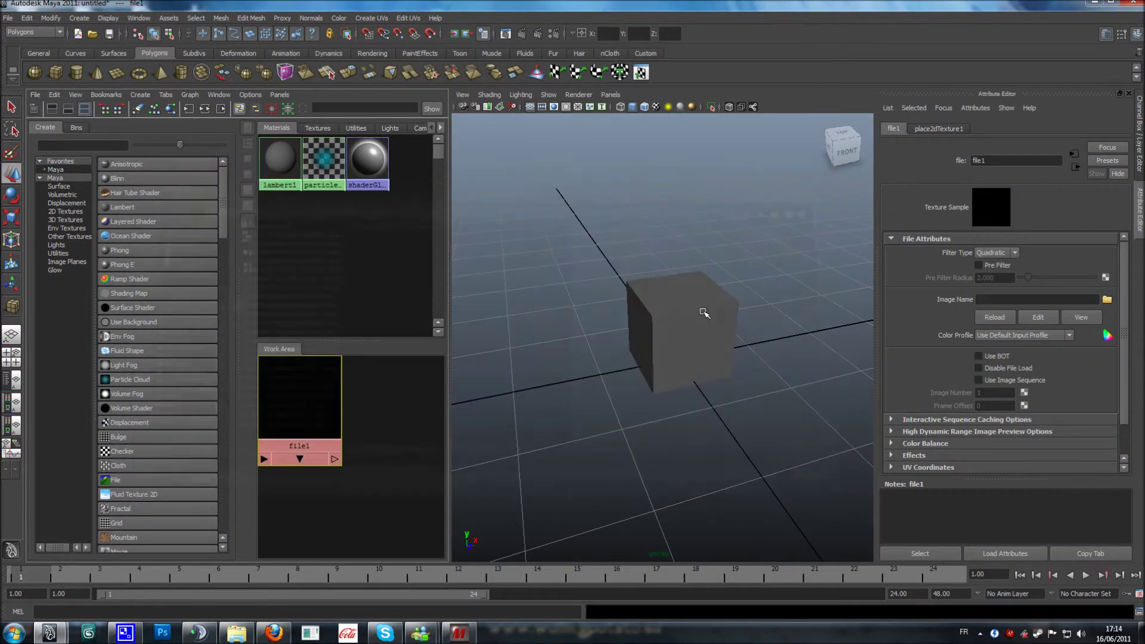
Step: Delete the File texture node from the Hypershade work area
left_click(701, 315)
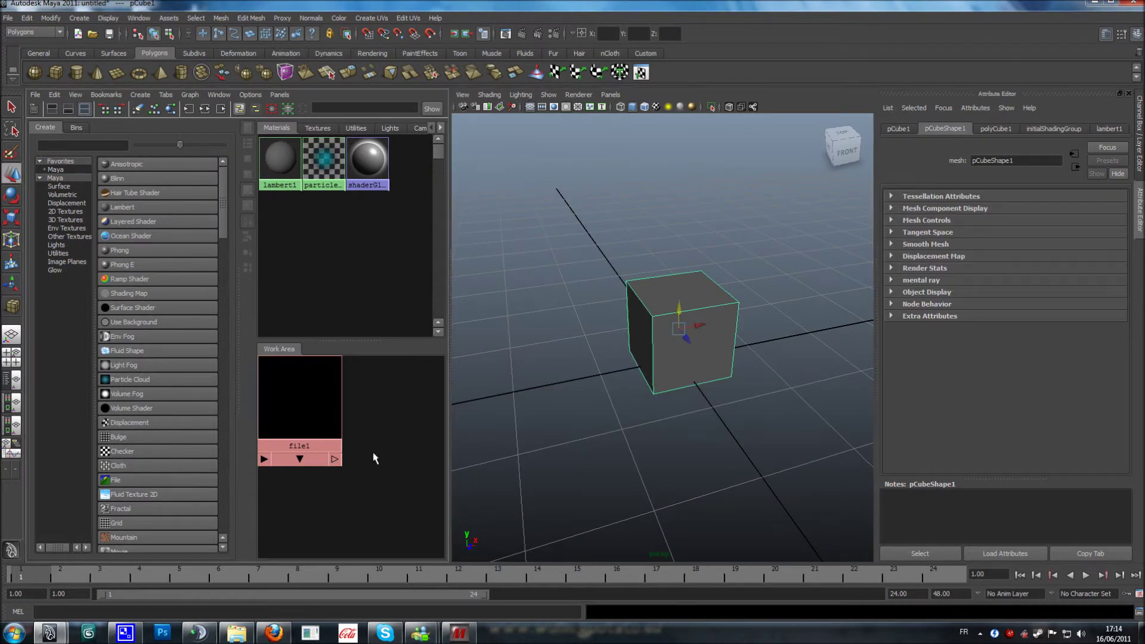
left_click(315, 406)
key("Delete")
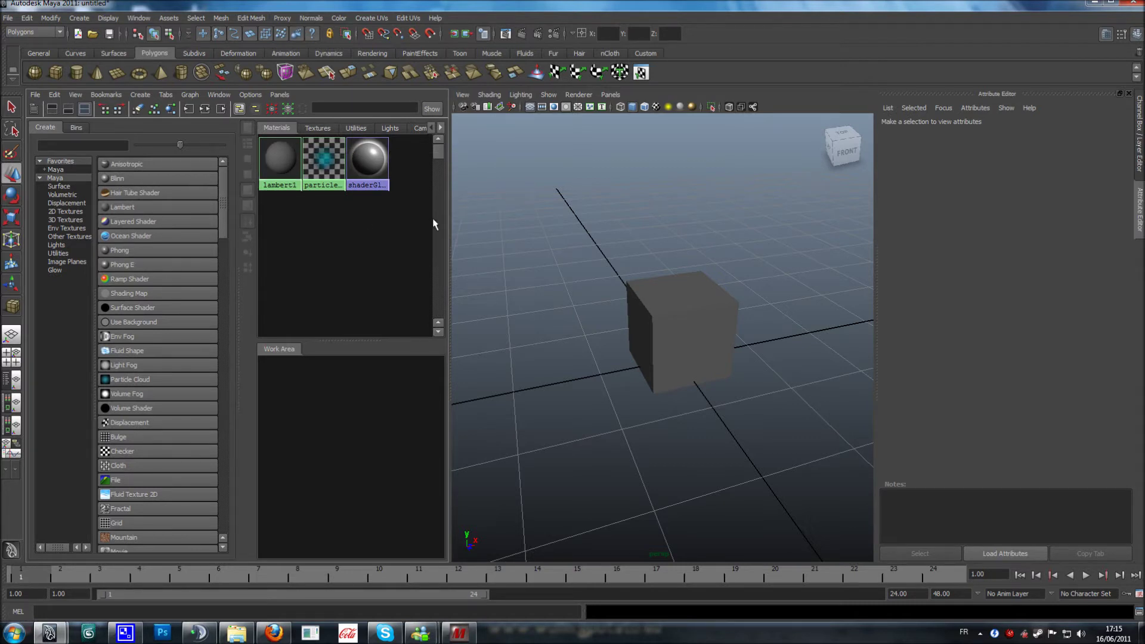
Step: Create Mountain and Ocean texture nodes in the Hypershade and delete them from the work area
left_click_drag(221, 202, 223, 230)
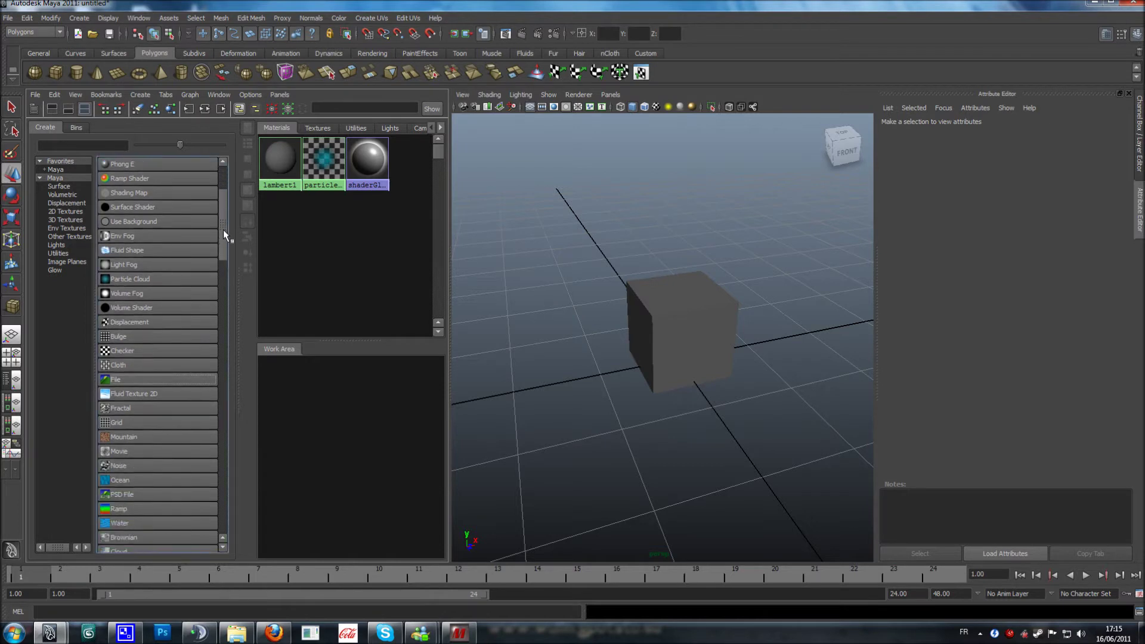
left_click(133, 424)
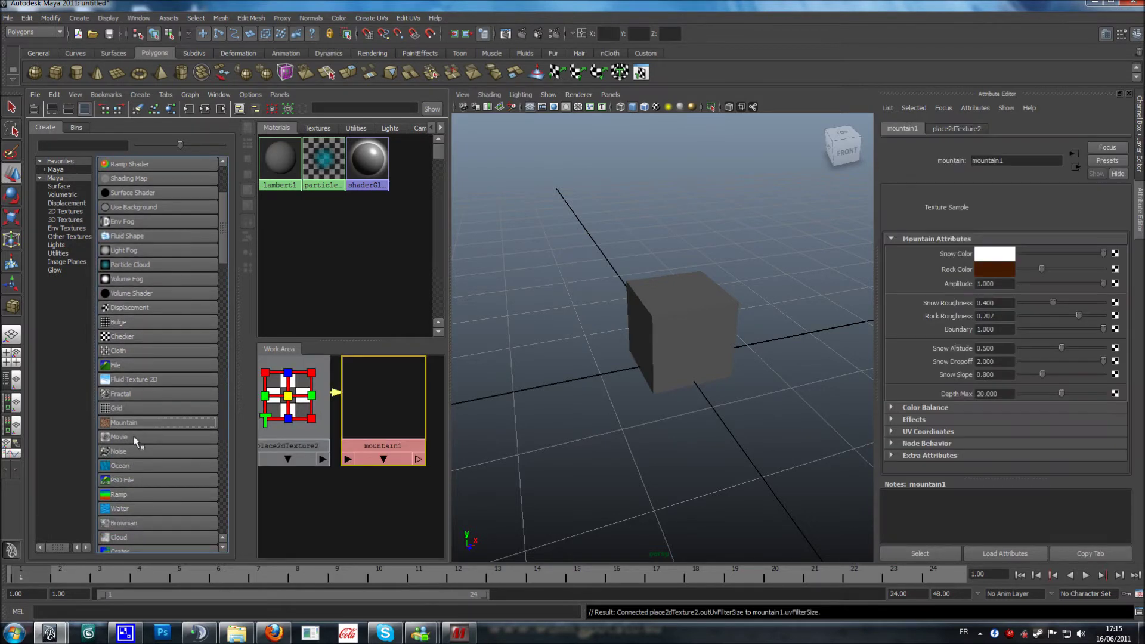
left_click(127, 466)
left_click_drag(369, 525, 290, 395)
key("Delete")
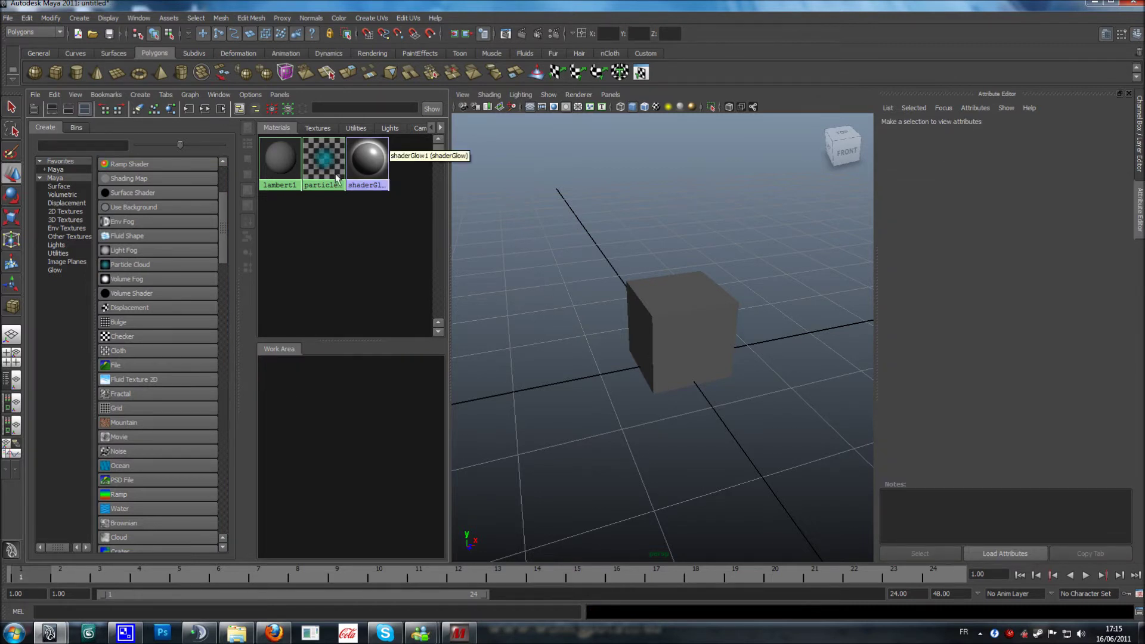
Step: Select the lambert1 material and examine the cube from different distances and angles
left_click(280, 159)
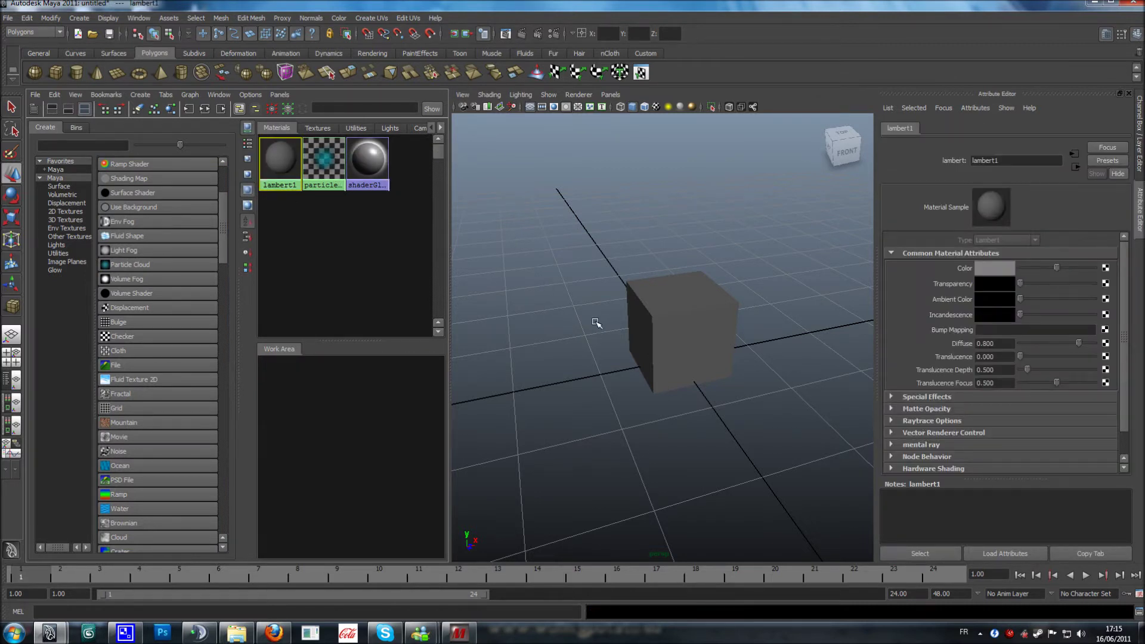
scroll(611, 329, "up", 8)
scroll(758, 281, "down", 7)
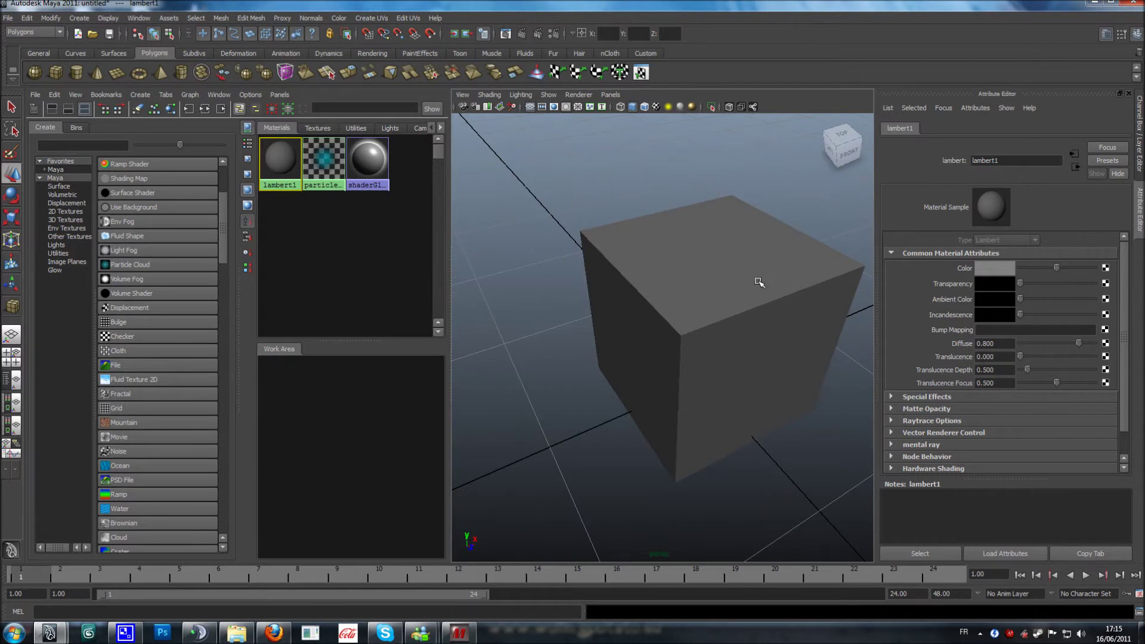
middle_click_drag(758, 282, 711, 275, "alt")
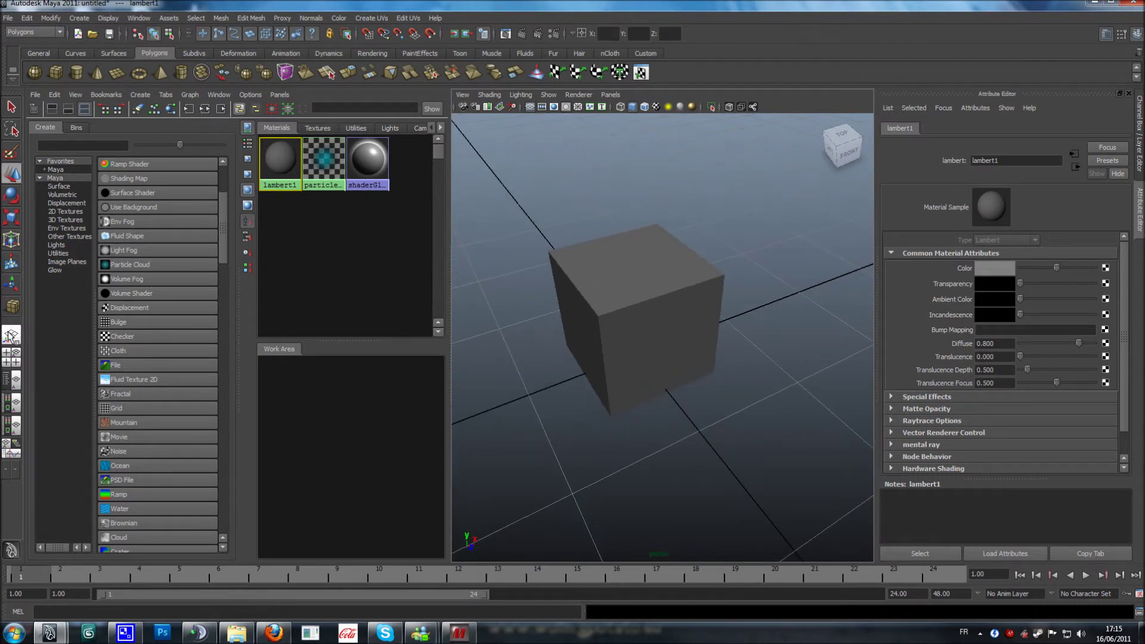
middle_click_drag(681, 318, 677, 328, "alt")
left_click_drag(677, 327, 652, 348, "alt")
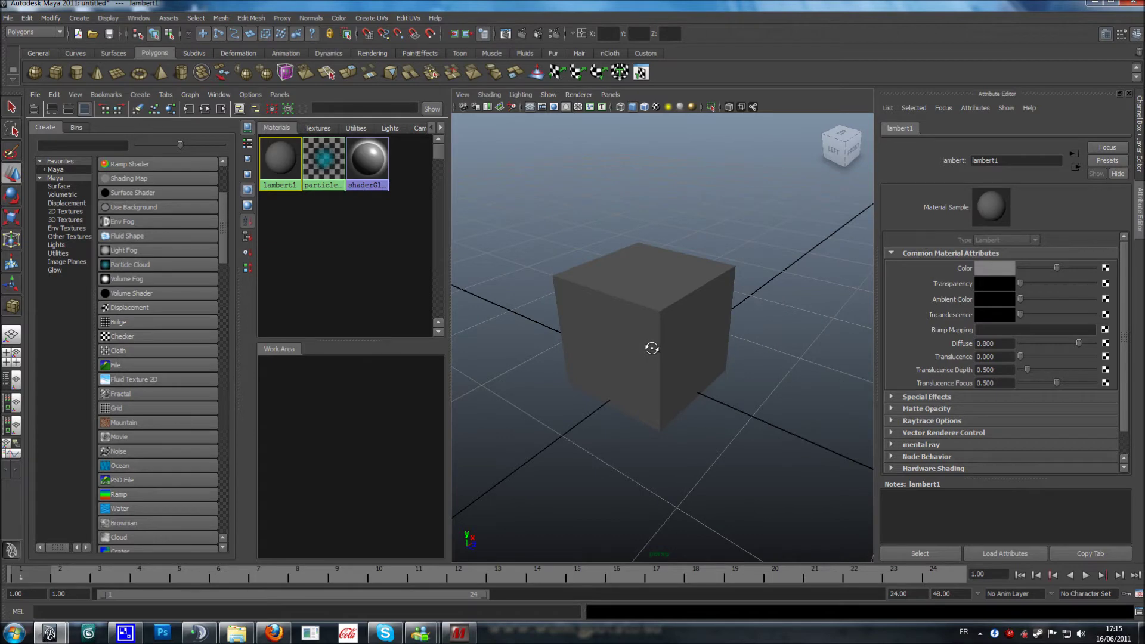
left_click_drag(658, 353, 716, 372, "alt")
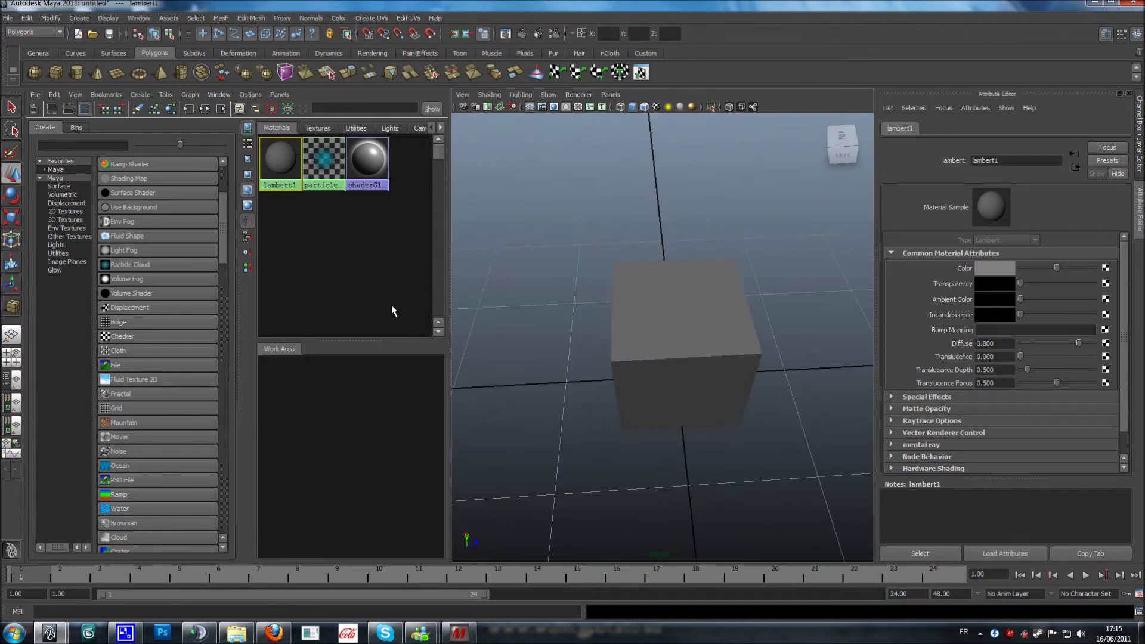
Step: Switch to the single perspective view and return to the Hypershade layout
left_click(11, 336)
left_click_drag(388, 325, 406, 328, "alt")
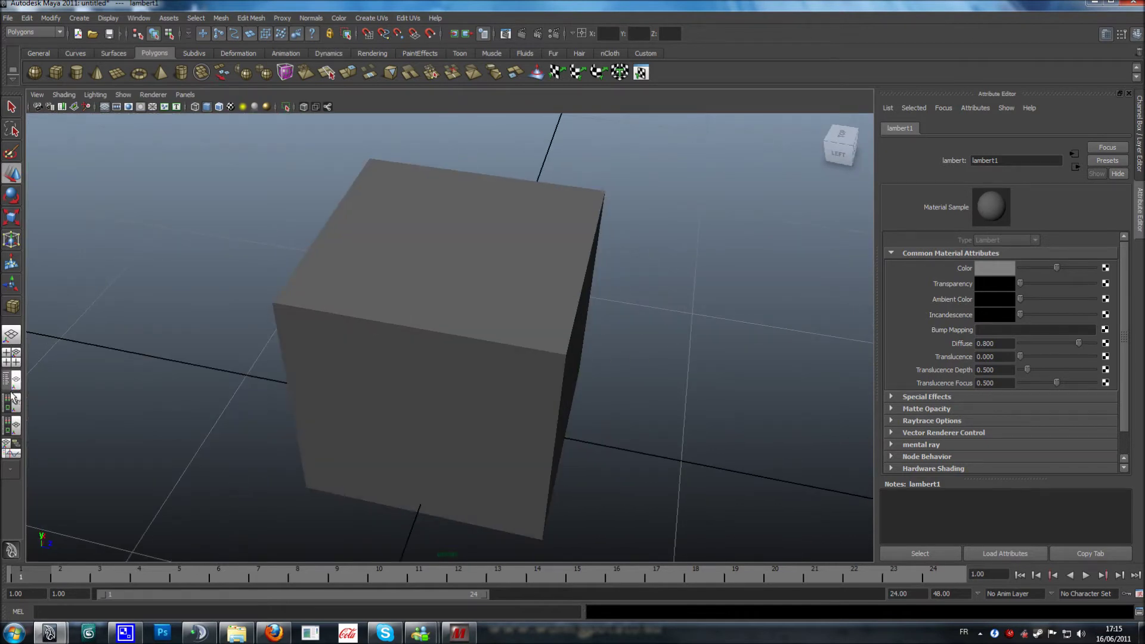
left_click(11, 403)
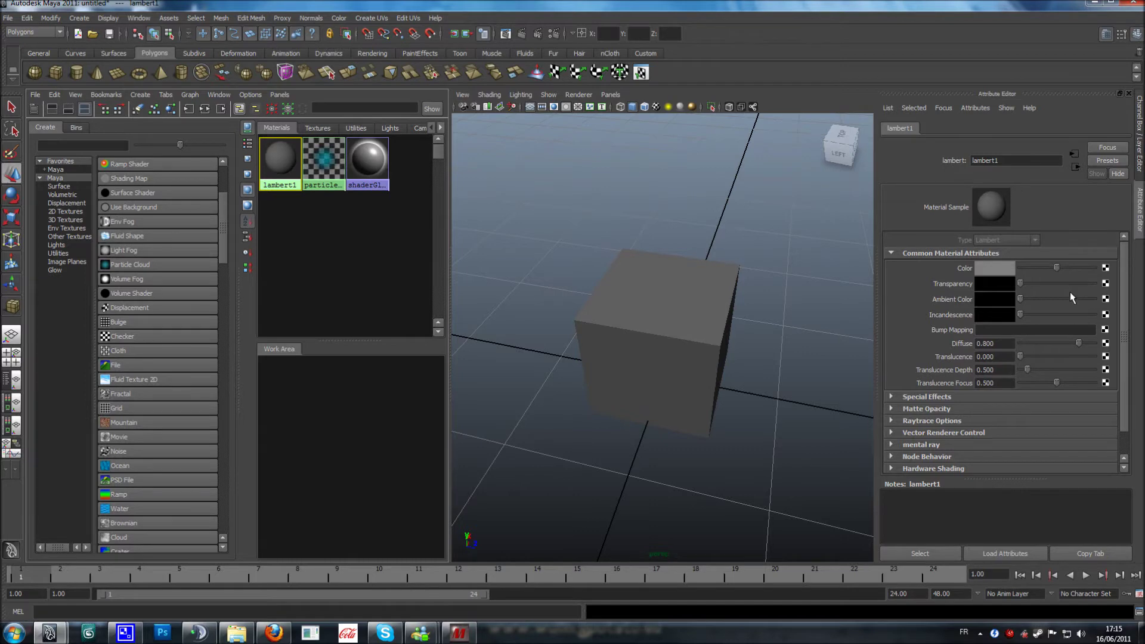
Step: View lambert1's values in the Channel Box and return to its Attribute Editor
left_click(1140, 146)
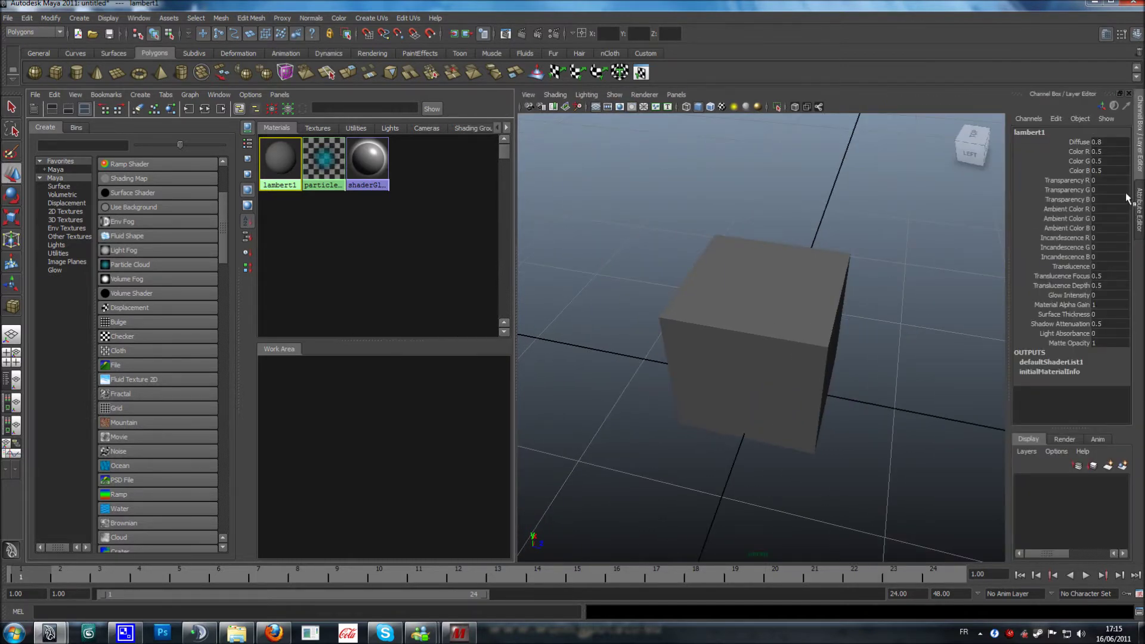
left_click(1140, 206)
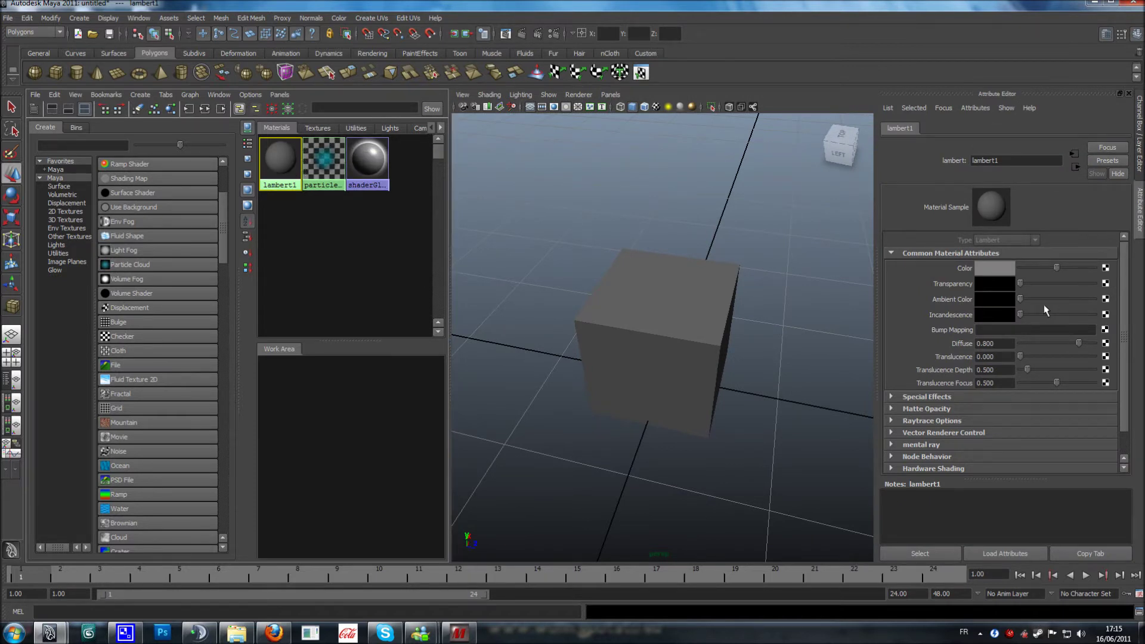
Step: Set the lambert1 material's color to bright cyan (R 0, G 1, B 1)
mouse_move(1055, 267)
left_mouse_down()
mouse_move(1021, 267)
mouse_move(1066, 276)
left_mouse_up()
left_click(999, 269)
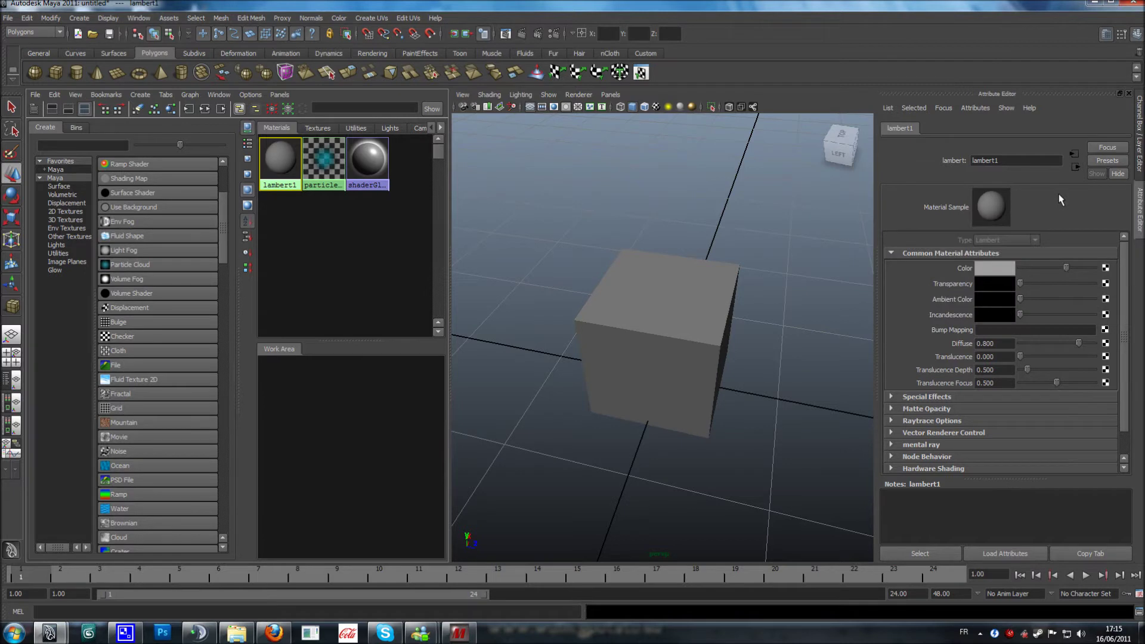
left_click(1008, 269)
left_click(1000, 267)
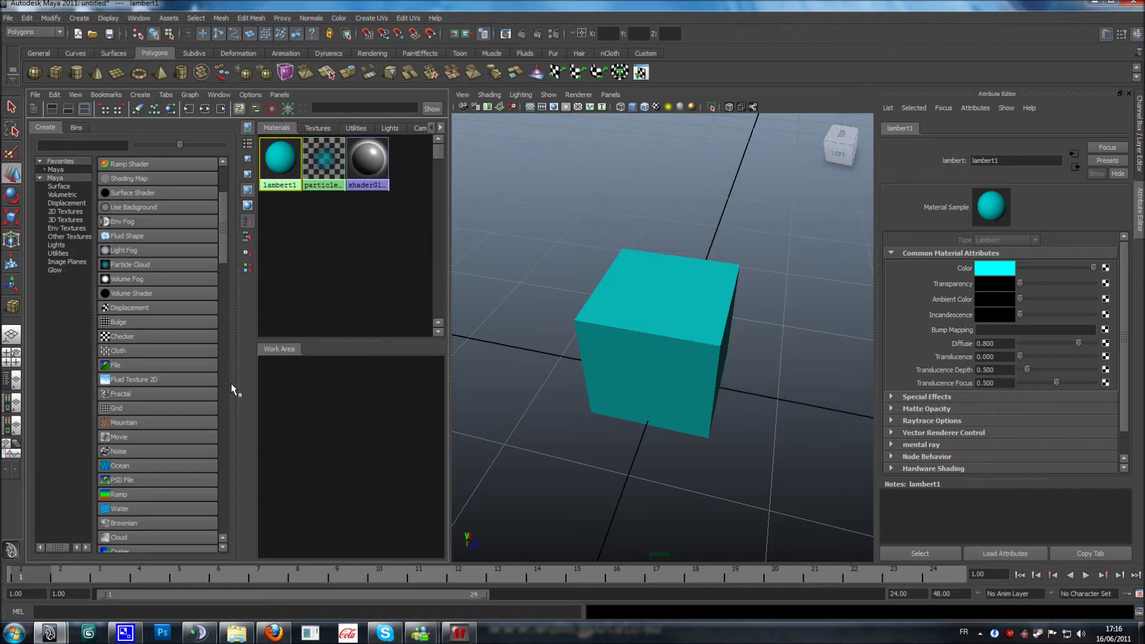
Step: Return to the single perspective view of the cyan cube and show the Channel Box in place of the Attribute Editor
left_click(13, 336)
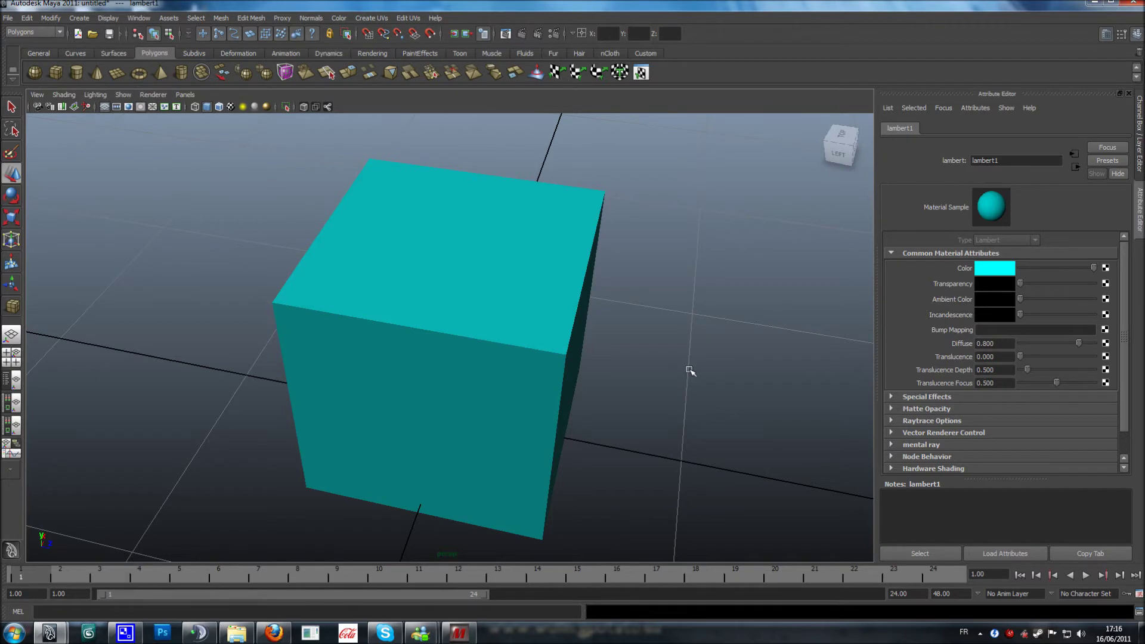
left_click_drag(690, 370, 670, 382, "alt")
scroll(631, 352, "down", 5)
middle_click_drag(614, 368, 743, 374, "alt")
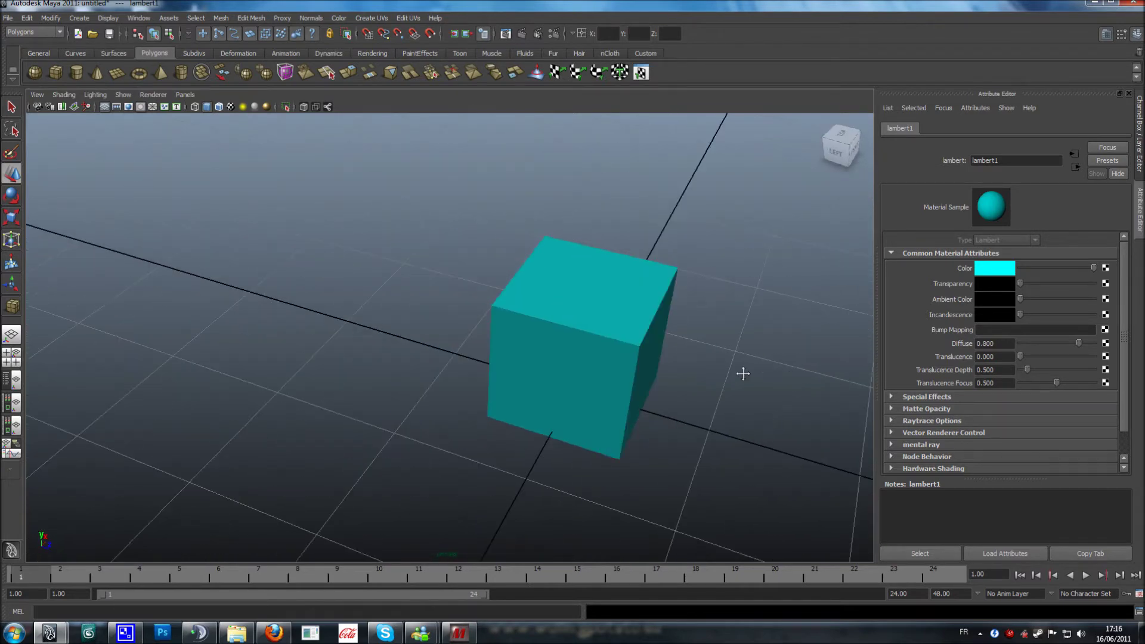
scroll(677, 409, "up", 3)
left_click_drag(589, 403, 513, 338, "alt")
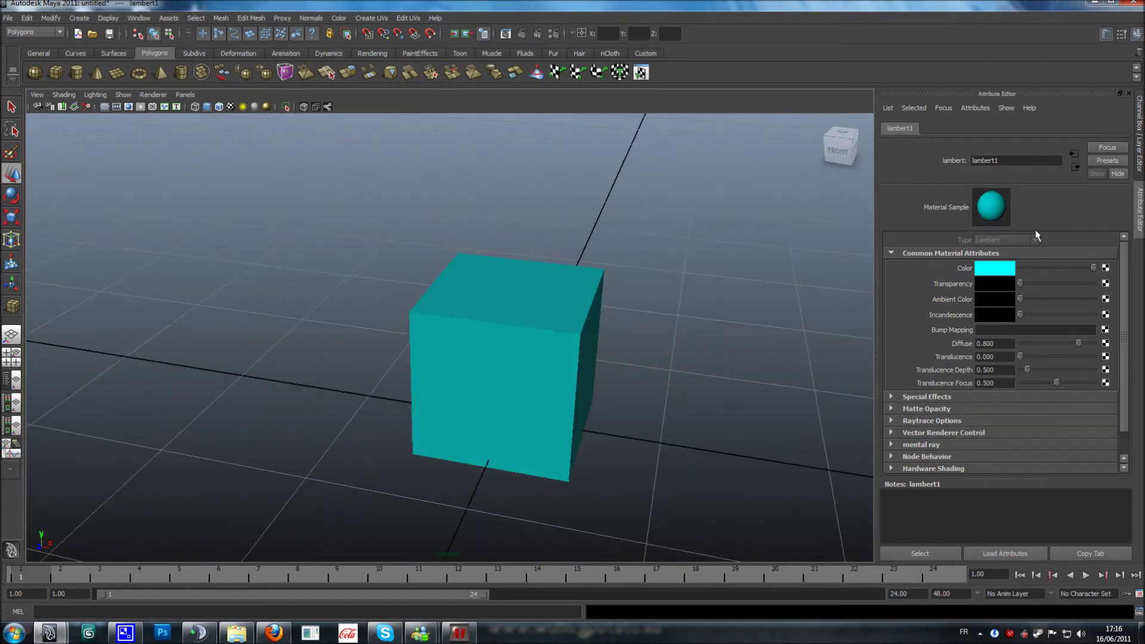
left_click(1140, 161)
left_click_drag(792, 273, 573, 284, "alt")
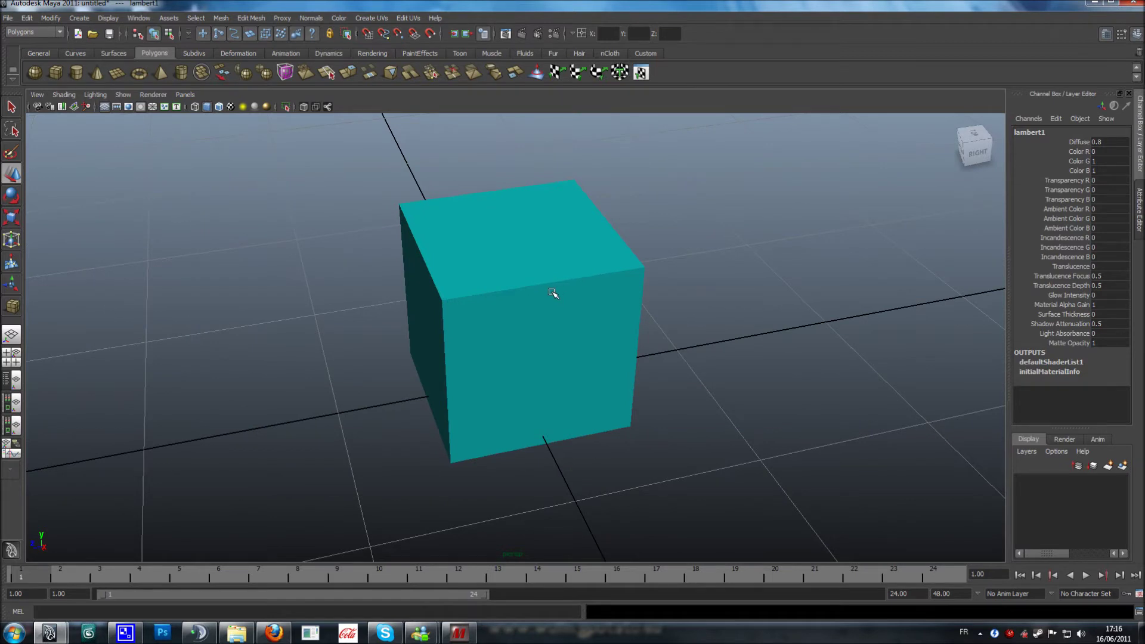
Step: Try raising the upper edge of the cube's right face in edge selection mode, and undo the move
left_click(502, 261)
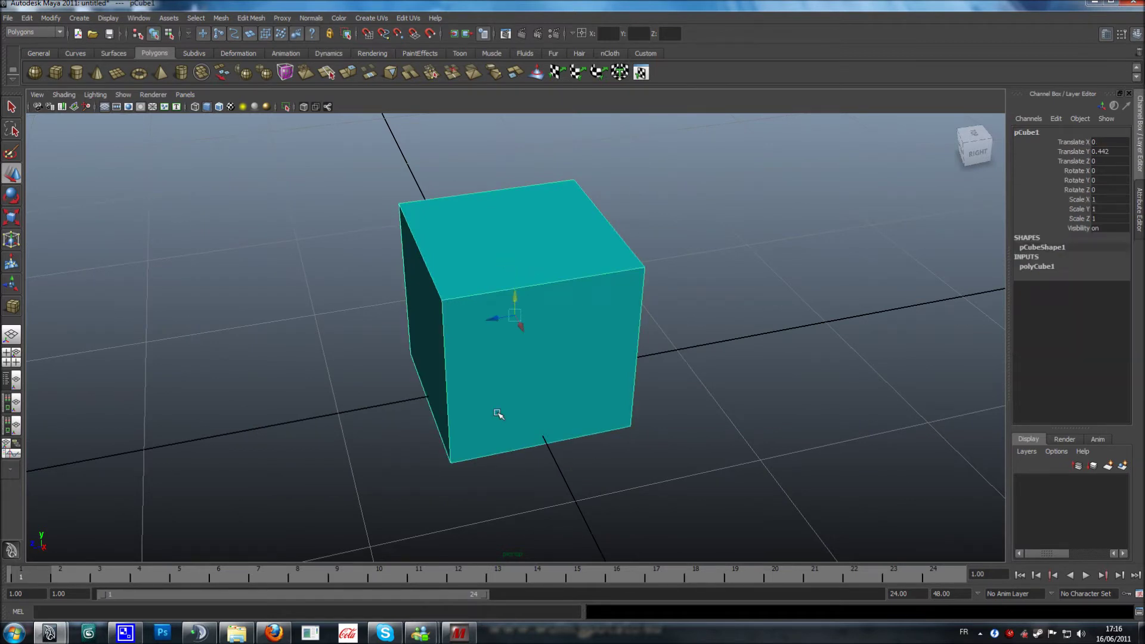
right_click(510, 251)
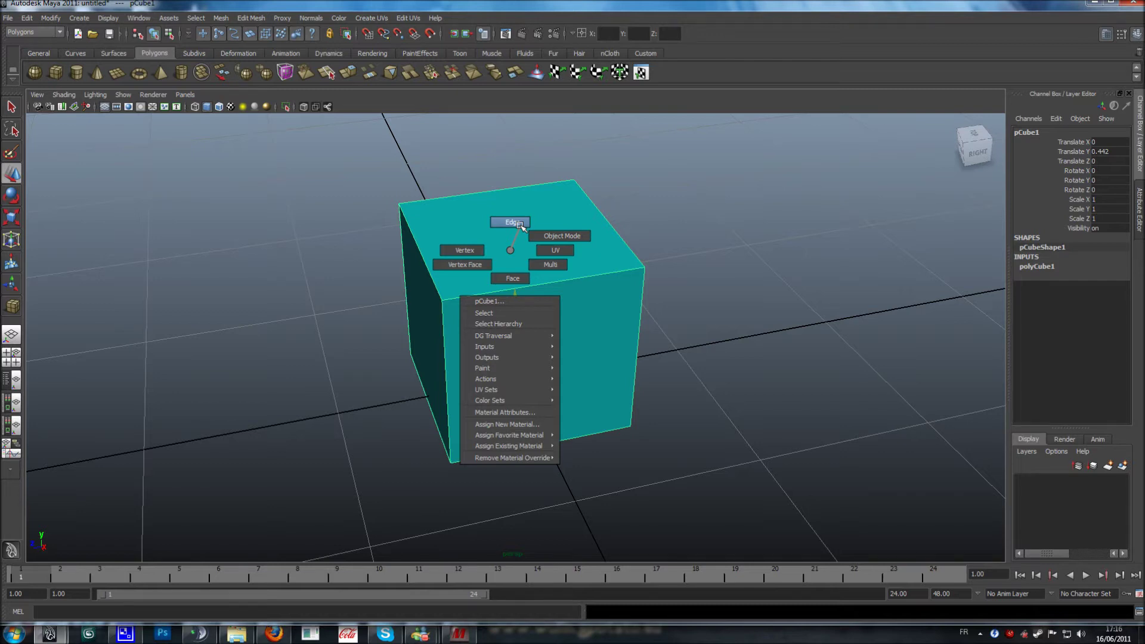
right_click_drag(521, 225, 521, 226)
left_click(560, 282)
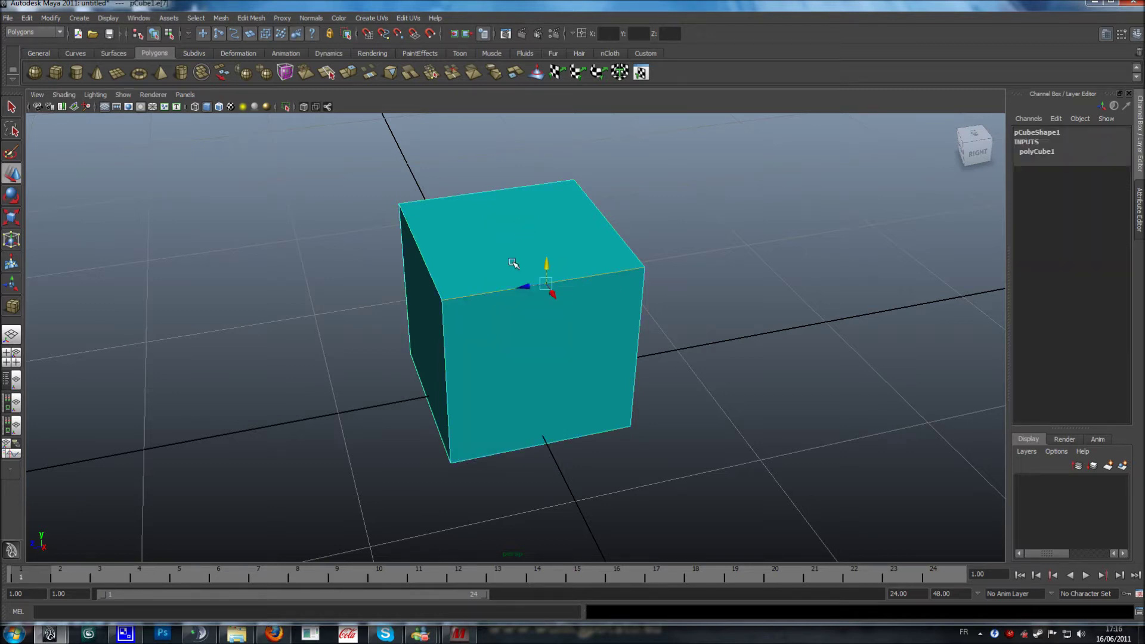
left_click_drag(396, 240, 594, 192, "alt")
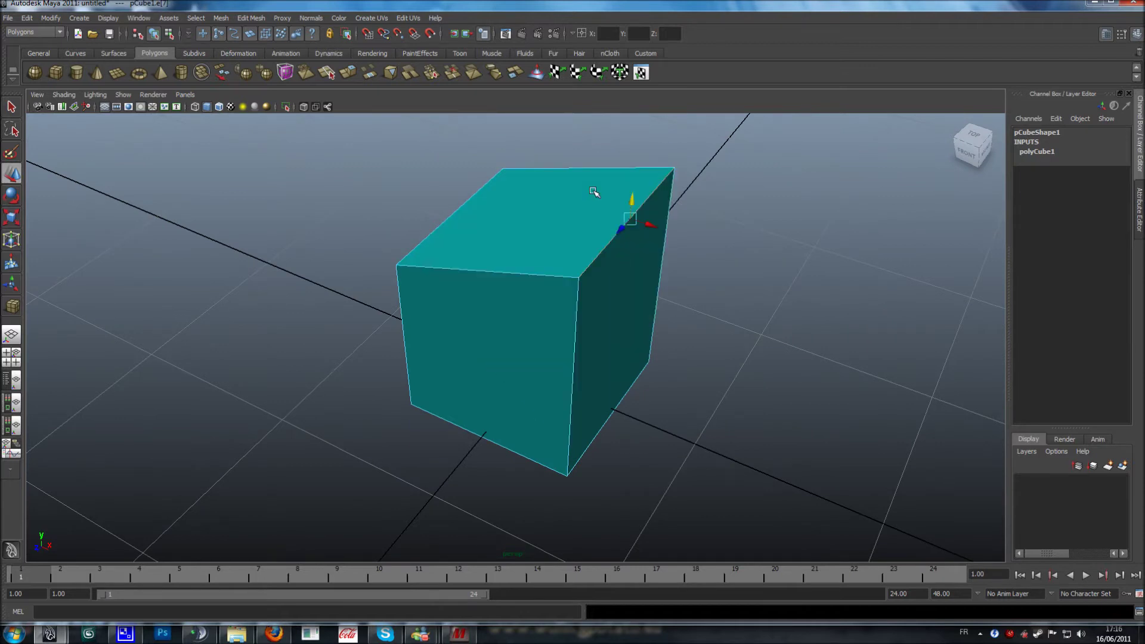
key("ctrl+z")
Step: Switch the cube to vertex selection mode and select the top vertex shared by its front and right faces
right_click_drag(563, 230, 517, 231)
left_click_drag(559, 247, 532, 248, "alt")
left_click(504, 304)
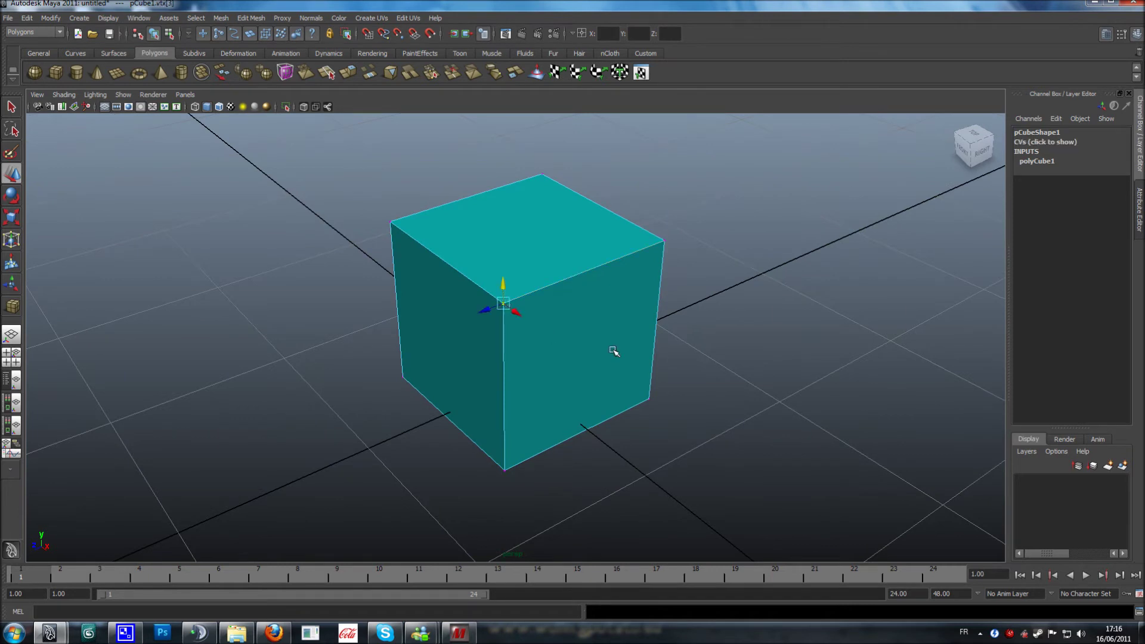
mouse_move(680, 342)
left_mouse_down("alt")
mouse_move(640, 346)
mouse_move(691, 325)
left_mouse_up("alt")
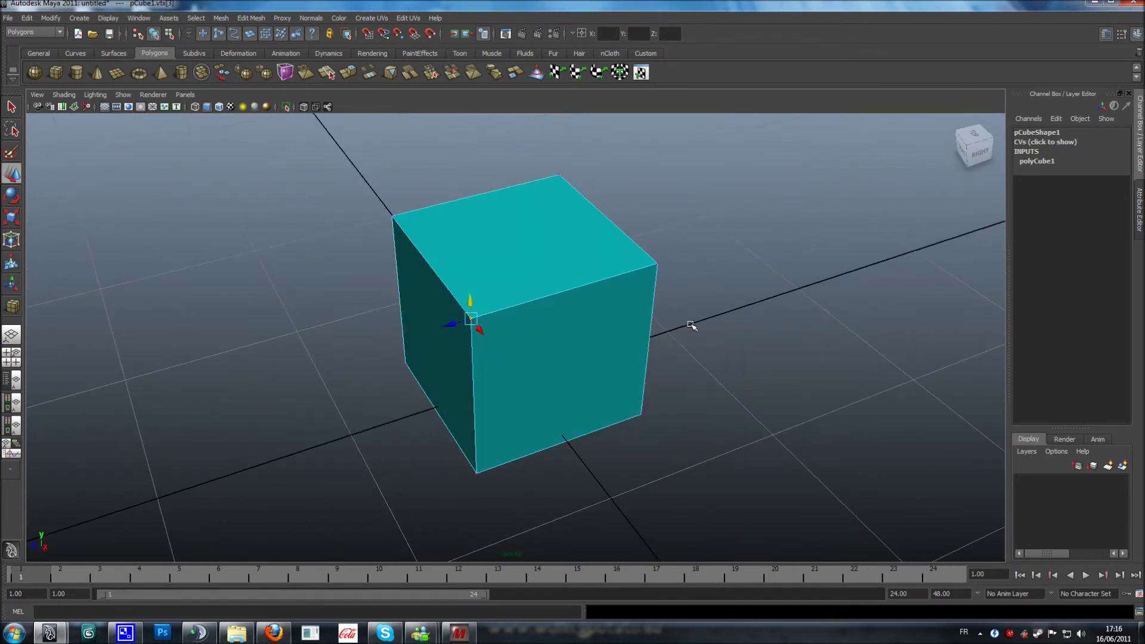
Step: Select the cube's four top vertices, lower them slightly along Y, and clear the selection
left_click_drag(341, 174, 697, 352)
mouse_move(534, 198)
left_mouse_down()
mouse_move(534, 158)
mouse_move(535, 217)
left_mouse_up()
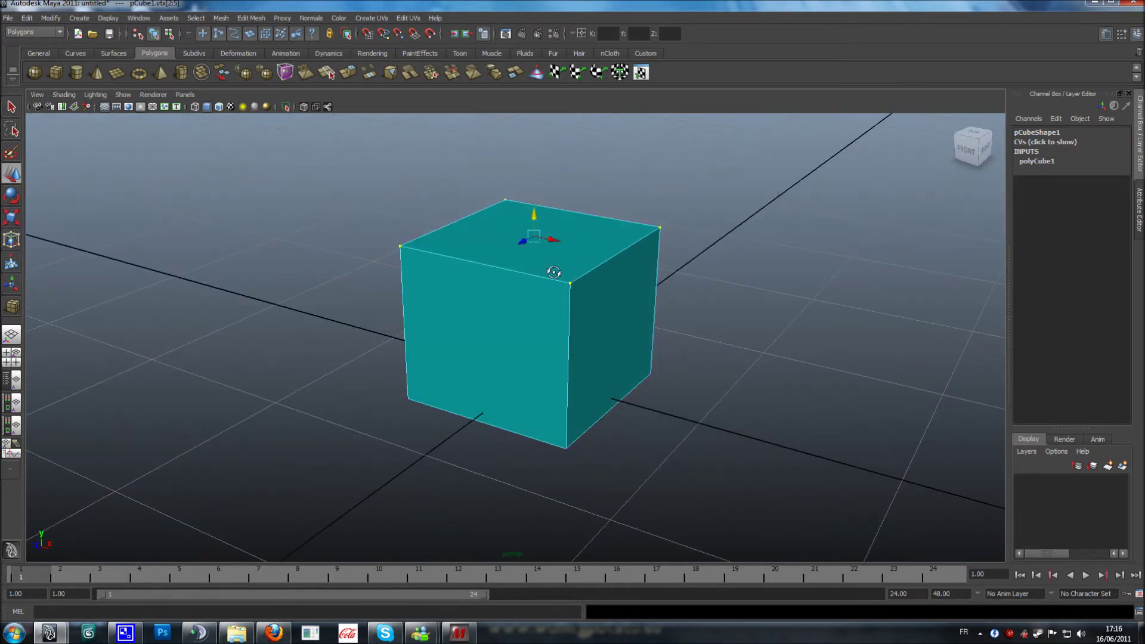
left_click_drag(554, 268, 568, 283, "alt")
left_click(392, 262)
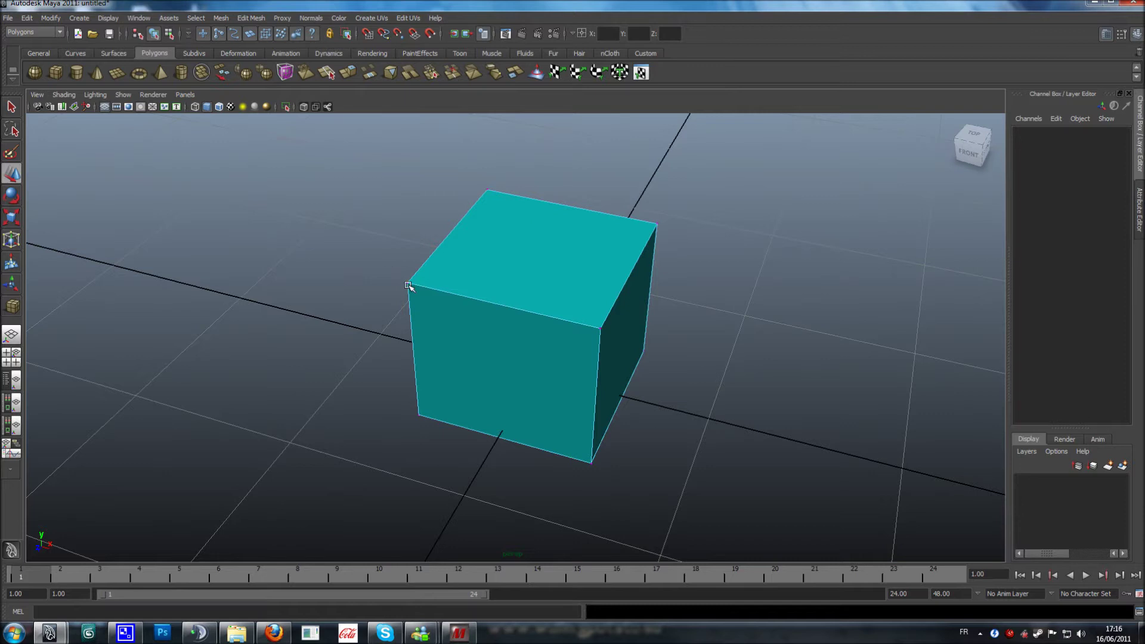
Step: Select the two top vertices of the cube's front face and add the rear top vertex of its right face
left_click(408, 285)
left_click(598, 326, "shift")
left_click_drag(680, 340, 595, 339, "alt")
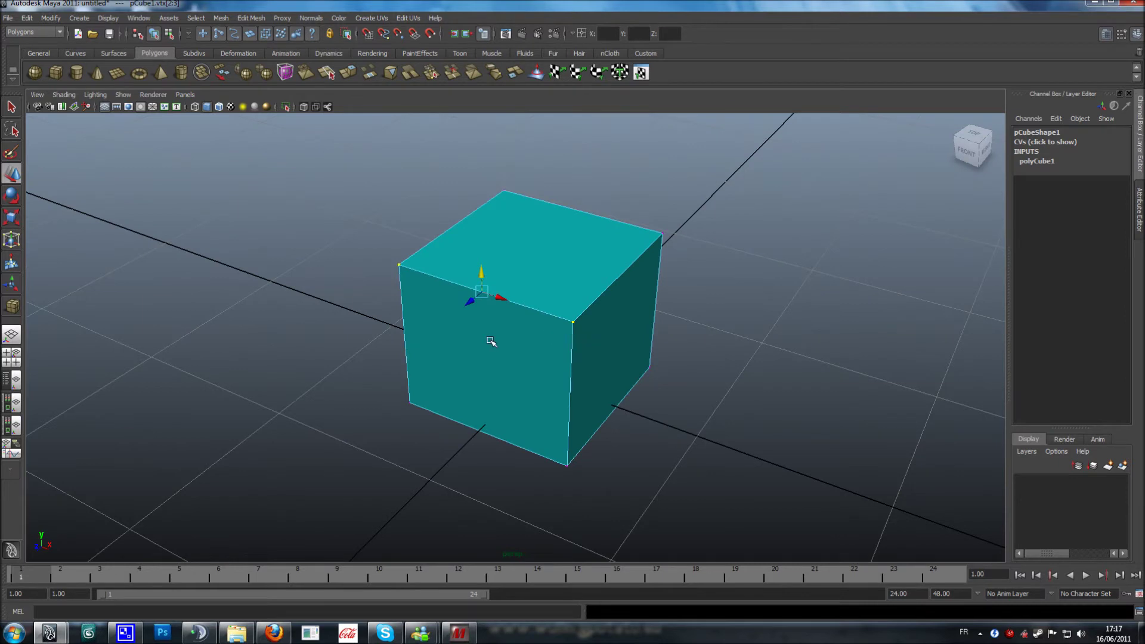
left_click_drag(491, 341, 512, 333, "alt")
left_click(650, 214, "shift")
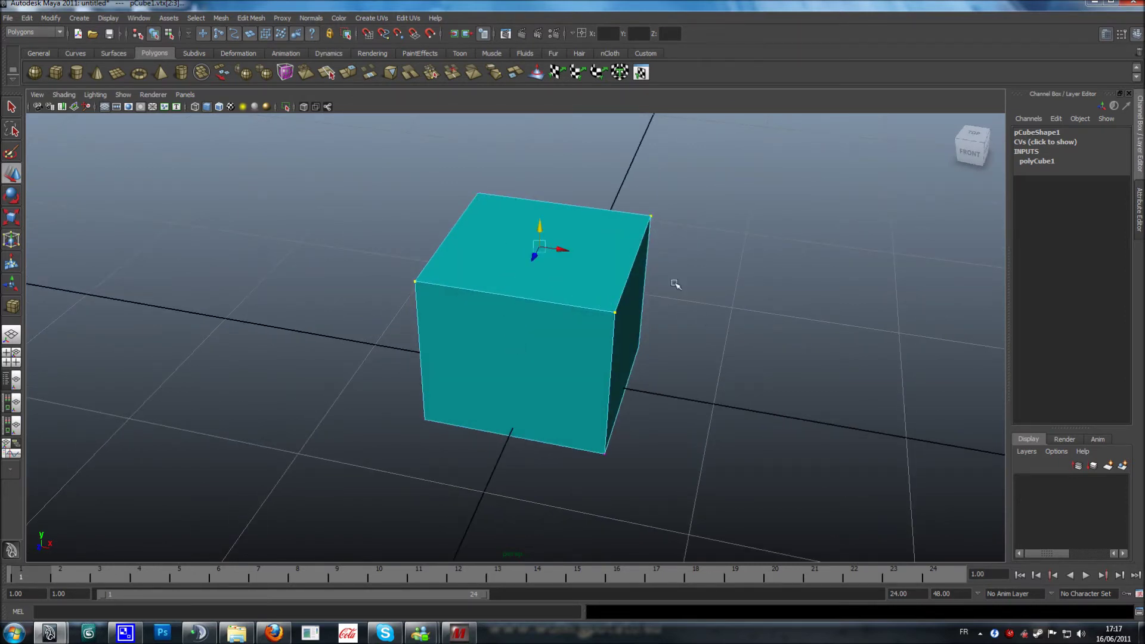
left_click_drag(715, 300, 690, 284, "alt")
left_click_drag(617, 311, 575, 337, "alt")
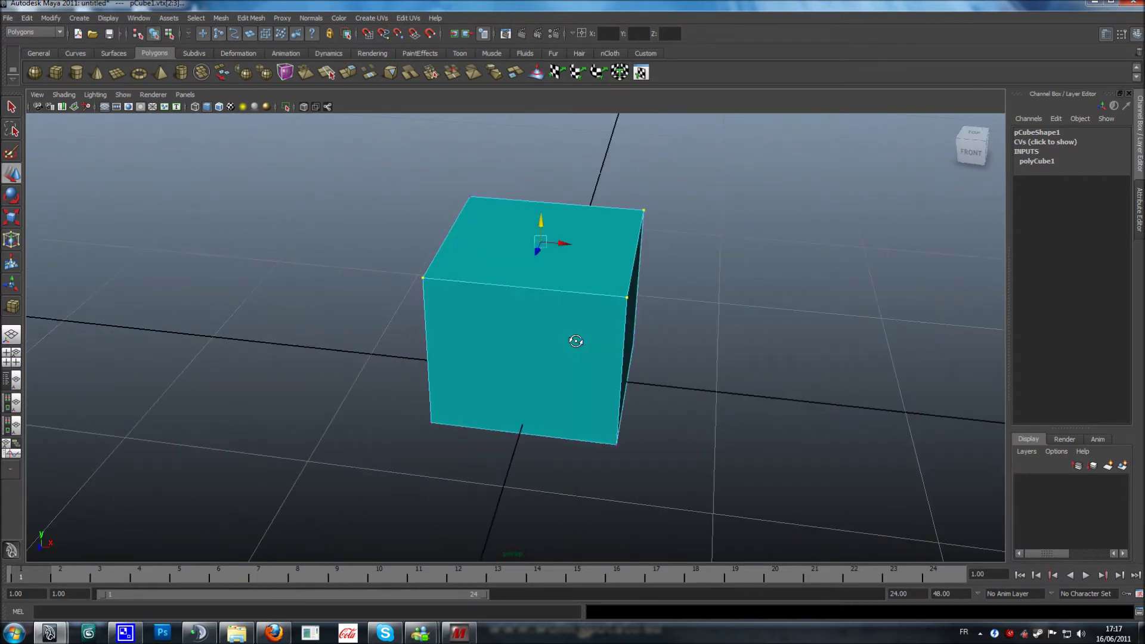
Step: Select all of the cube's vertices and deselect the rear-left and front-right vertices of its top face
left_click_drag(665, 356, 655, 395, "alt")
left_click_drag(310, 194, 633, 404)
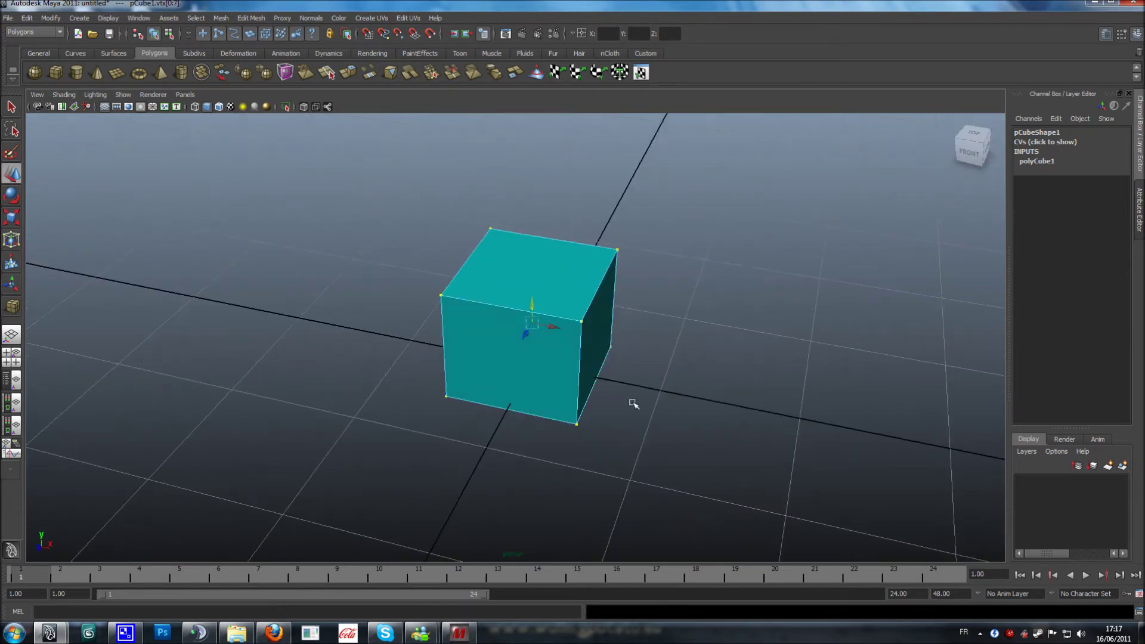
left_click(490, 229)
left_click(582, 323, "shift")
left_click_drag(327, 412, 798, 507)
Step: Switch the cube to Vertex Face selection mode and select one corner of the top face
left_click_drag(581, 436, 651, 436, "alt")
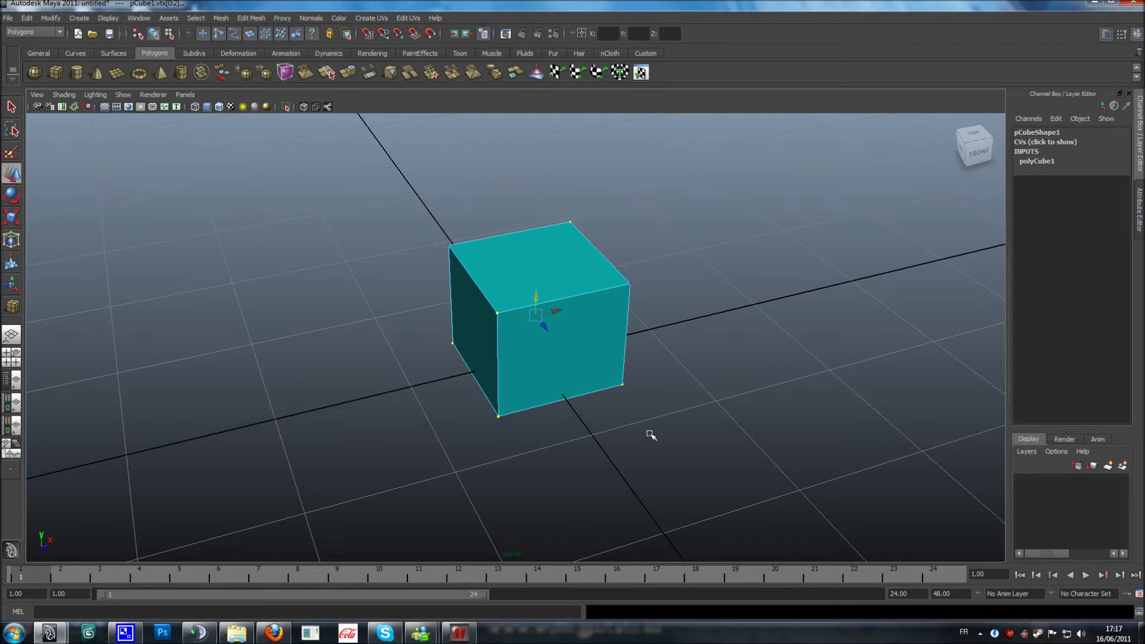
left_click_drag(663, 427, 606, 419, "alt")
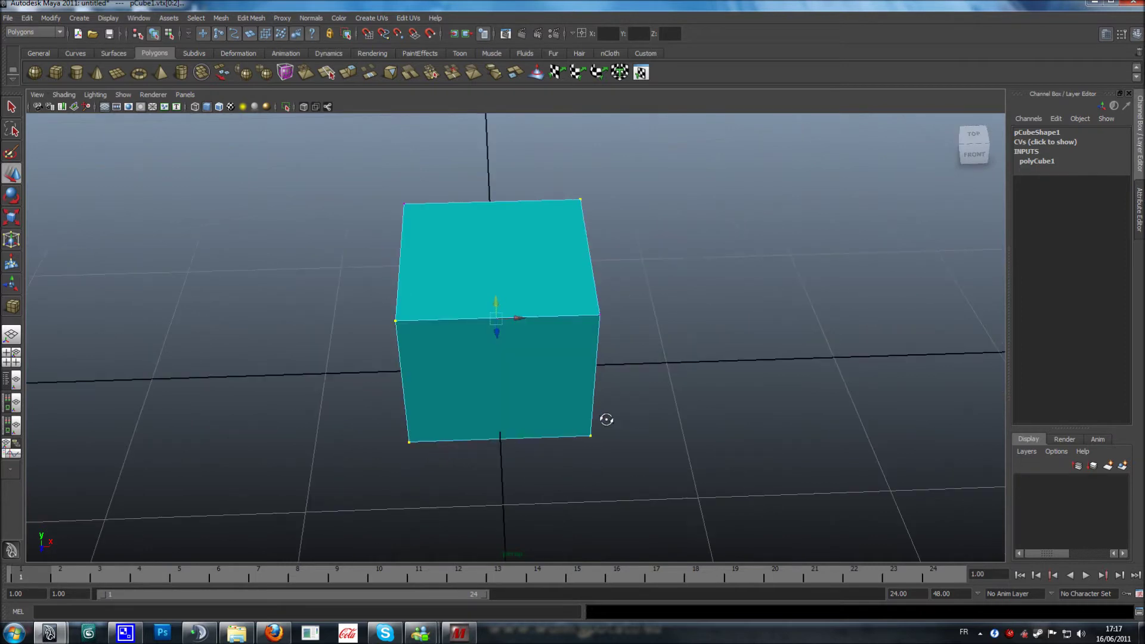
left_click_drag(606, 419, 598, 396, "alt")
left_click_drag(480, 215, 472, 237, "alt")
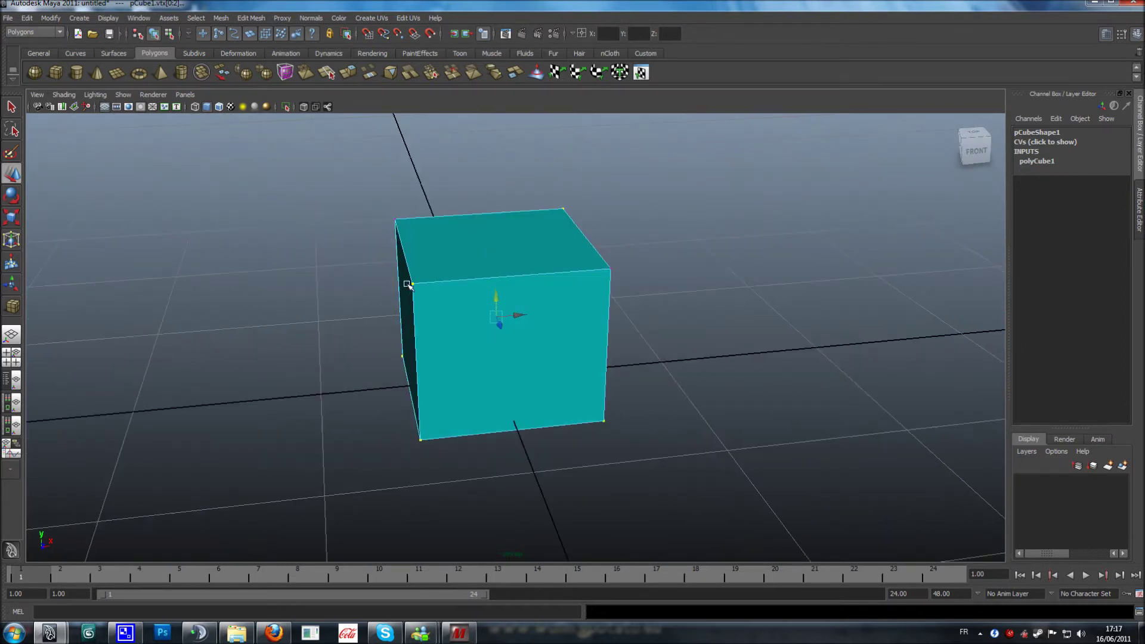
mouse_move(582, 382)
left_mouse_down("alt")
mouse_move(636, 376)
mouse_move(567, 396)
mouse_move(581, 363)
left_mouse_up("alt")
right_click(490, 243)
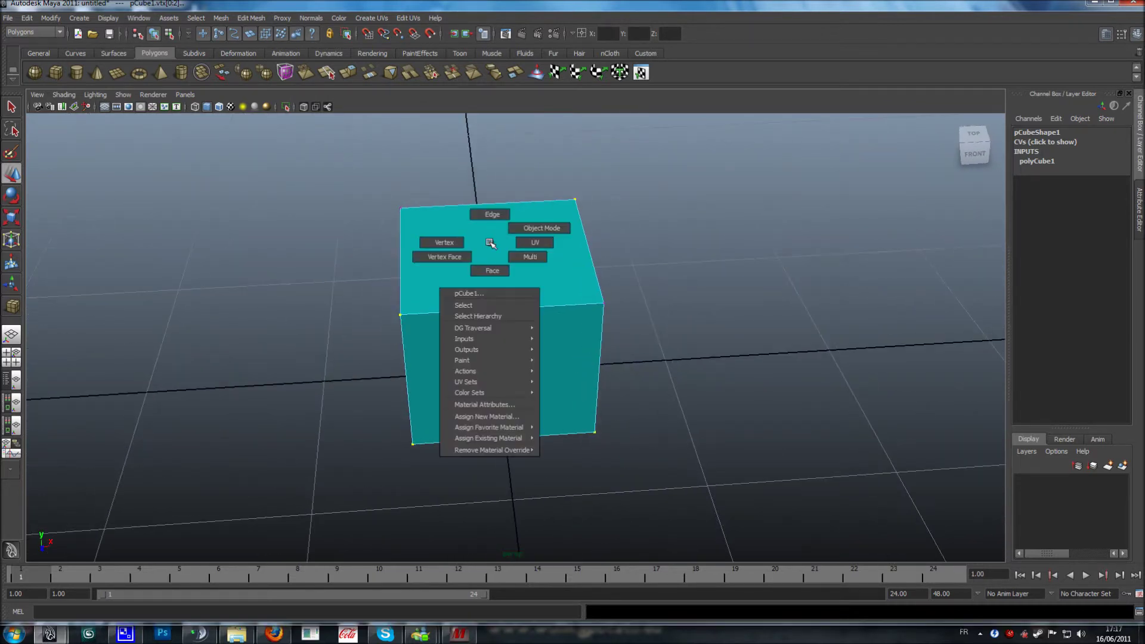
left_click(457, 258)
left_click_drag(453, 274, 509, 253, "alt")
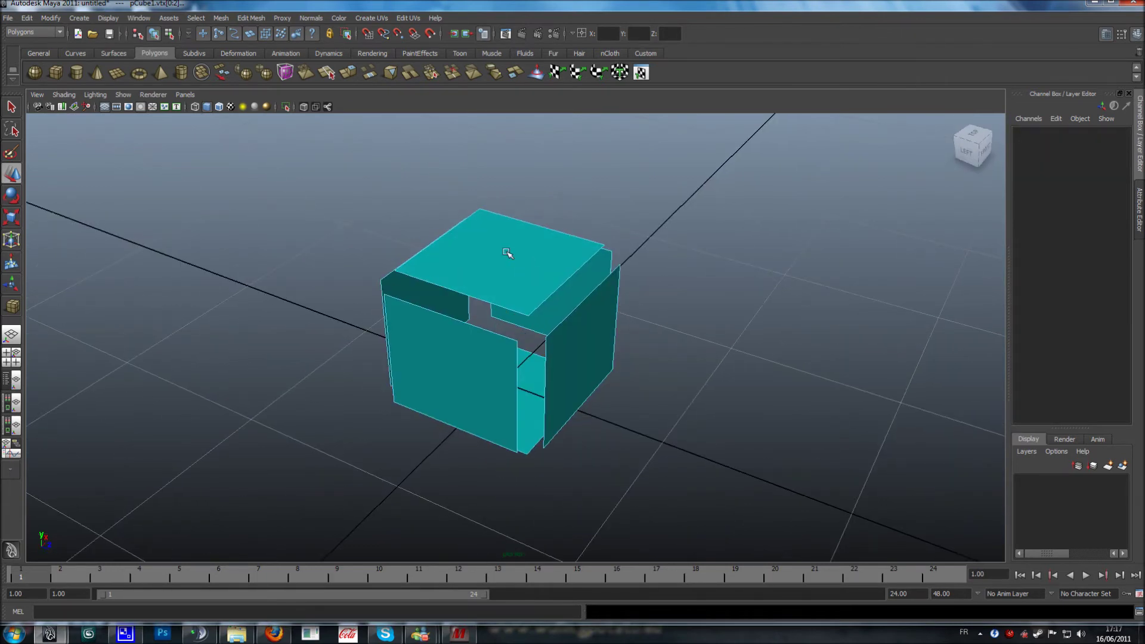
left_click(575, 319)
left_click_drag(575, 320, 511, 312, "alt")
Step: Inspect the separated faces in Vertex Face mode, and return the cube to Object Mode and select it
right_click(460, 231)
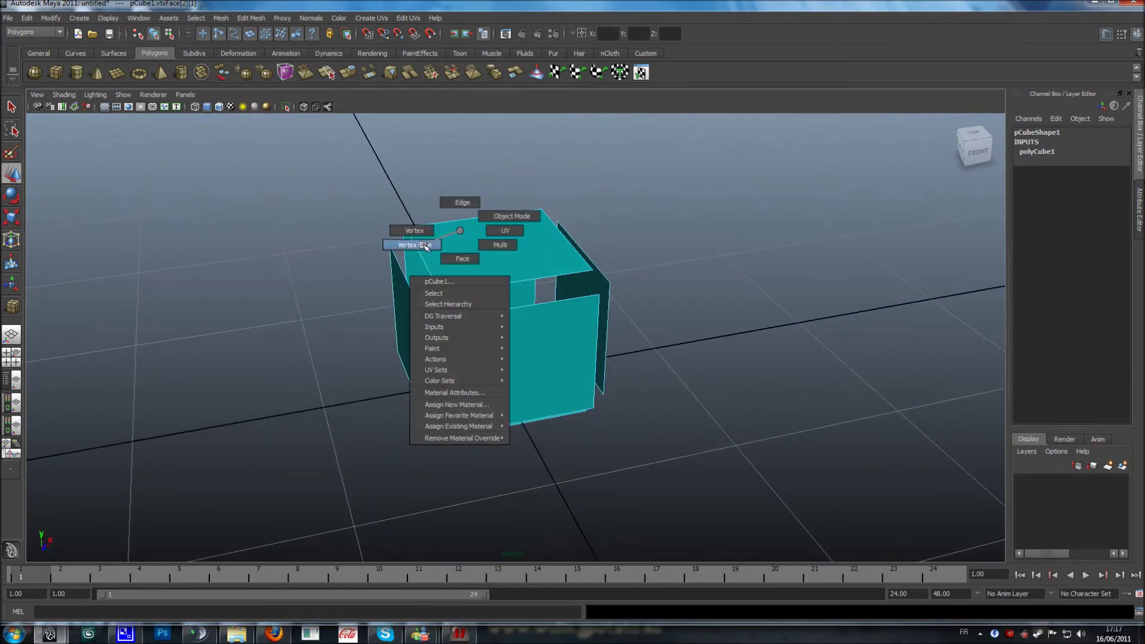
left_click_drag(463, 253, 616, 288, "alt")
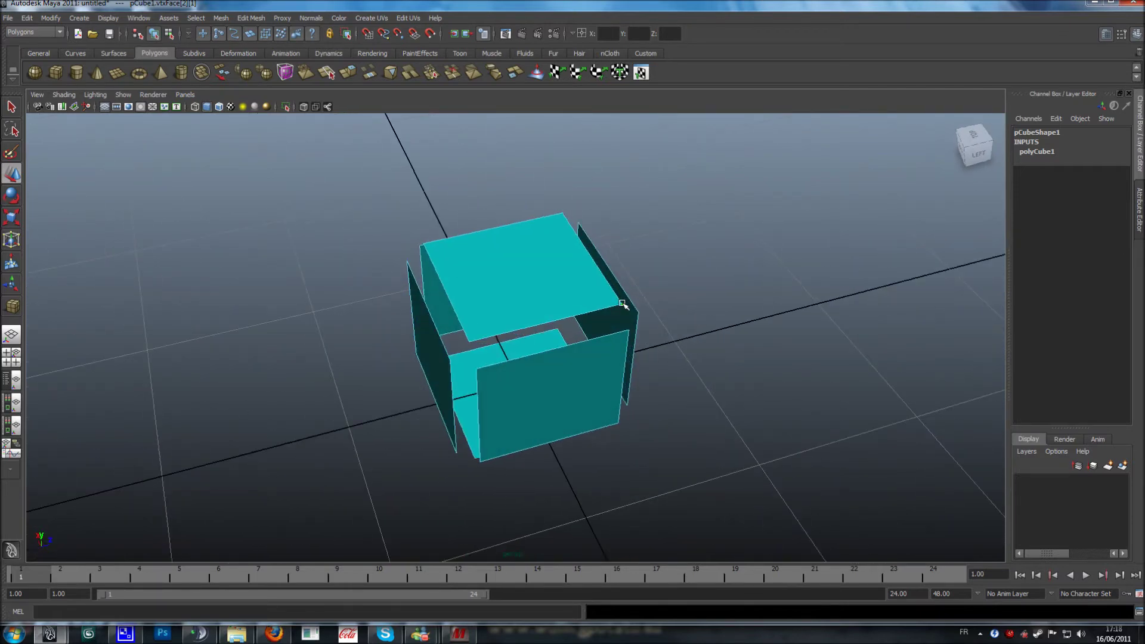
left_click_drag(433, 274, 507, 262, "alt")
right_click_drag(528, 273, 469, 290, "alt")
left_click_drag(545, 311, 475, 300, "alt")
right_click_drag(507, 276, 603, 245)
left_click(547, 262)
left_click(754, 283)
left_click(518, 287)
Step: Switch the cube to Multi component mode and select its top face, followed by a top corner vertex of its left face
right_click_drag(524, 274, 567, 290)
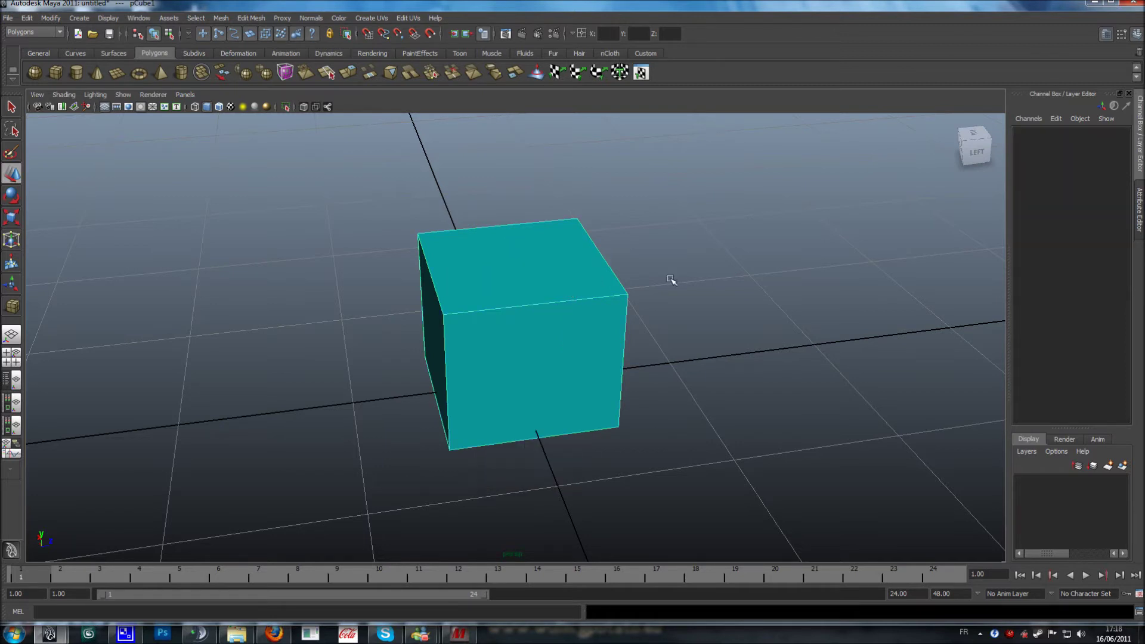
left_click(514, 266)
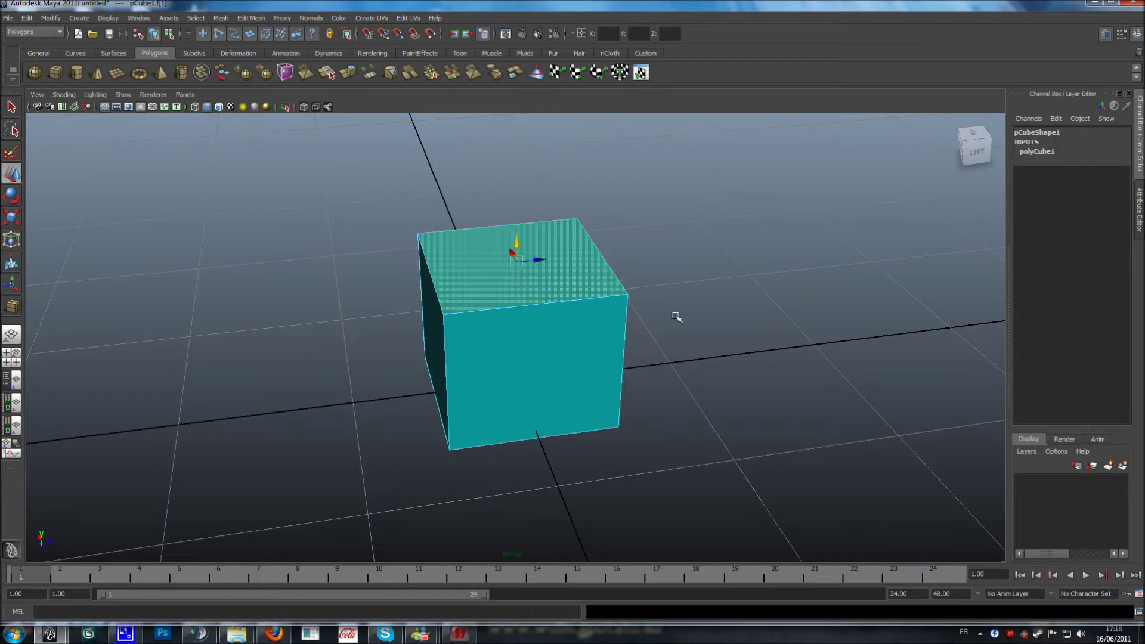
left_click(632, 299)
right_click_drag(663, 330, 907, 314, "alt")
left_click_drag(869, 314, 865, 310, "alt")
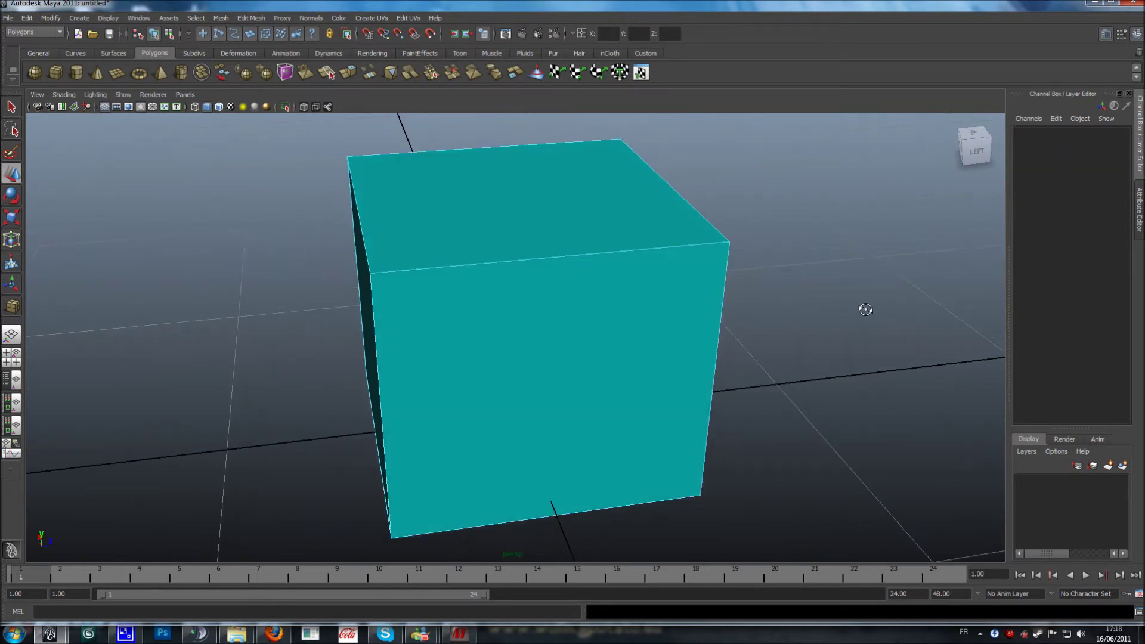
left_click(729, 243)
left_click_drag(801, 325, 683, 241, "alt")
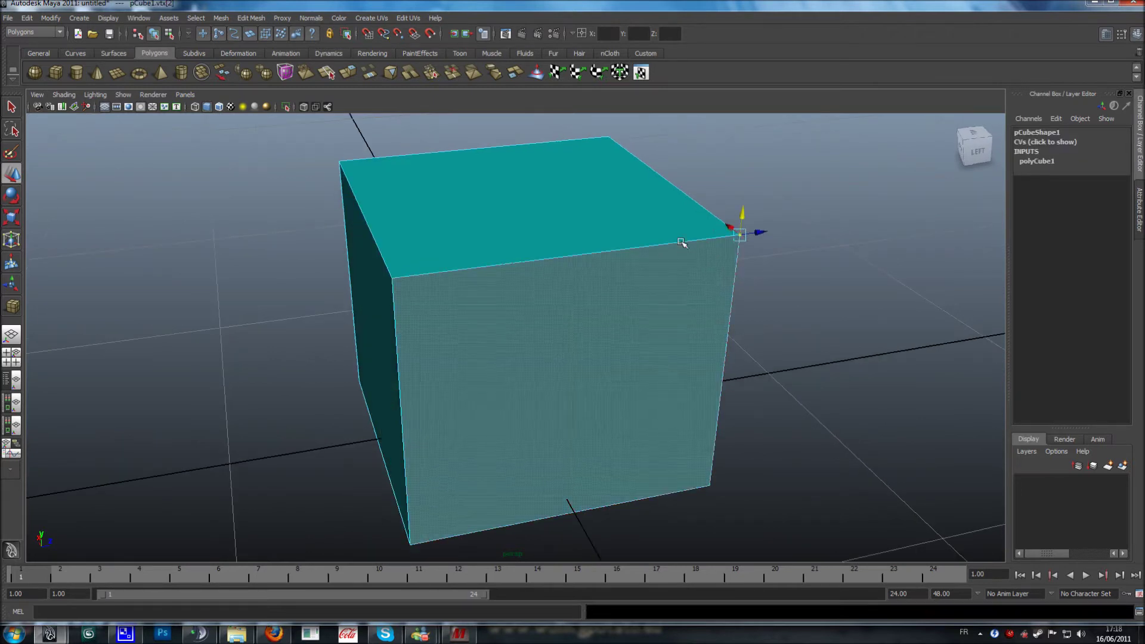
Step: Select the upper edge of the cube's left face and add the top face and an end vertex of that edge
left_click(683, 242)
left_click(597, 181)
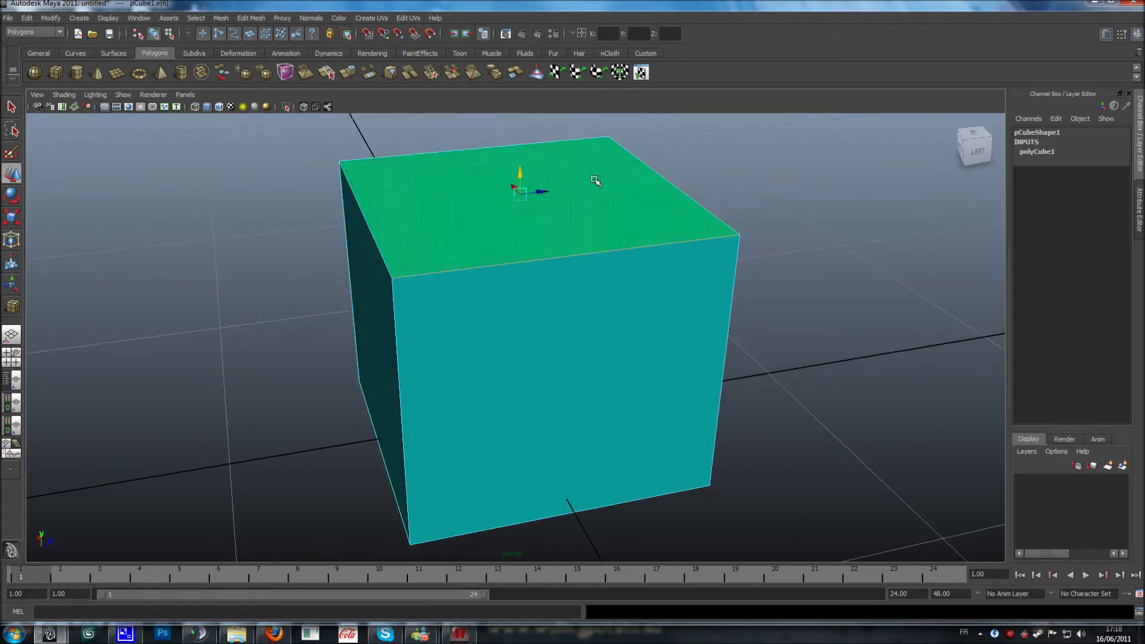
left_click(739, 237, "shift")
left_click_drag(846, 266, 767, 284, "alt")
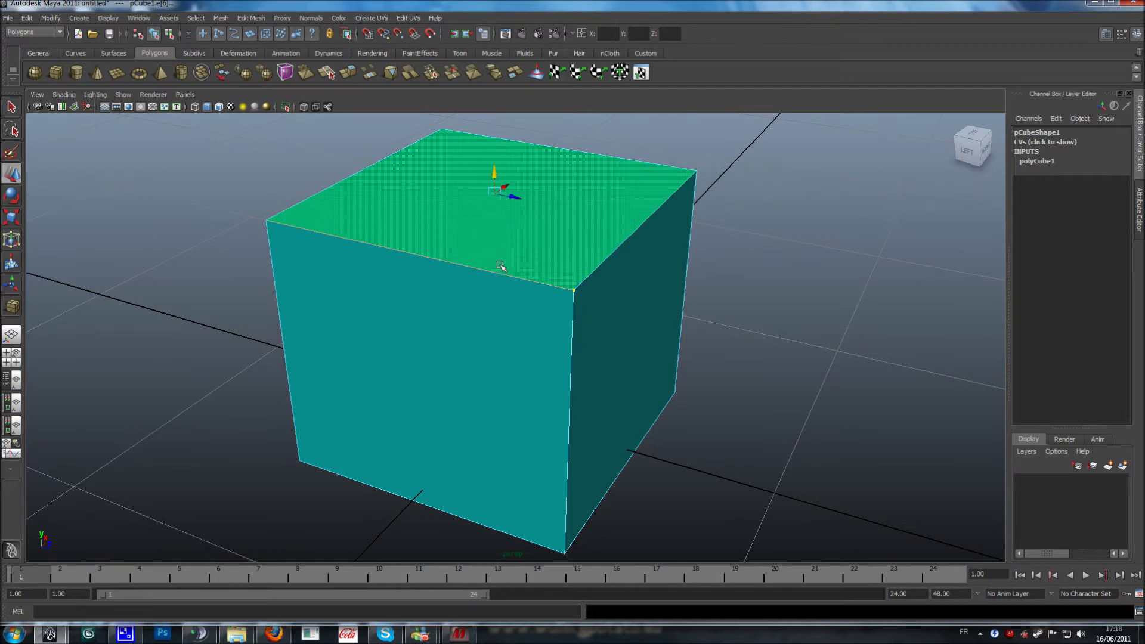
Step: Switch the cube to Face selection mode and select its right face
right_click(490, 236)
right_click_drag(490, 236, 492, 264)
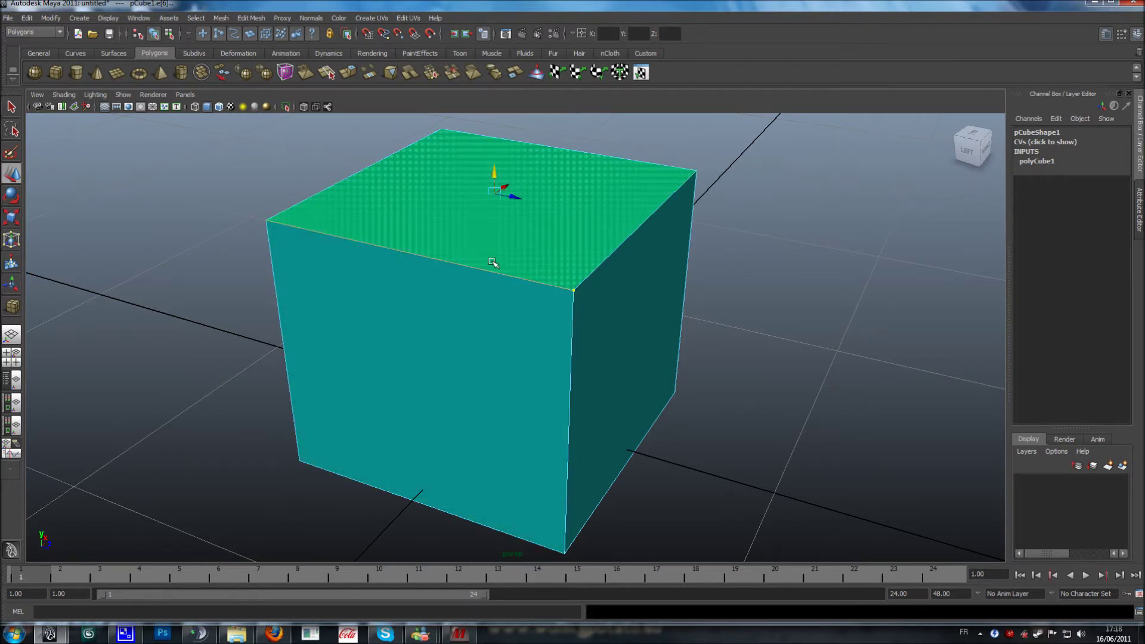
scroll(504, 365, "down", 3)
left_click_drag(513, 378, 509, 365, "alt")
left_click(509, 365)
left_click_drag(614, 350, 682, 339, "alt")
left_click_drag(517, 337, 455, 324, "alt")
left_click(455, 326)
Step: Apply Extrude to the cube's right face and examine the extrude manipulator up close
left_click_drag(427, 458, 568, 330, "alt")
left_click_drag(601, 330, 661, 319, "alt")
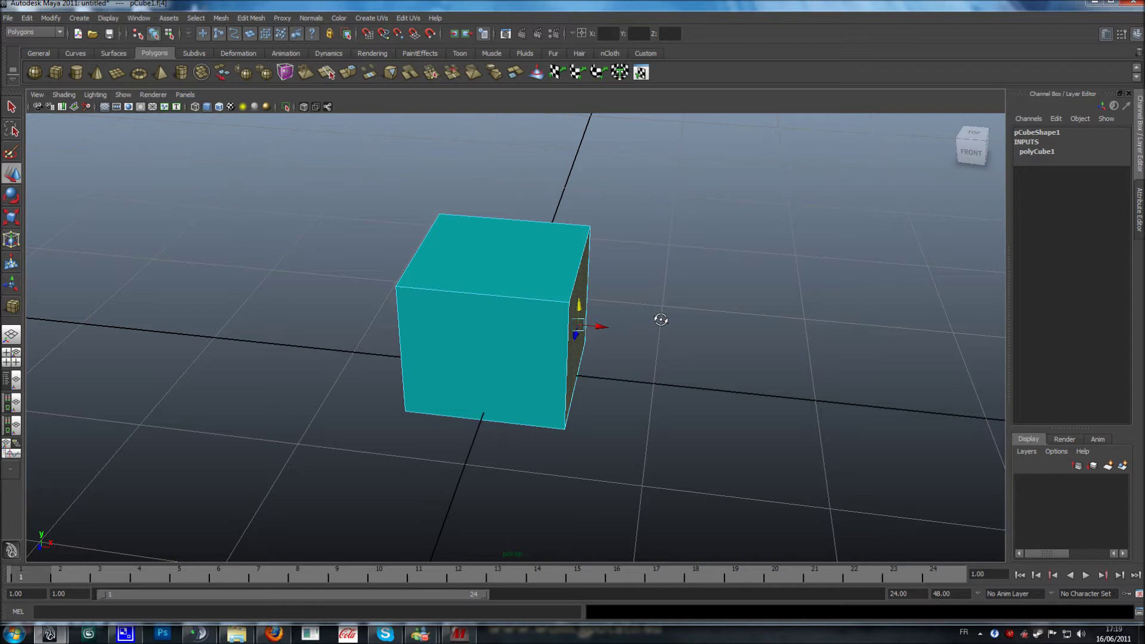
left_click_drag(599, 279, 504, 248, "alt")
right_click_drag(504, 248, 693, 281, "alt")
left_click_drag(537, 286, 616, 277, "alt")
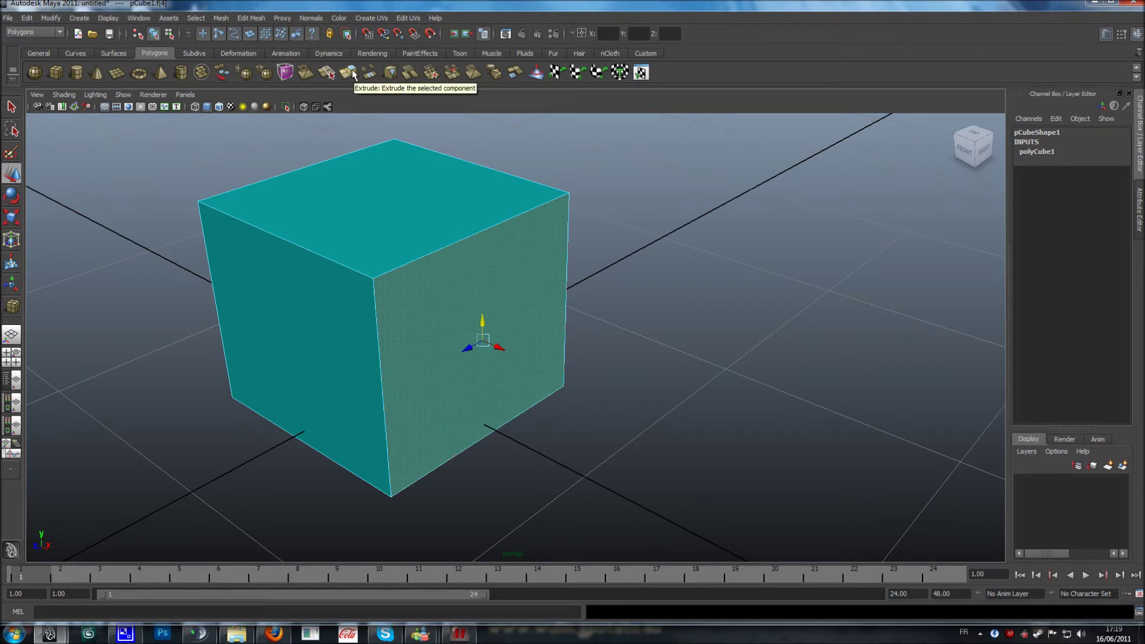
left_click(348, 73)
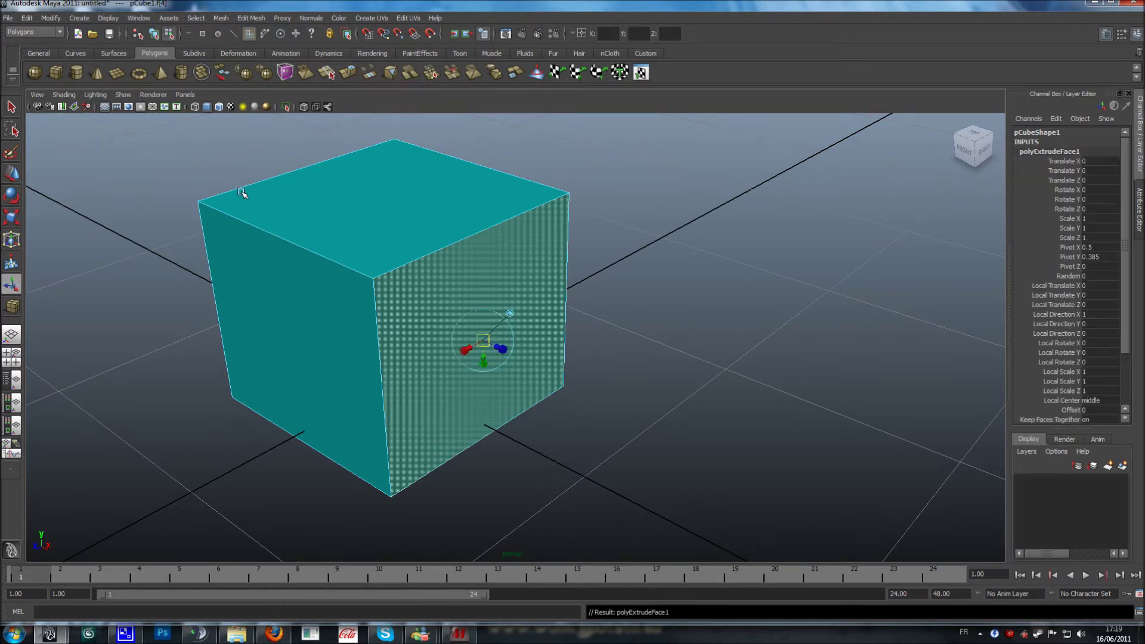
left_click_drag(557, 358, 529, 306, "alt")
right_click_drag(529, 305, 916, 369, "alt")
left_click_drag(916, 368, 555, 382, "alt")
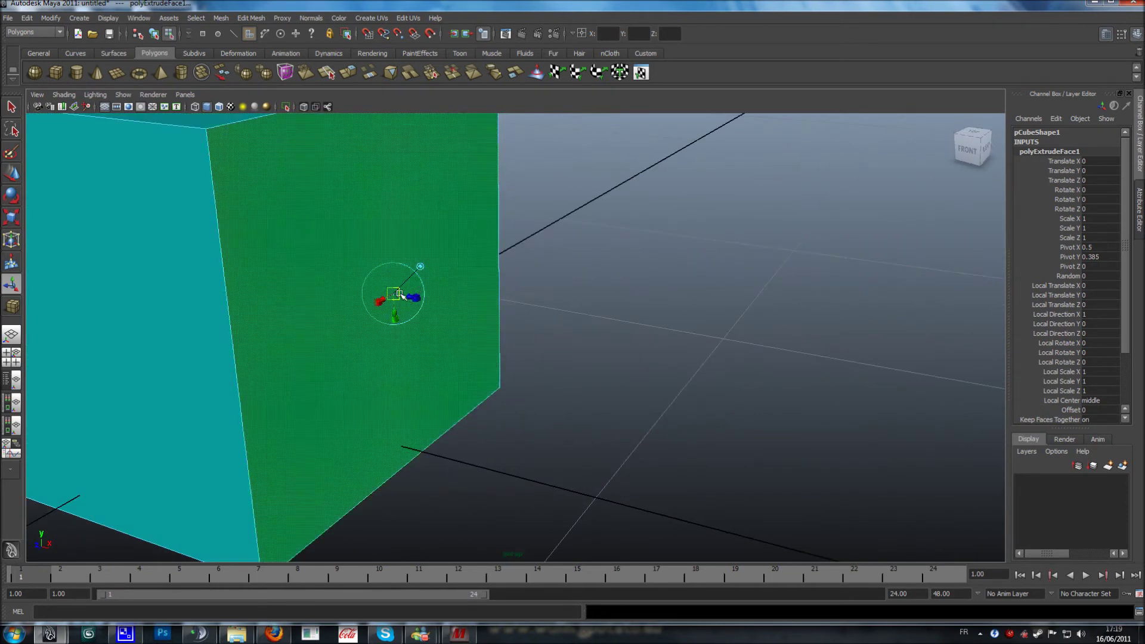
mouse_move(448, 335)
left_mouse_down("alt")
mouse_move(373, 358)
mouse_move(441, 335)
left_mouse_up("alt")
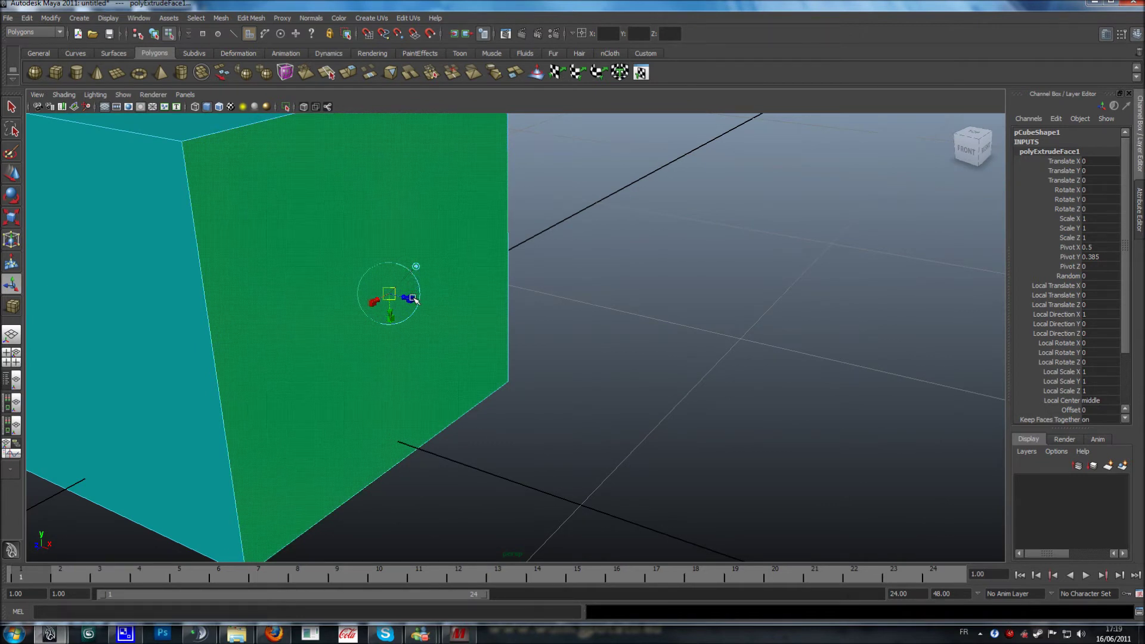
Step: Try scaling and freely rotating the extruded face with the extrude manipulator, and undo the rotation
mouse_move(391, 321)
left_mouse_down()
mouse_move(392, 365)
mouse_move(389, 312)
left_mouse_up()
middle_click_drag(428, 344, 456, 258, "alt")
left_click_drag(424, 235, 438, 254)
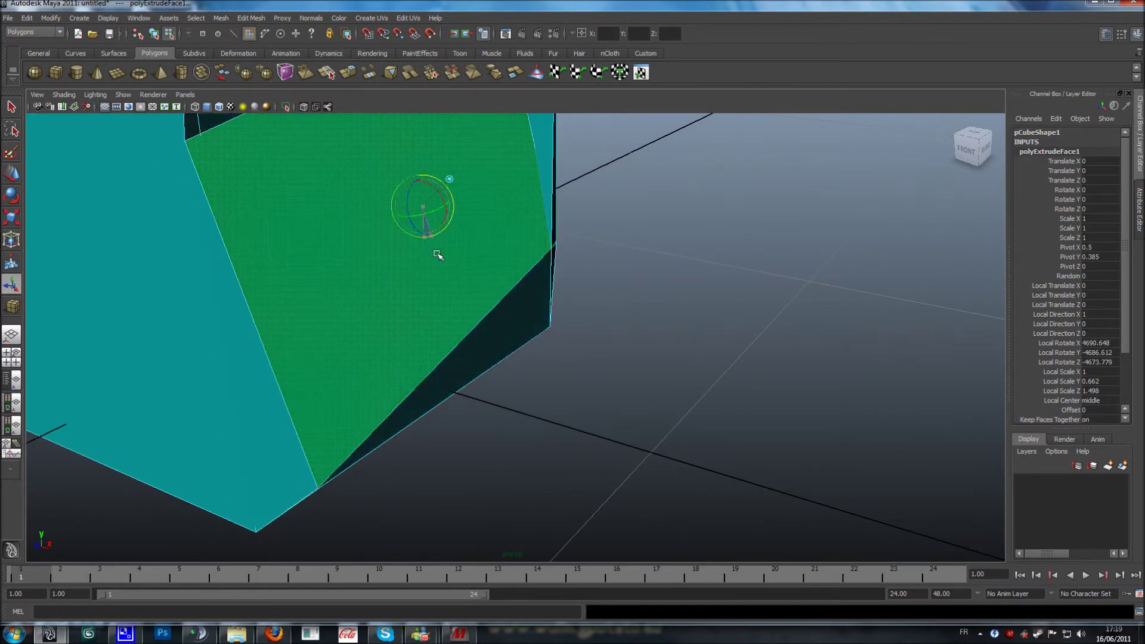
key("ctrl+z")
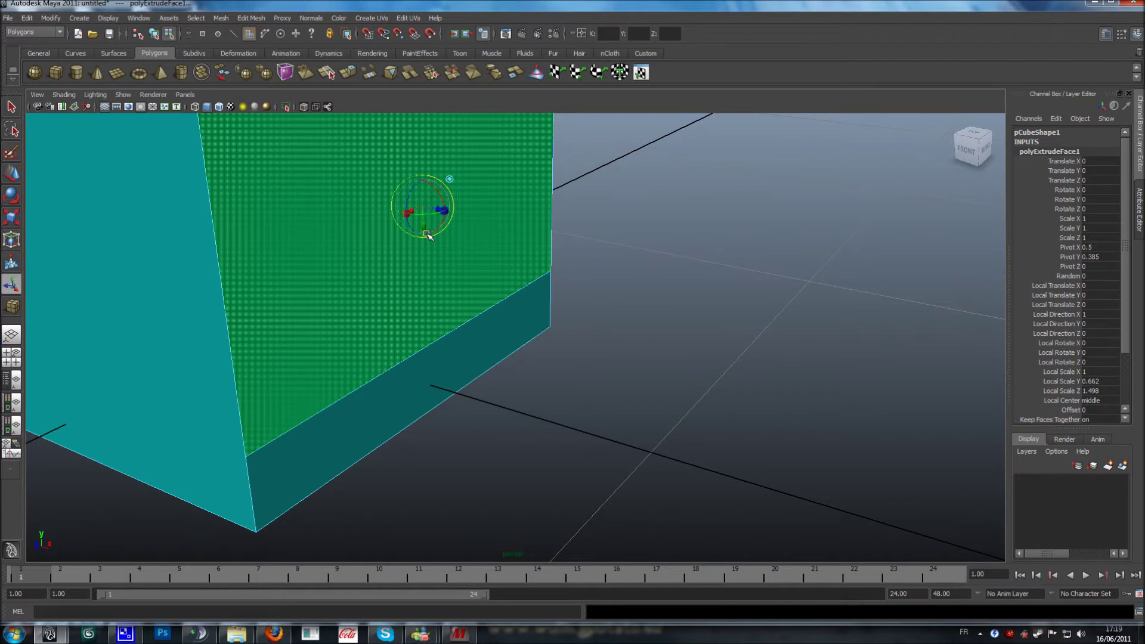
Step: Try scaling the extruded face to about 0.886 in local Y, offsetting it slightly outward and rotating it about local X
mouse_move(422, 235)
left_mouse_down()
mouse_move(427, 266)
mouse_move(419, 211)
mouse_move(423, 294)
mouse_move(410, 246)
left_mouse_up()
scroll(411, 245, "down", 3)
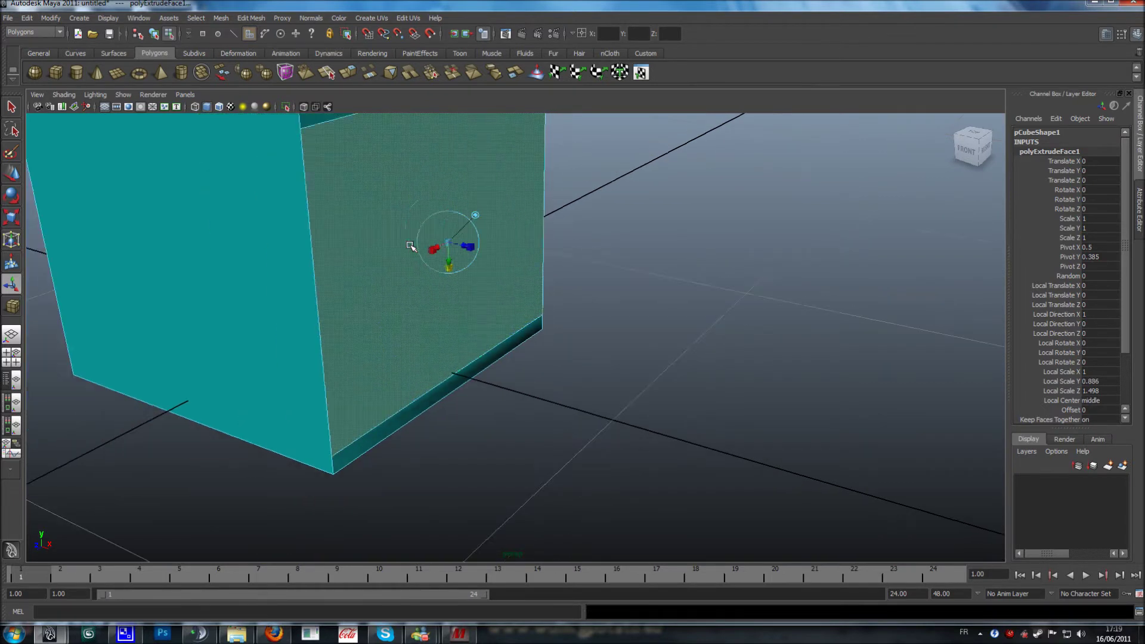
left_click_drag(452, 306, 424, 307, "alt")
left_click_drag(435, 262, 461, 273)
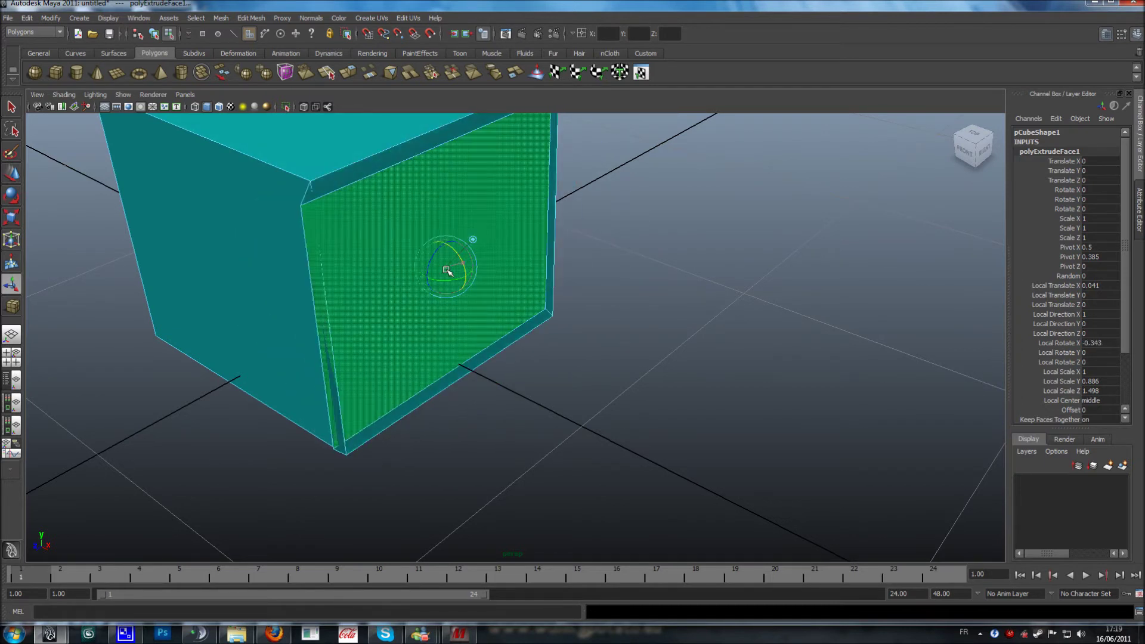
Step: Switch to the Move tool and undo the extruded face's rotation, offset and scaling
left_click(12, 173)
left_click_drag(340, 213, 438, 271, "alt")
key("ctrl+z")
key("ctrl+z")
key("ctrl+z")
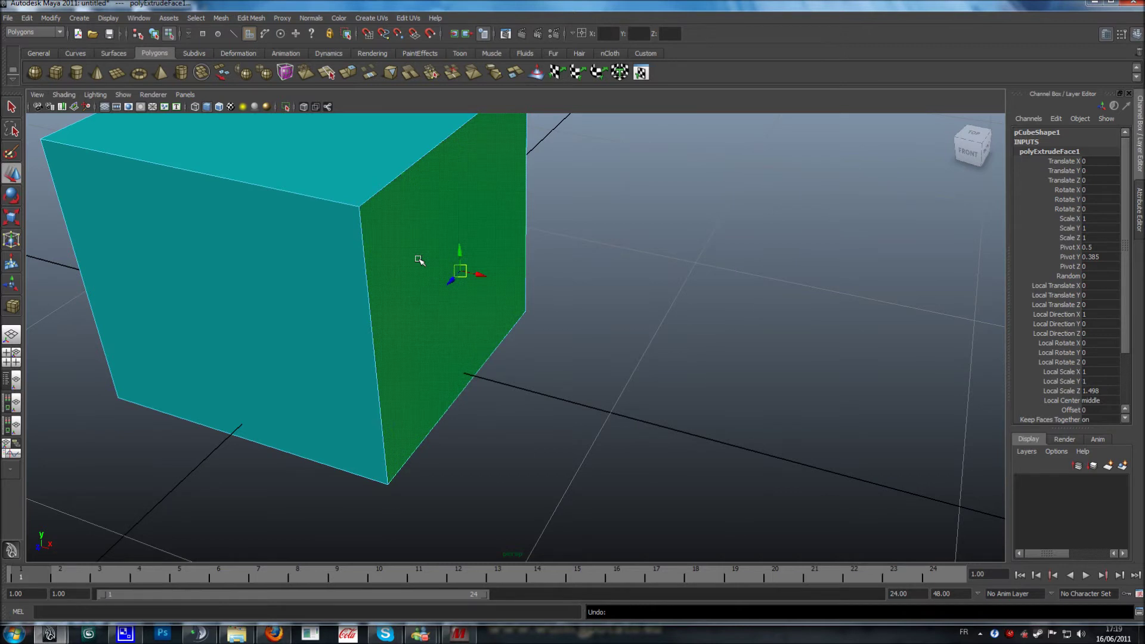
Step: Try moving the extruded right face outward along X by about one cube width, and undo the move
scroll(426, 259, "down", 3)
left_click_drag(457, 261, 681, 335)
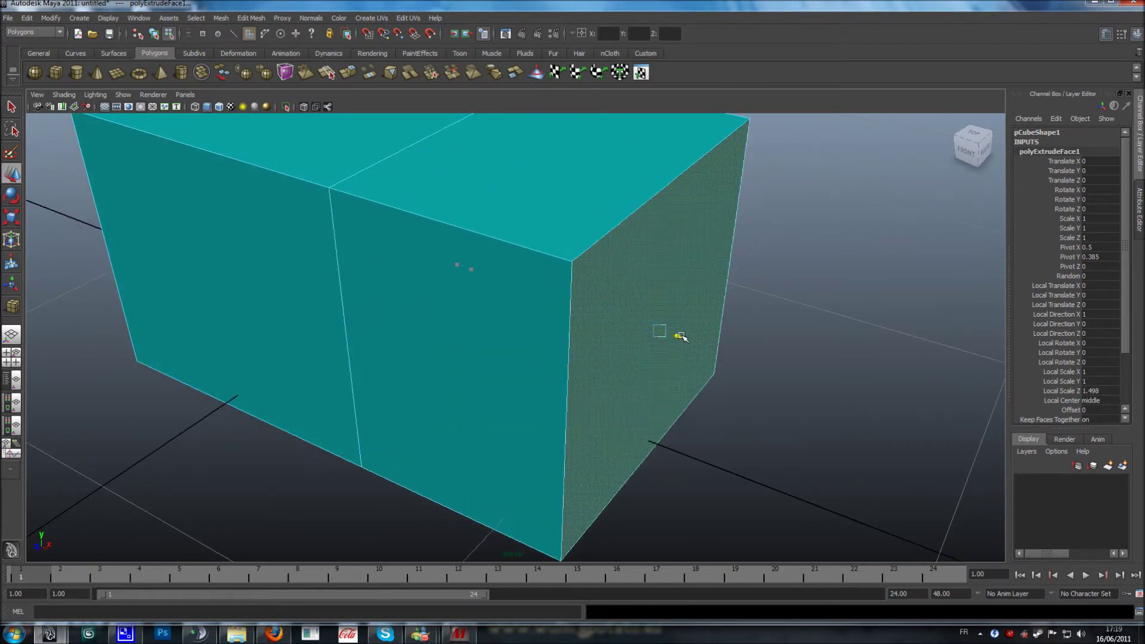
middle_click_drag(681, 336, 582, 299, "alt")
scroll(590, 324, "down", 2)
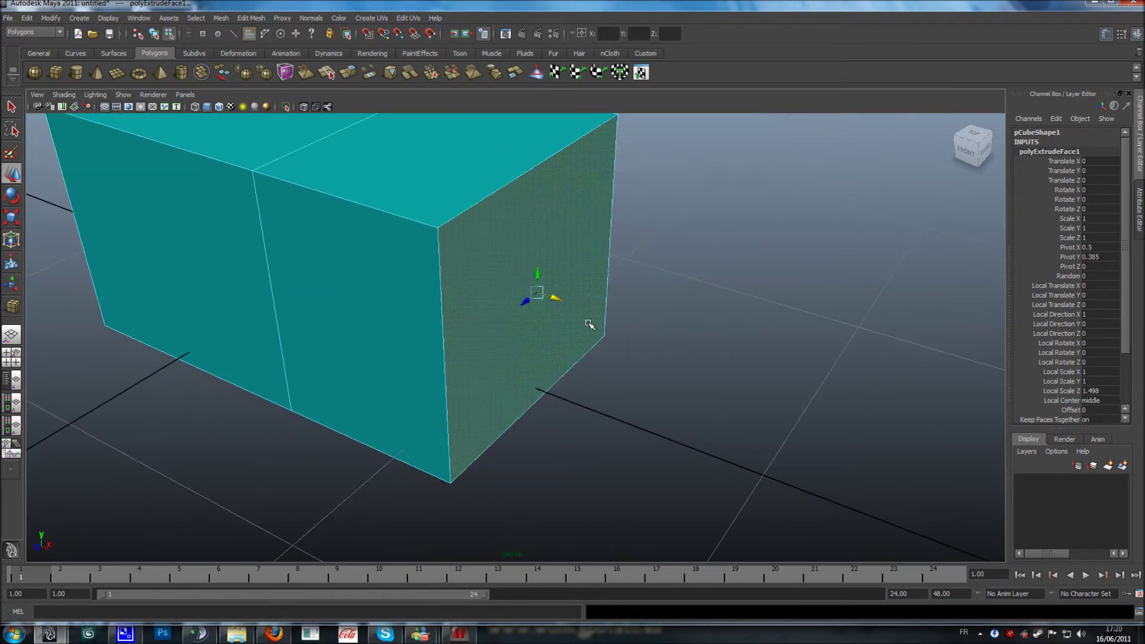
key("ctrl+z")
Step: Return the cube to Object Mode, switch back to Face mode and reselect its right face
right_click_drag(387, 180, 427, 167)
right_click_drag(337, 205, 340, 236)
left_click(385, 235)
left_click_drag(385, 250, 500, 332, "alt")
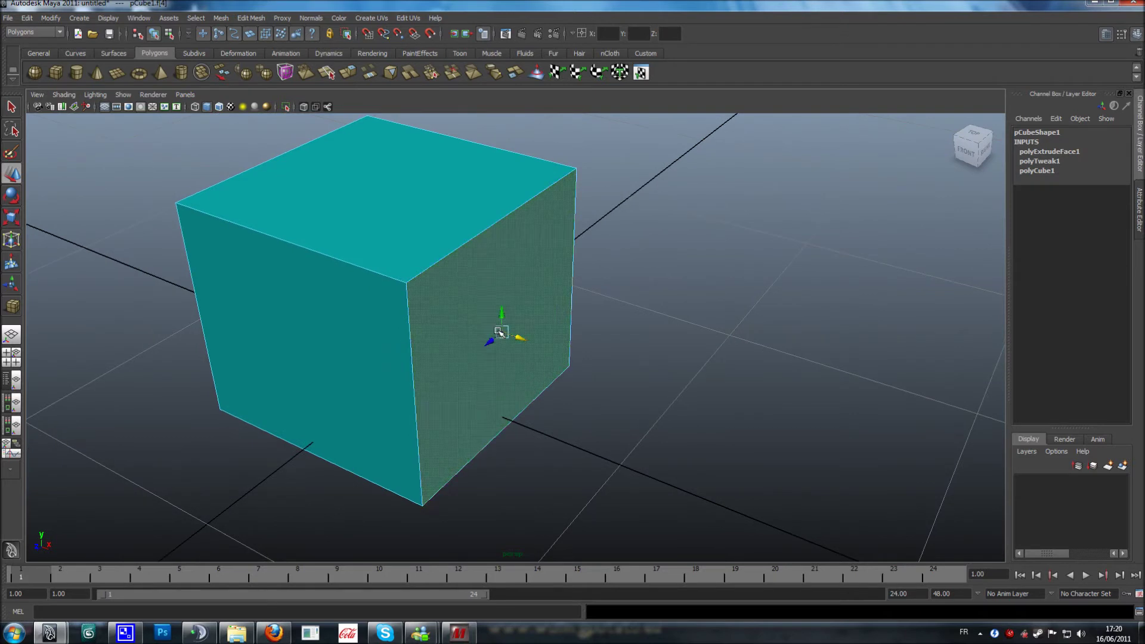
Step: Extrude the cube's right face and move it outward along X by about one cube width
left_click(354, 73)
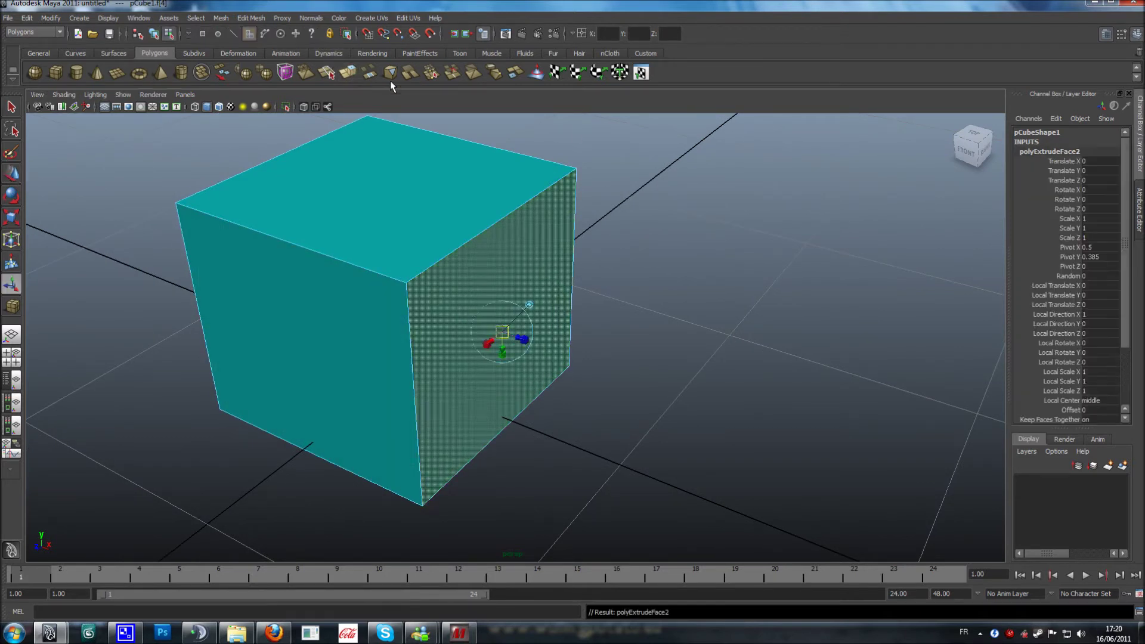
left_click(11, 174)
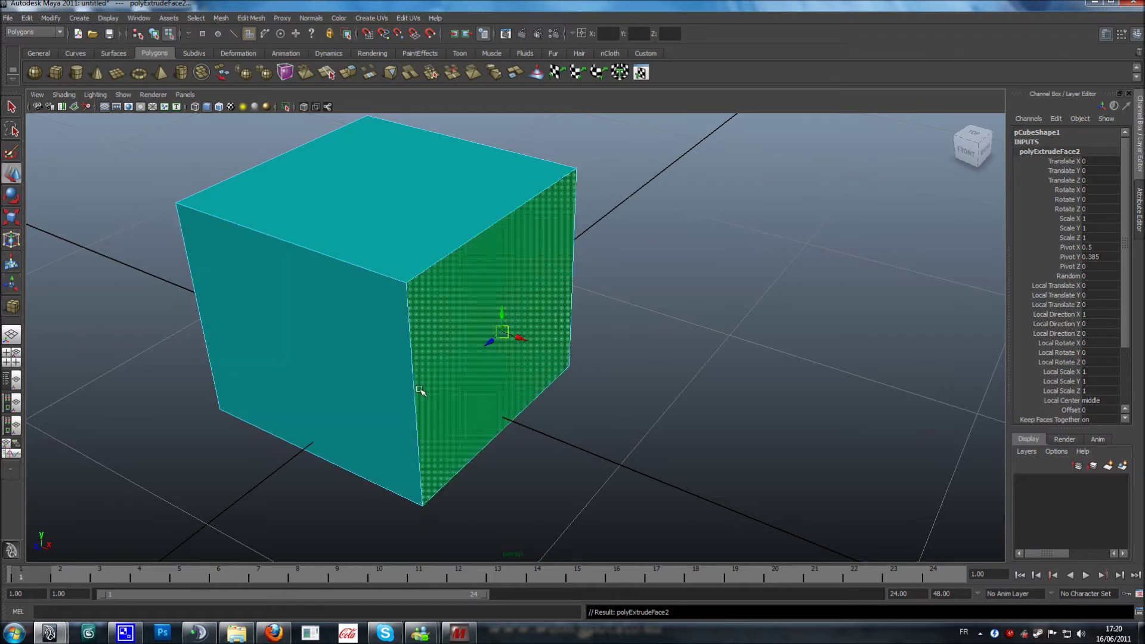
left_click_drag(525, 339, 626, 321)
scroll(627, 316, "down", 5)
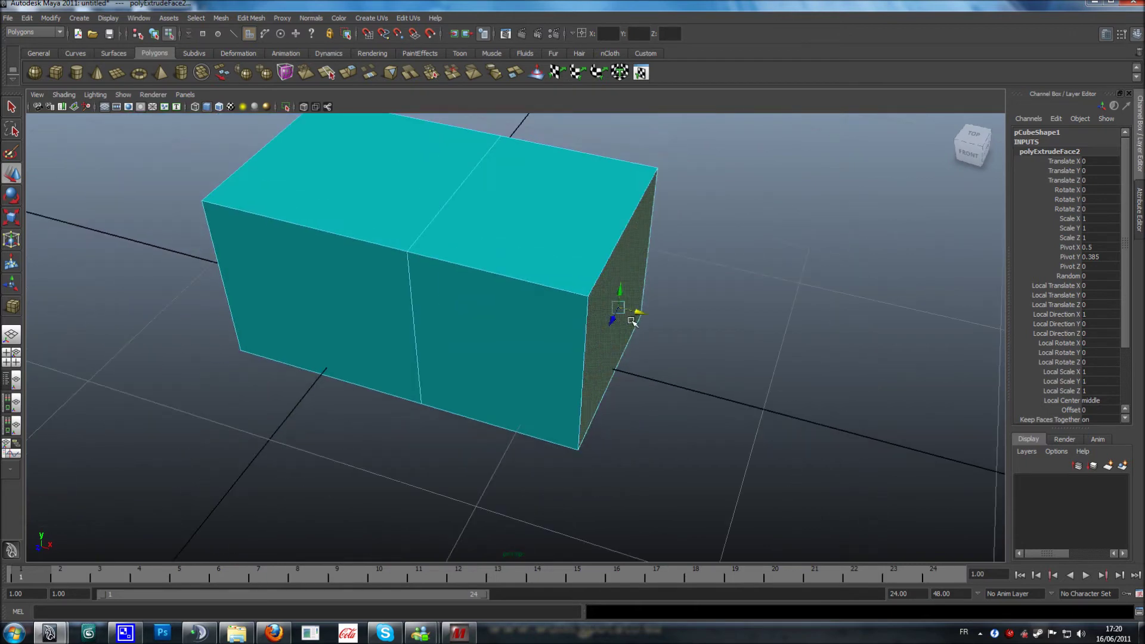
Step: Select the original cube's top face, both front faces and the right end face of the extended block
left_click_drag(640, 311, 678, 305, "alt")
left_click(391, 212)
left_click_drag(317, 267, 340, 245, "alt")
left_click_drag(227, 141, 525, 417)
left_click(404, 312)
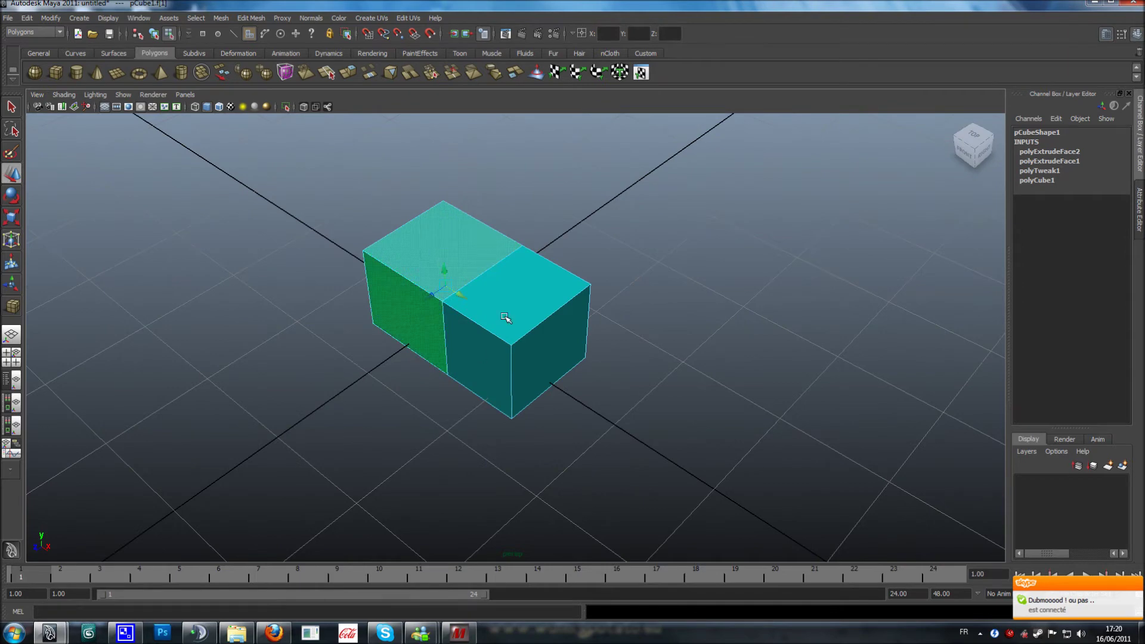
left_click_drag(501, 372, 514, 277, "alt")
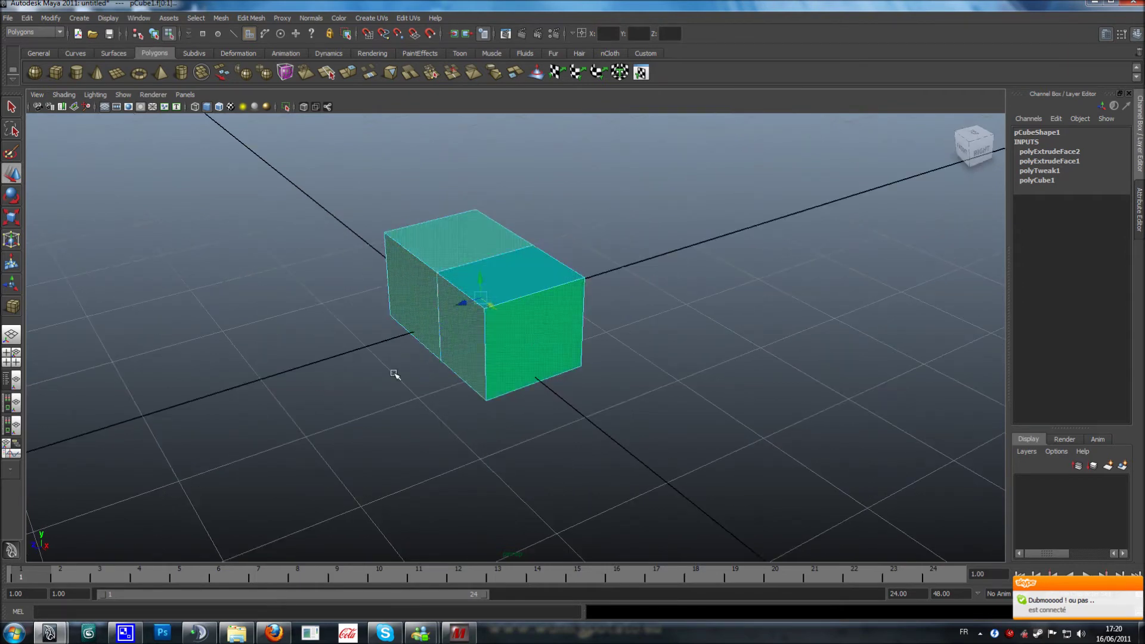
left_click_drag(394, 374, 415, 388, "alt")
Step: Extrude the selected faces together and move them slightly with the Move tool
left_click(346, 75)
left_click_drag(418, 179, 389, 173, "alt")
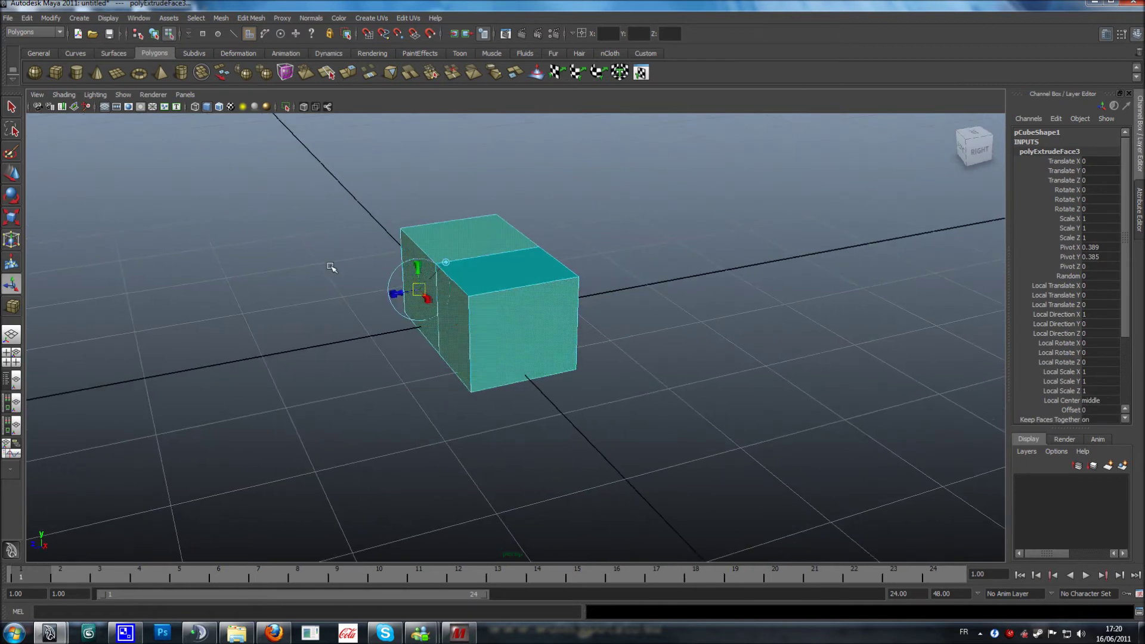
left_click_drag(491, 292, 88, 168, "alt")
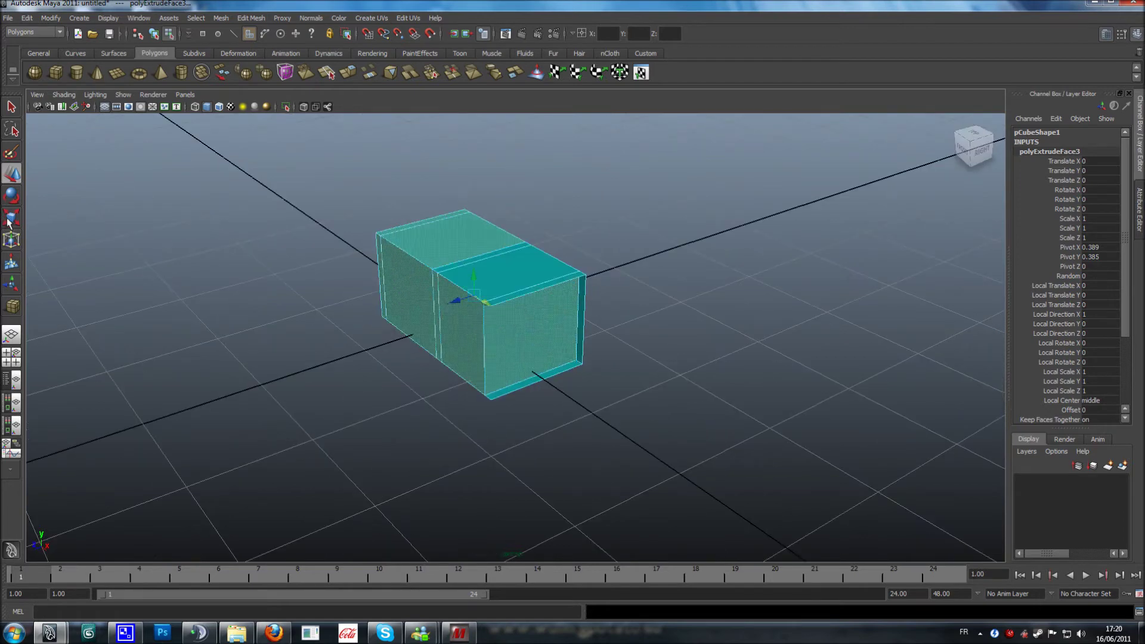
Step: Undo the multi-face extrusion and select the end face of the extended block
left_click_drag(473, 291, 545, 271)
key("ctrl+z")
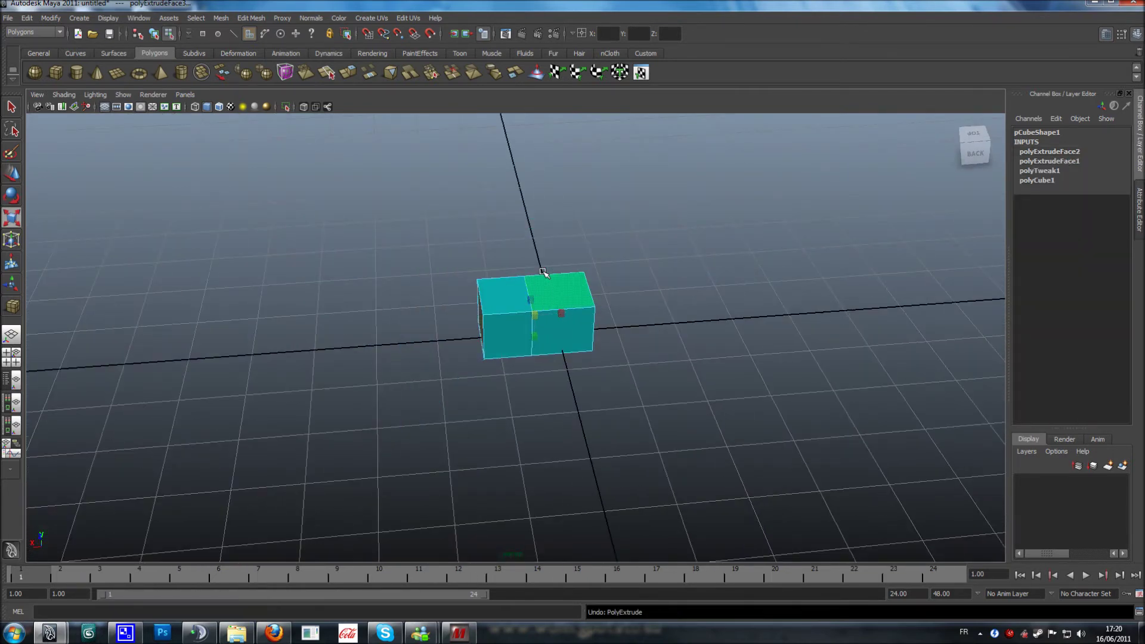
left_click_drag(431, 321, 591, 338, "alt")
scroll(591, 338, "up", 8)
left_click(591, 338)
scroll(591, 338, "up", 3)
scroll(591, 338, "down", 10)
left_click_drag(522, 356, 544, 347, "alt")
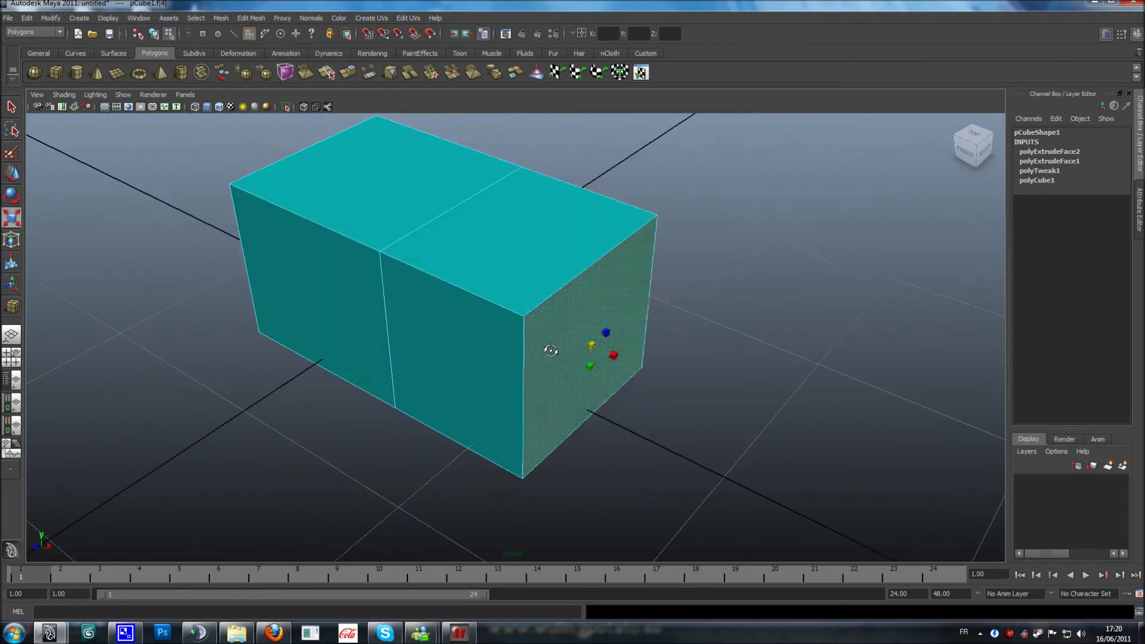
Step: Select both top faces of the block together with the original cube's front face
left_click_drag(298, 280, 479, 340, "alt")
key("w")
left_click(374, 231)
scroll(482, 337, "down", 3)
left_click(410, 294, "shift")
left_click(519, 299, "shift")
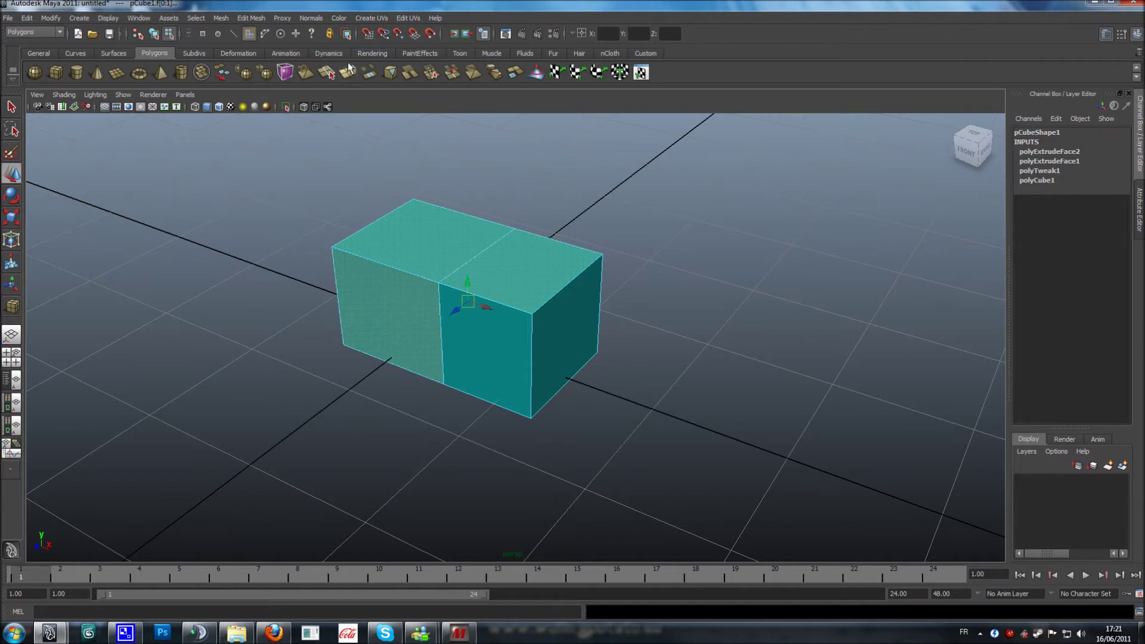
Step: Extrude the three selected faces together and pull them outward to a local Z translation of about 0.43
left_click(348, 71)
left_click_drag(478, 182, 438, 383, "alt")
scroll(462, 320, "up", 4)
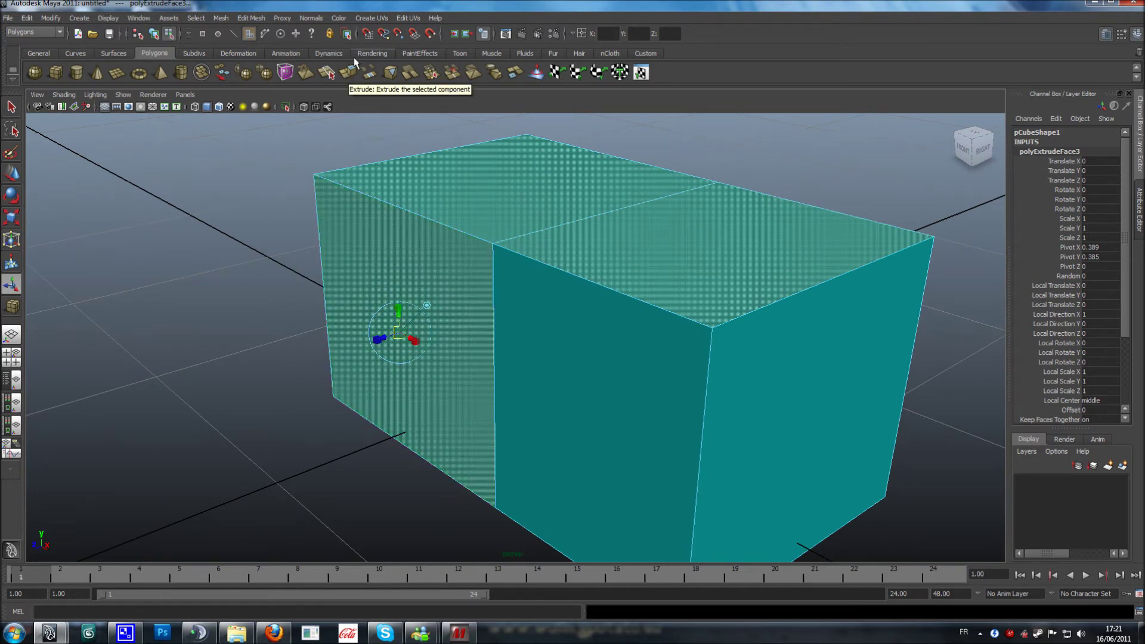
left_click_drag(384, 339, 581, 276)
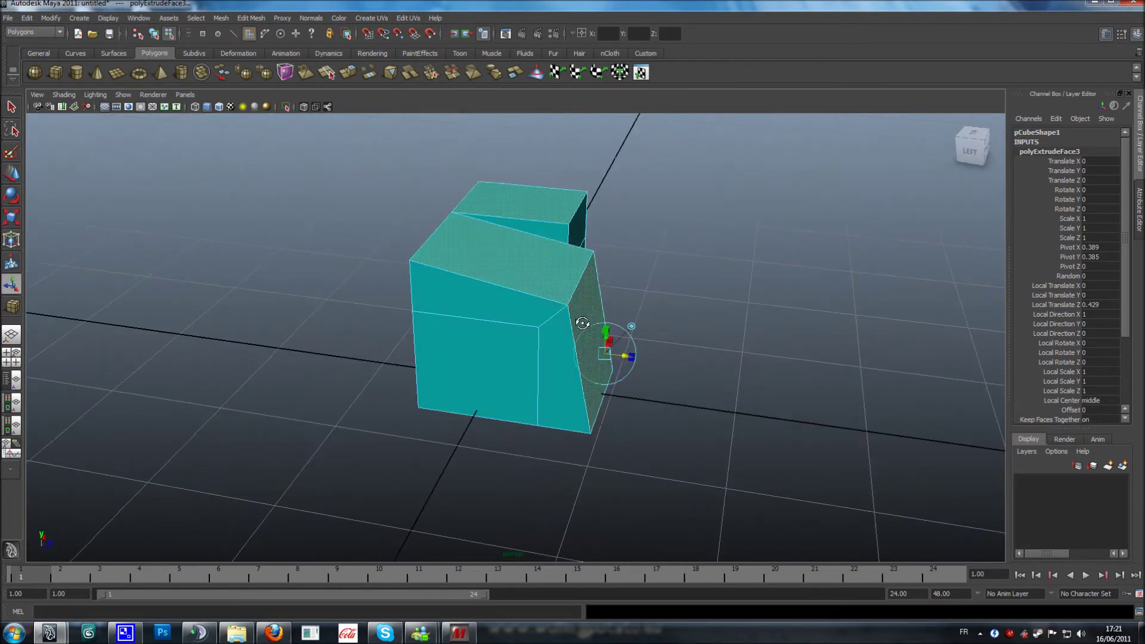
left_click_drag(540, 206, 389, 288, "alt")
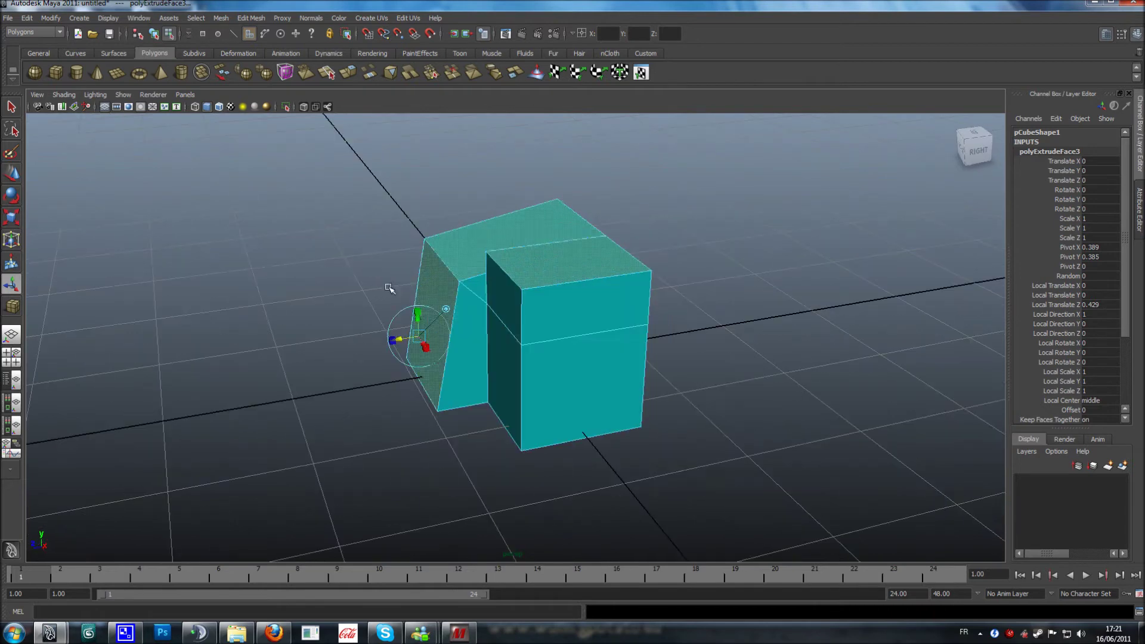
Step: Try pulling the extruded faces out to a local Z of about 0.70, and undo back to an offset of about 0.15
left_click_drag(400, 338, 730, 368)
scroll(650, 353, "up", 5)
left_click_drag(649, 356, 495, 361, "alt")
scroll(647, 336, "down", 5)
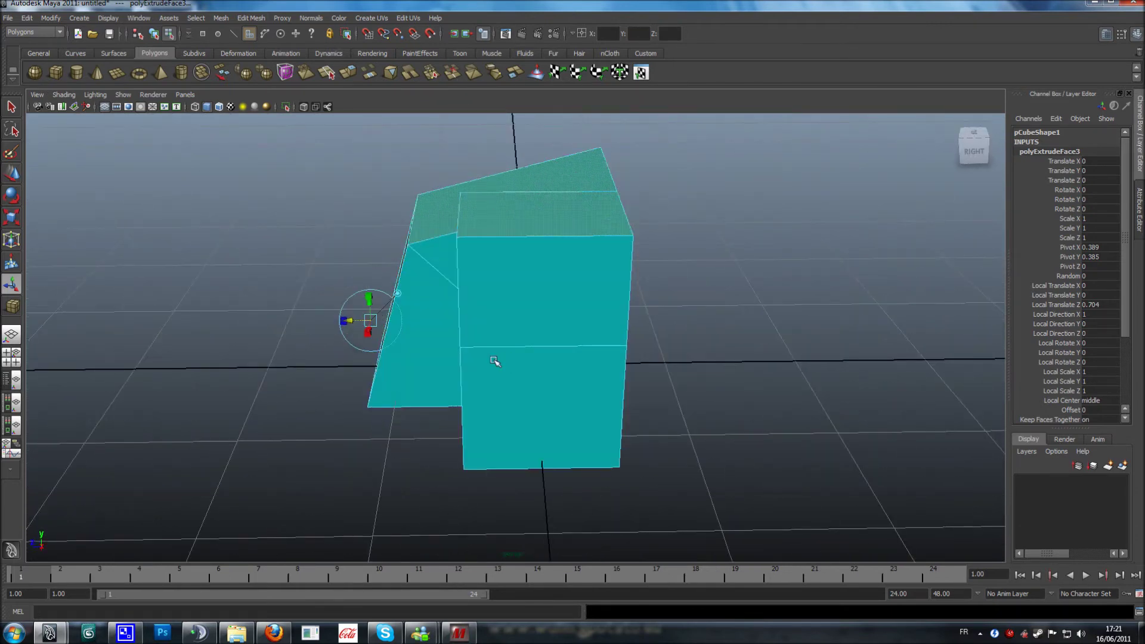
left_click_drag(370, 306, 401, 311)
left_click_drag(401, 310, 334, 377, "alt")
key("ctrl+z")
key("ctrl+z")
key("ctrl+z")
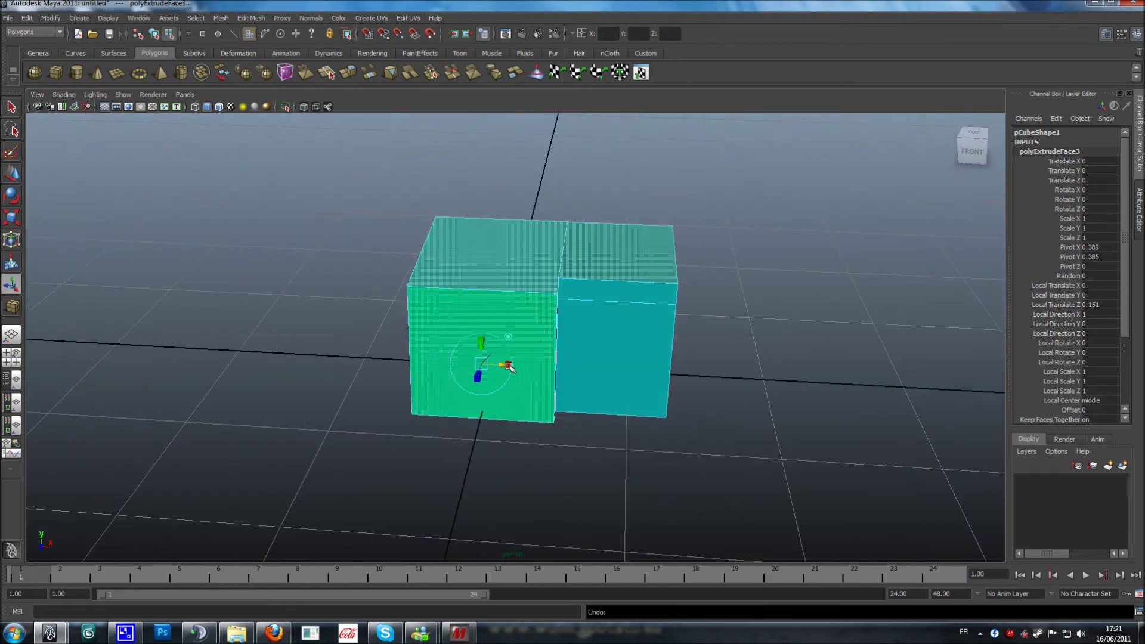
Step: Switch the block to Face mode, select the original cube's outer end face and move it outward along X
left_click_drag(597, 360, 495, 344, "alt")
right_click_drag(518, 292, 555, 275)
mouse_move(525, 352)
left_mouse_down("alt")
mouse_move(626, 358)
mouse_move(509, 366)
mouse_move(519, 340)
left_mouse_up("alt")
right_click(475, 325)
right_click_drag(475, 325, 498, 346)
mouse_move(499, 346)
left_mouse_down("alt")
mouse_move(468, 345)
mouse_move(492, 331)
left_mouse_up("alt")
left_click(12, 174)
left_click_drag(370, 340, 549, 388, "alt")
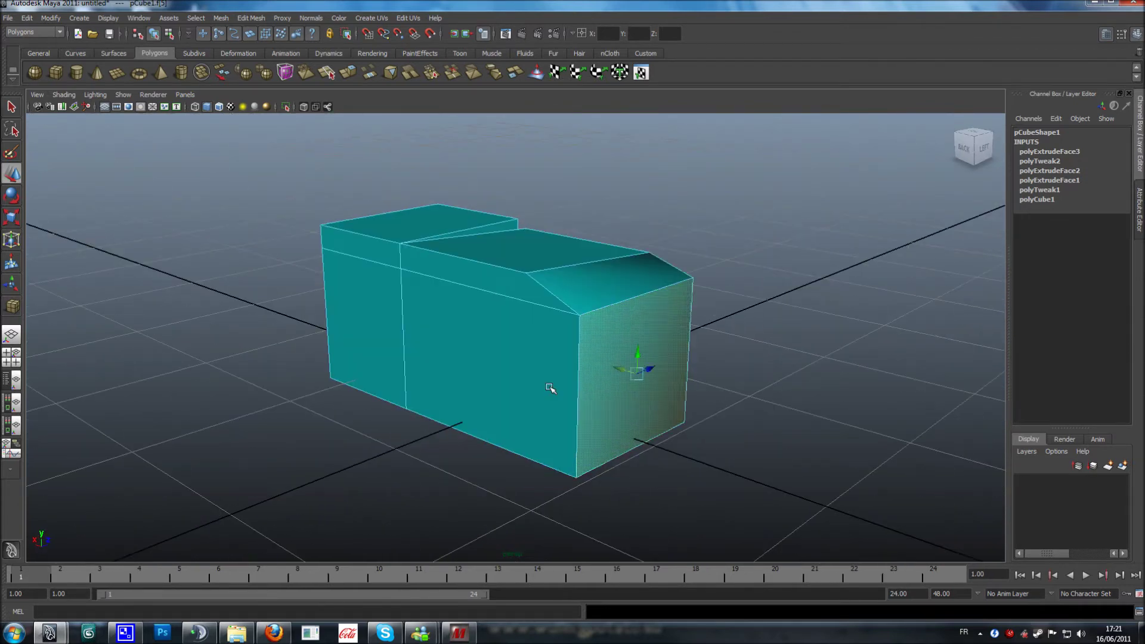
left_click_drag(616, 368, 523, 345, "alt")
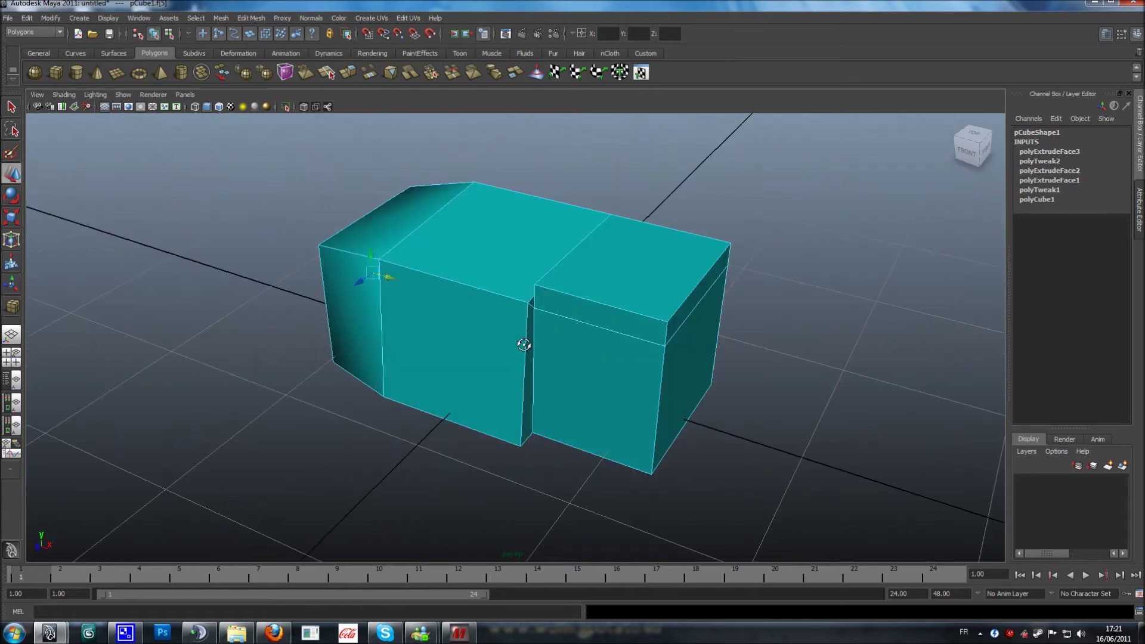
left_click_drag(436, 337, 541, 377, "alt")
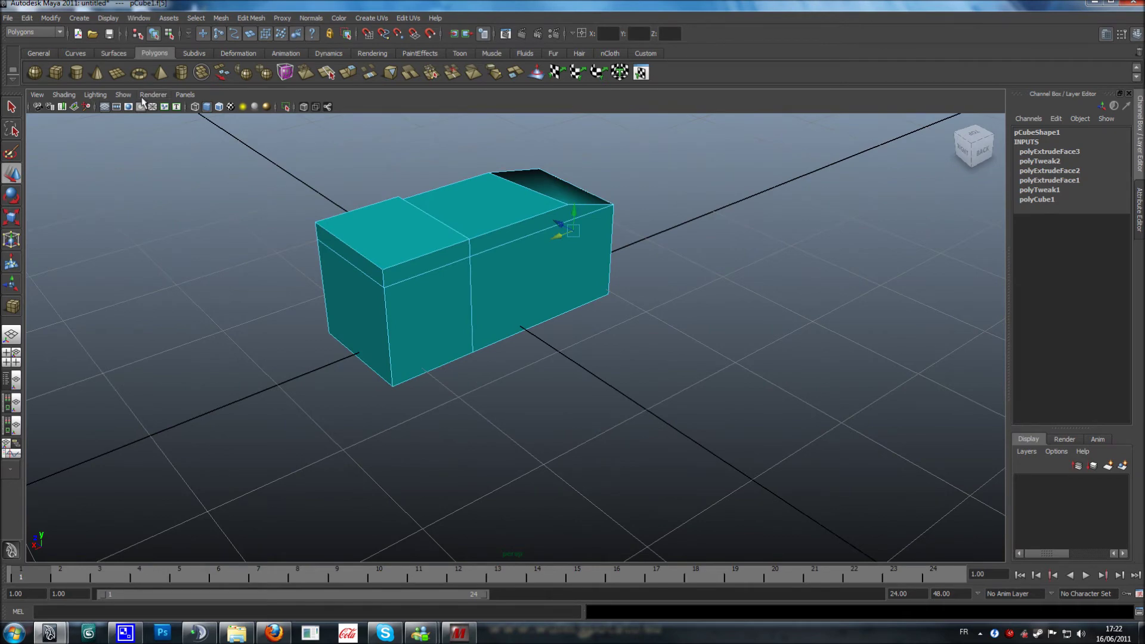
Step: Create a polygon cylinder on the grid beside the block
left_click(80, 72)
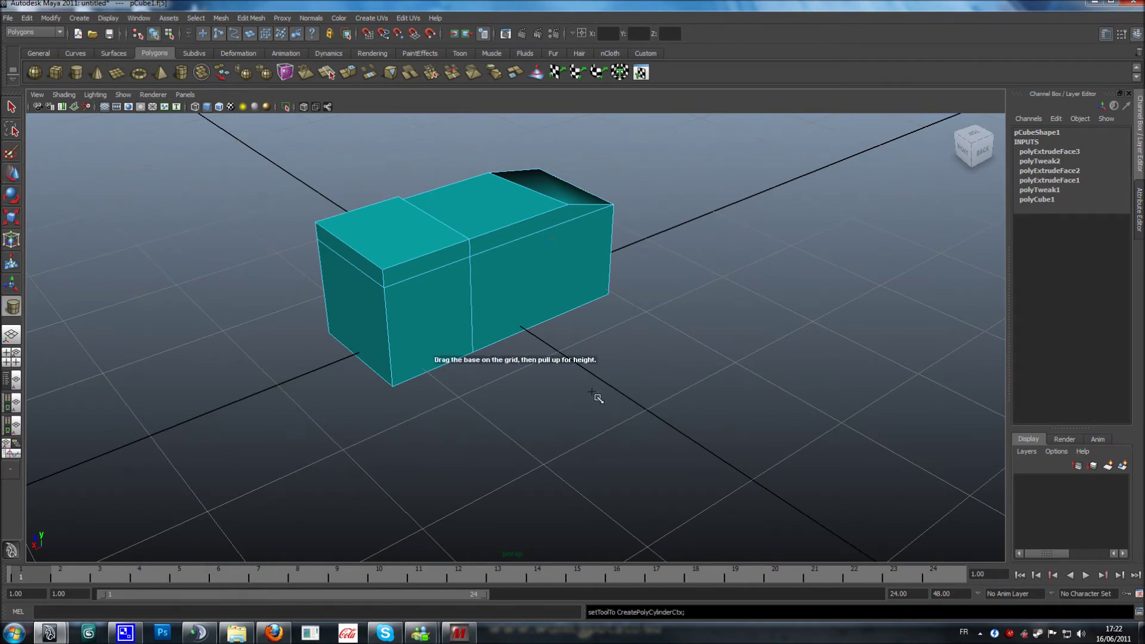
left_click(597, 395)
scroll(661, 423, "down", 8)
left_click_drag(607, 414, 540, 341, "alt")
Step: Rotate the cylinder onto its side by setting its Rotate Z to 90
left_click(11, 194)
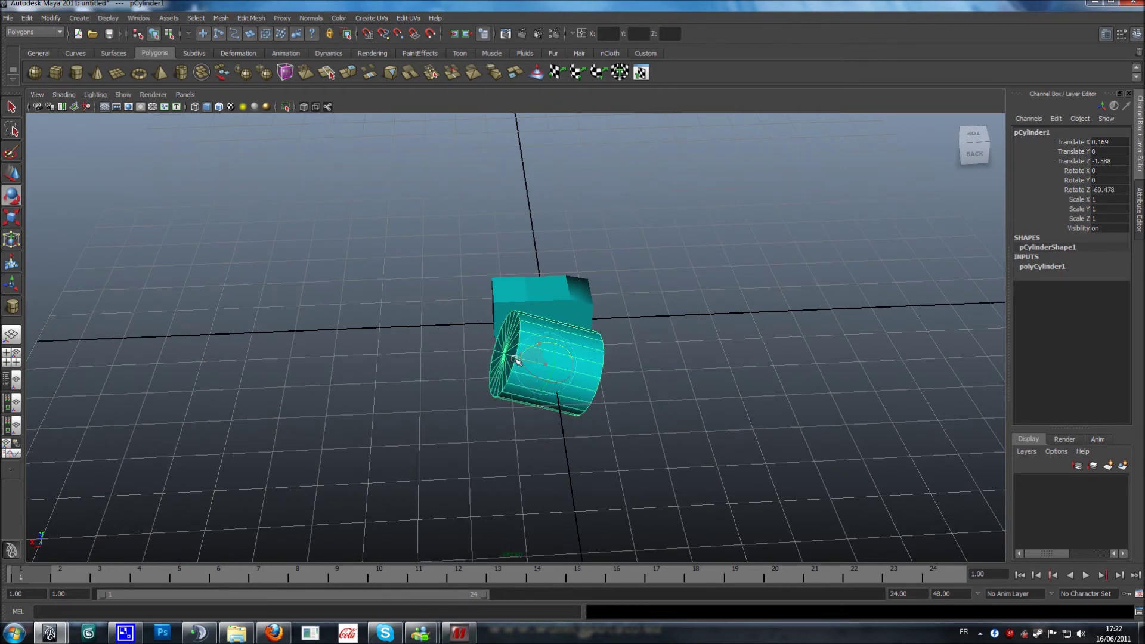
left_click_drag(569, 360, 580, 351)
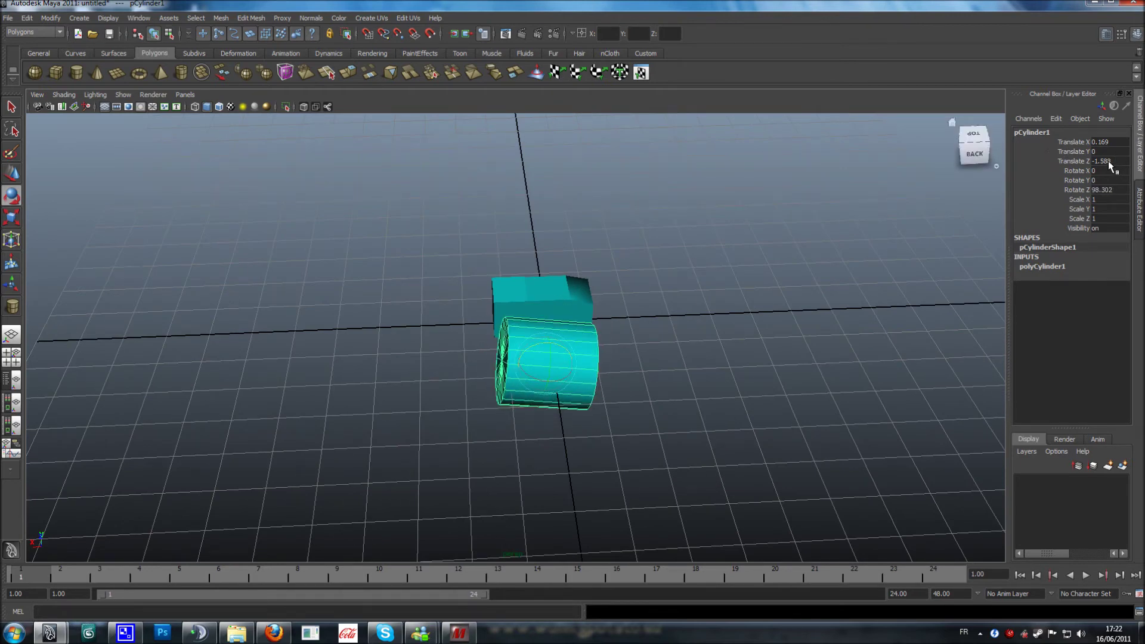
double_click(1108, 189)
type("90")
key("Return")
left_click_drag(629, 364, 497, 335, "alt")
left_click(12, 174)
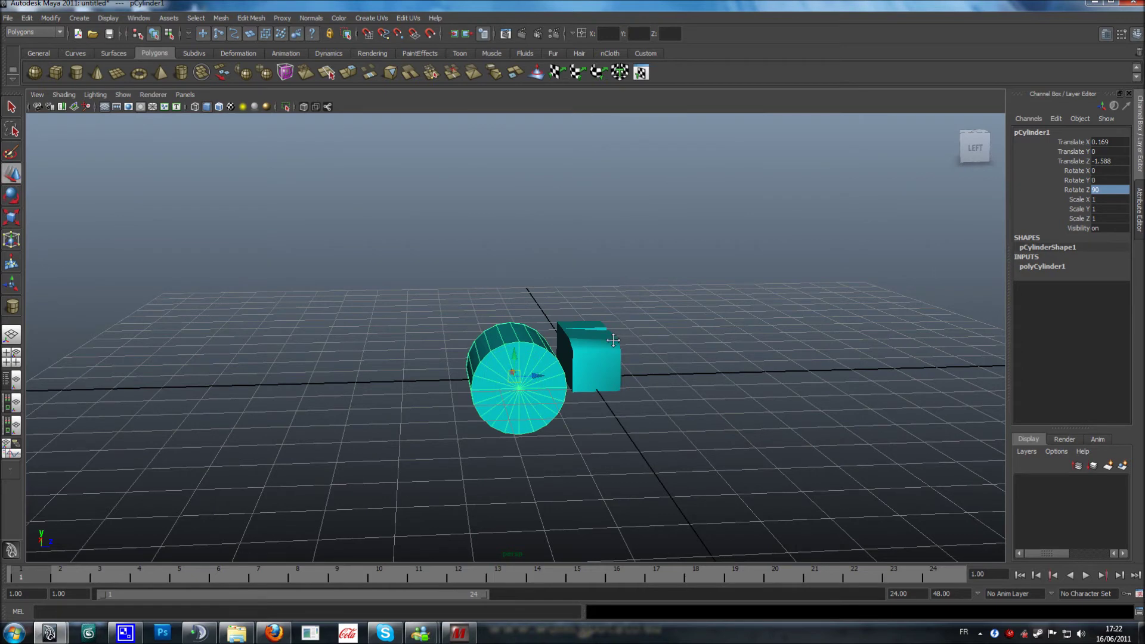
Step: Switch the cylinder to Face mode and, in the side view, select its lower-half faces and delete them
middle_click_drag(613, 344, 570, 253, "alt")
right_click_drag(570, 273, 576, 391, "alt")
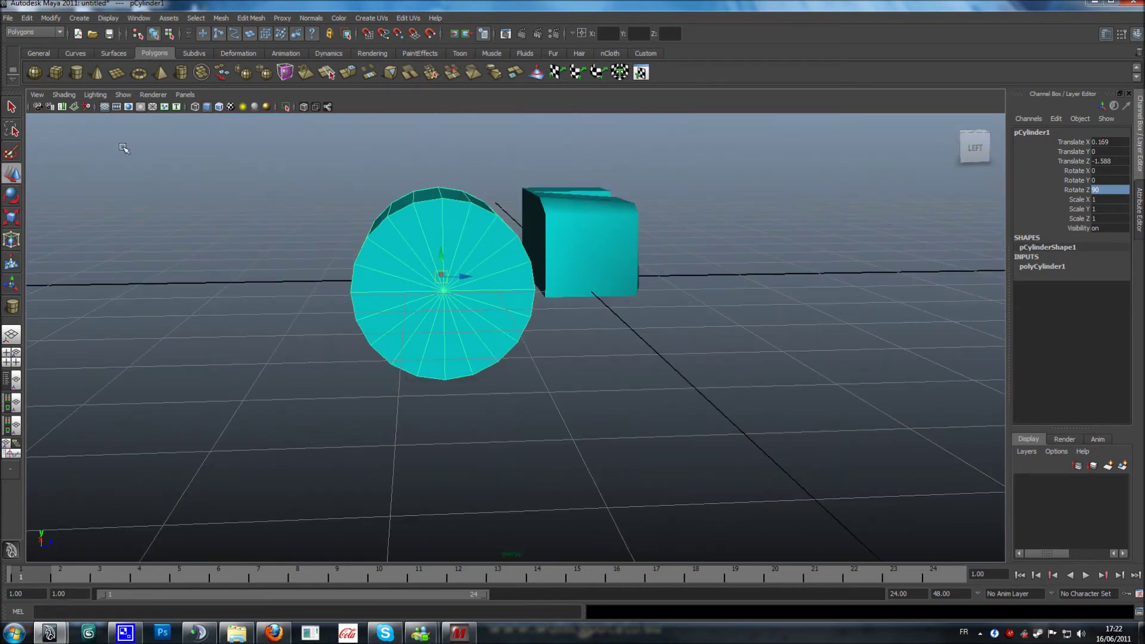
left_click_drag(435, 334, 434, 251, "alt")
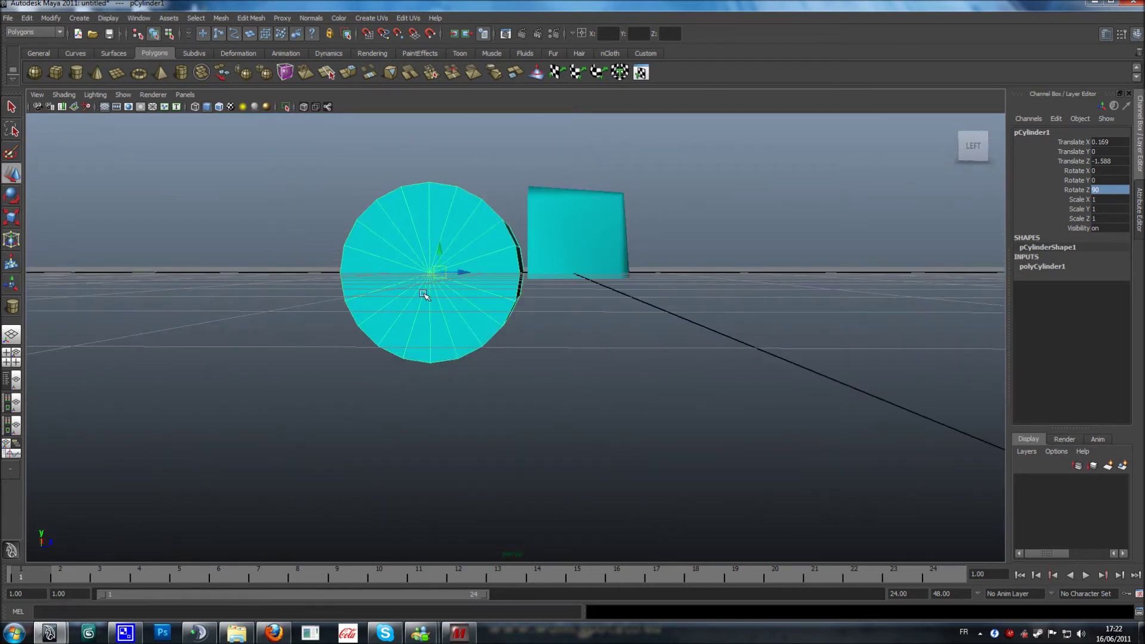
right_click_drag(424, 294, 429, 333)
left_click_drag(429, 333, 534, 361, "alt")
key("space")
key("space")
middle_click_drag(564, 353, 505, 392, "alt")
scroll(516, 317, "up", 6)
left_click_drag(385, 316, 646, 414)
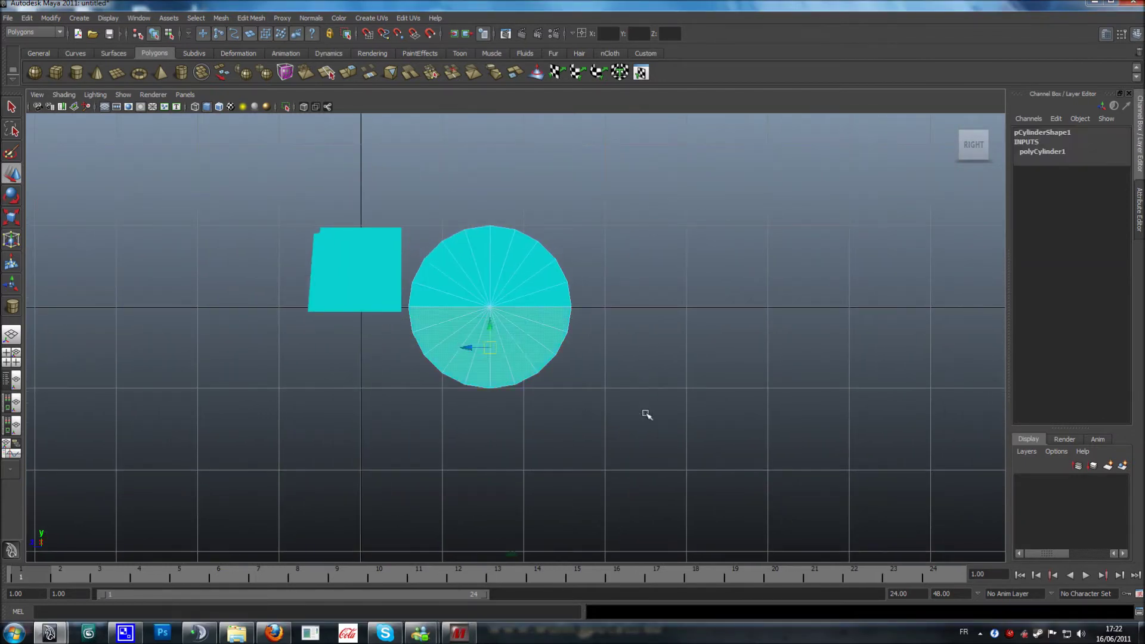
key("Delete")
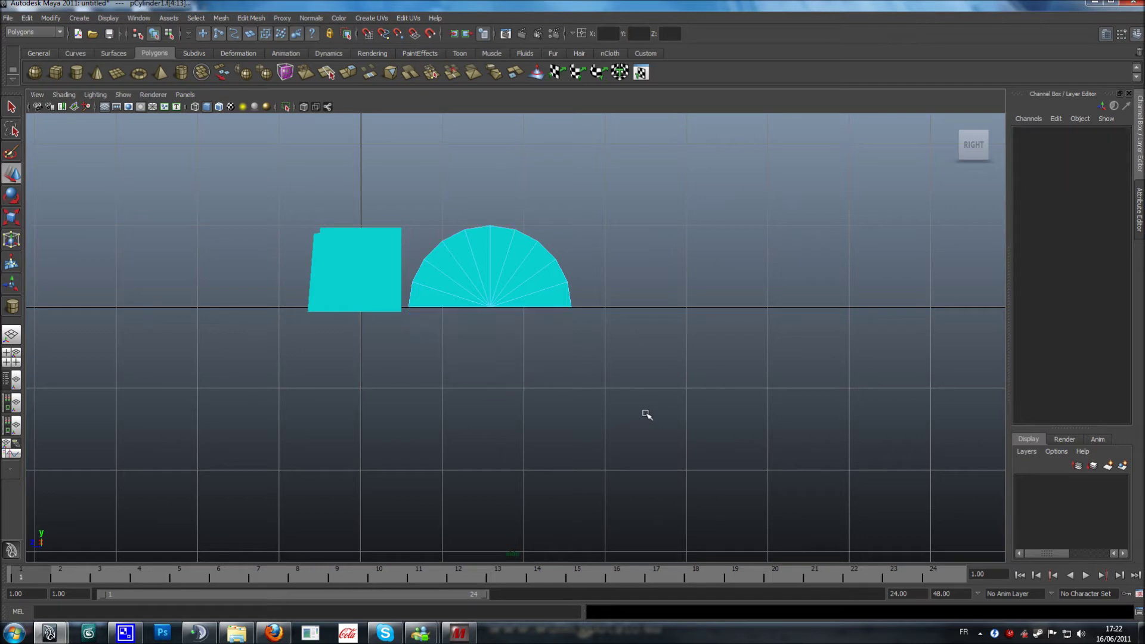
Step: In the side view, select the half-cylinder's faces on the side nearer the block and delete them
left_click_drag(418, 280, 505, 303, "alt")
right_click_drag(449, 231, 497, 215)
left_click(434, 233)
left_click_drag(485, 262, 473, 249, "alt")
right_click_drag(463, 238, 467, 254)
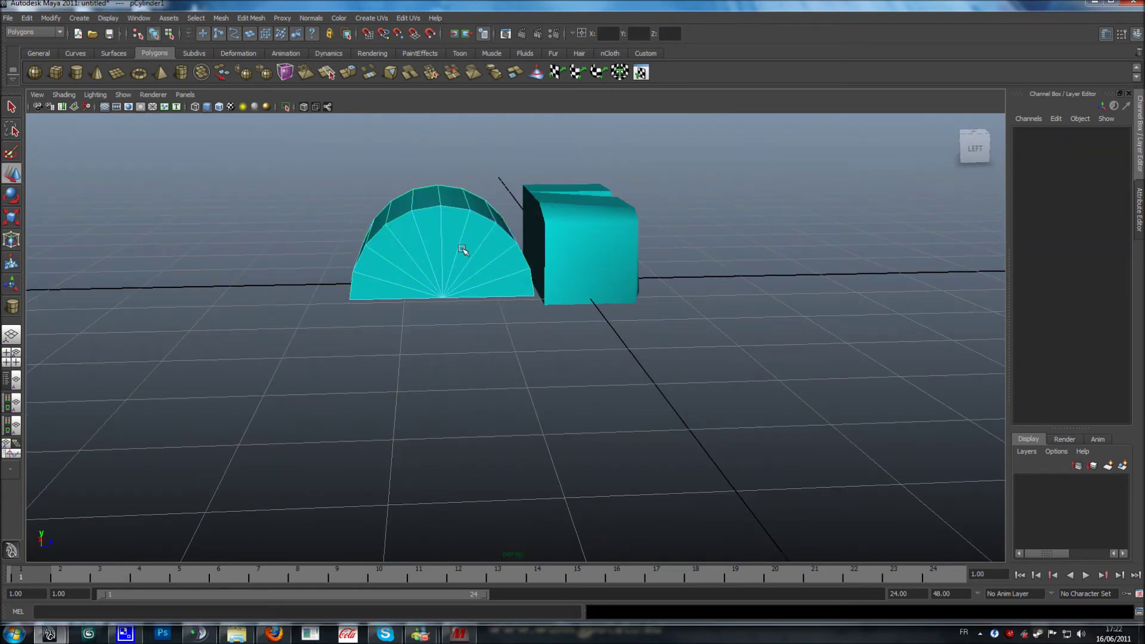
key("space")
left_click_drag(464, 250, 496, 250)
left_click(511, 250)
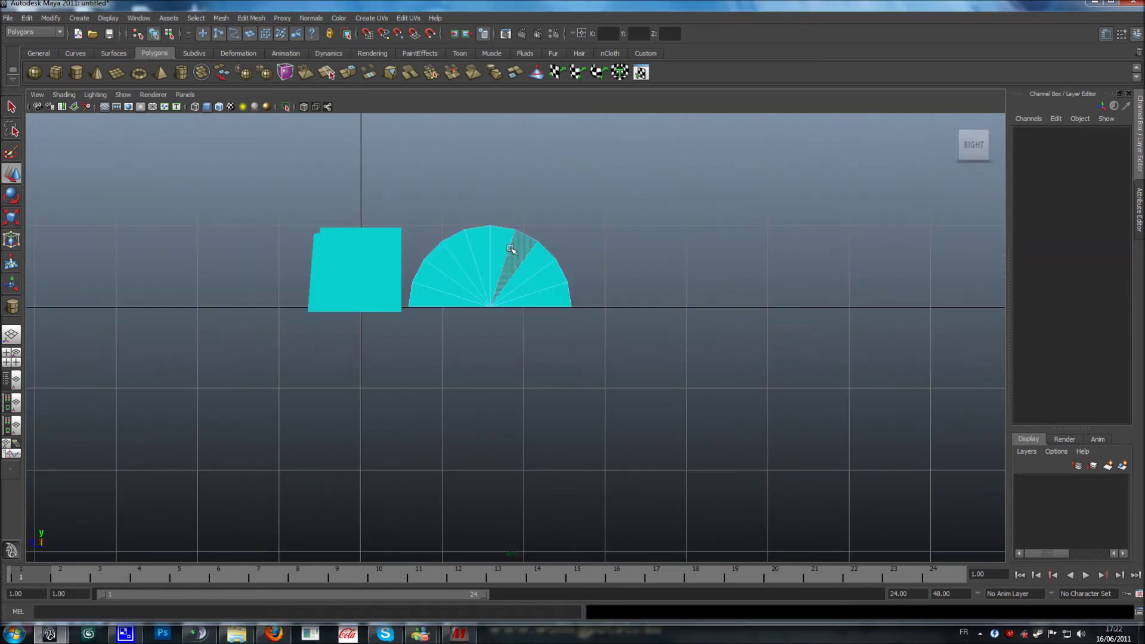
middle_click_drag(511, 249, 507, 281, "alt")
scroll(507, 282, "up", 7)
left_click_drag(337, 161, 427, 376)
key("Delete")
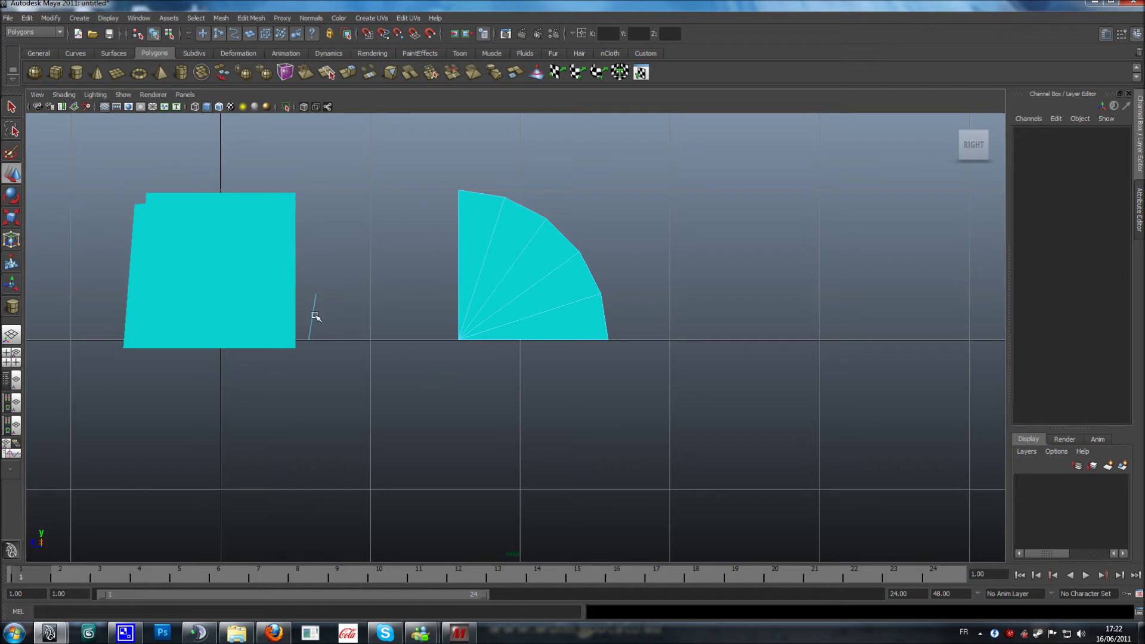
Step: Select the leftover strip face between the quarter cylinder and the block and delete it
left_click_drag(62, 327, 551, 365, "alt")
scroll(583, 358, "up", 6)
scroll(480, 373, "down", 3)
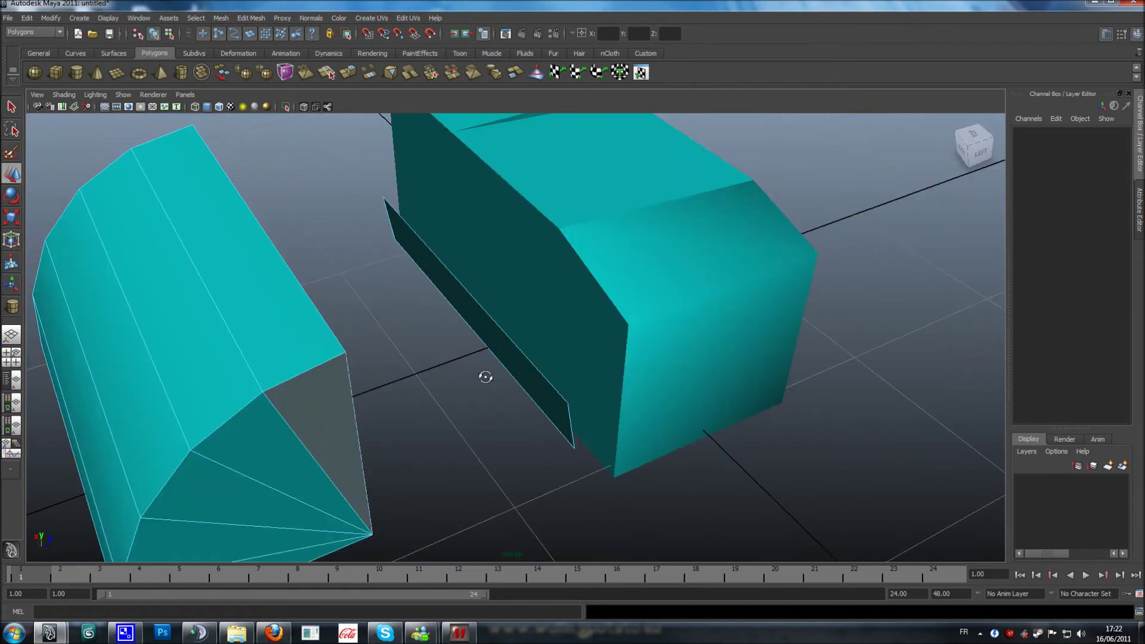
left_click(495, 337)
left_click_drag(503, 340, 557, 336, "alt")
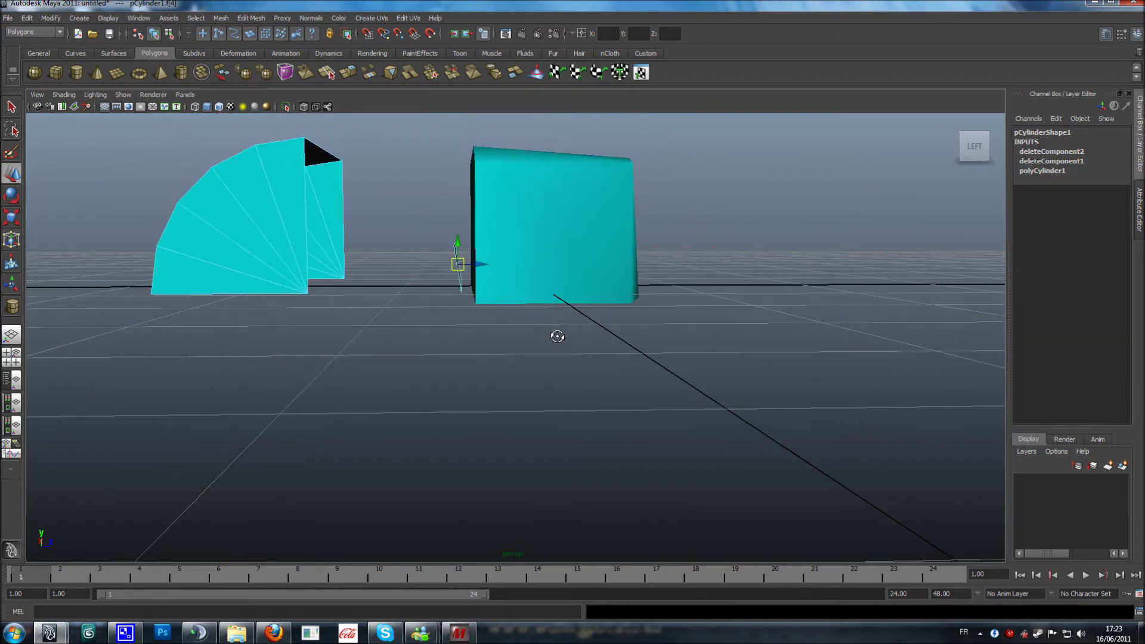
key("Delete")
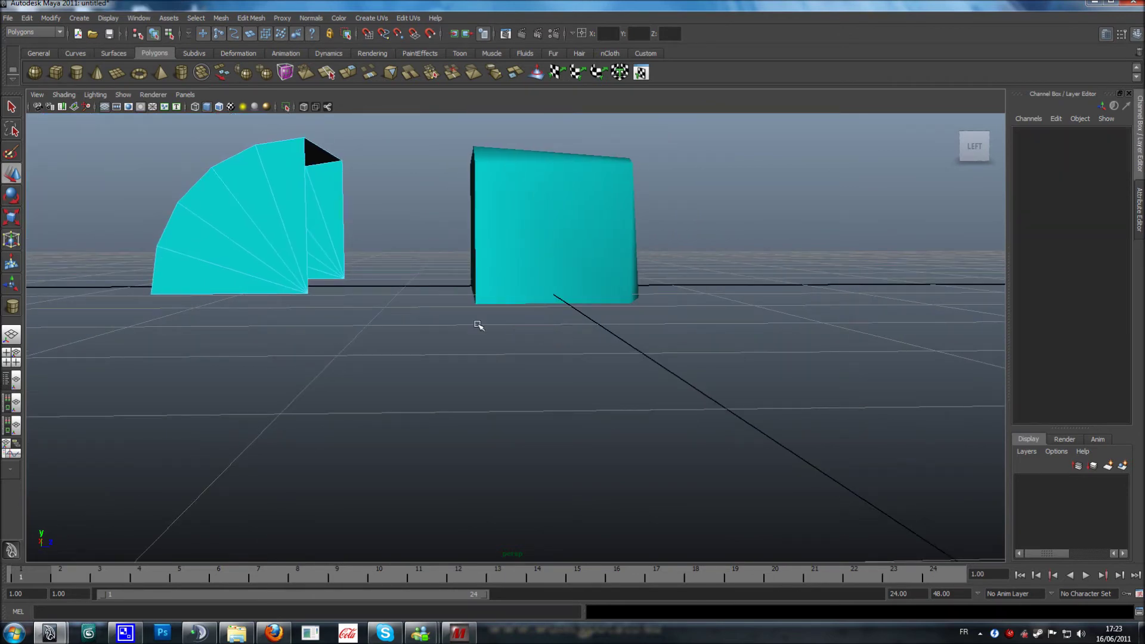
Step: Return the quarter cylinder to Object Mode and select it as a whole object
scroll(476, 324, "down", 3)
left_click_drag(474, 324, 469, 331, "alt")
right_click_drag(294, 249, 303, 253)
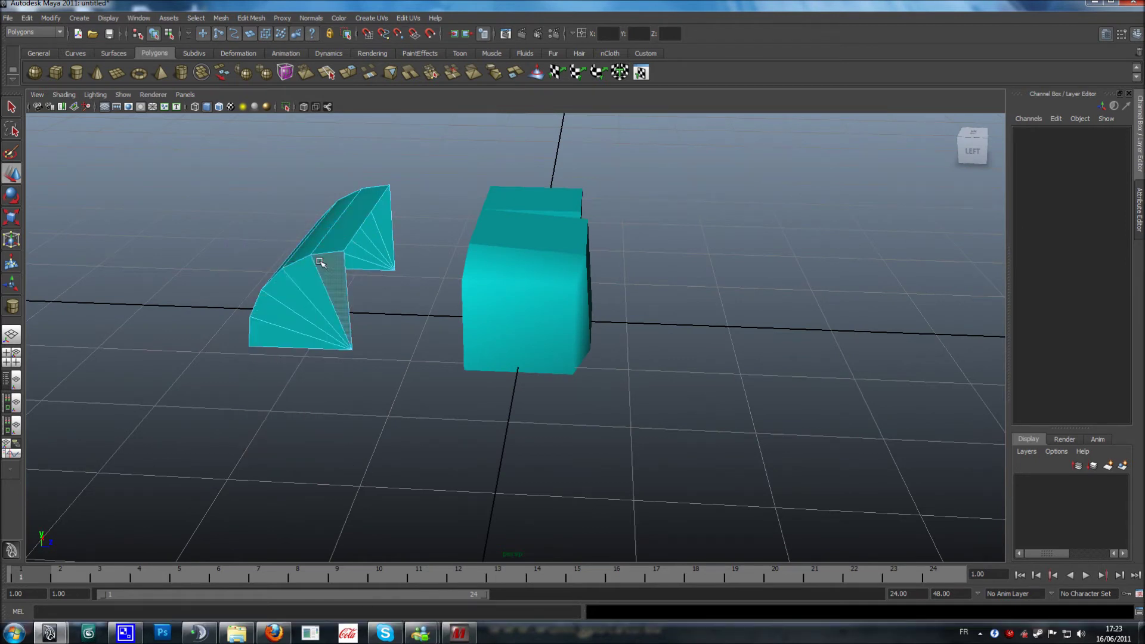
middle_click_drag(309, 294, 439, 301, "alt")
right_click_drag(423, 265, 456, 251)
left_click(425, 246)
middle_click_drag(425, 245, 448, 314, "alt")
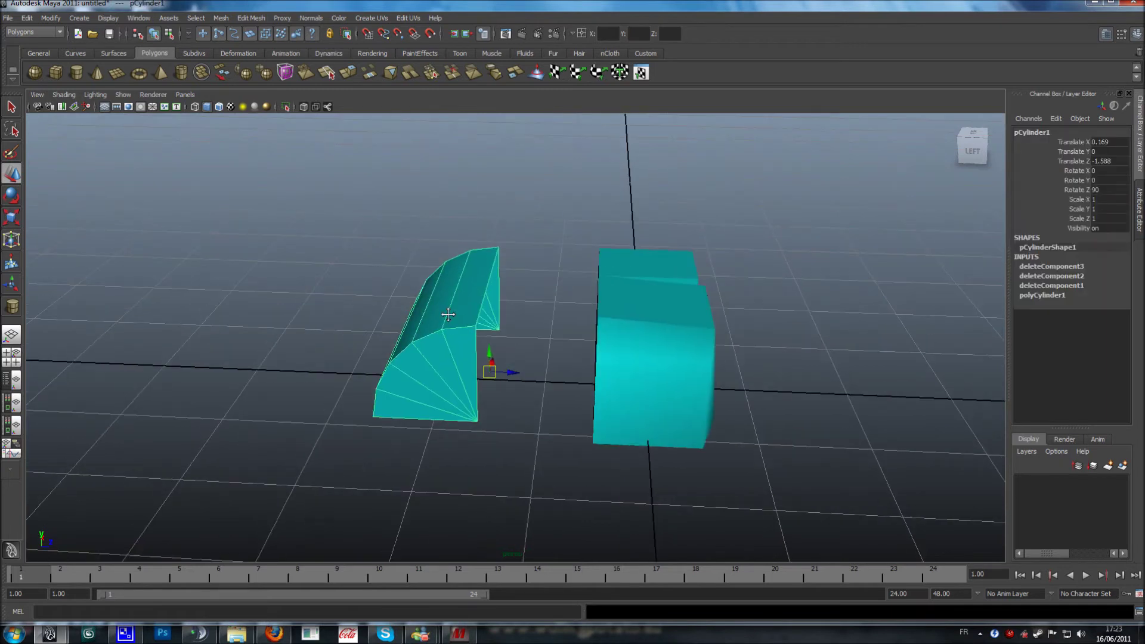
Step: Move the quarter cylinder along Z against the block, to a Translate Z of about -0.49
left_click(610, 310)
left_click(446, 310)
left_click(660, 312)
left_click(457, 319)
left_click_drag(514, 373, 590, 356)
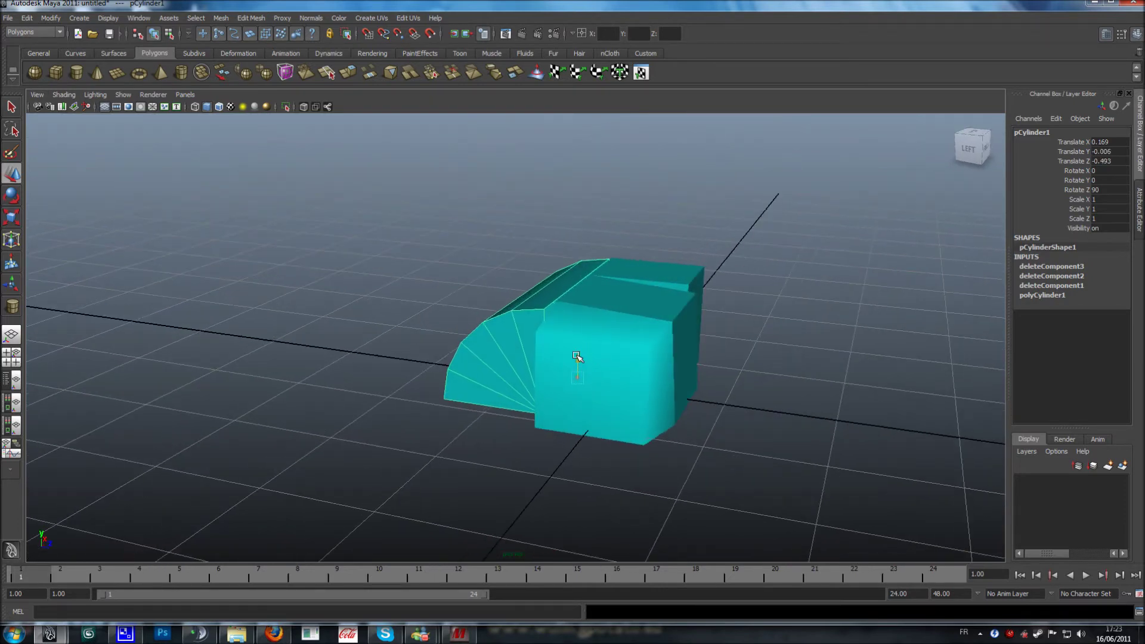
Step: Deselect everything and examine the combined quarter cylinder and block from several angles and distances
left_click_drag(611, 387, 813, 424, "alt")
left_click(813, 424)
scroll(813, 424, "down", 6)
left_click_drag(715, 384, 629, 388, "alt")
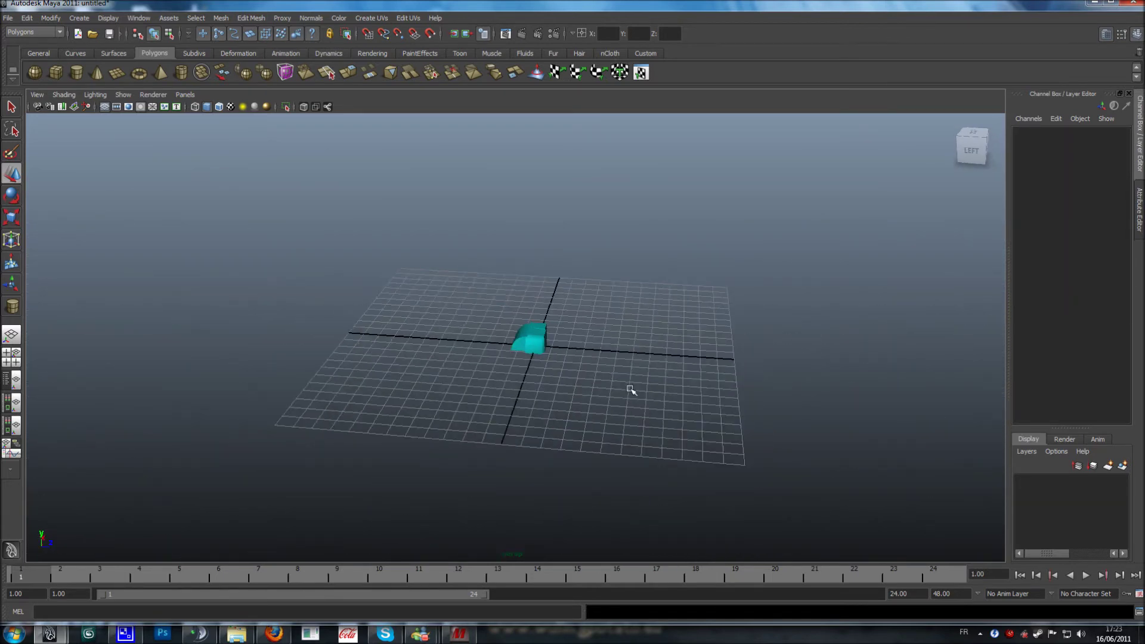
scroll(629, 388, "up", 10)
scroll(442, 358, "down", 5)
left_click_drag(442, 358, 710, 382, "alt")
scroll(664, 370, "down", 3)
left_click_drag(574, 335, 661, 368, "alt")
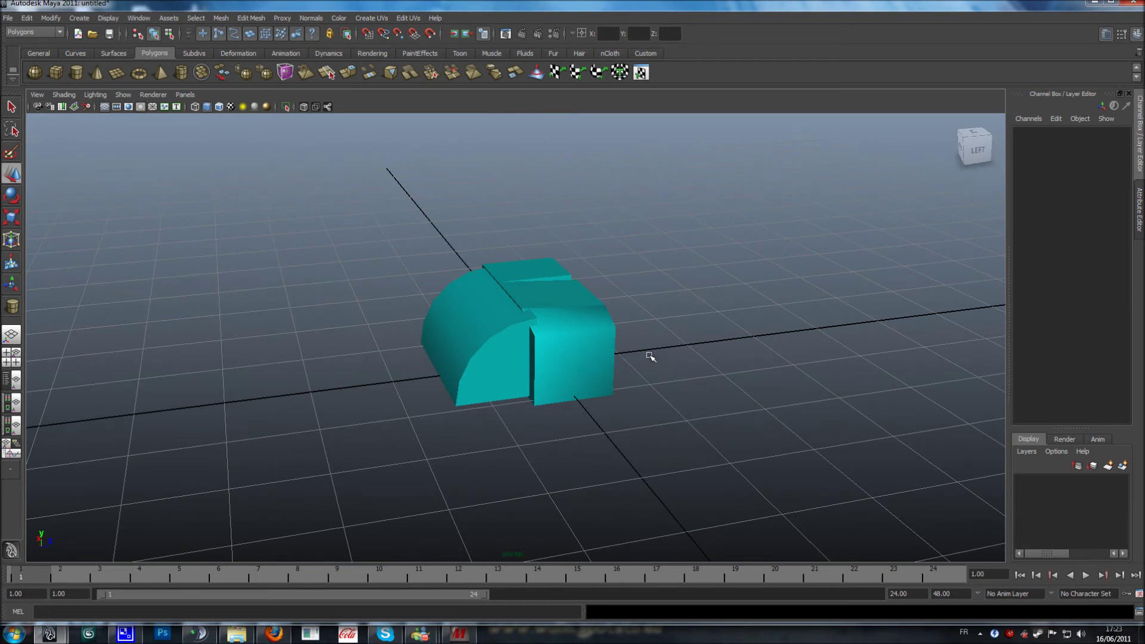
Step: Select the block and the quarter cylinder and delete both, clearing the scene
left_click(564, 346)
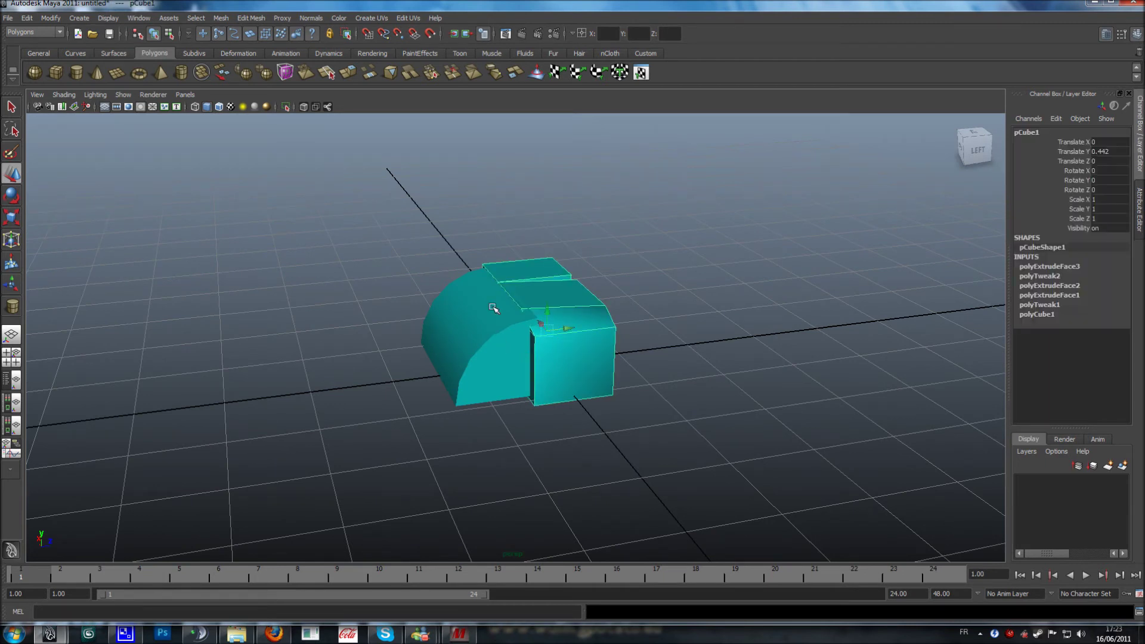
key("Delete")
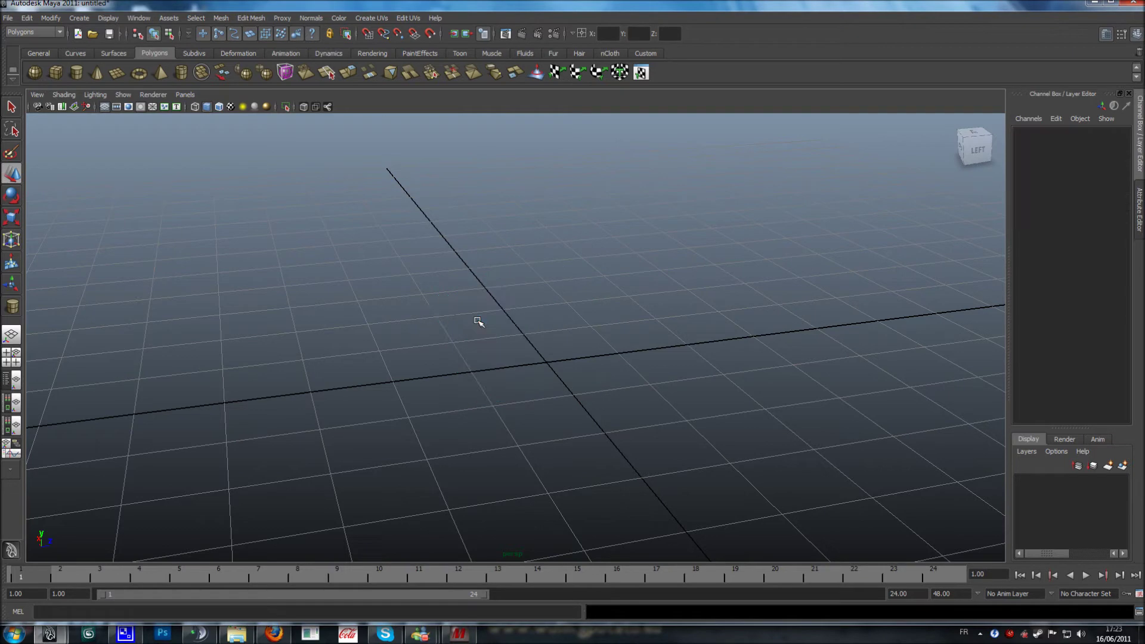
left_click_drag(384, 296, 415, 300, "alt")
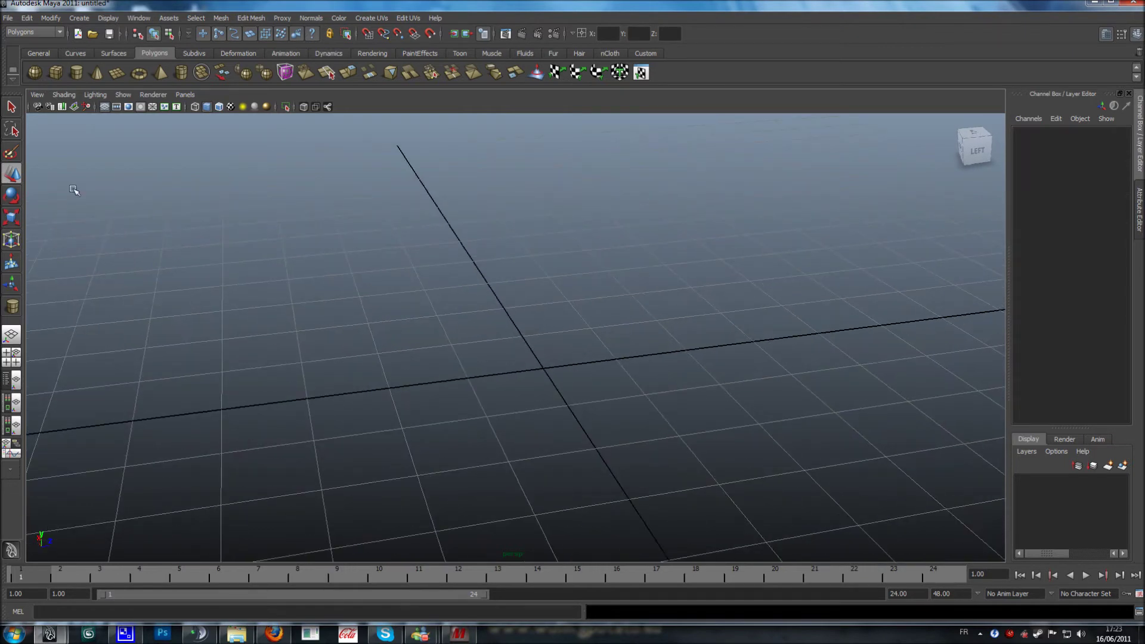
Step: Create a new polygon cube near the origin, at about X -0.08 and Z -0.26, and frame it closely
left_click(55, 73)
left_click_drag(527, 382, 504, 397, "alt")
left_click(512, 393)
middle_click_drag(555, 420, 547, 326, "alt")
right_click_drag(548, 327, 786, 395, "alt")
right_click_drag(627, 392, 565, 414, "alt")
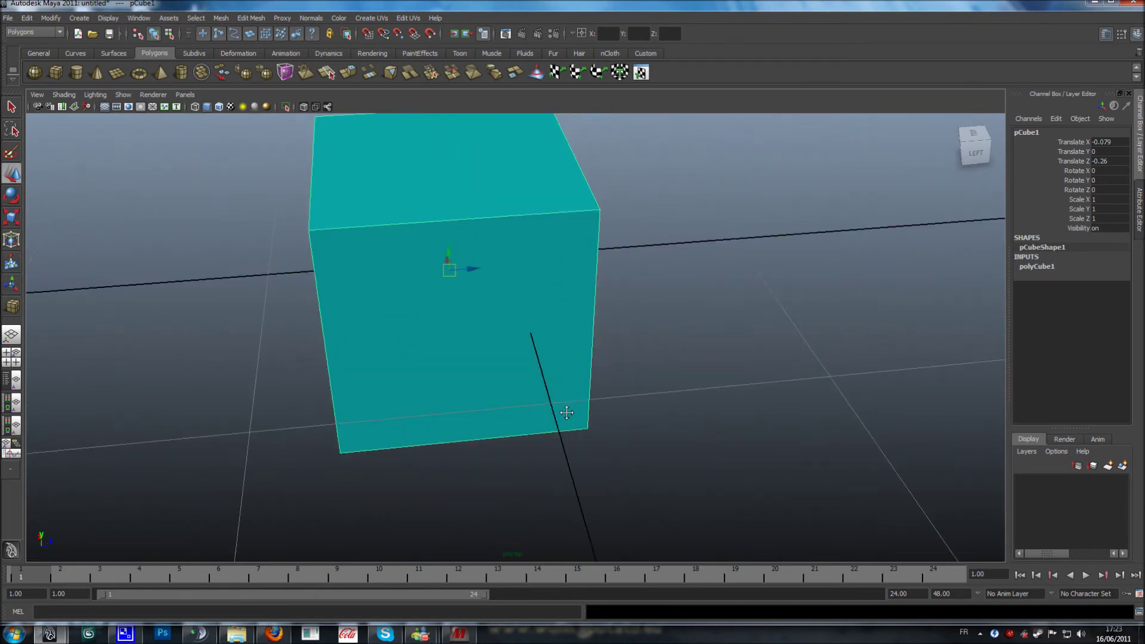
left_click_drag(565, 414, 652, 416, "alt")
right_click_drag(689, 392, 525, 404, "alt")
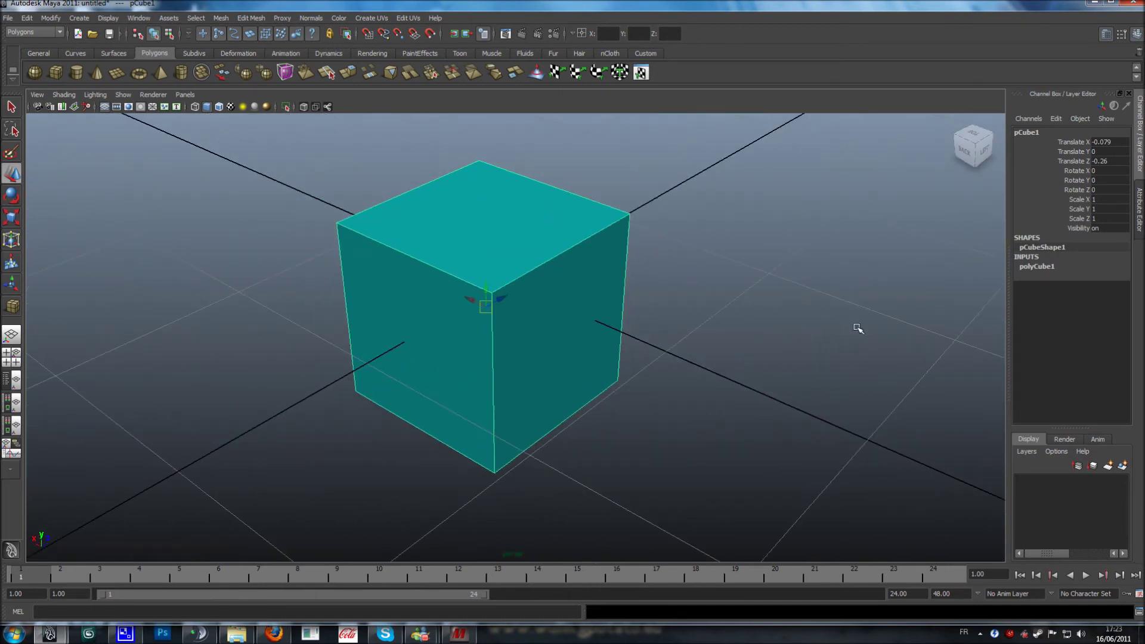
Step: Extrude the cube's top face upward by about 0.165 and return to object mode
left_click(1037, 266)
left_click(706, 268)
left_click(467, 277)
right_click_drag(488, 237, 486, 258)
left_click(486, 259)
left_click(347, 72)
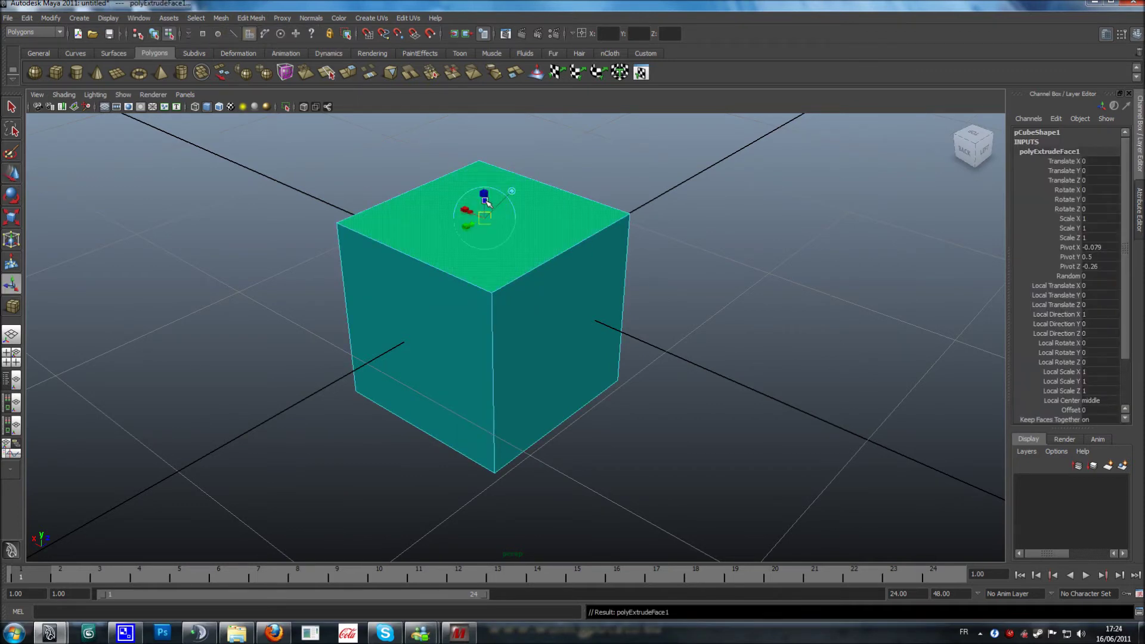
left_click_drag(484, 194, 484, 164)
left_click(11, 173)
right_click_drag(572, 265, 612, 261)
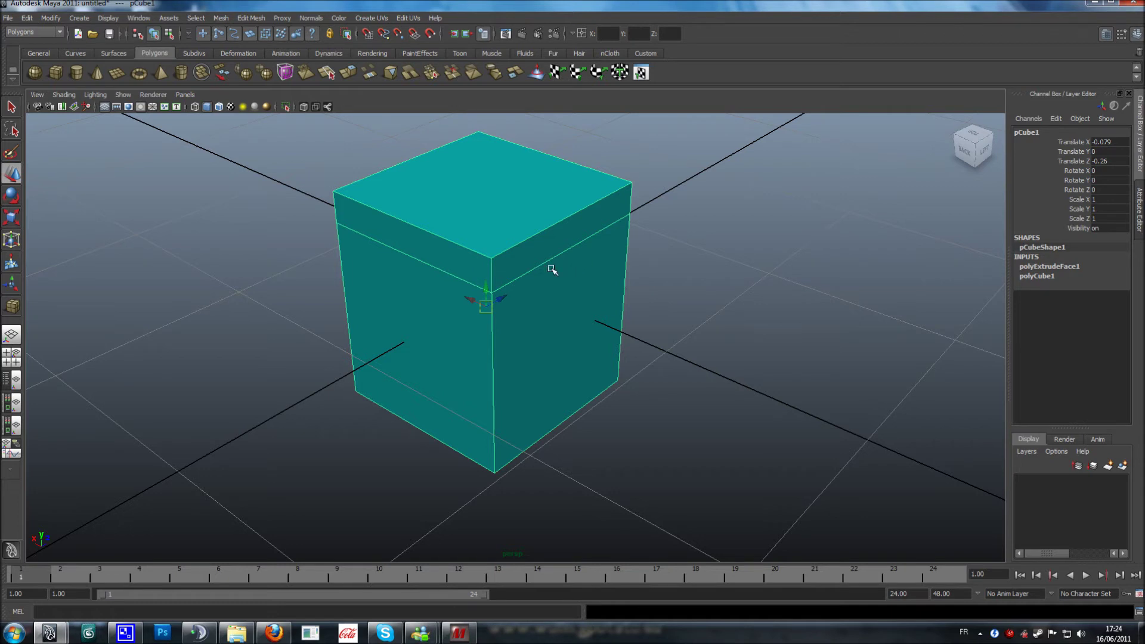
Step: Try Local Translate Z values of 1 and 0.5 on the cube's top-face extrusion
left_click(1049, 267)
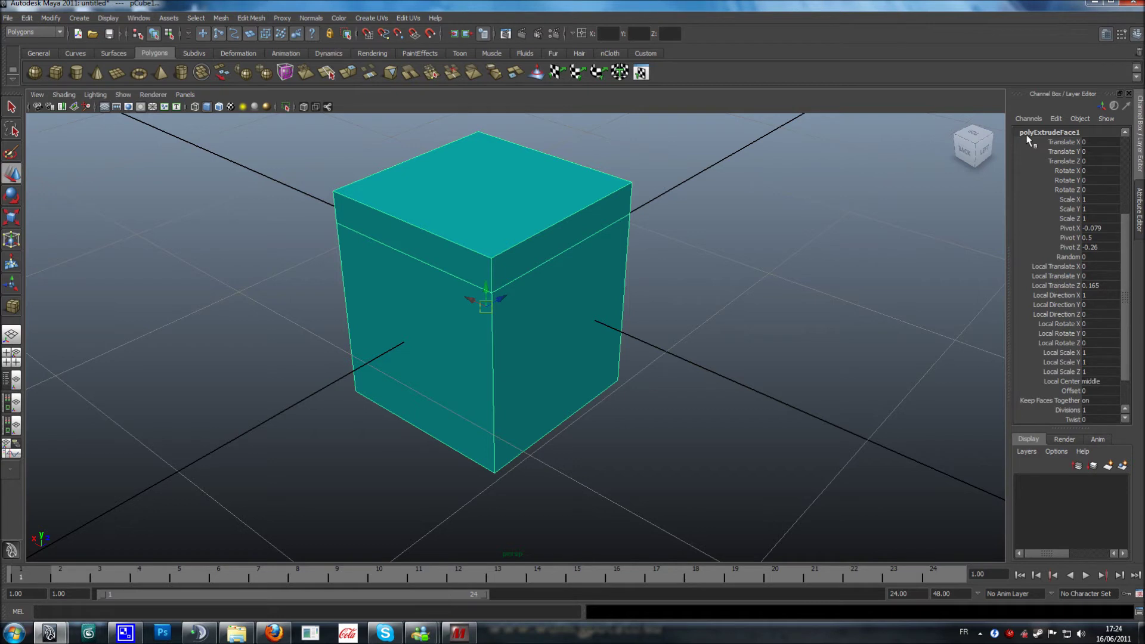
scroll(1116, 206, "up", 3)
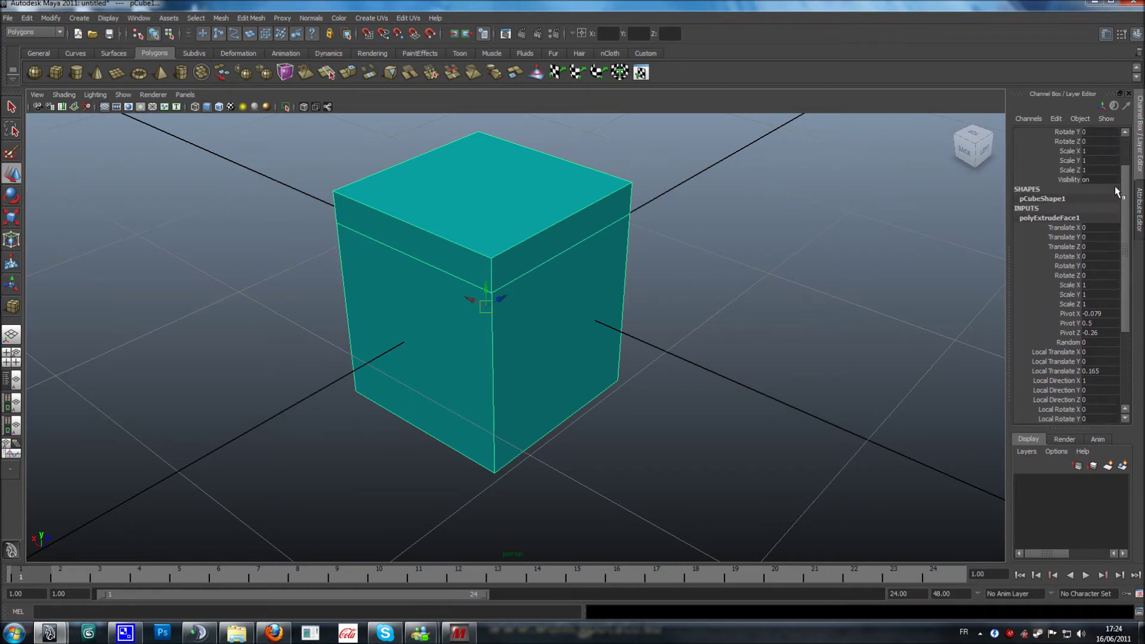
left_click_drag(1127, 266, 1128, 315)
left_click_drag(762, 337, 741, 435, "alt")
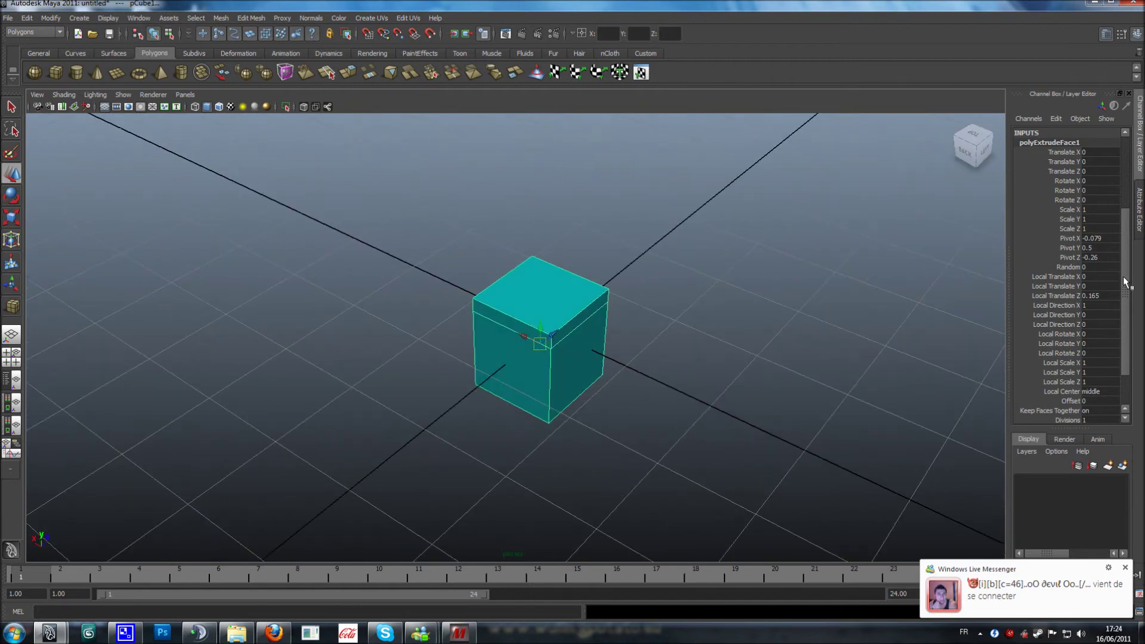
left_click(1099, 297)
type("1")
key("Return")
left_click_drag(618, 414, 966, 378, "alt")
left_click(1109, 296)
type("0.5")
key("Return")
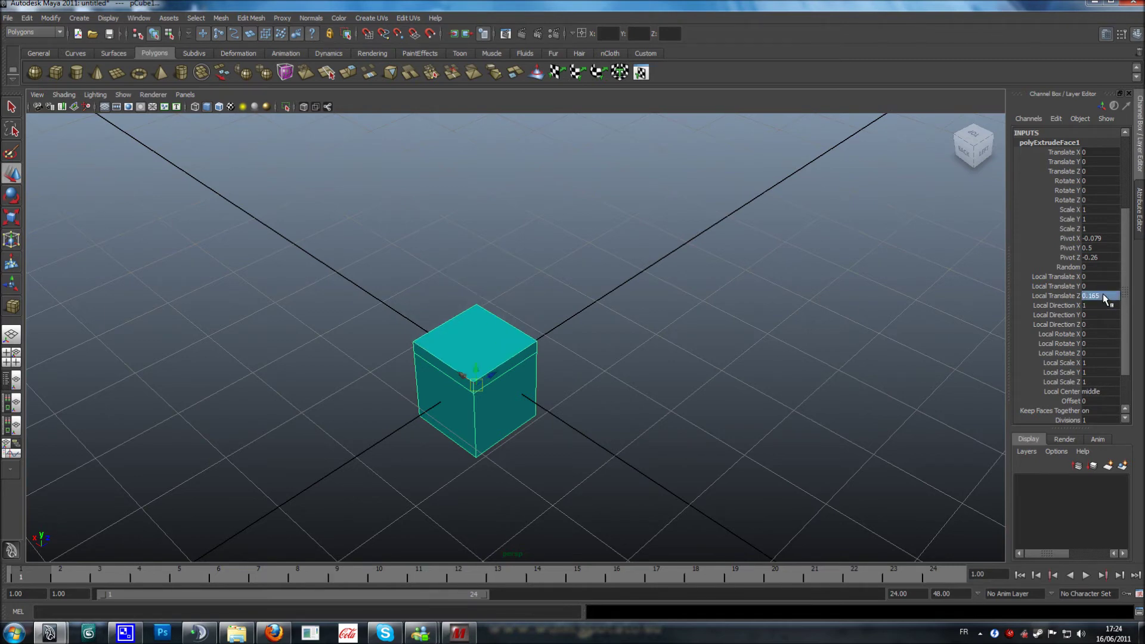
Step: Look over the extruded cube and its extrusion attributes, and delete the cube to clear the scene
left_click_drag(736, 414, 689, 394, "alt")
middle_click_drag(629, 417, 646, 389, "alt")
scroll(646, 389, "up", 4)
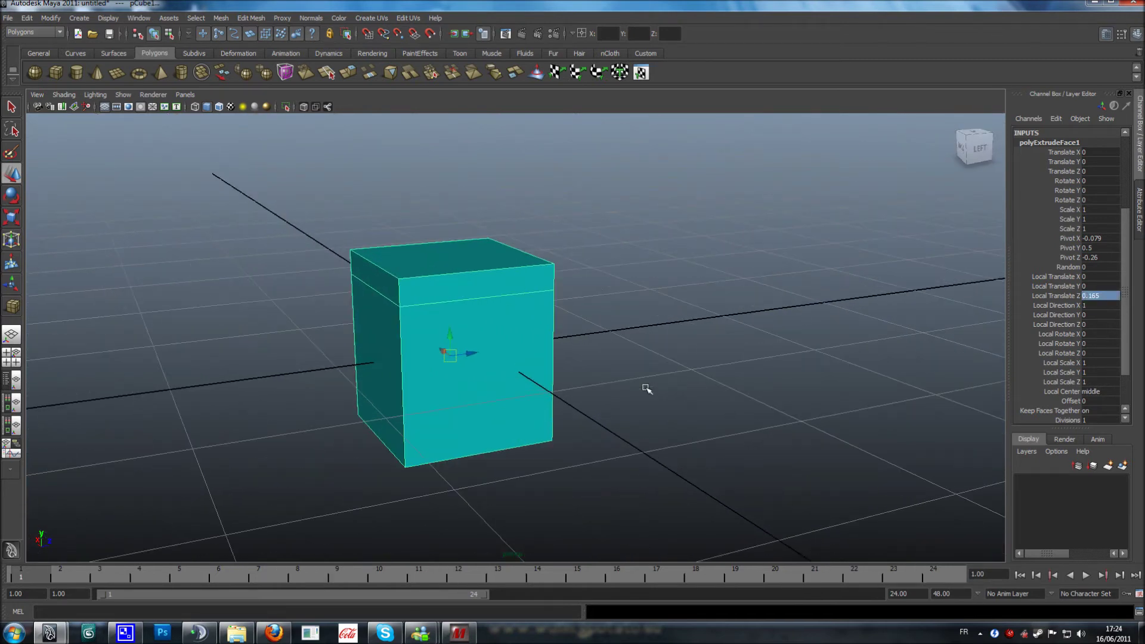
left_click_drag(669, 392, 982, 281, "alt")
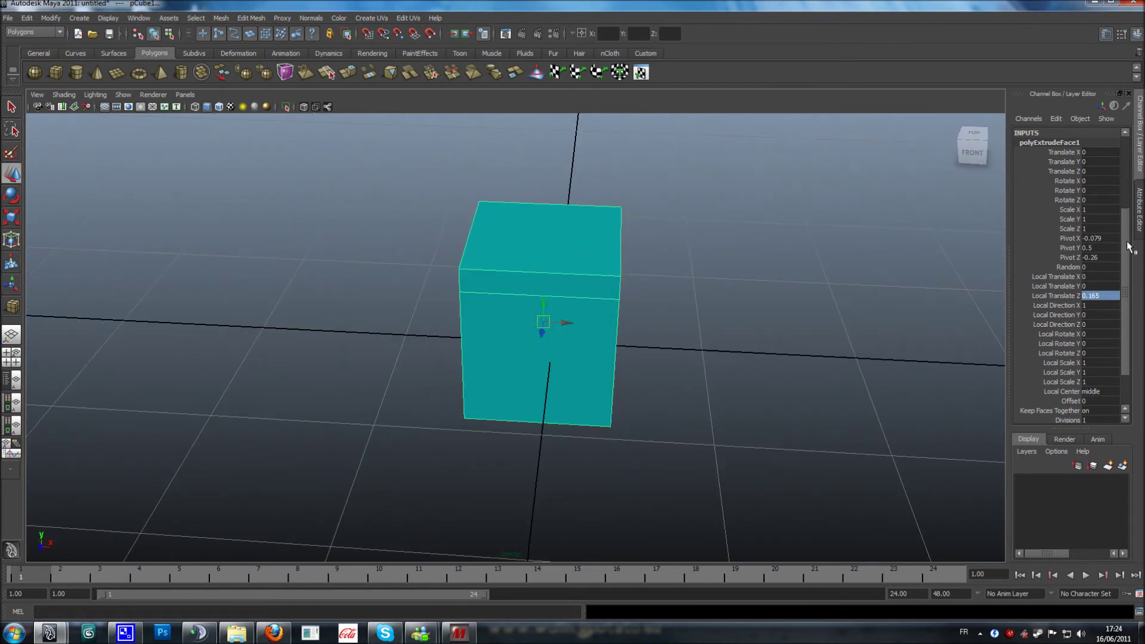
scroll(1118, 181, "up", 3)
scroll(1119, 180, "down", 5)
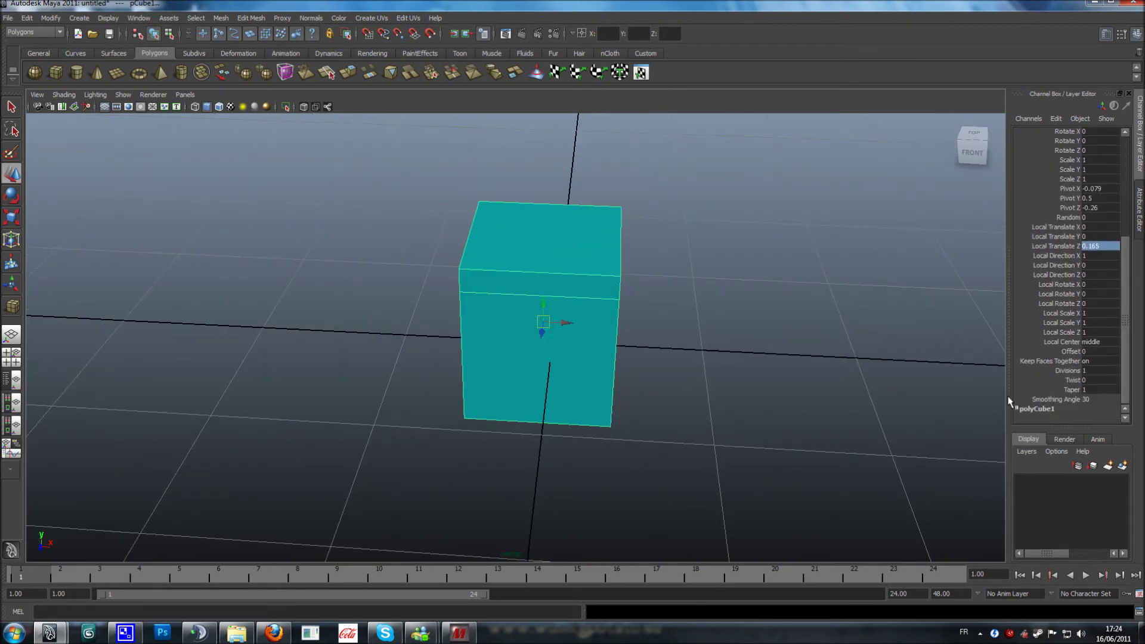
left_click(753, 355)
right_click_drag(578, 276, 624, 261)
key("Delete")
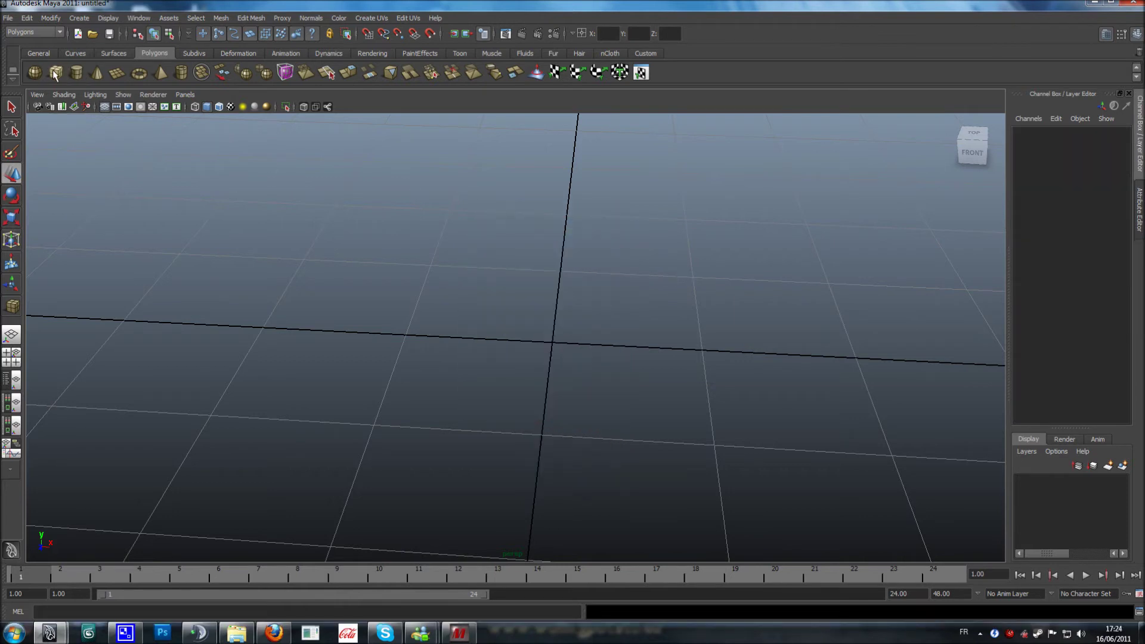
Step: Create a polygon sphere near the origin, at about X 0.01 and Z -0.02, and view it more closely
left_click(36, 73)
left_click_drag(557, 343, 603, 318)
right_click_drag(545, 300, 568, 285)
scroll(695, 307, "down", 3)
left_click_drag(718, 317, 678, 316, "alt")
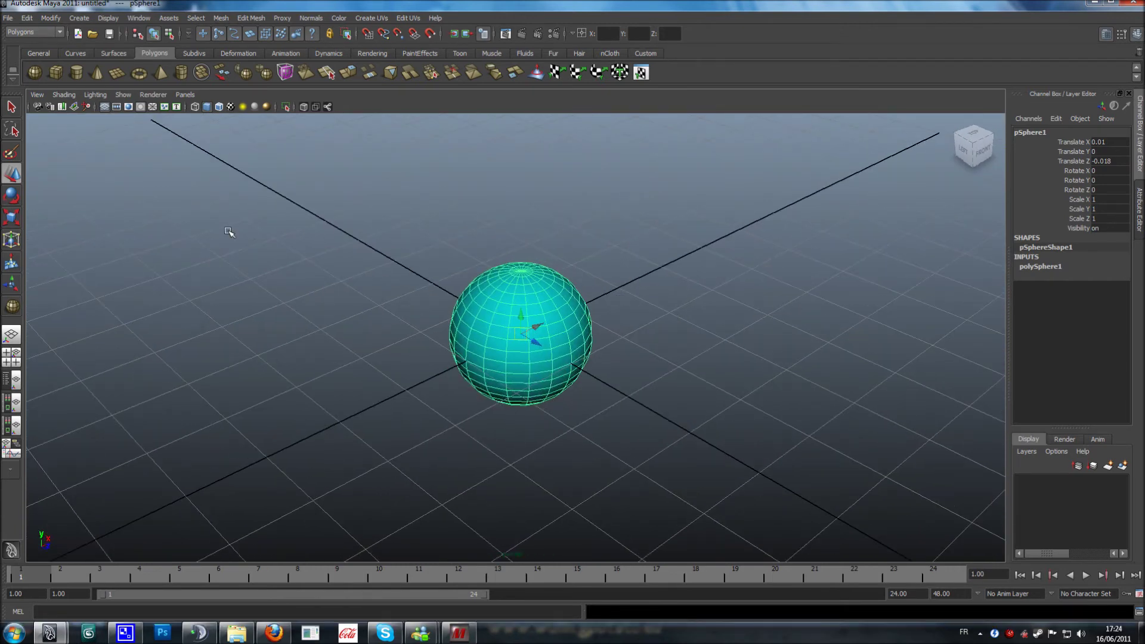
left_click_drag(586, 252, 648, 244, "alt")
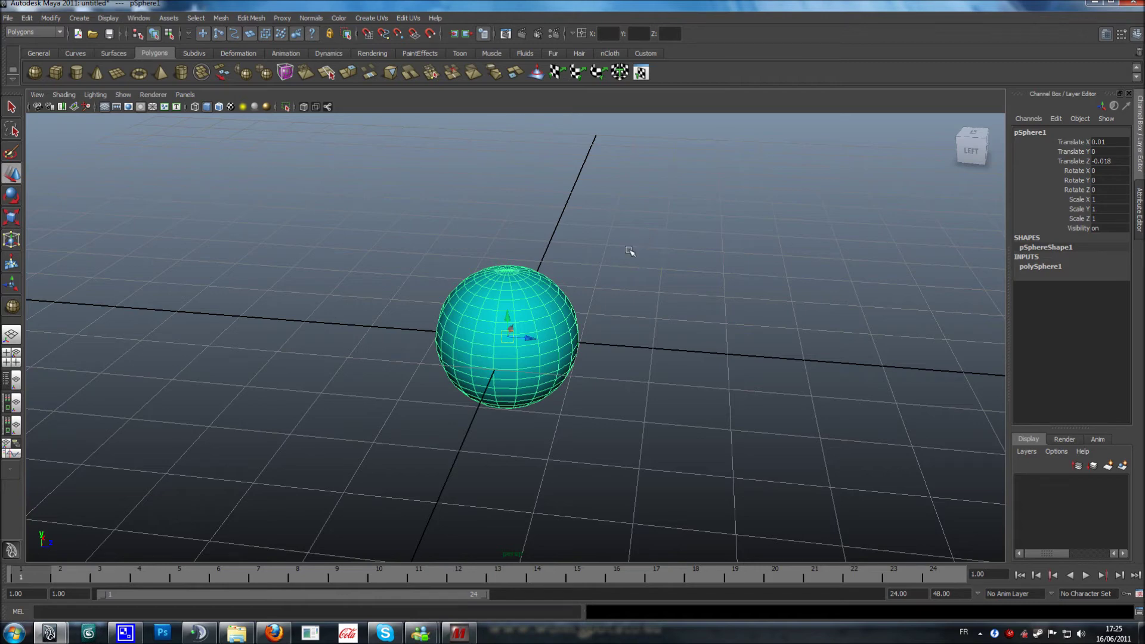
middle_click_drag(536, 312, 547, 275, "alt")
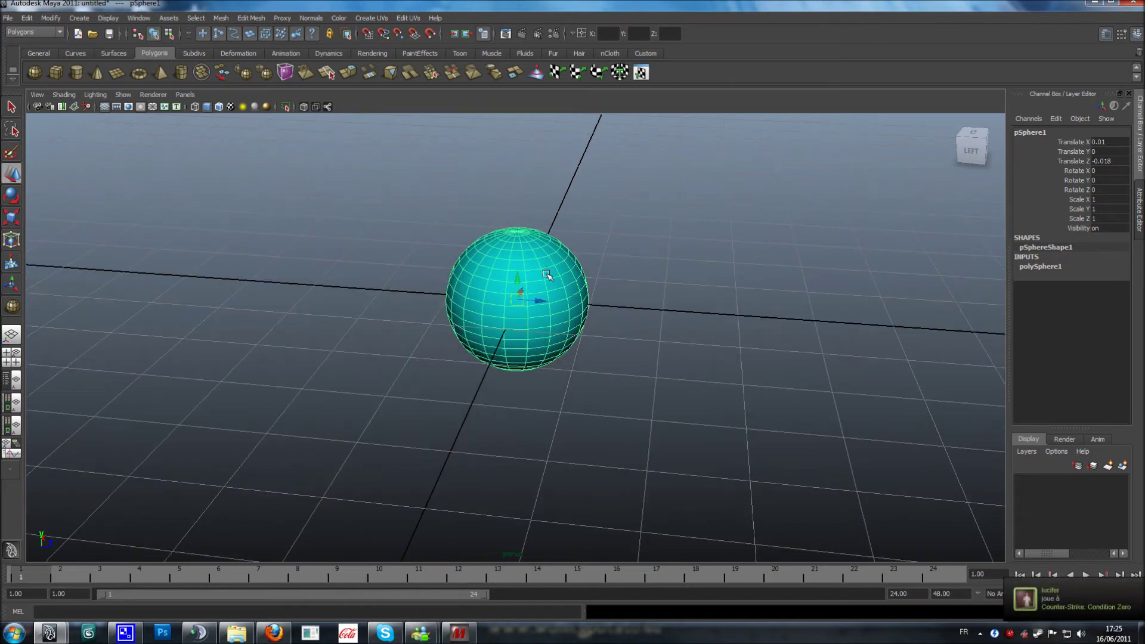
scroll(556, 306, "up", 3)
left_click_drag(568, 280, 545, 344, "alt")
Step: Set the sphere's Subdivisions Axis and Subdivisions Height to 10 each
left_click(1044, 266)
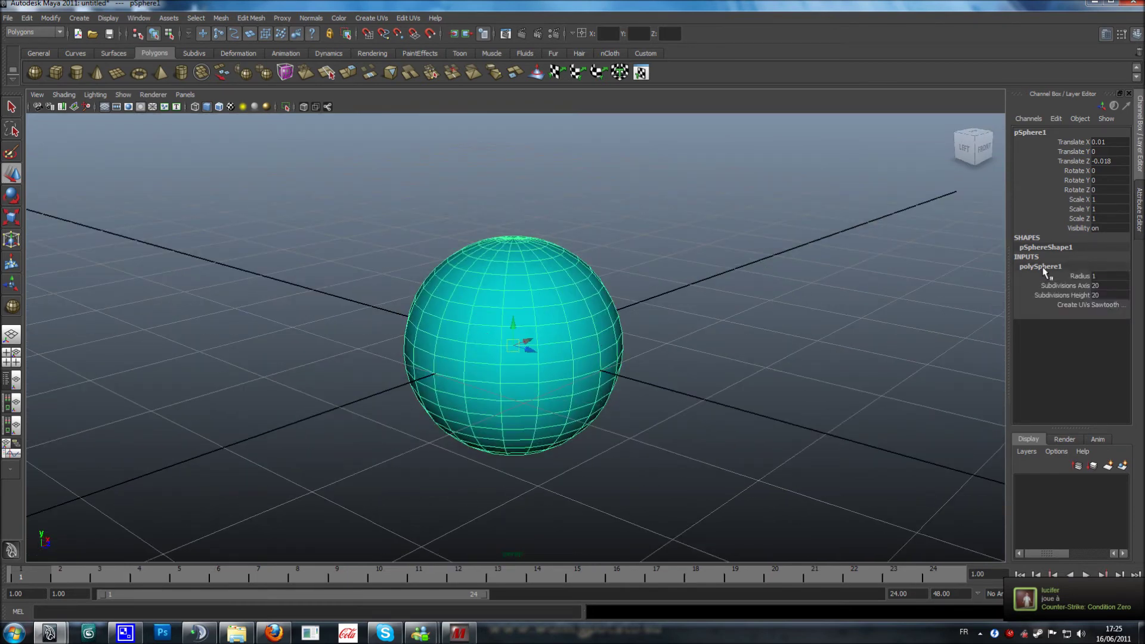
middle_click_drag(685, 284, 716, 276, "alt")
left_click_drag(716, 276, 715, 327, "alt")
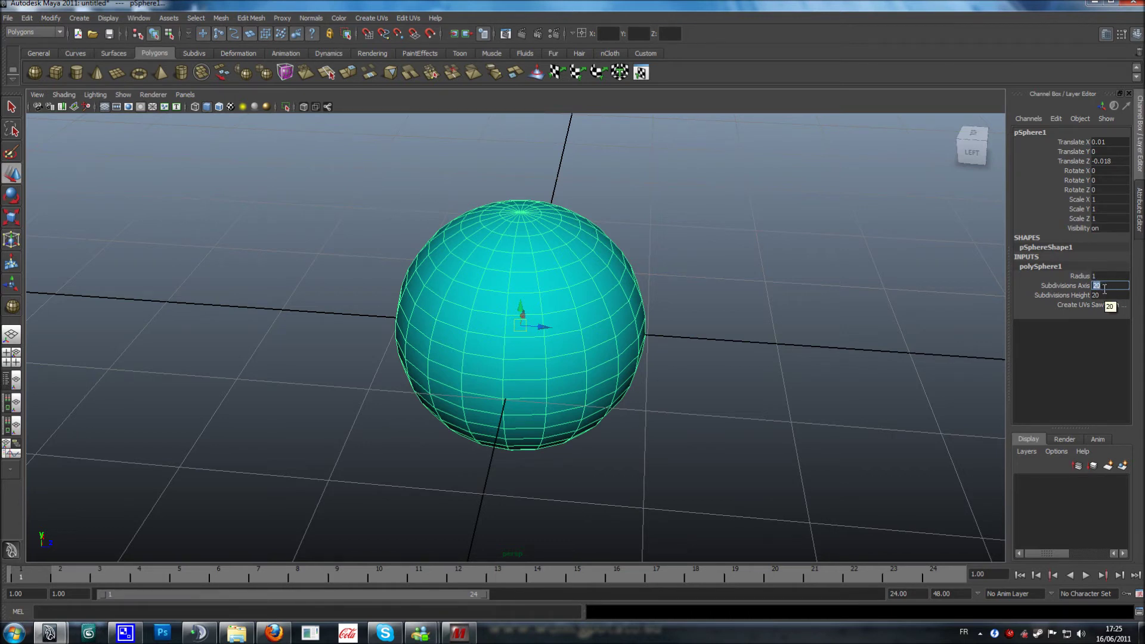
key("Return")
left_click_drag(848, 361, 869, 363, "alt")
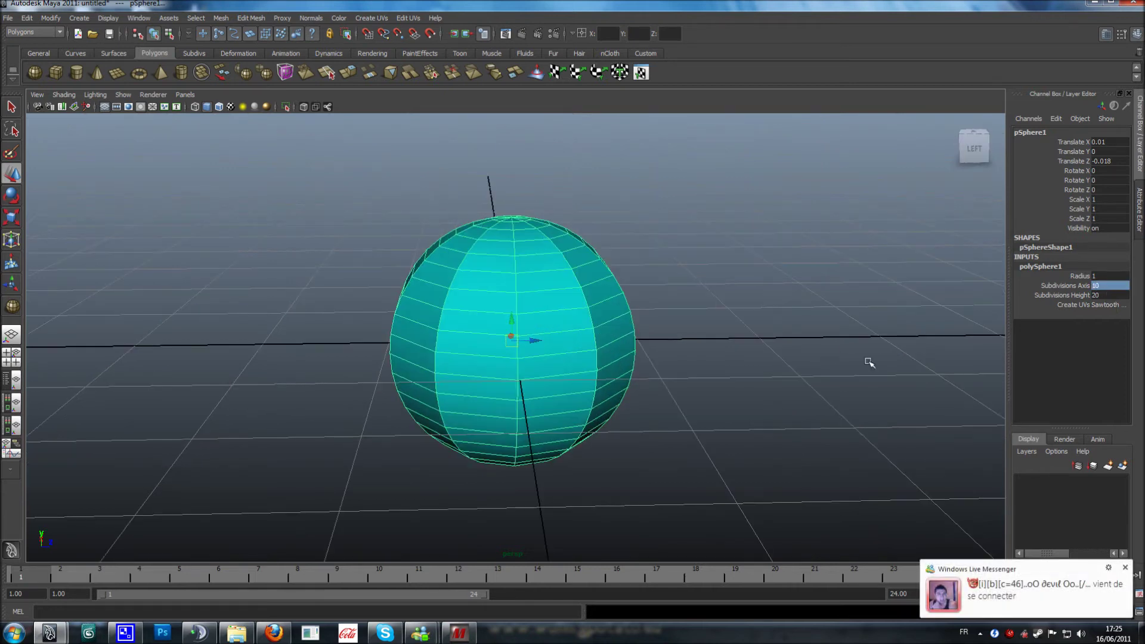
double_click(1098, 295)
key("Return")
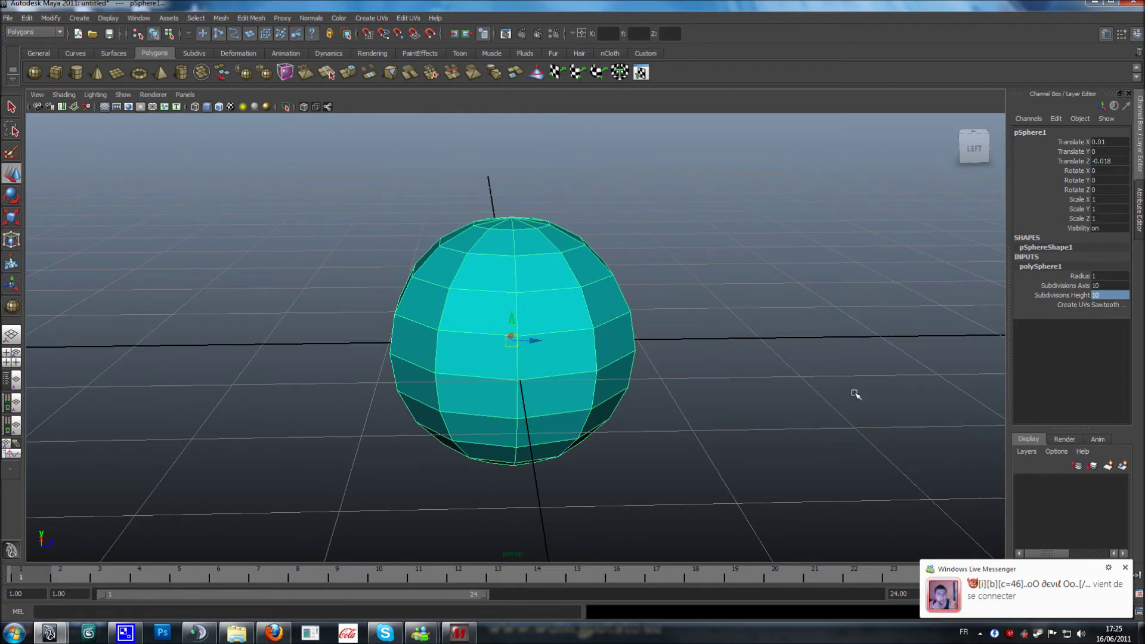
Step: Examine the coarser sphere's faceted shape from several angles and distances
left_click_drag(854, 394, 753, 409, "alt")
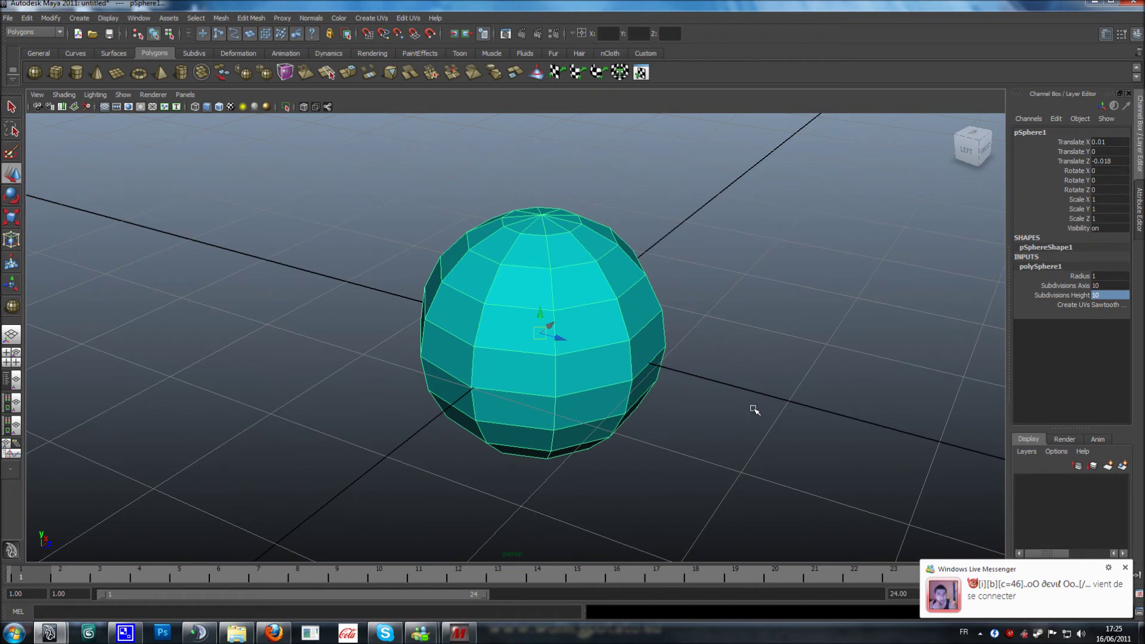
scroll(758, 424, "down", 3)
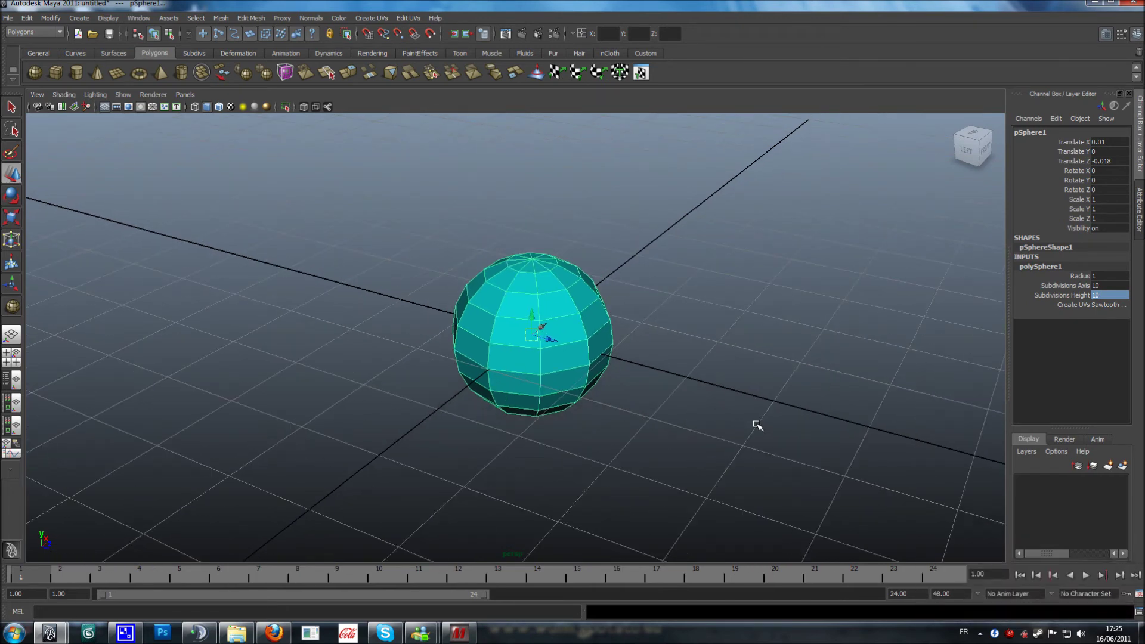
left_click_drag(758, 425, 708, 488, "alt")
left_click_drag(605, 426, 633, 436, "alt")
right_click_drag(634, 436, 679, 390, "alt")
left_click_drag(692, 388, 751, 363, "alt")
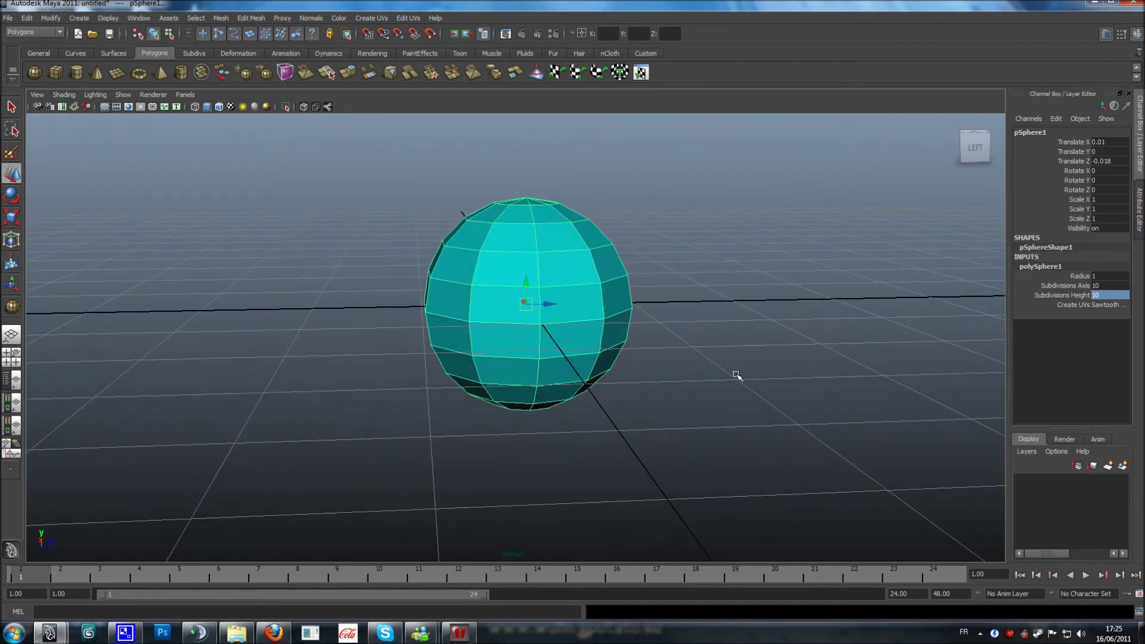
left_click_drag(705, 388, 803, 435, "alt")
left_click_drag(724, 399, 758, 360, "alt")
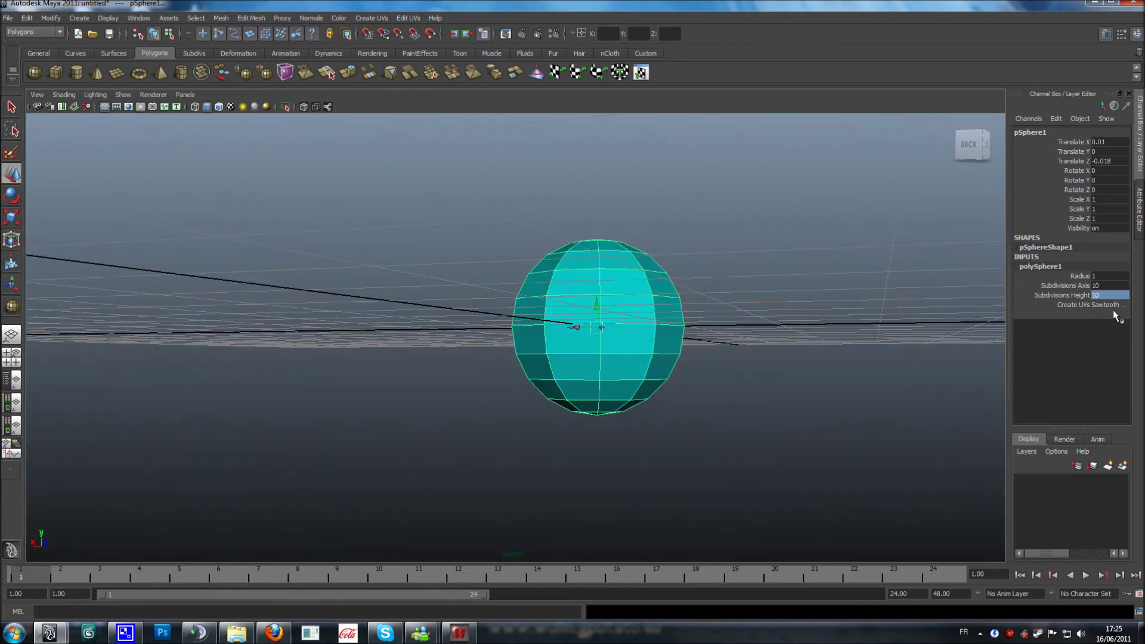
Step: Reduce both the sphere's Subdivisions Height and Subdivisions Axis to 5
type("5")
key("Return")
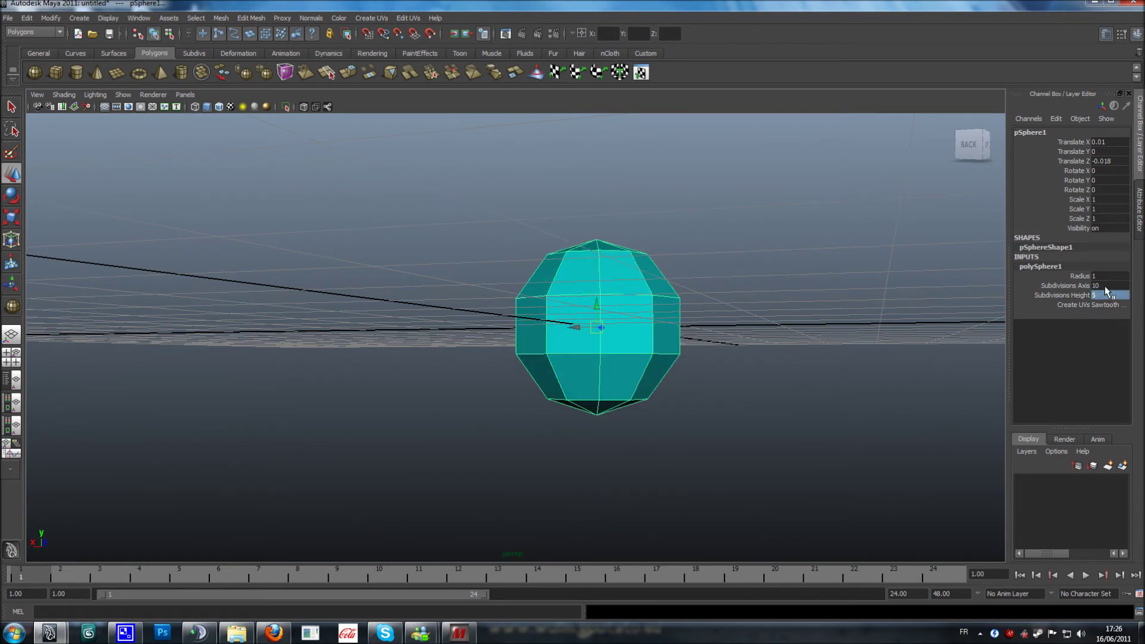
type("5")
key("Return")
left_click_drag(865, 359, 847, 375, "alt")
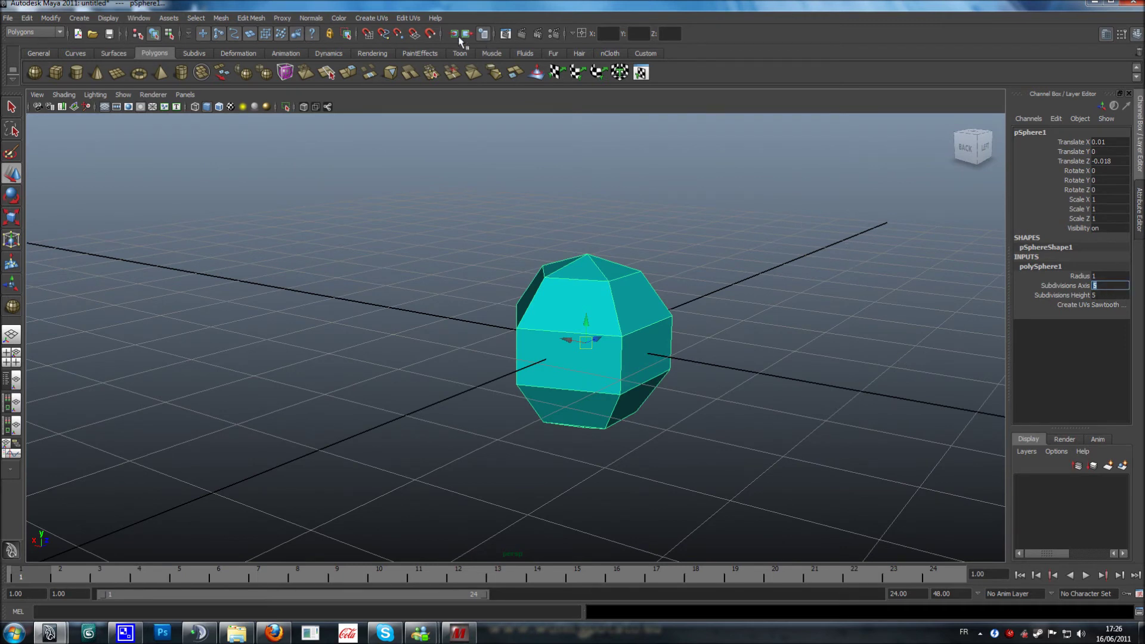
Step: Replace the low-subdivision sphere with a new polygon sphere at the origin, and activate the Move tool
right_click(601, 274)
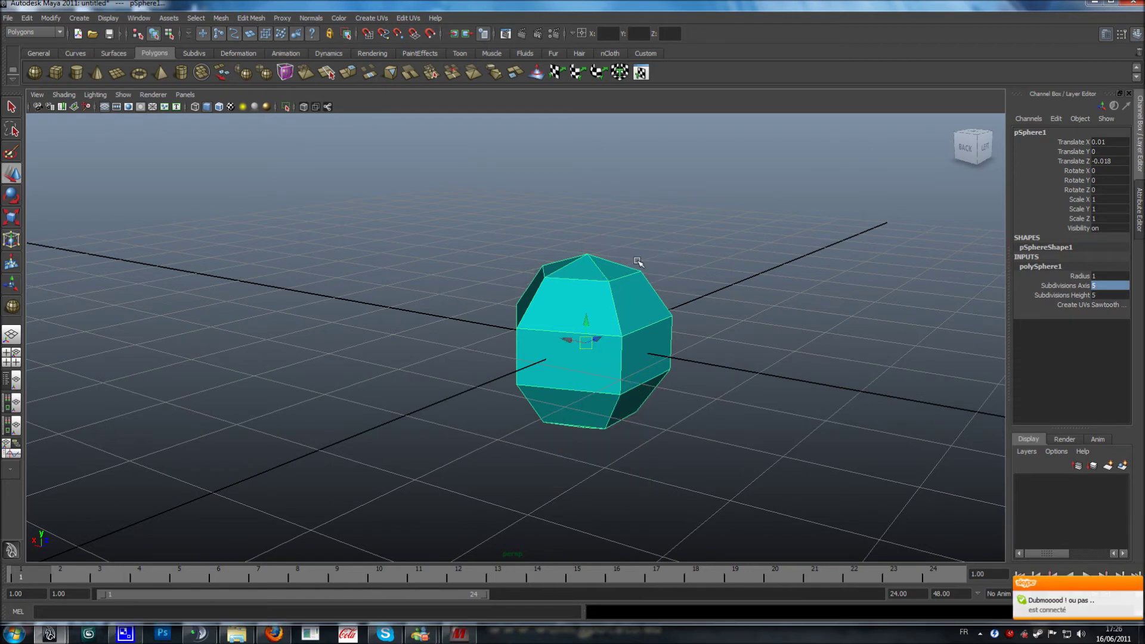
key("Delete")
left_click(35, 72)
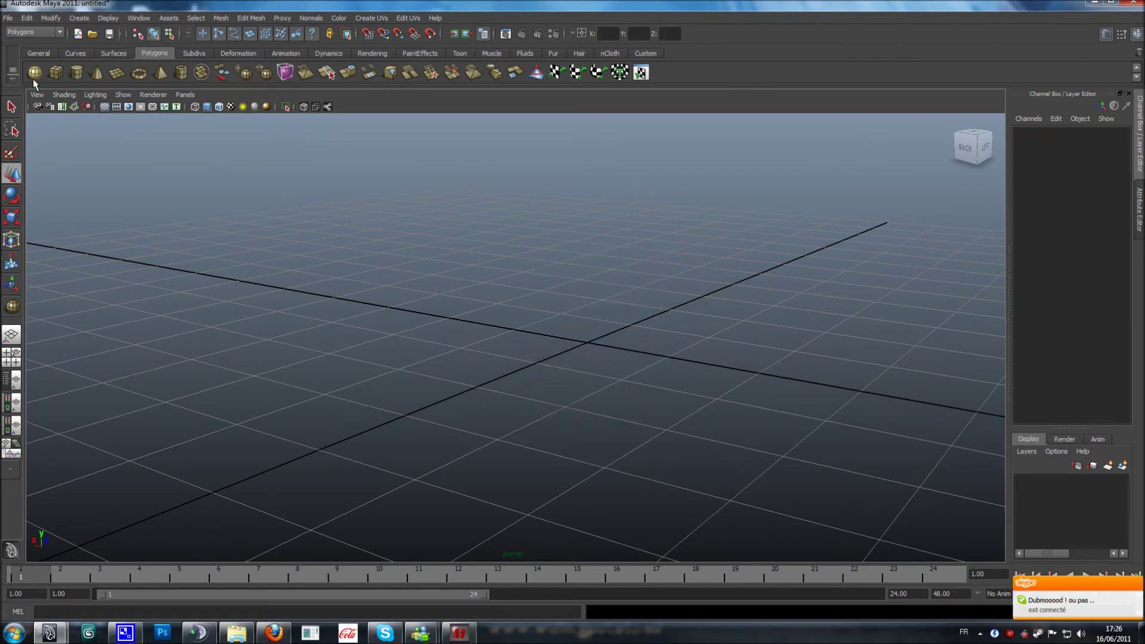
left_click_drag(537, 319, 567, 392)
scroll(600, 349, "down", 3)
scroll(540, 362, "up", 1)
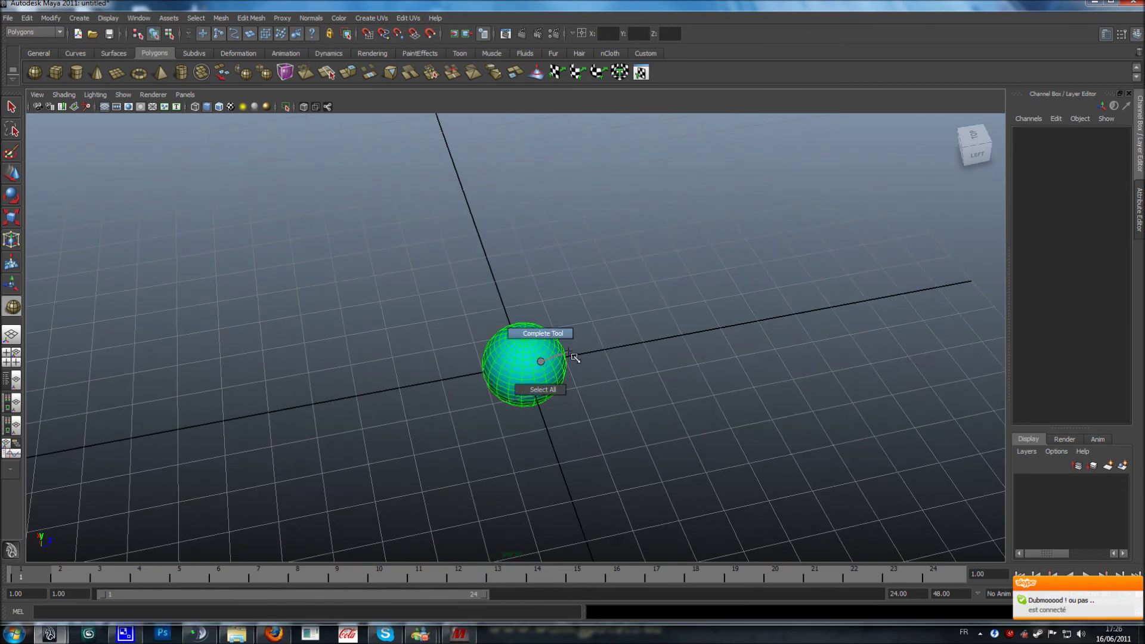
left_click(13, 174)
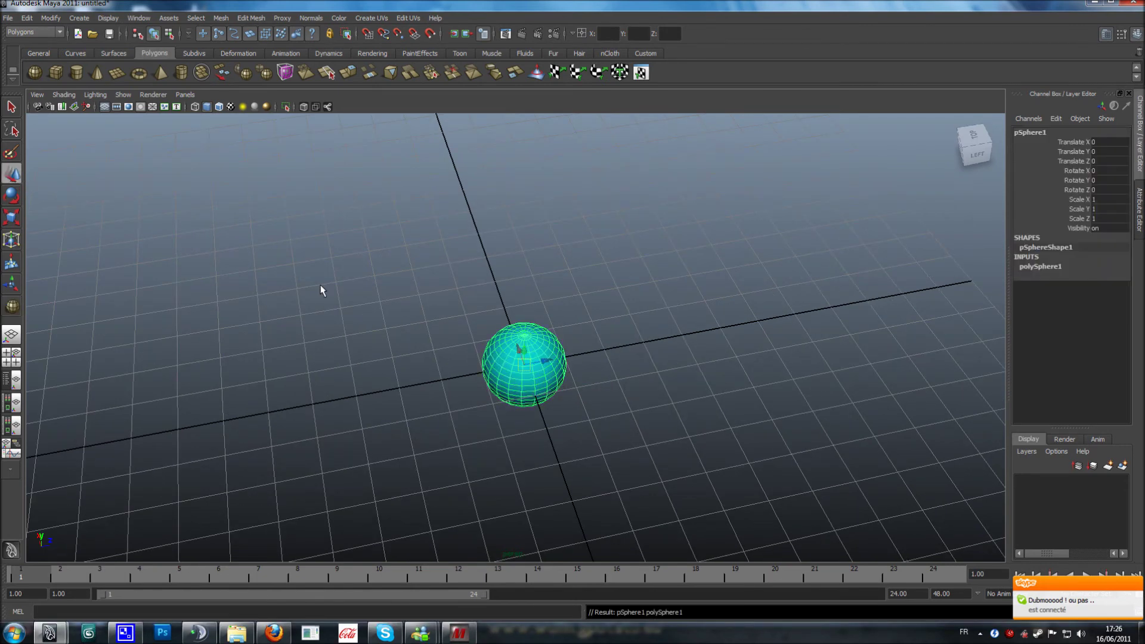
left_click_drag(319, 289, 466, 328, "alt")
Step: Place a default polygon cube away from the sphere, at about X 0.42 and Z -4.22, and delete it
left_click(56, 72)
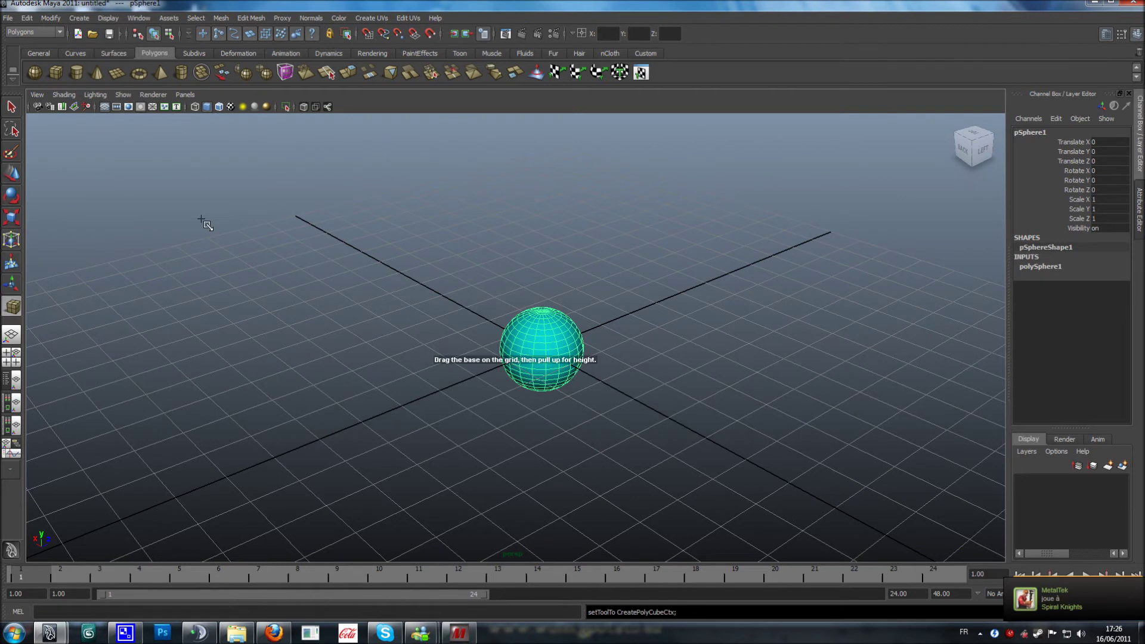
left_click(385, 404)
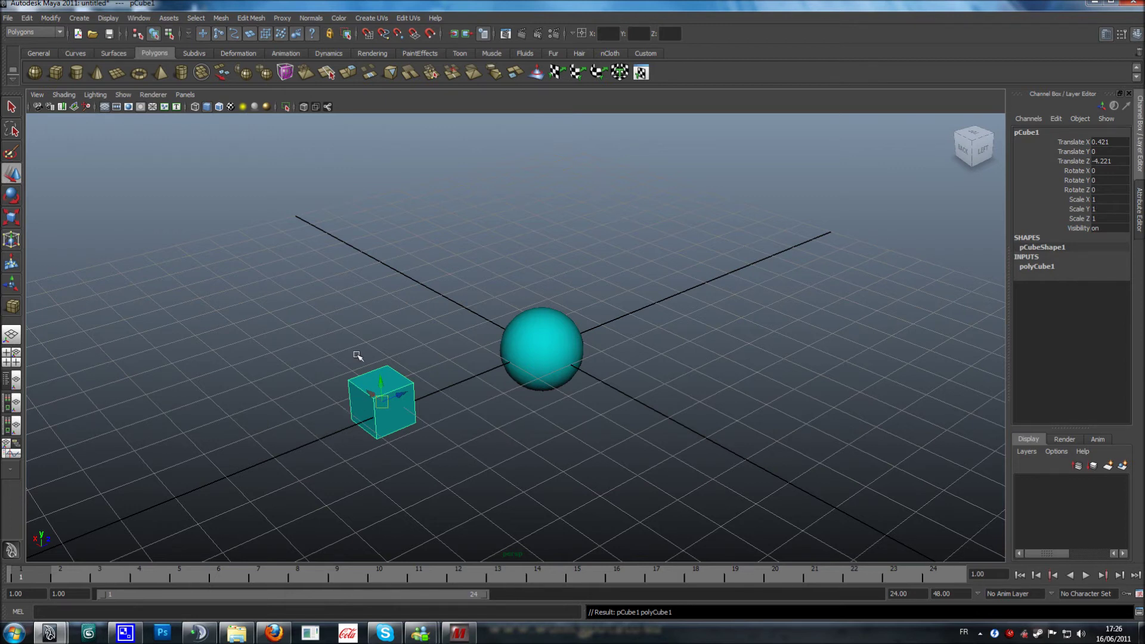
key("Delete")
Step: Draw a polygon box with a wide rectangular base on the grid beside the sphere, pull up its height, and delete it
left_click(55, 73)
left_click_drag(434, 402, 534, 373, "alt")
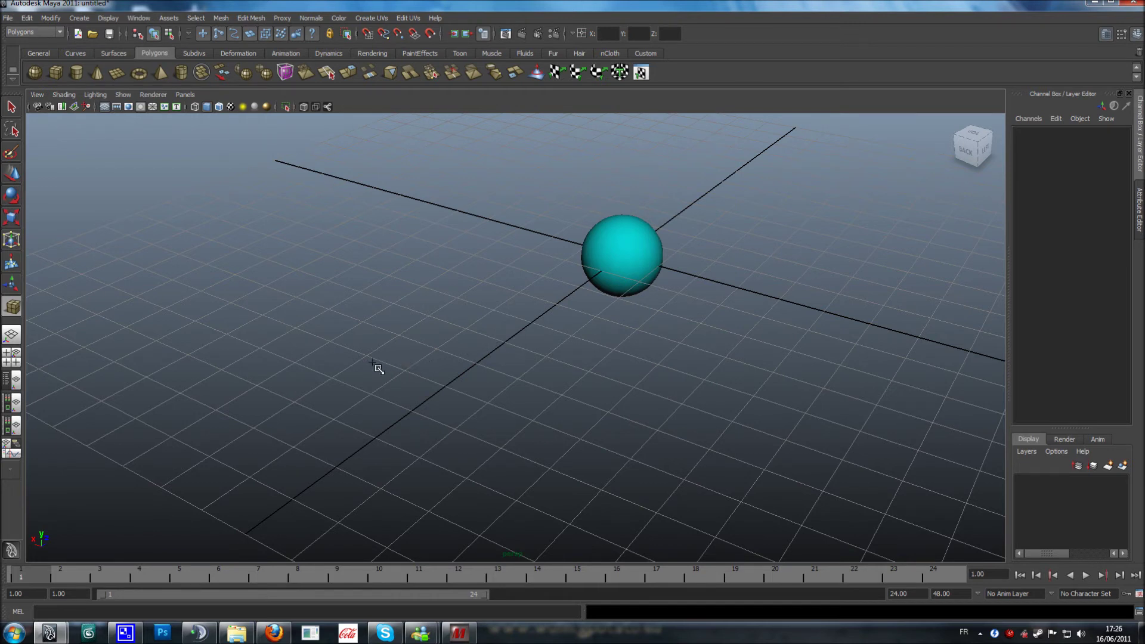
mouse_move(321, 351)
left_mouse_down()
mouse_move(417, 440)
mouse_move(538, 456)
mouse_move(641, 328)
mouse_move(780, 409)
mouse_move(628, 442)
mouse_move(669, 391)
mouse_move(670, 350)
left_mouse_up()
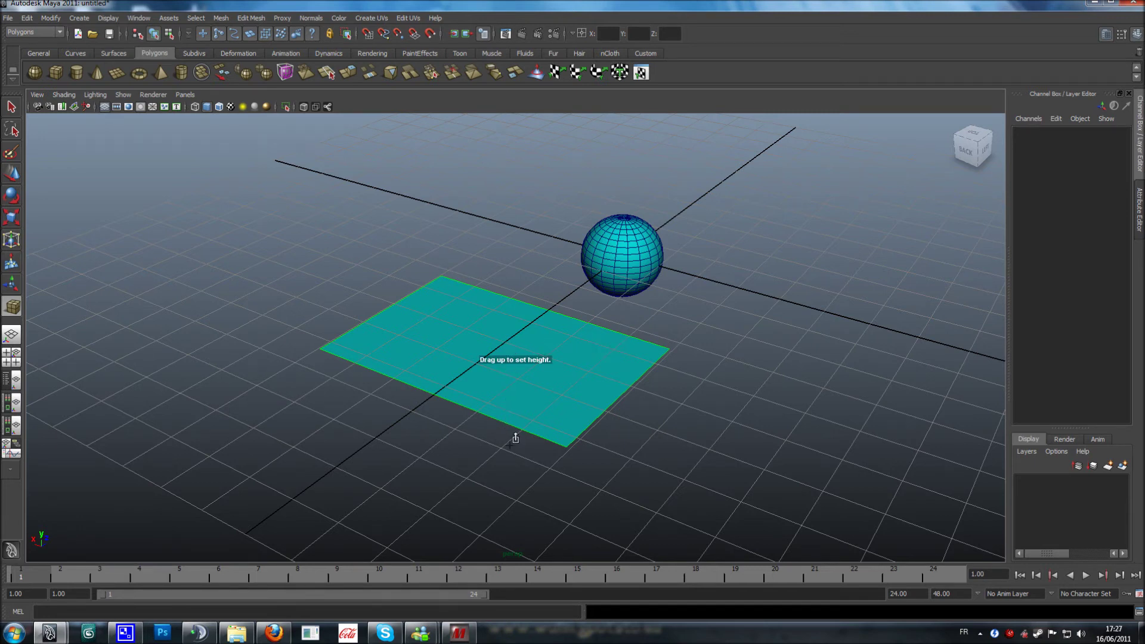
middle_click_drag(509, 442, 513, 415, "alt")
left_click_drag(507, 441, 534, 434, "alt")
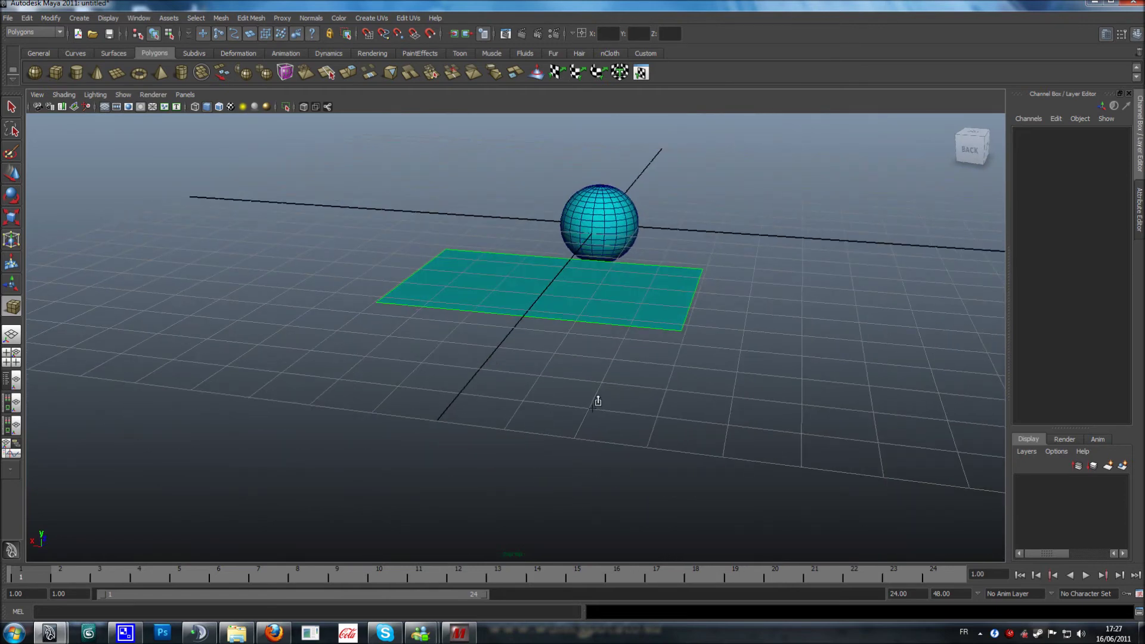
middle_click_drag(599, 406, 571, 463, "alt")
left_click_drag(571, 418, 547, 431, "alt")
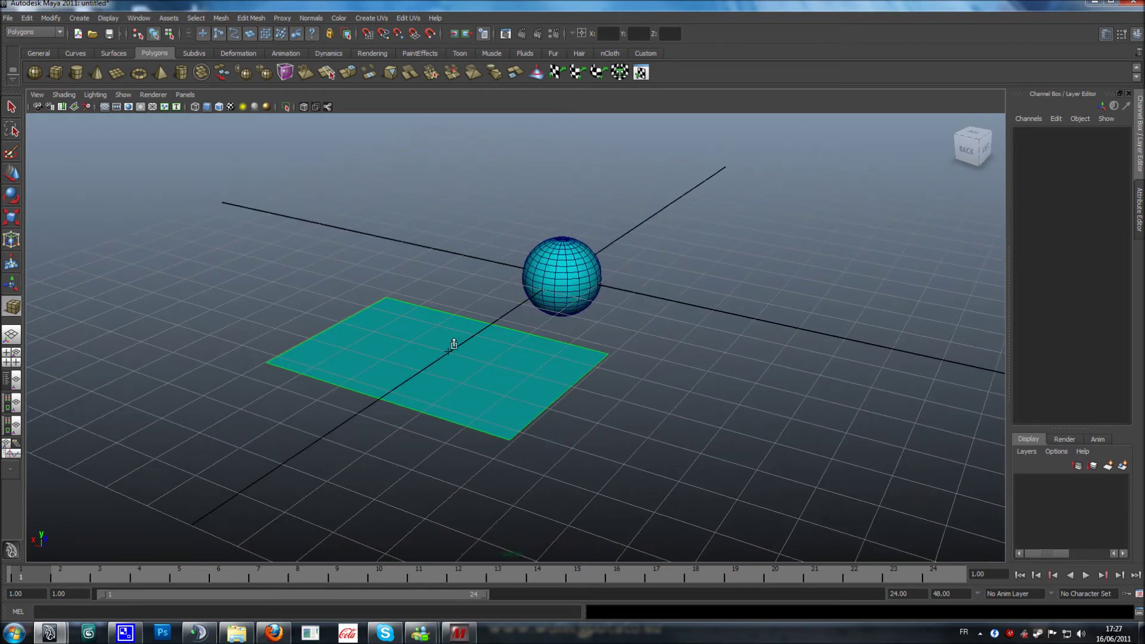
left_click_drag(454, 345, 463, 205)
left_click_drag(656, 265, 665, 371, "alt")
key("Delete")
Step: Place a second polygon sphere at about X 1.47 and Z -5.82, and delete it
left_click(34, 72)
left_click(445, 387)
left_click_drag(448, 391, 512, 423, "alt")
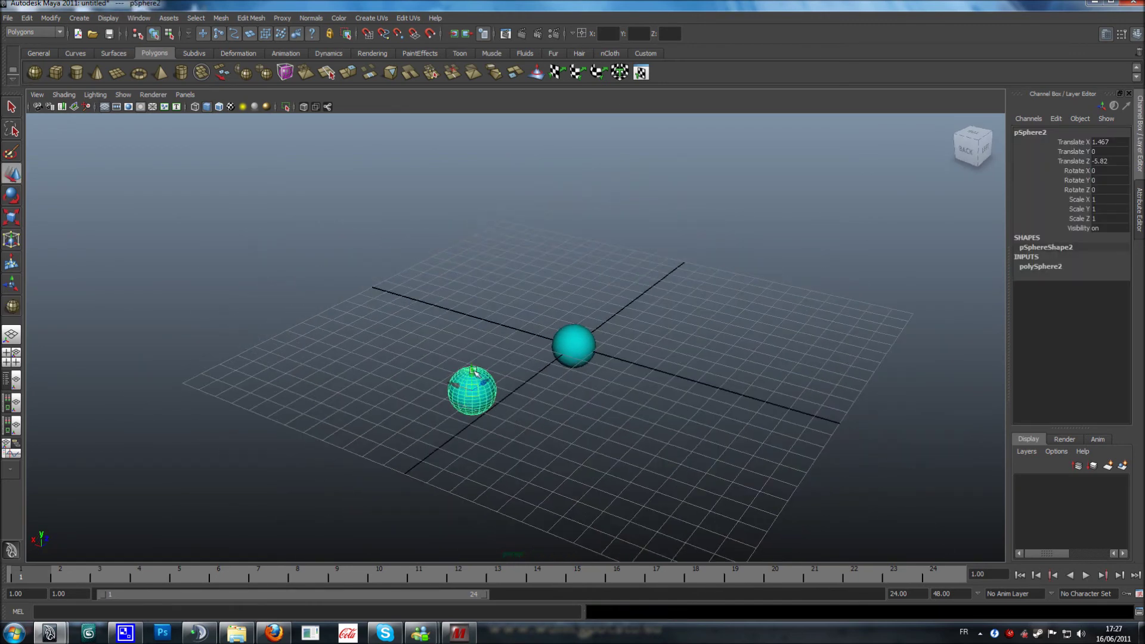
key("Delete")
Step: Draw another polygon sphere freehand on the grid and delete it, keeping only the sphere at the origin
left_click(35, 72)
left_click_drag(417, 392, 471, 461)
mouse_move(557, 430)
left_mouse_down("alt")
mouse_move(424, 455)
mouse_move(564, 426)
left_mouse_up("alt")
key("Delete")
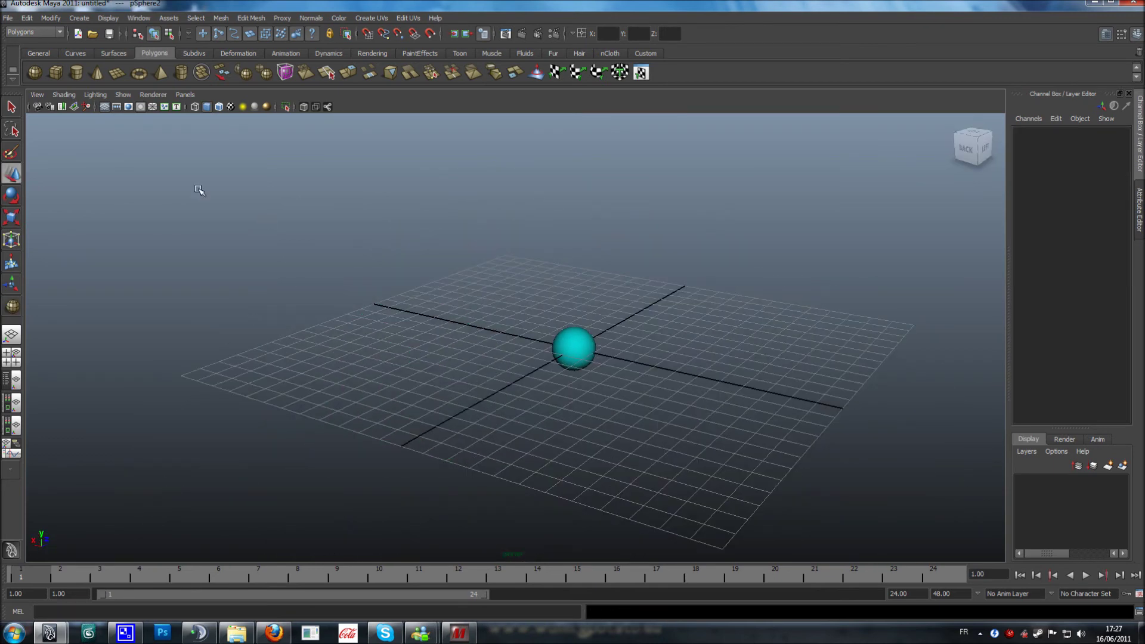
Step: Draw a large polygon torus on the grid beside the sphere, centred at about X 1.72 and Z -8.96
left_click(138, 75)
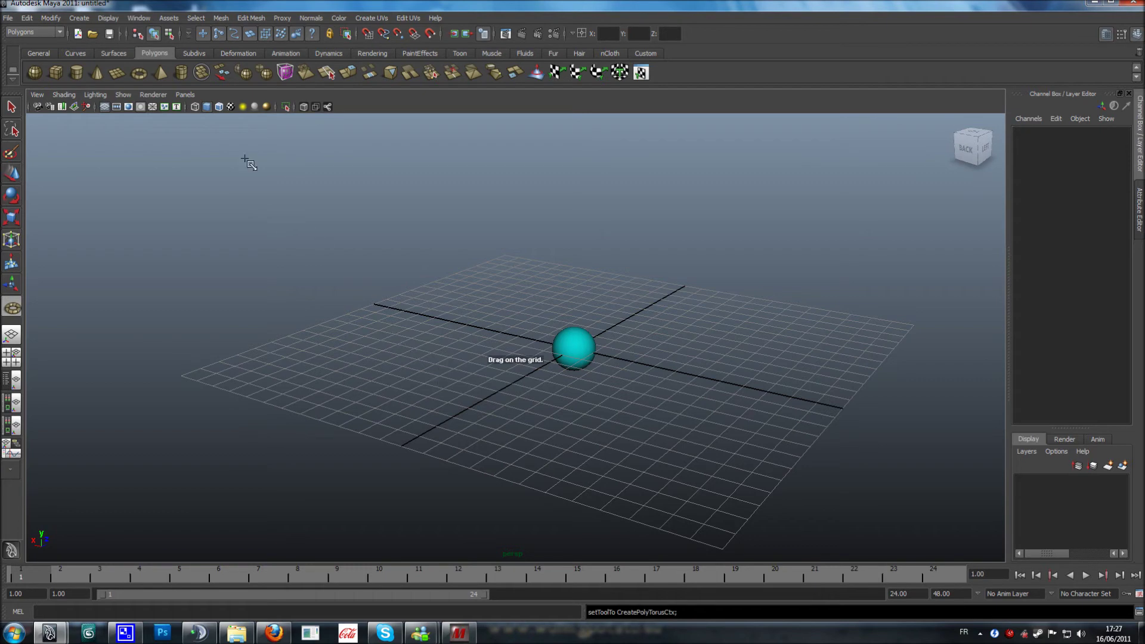
left_click_drag(478, 246, 410, 246, "alt")
left_click_drag(378, 355, 548, 394)
left_click_drag(681, 343, 621, 422, "alt")
left_click_drag(504, 346, 443, 345)
left_click_drag(517, 372, 617, 419, "alt")
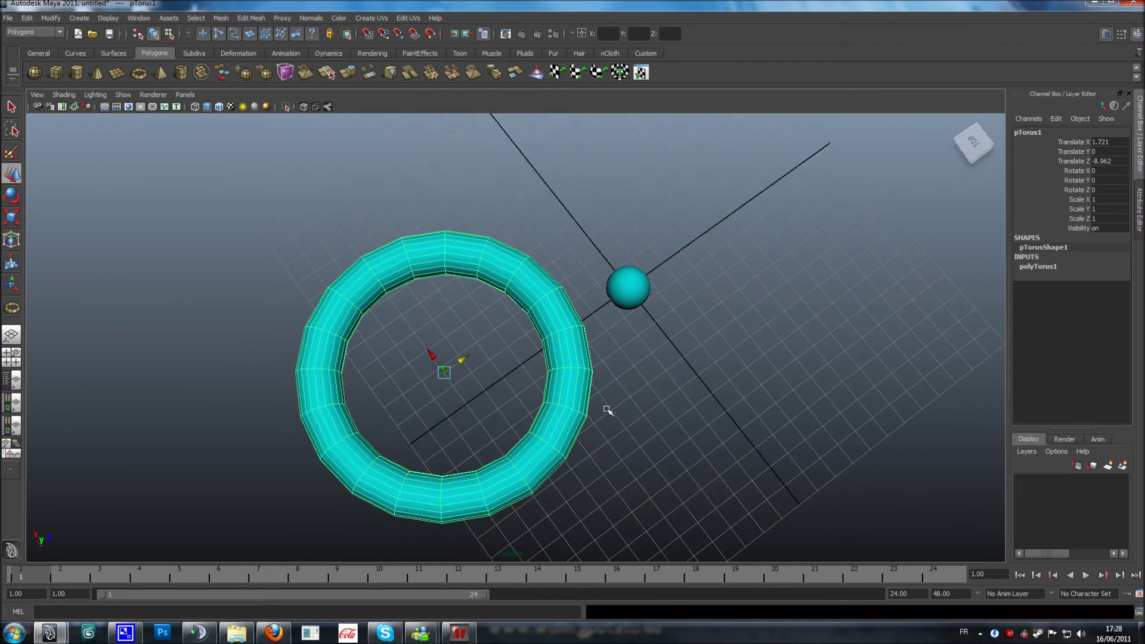
Step: In the top view, select all faces of the torus's right half and extract them into a separate mesh
left_click_drag(641, 388, 530, 375, "alt")
key("space")
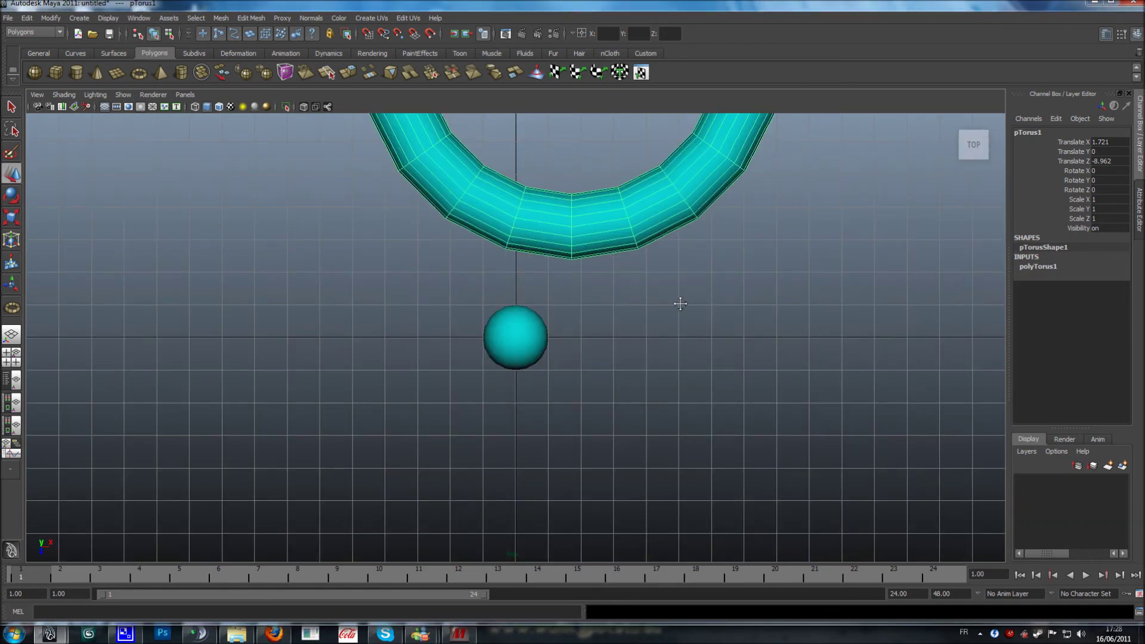
middle_click_drag(685, 266, 654, 491, "alt")
scroll(657, 481, "down", 4)
middle_click_drag(666, 418, 630, 467, "alt")
right_click_drag(514, 211, 518, 245)
left_click_drag(506, 174, 688, 529)
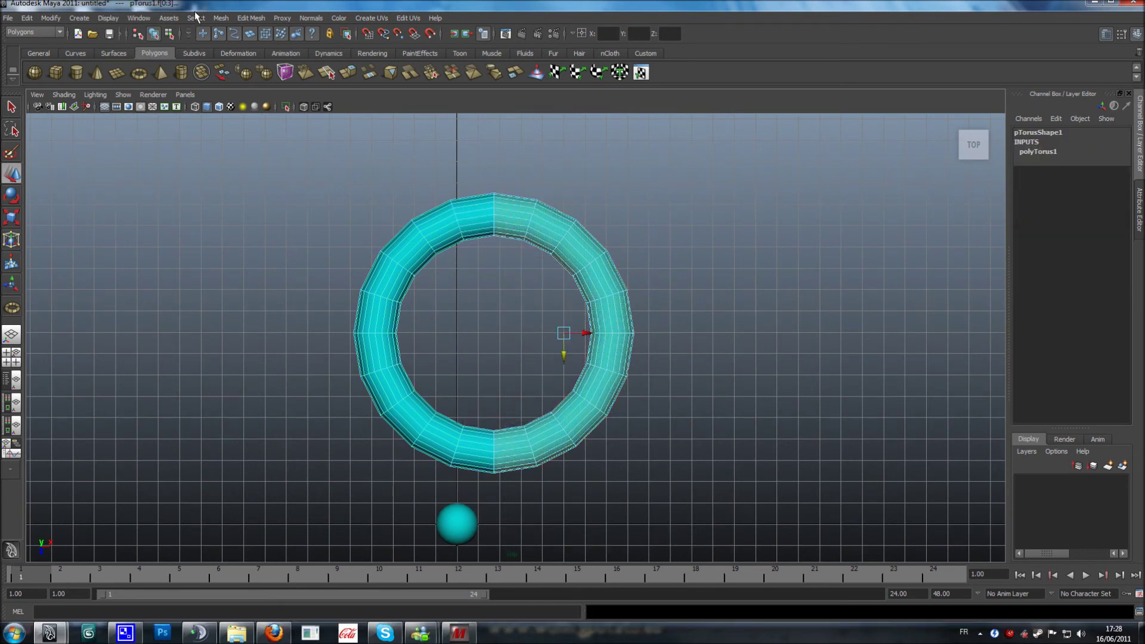
left_click(220, 18)
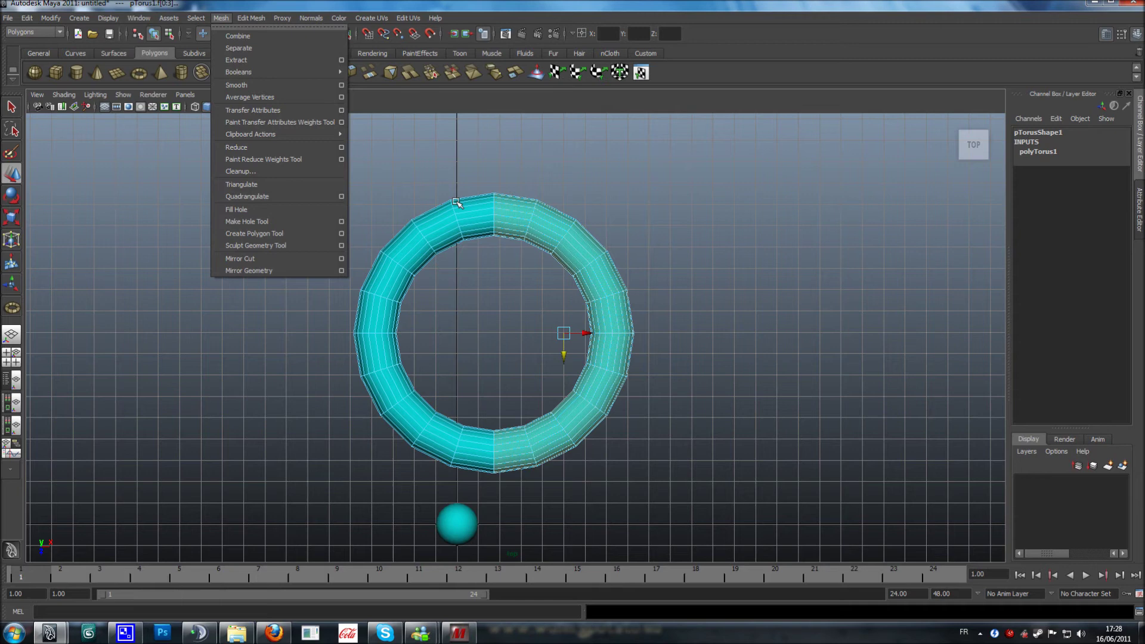
left_click(257, 62)
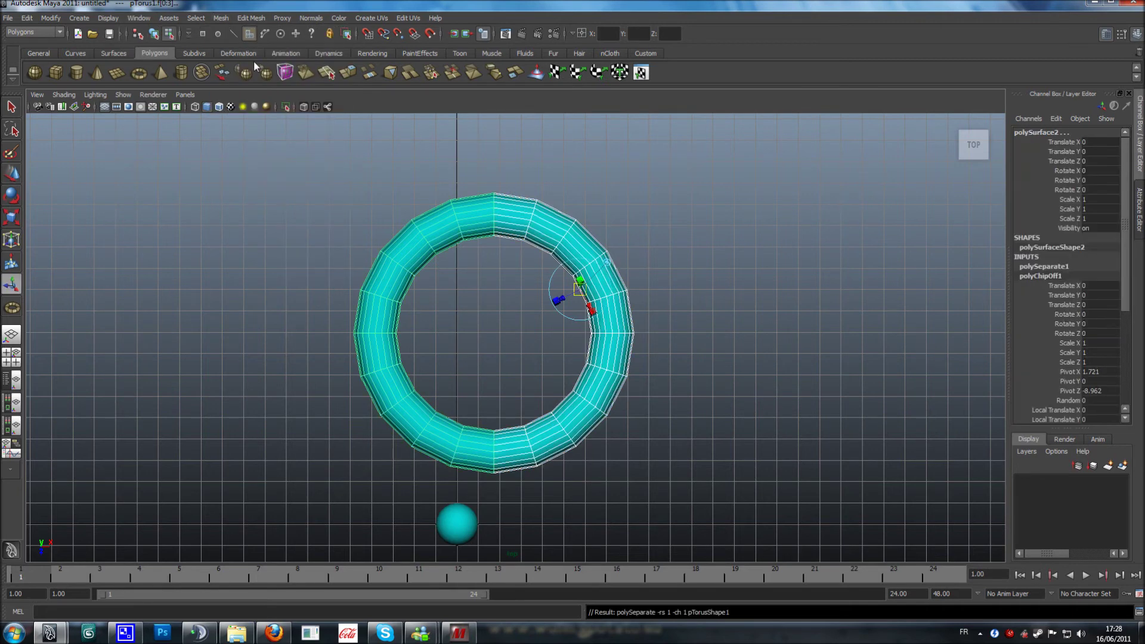
Step: Move the extracted right half of the torus away along X to about 7.85
left_click(11, 174)
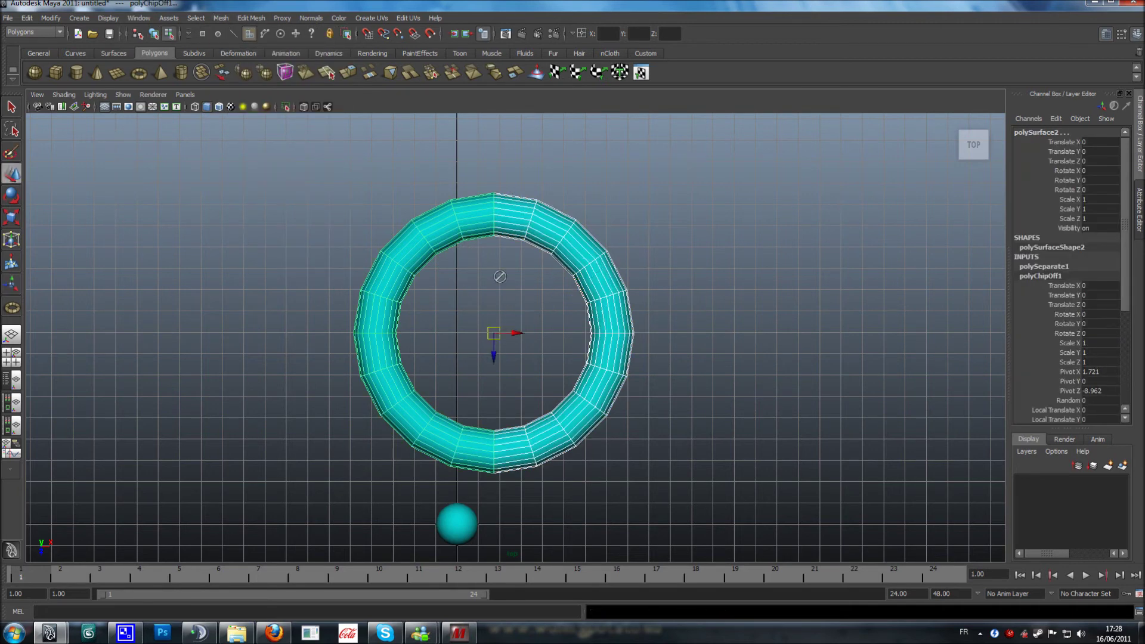
right_click_drag(560, 240, 580, 242)
left_click(624, 371)
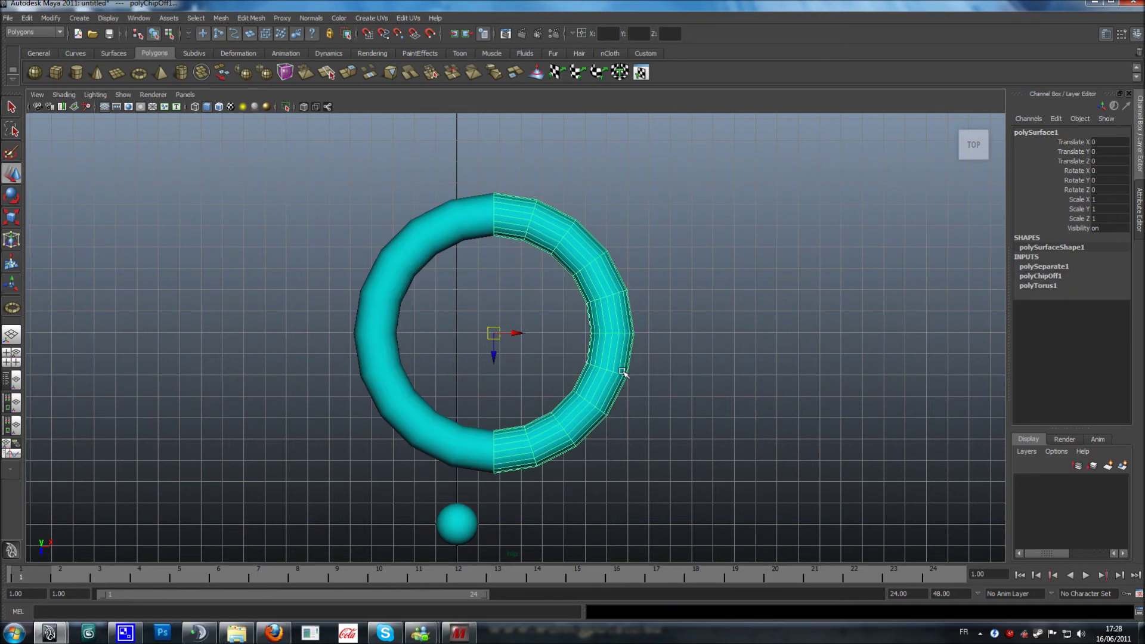
left_click_drag(517, 335, 683, 348)
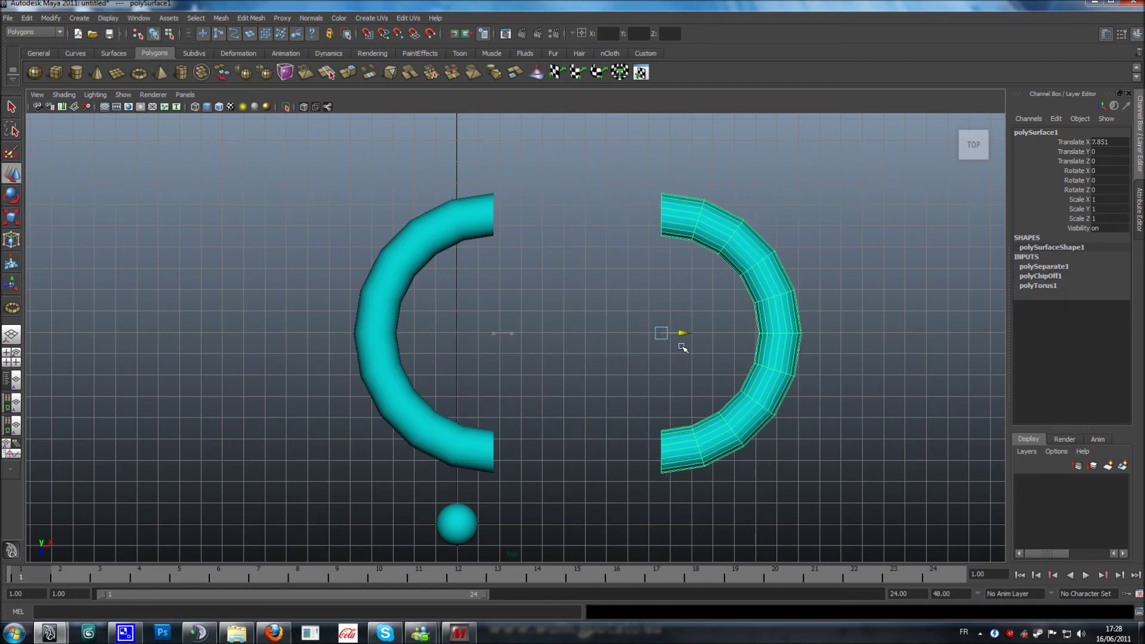
Step: Select both torus halves and combine them into a single mesh
right_click(711, 221)
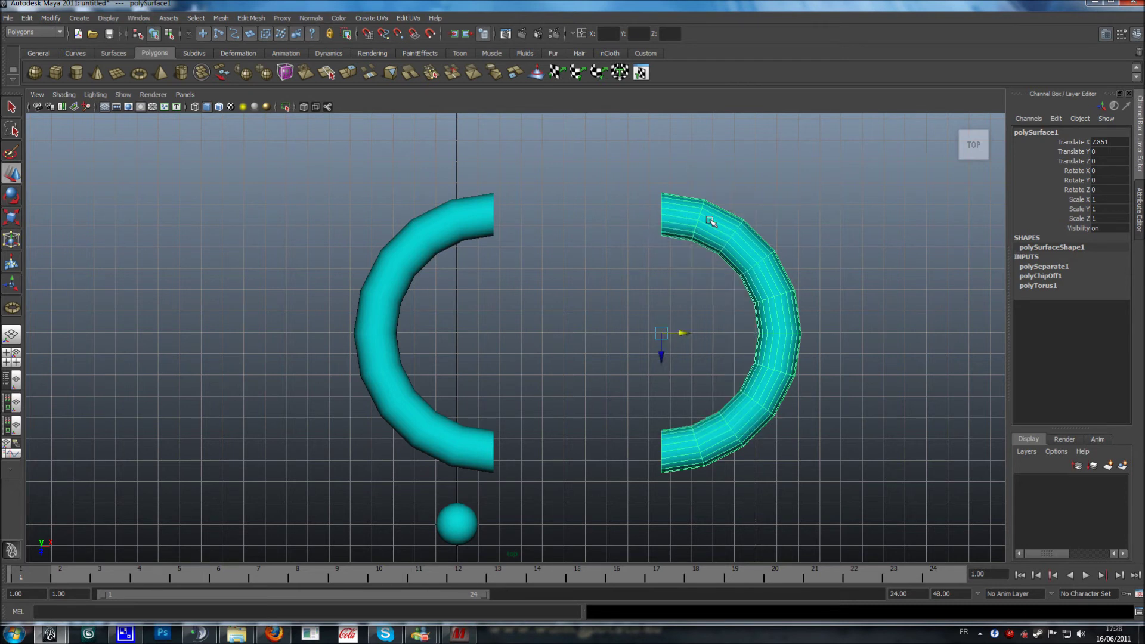
left_click(423, 225, "shift")
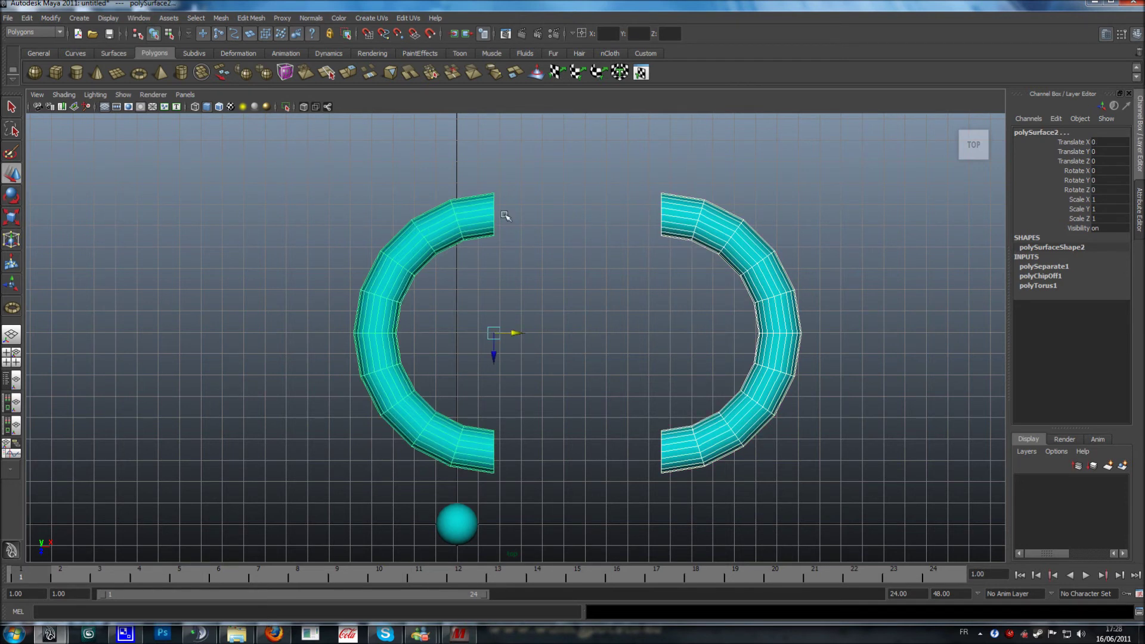
left_click(221, 18)
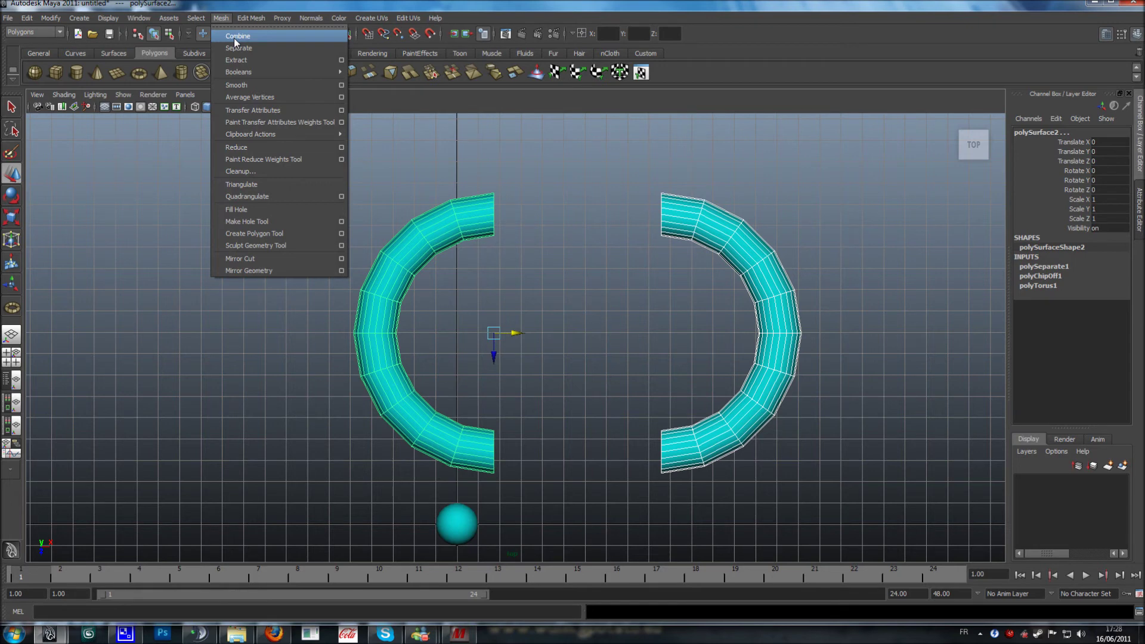
left_click(234, 37)
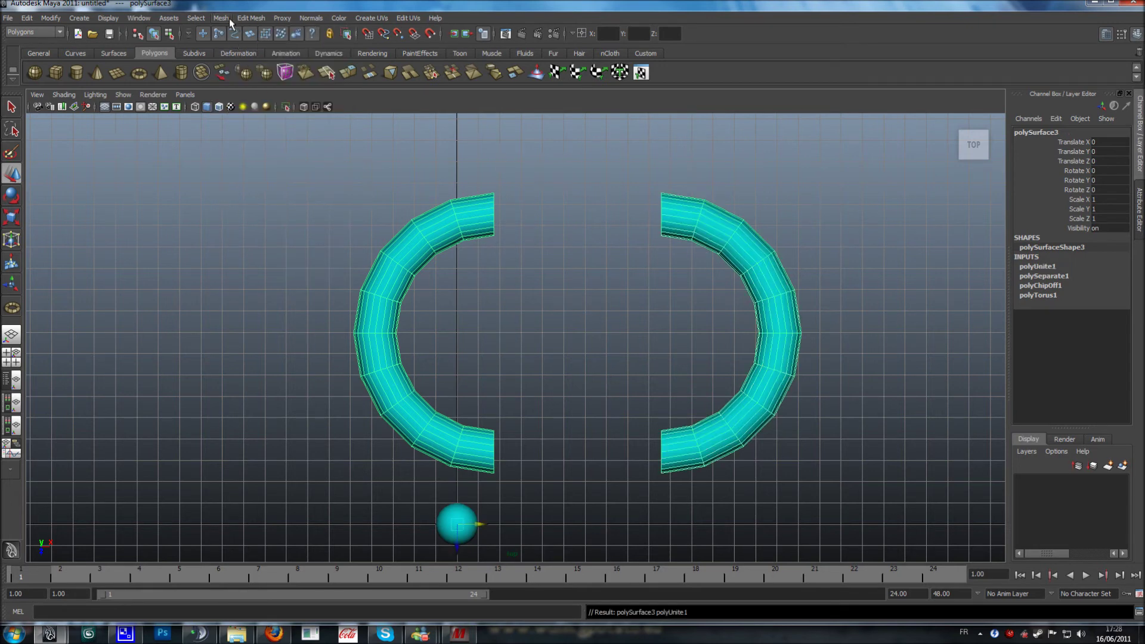
Step: Separate the combined mesh into its two torus halves, and combine them into one mesh again
left_click(229, 18)
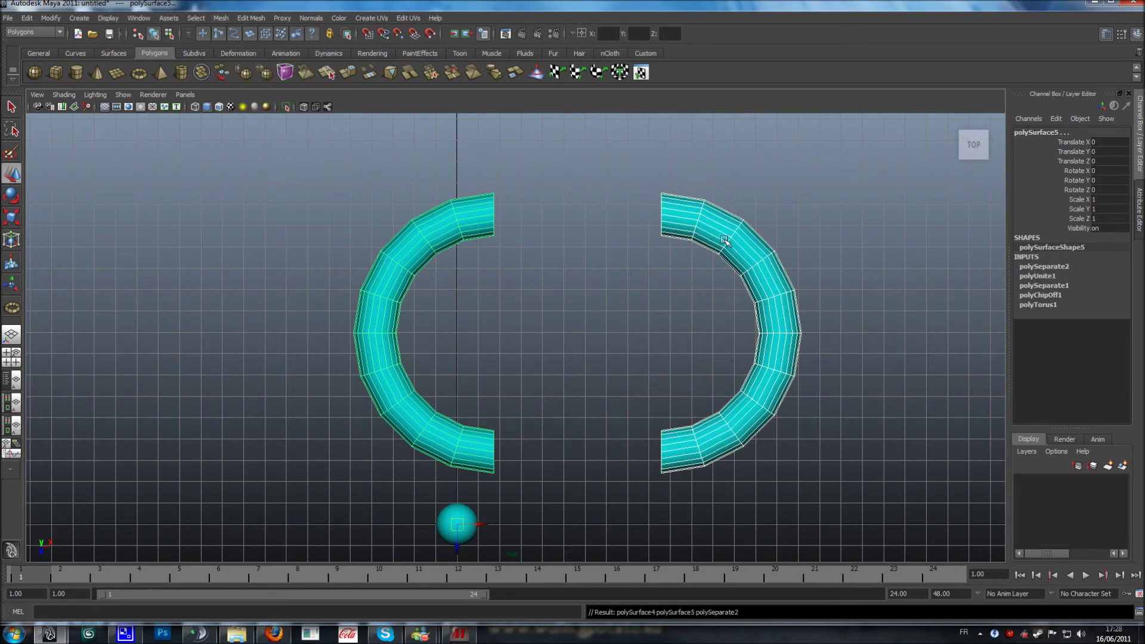
left_click(596, 320)
left_click(710, 231)
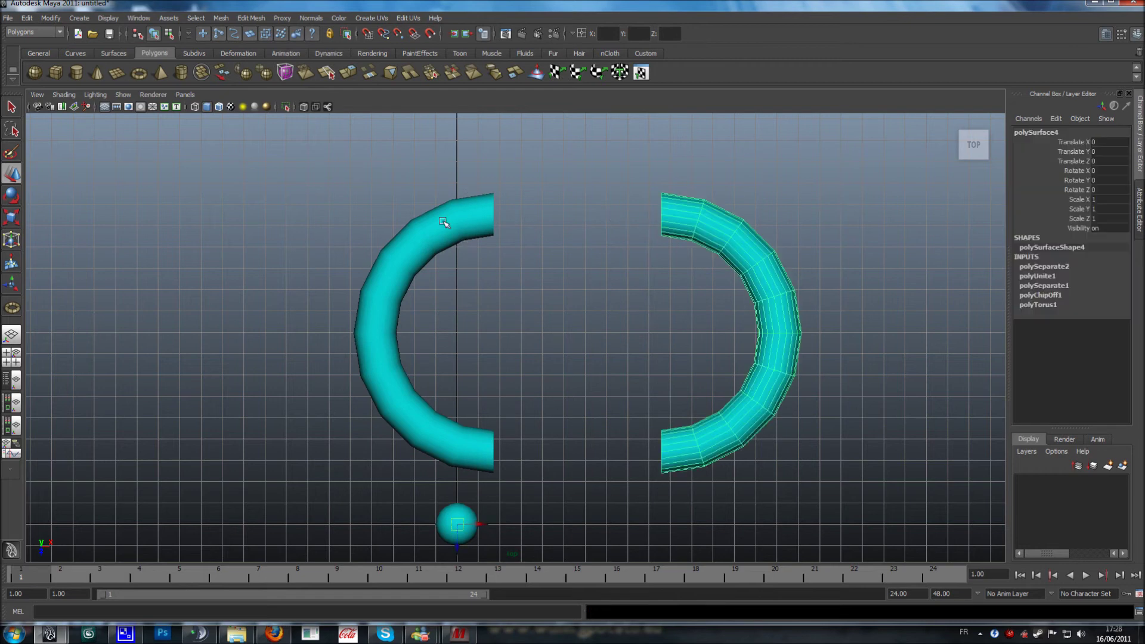
left_click(444, 223)
left_click(709, 211, "shift")
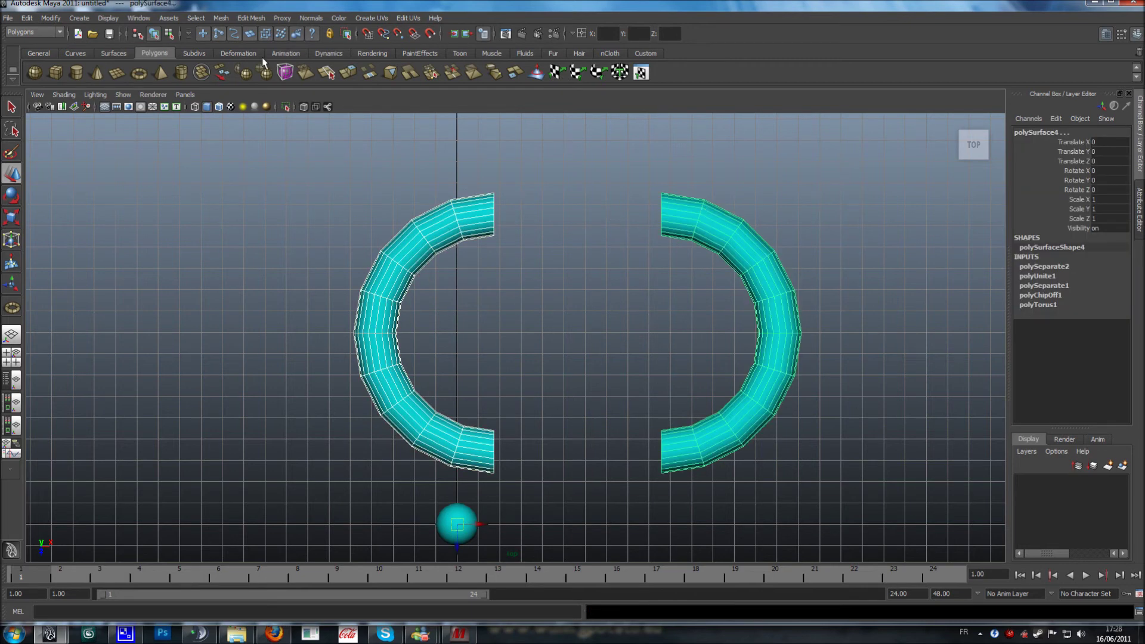
left_click(228, 19)
left_click(230, 43)
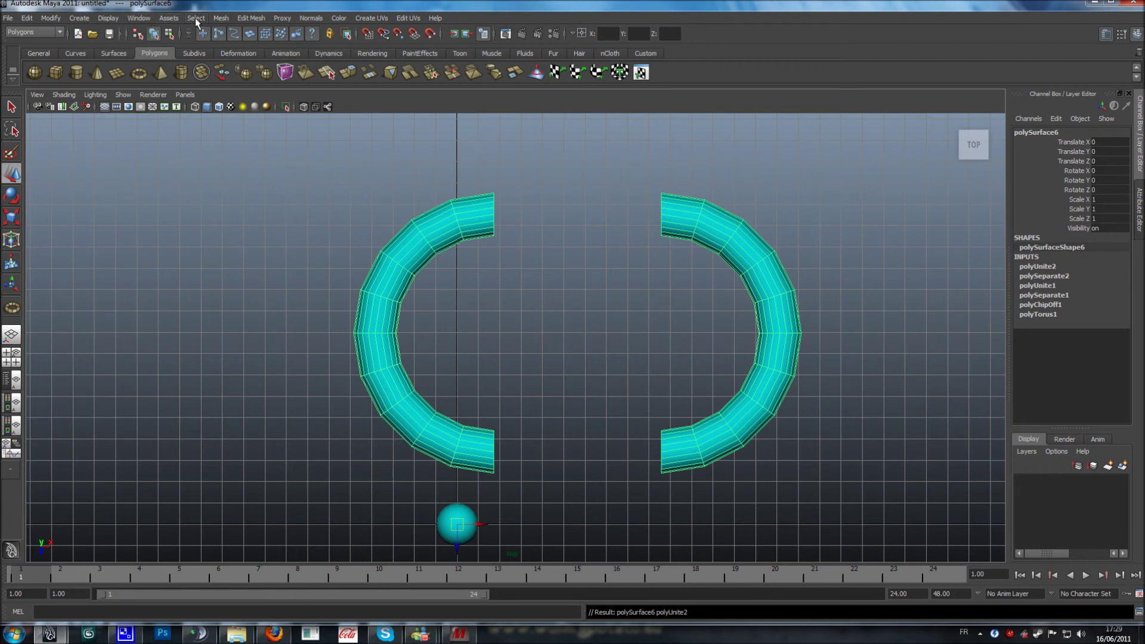
Step: Switch the menu set to Animation and back to Polygons, and try Combine on the already combined mesh
left_click(49, 33)
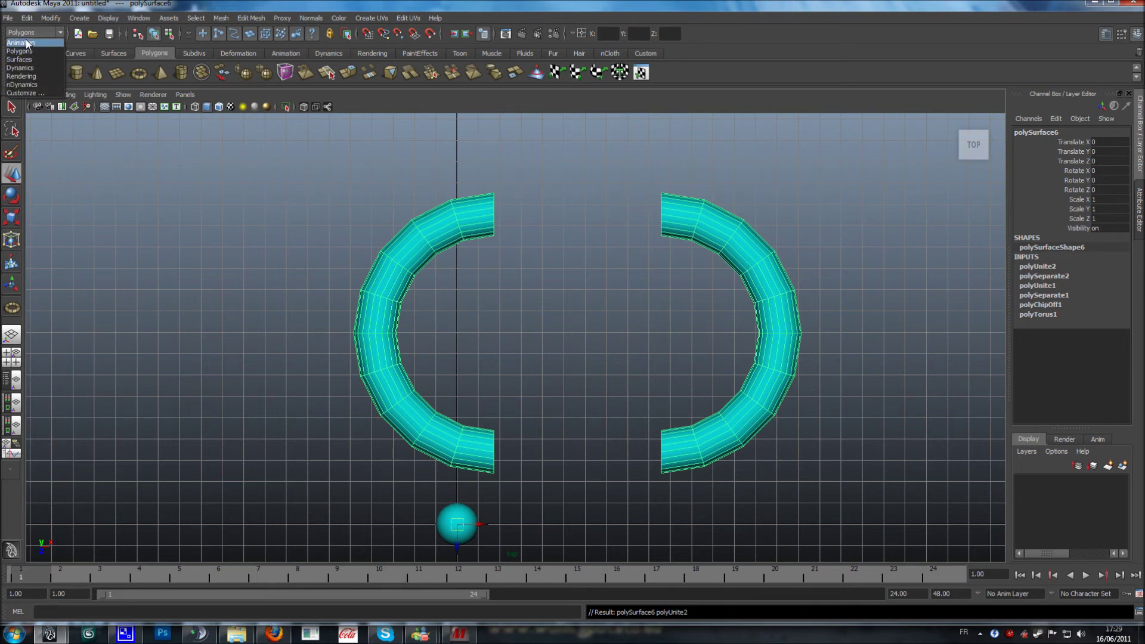
left_click(26, 43)
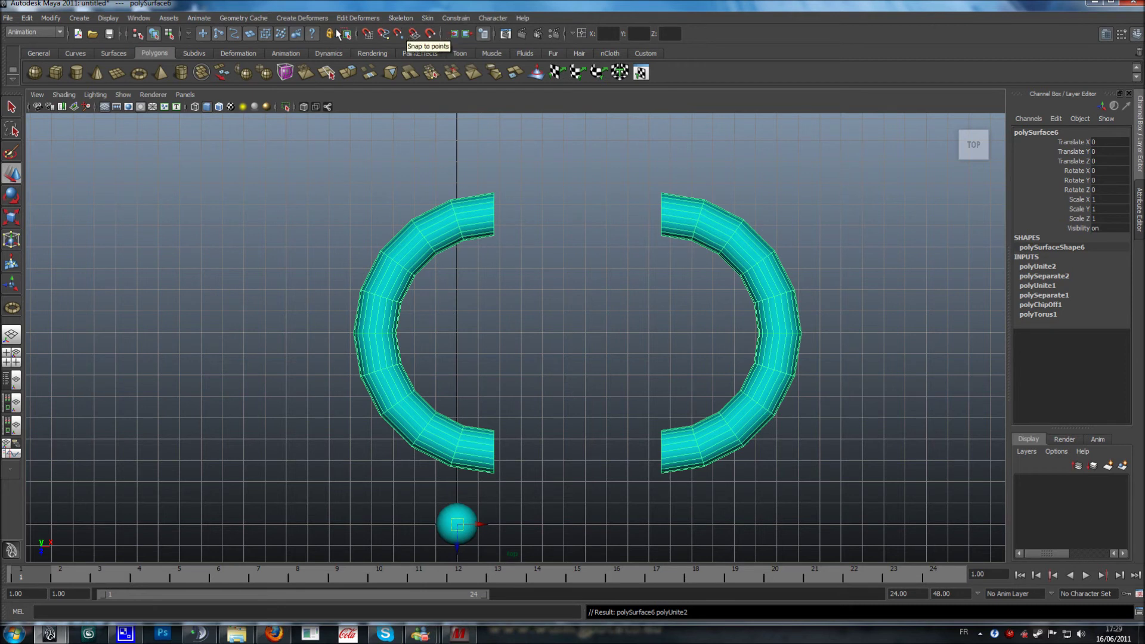
left_click(34, 32)
left_click(27, 53)
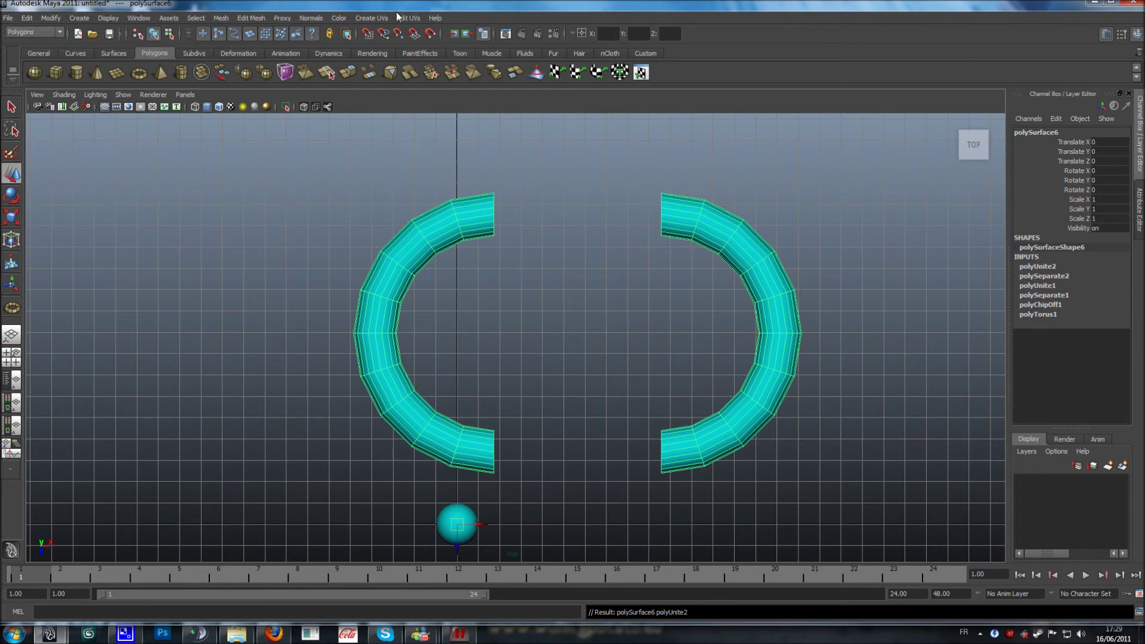
left_click(221, 18)
left_click(232, 29)
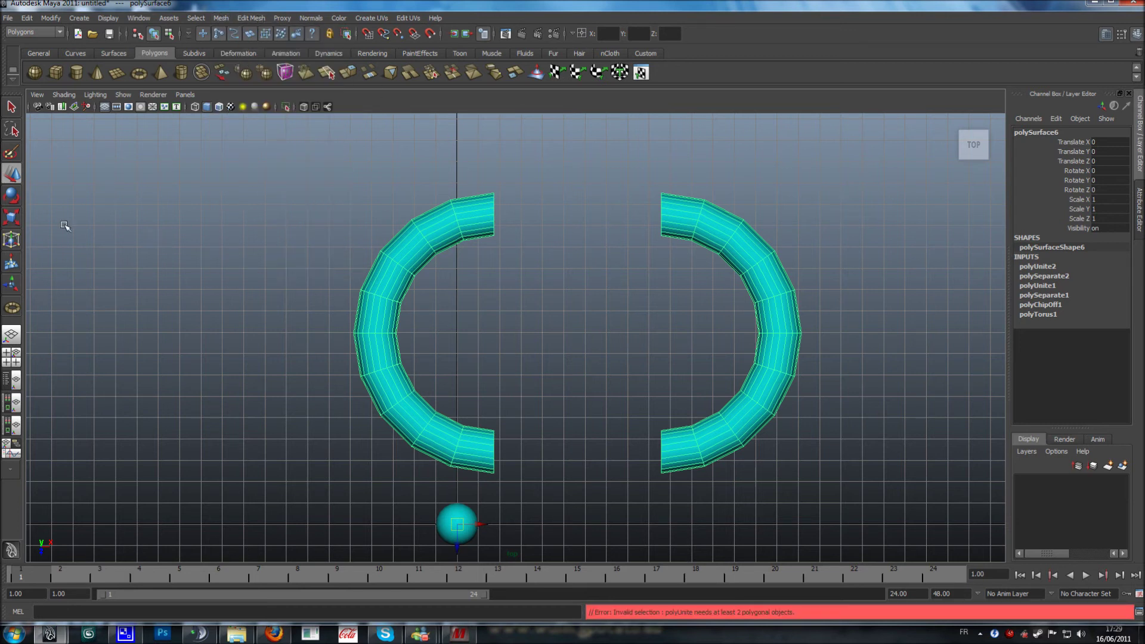
Step: Switch the combined torus mesh to edge component mode
middle_click_drag(678, 382, 603, 388, "alt")
right_click(623, 246)
left_click(614, 262)
left_click(639, 231)
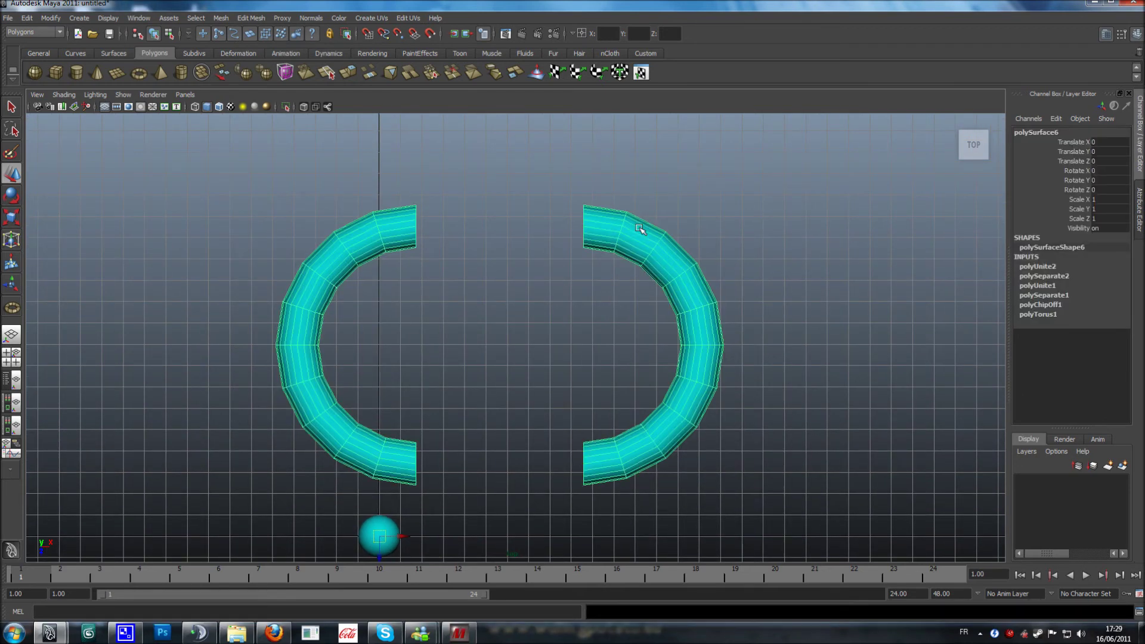
right_click(641, 229)
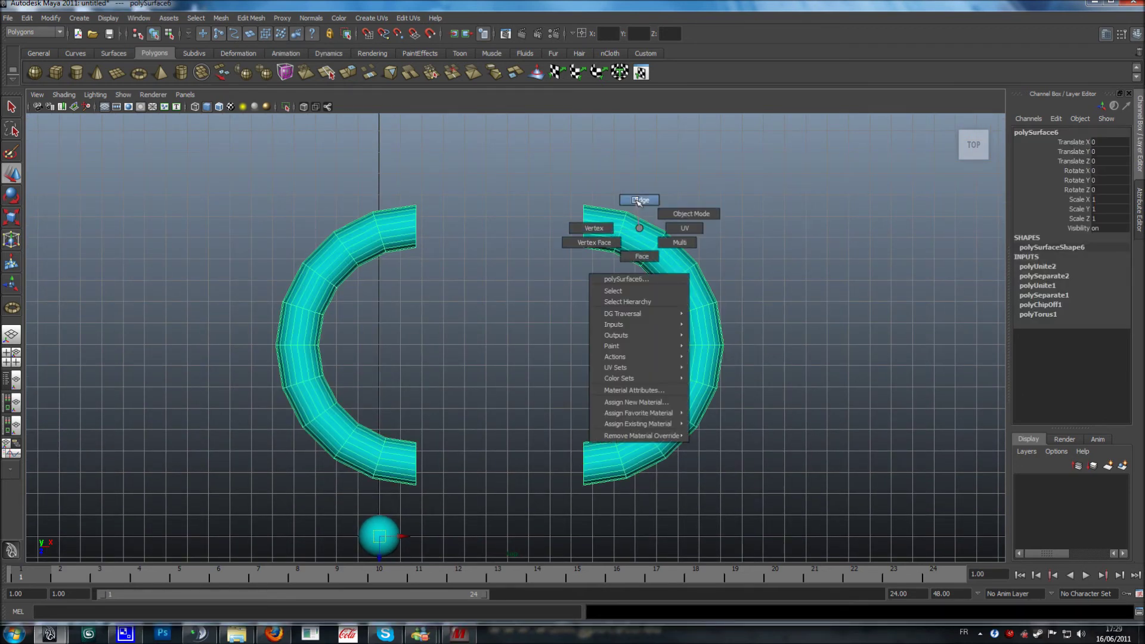
left_click(638, 201)
middle_click_drag(634, 210, 545, 295, "alt")
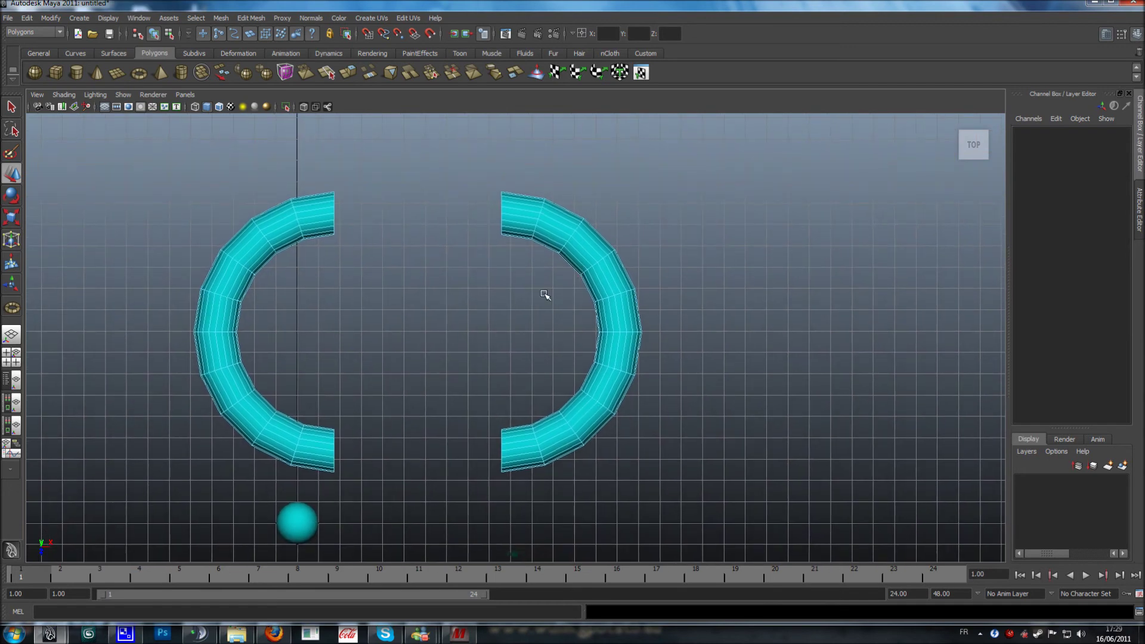
Step: In the top view, select only the border edges around the right half's two open ends, deselecting the lengthwise edges
left_click(11, 336)
left_click_drag(521, 358, 582, 335, "alt")
key("space")
left_click_drag(529, 302, 506, 306)
left_click_drag(466, 174, 512, 537)
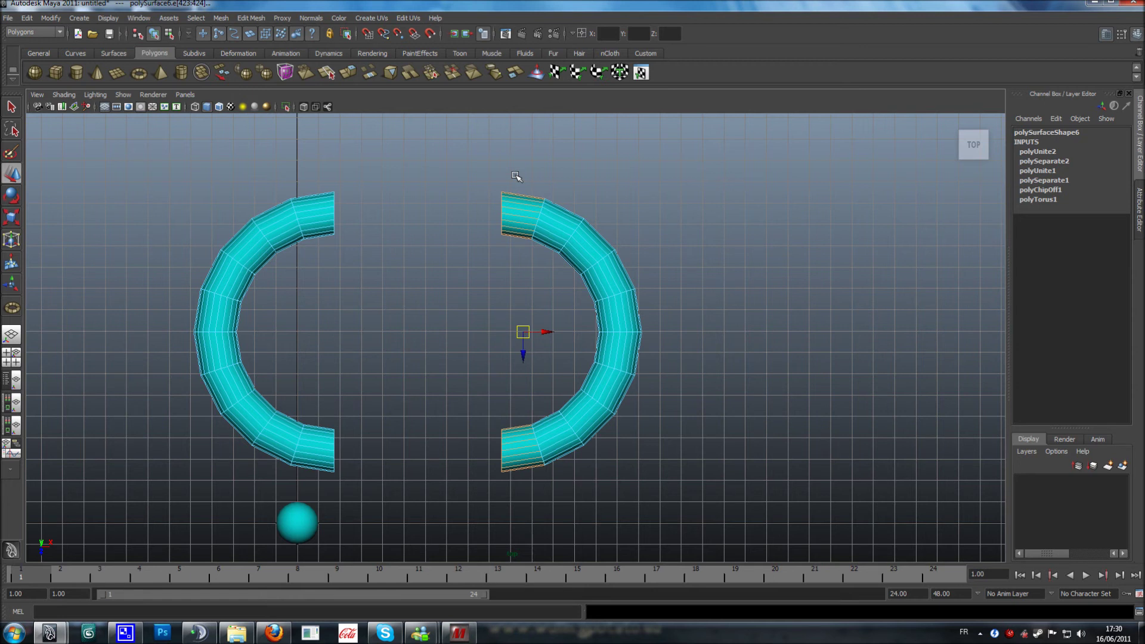
left_click_drag(520, 210, 514, 277)
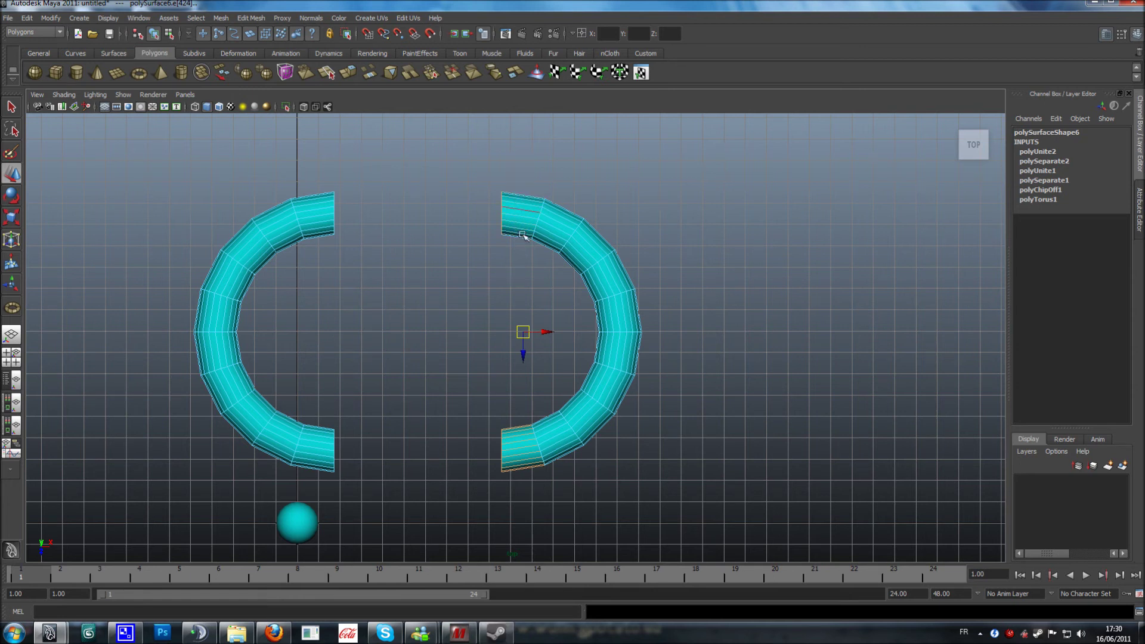
left_click_drag(520, 416, 513, 499, "ctrl")
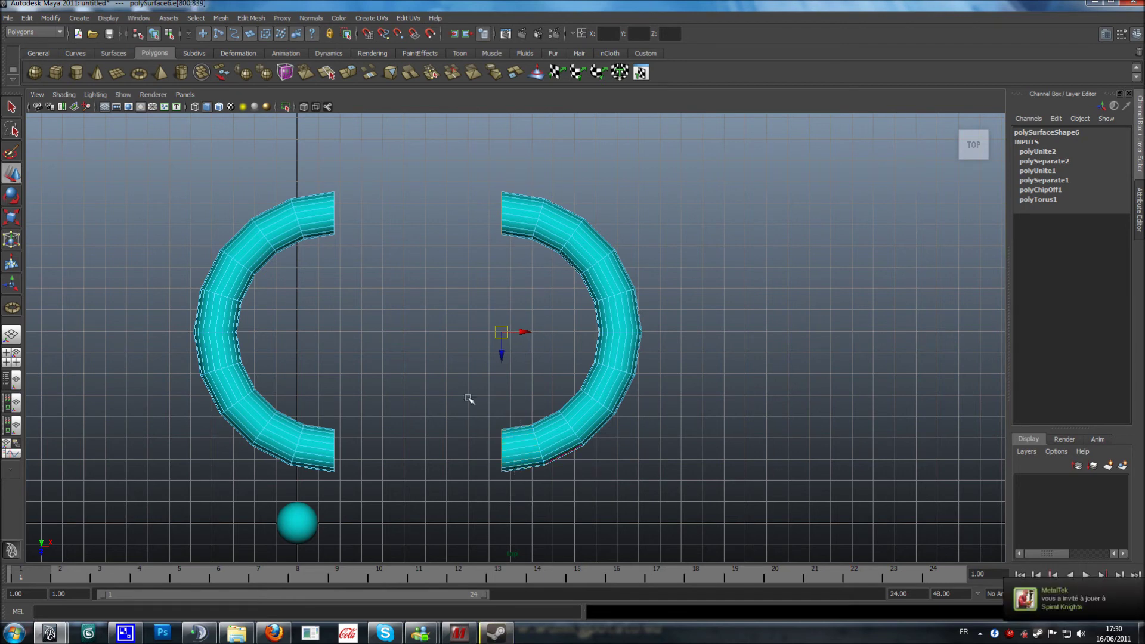
Step: Check the selected open ends in the perspective view and extrude their border edges
left_click(11, 335)
left_click_drag(451, 290, 460, 312, "alt")
middle_click_drag(460, 312, 518, 346, "alt")
scroll(518, 346, "up", 5)
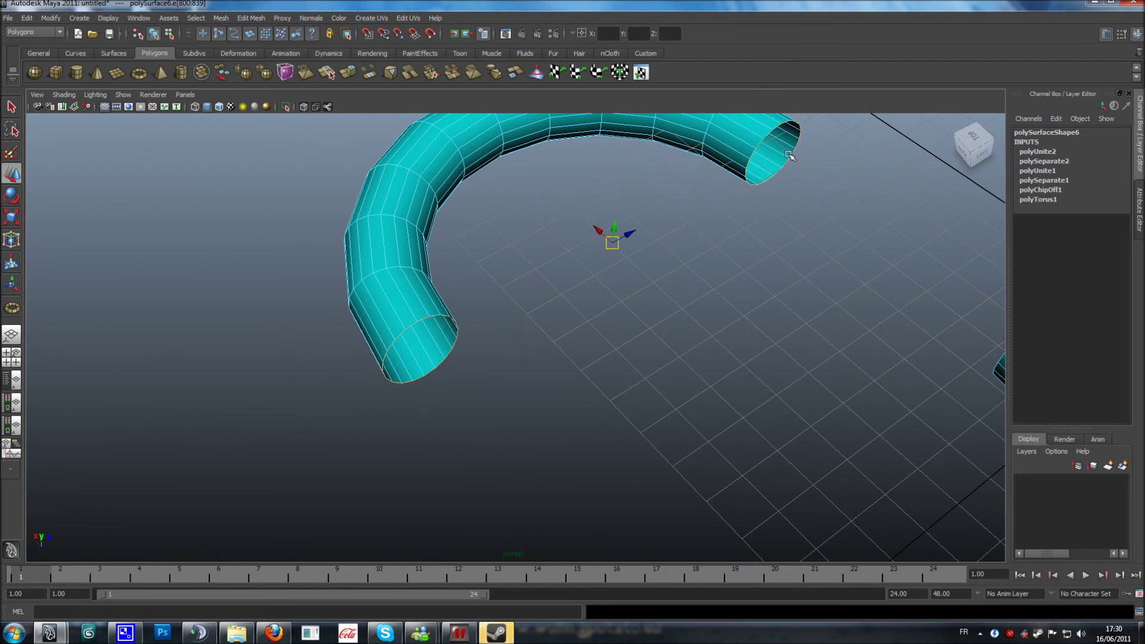
scroll(682, 237, "down", 5)
left_click_drag(568, 289, 623, 284, "alt")
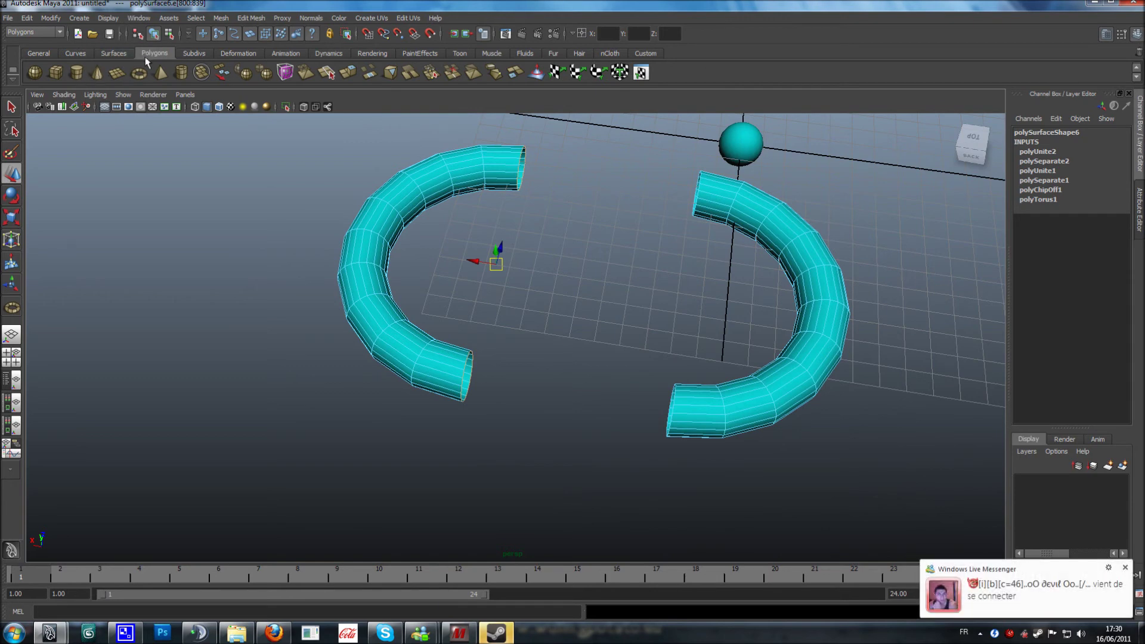
left_click(351, 74)
Step: Try pulling the extruded edges along X toward the left half in the top view, and undo the move
left_click_drag(518, 352, 427, 396, "alt")
key("space")
left_click_drag(547, 382, 517, 384)
scroll(581, 374, "up", 7)
middle_click_drag(547, 370, 609, 388, "alt")
left_click_drag(629, 354, 359, 343)
key("ctrl+z")
Step: Move the extruded edges along X with the Move tool until they line up with the left half's open ends
middle_click_drag(405, 348, 250, 282, "alt")
scroll(251, 281, "up", 1)
left_click(9, 175)
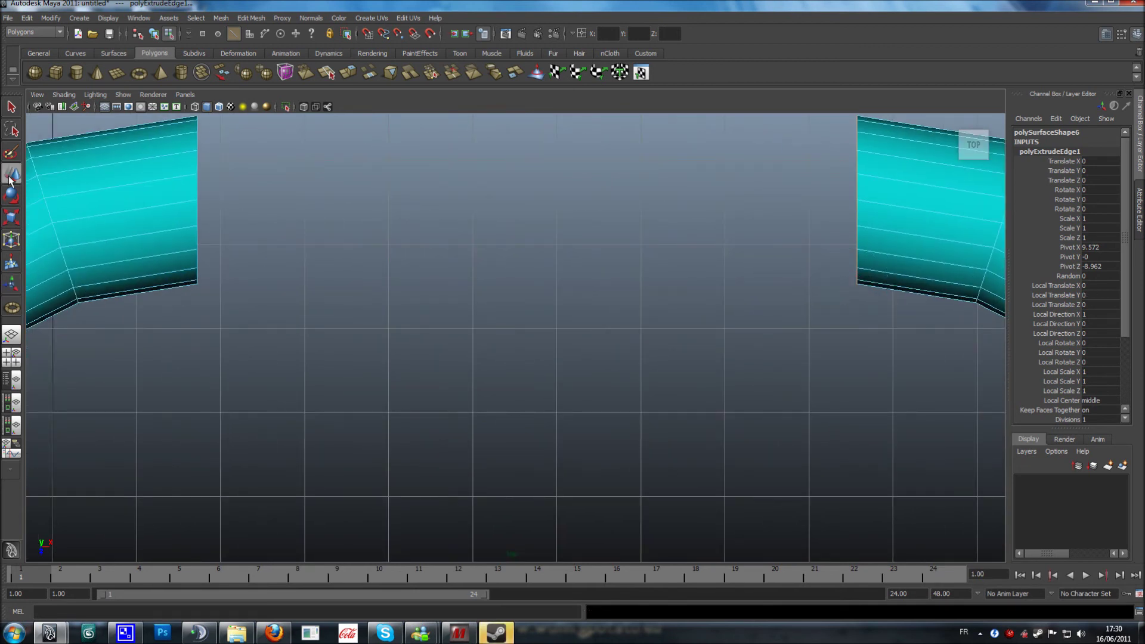
scroll(650, 277, "down", 2)
scroll(651, 276, "down", 1)
middle_click_drag(558, 292, 473, 266, "alt")
scroll(565, 226, "up", 1)
scroll(401, 311, "down", 1)
middle_click_drag(401, 312, 496, 285, "alt")
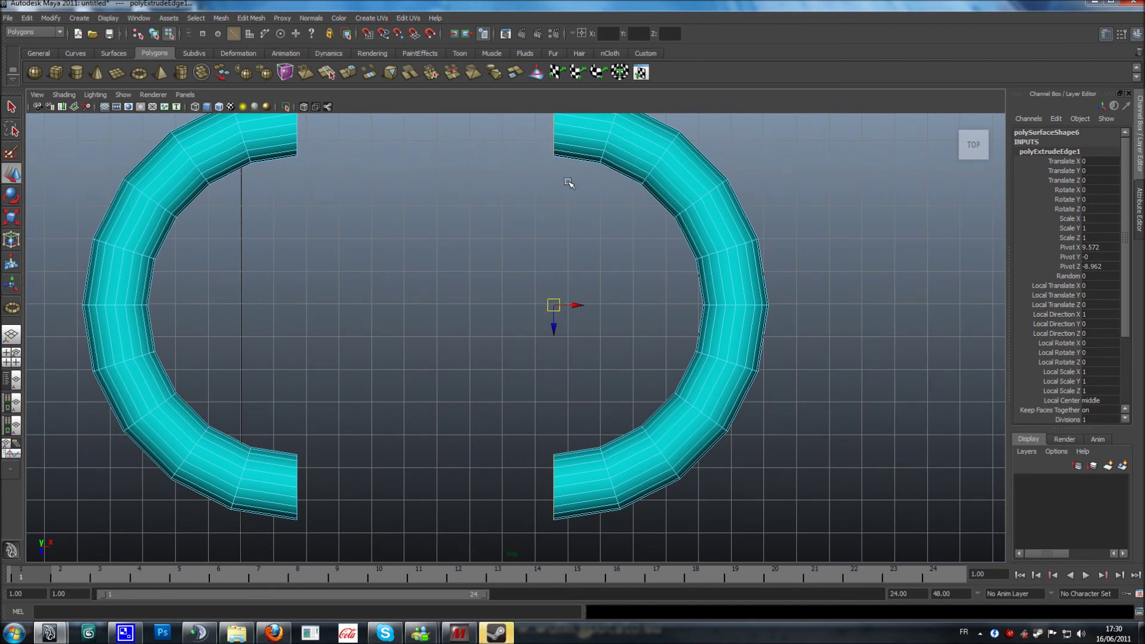
left_click_drag(579, 306, 332, 306)
middle_click_drag(394, 270, 580, 328, "alt")
left_click_drag(519, 361, 510, 364)
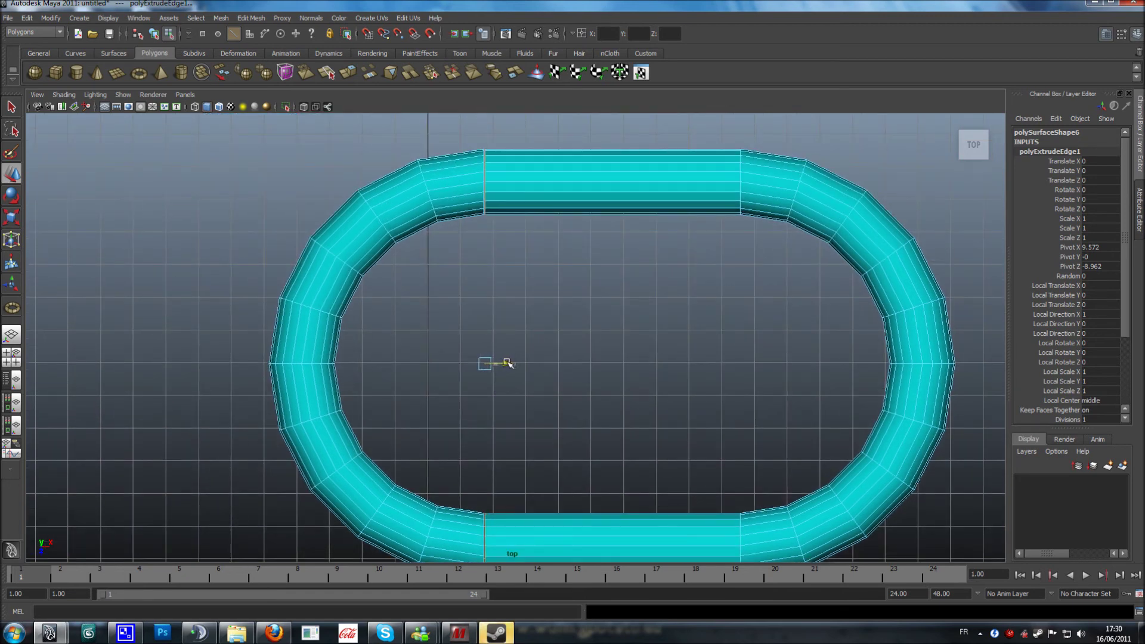
Step: Examine up close in the top view how the extruded edges meet the left half's open ends
middle_click_drag(624, 233, 636, 358, "alt")
scroll(636, 358, "up", 10)
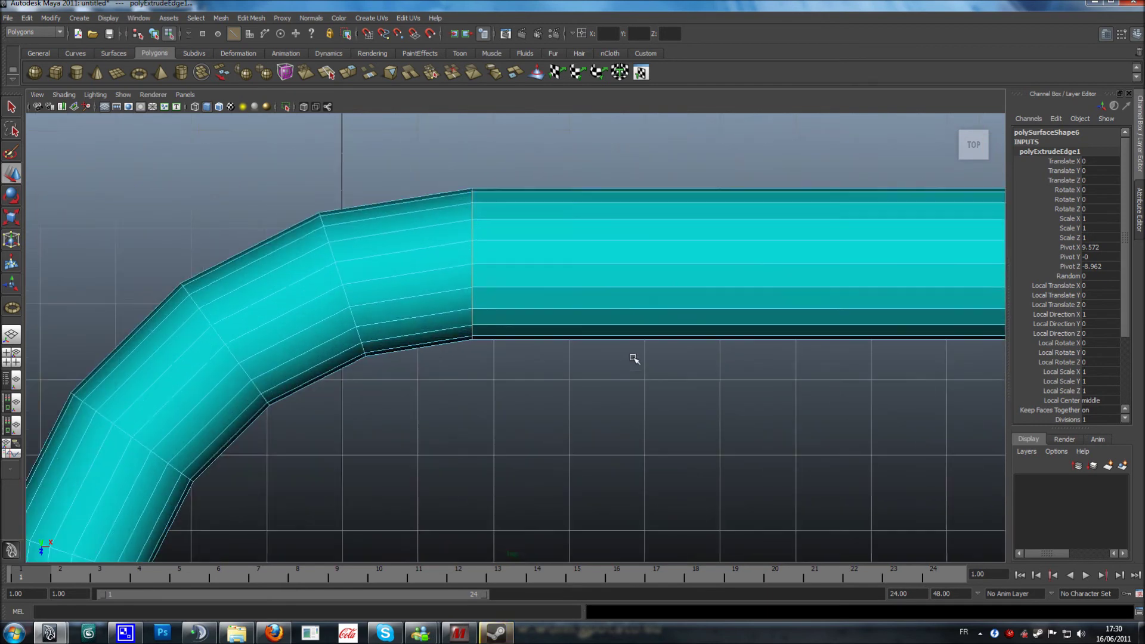
scroll(581, 393, "up", 4)
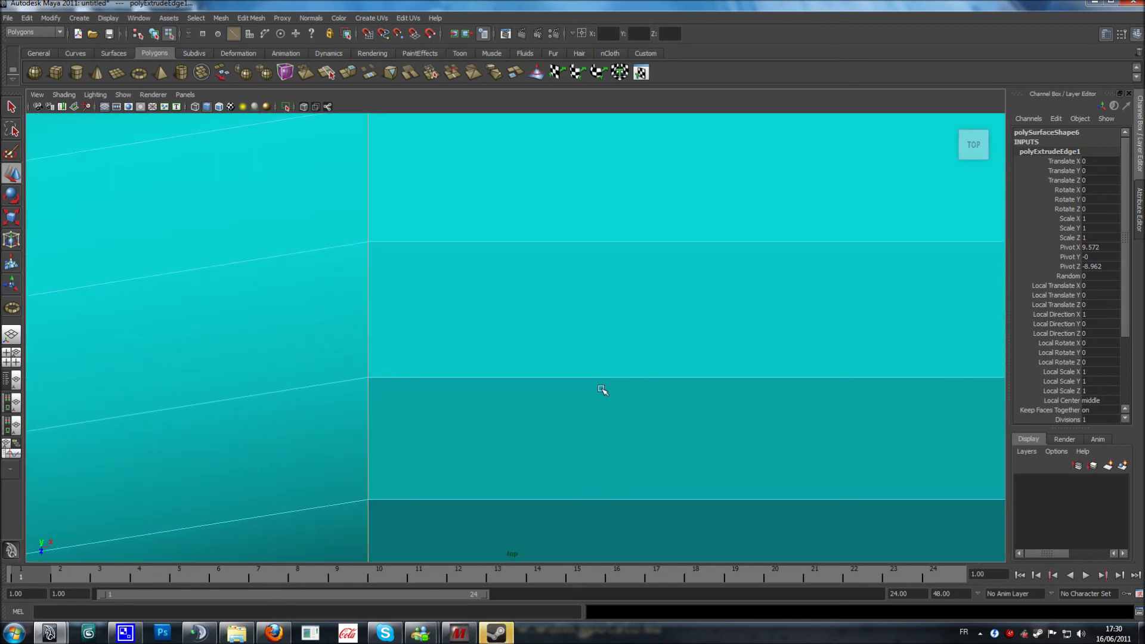
scroll(444, 359, "up", 8)
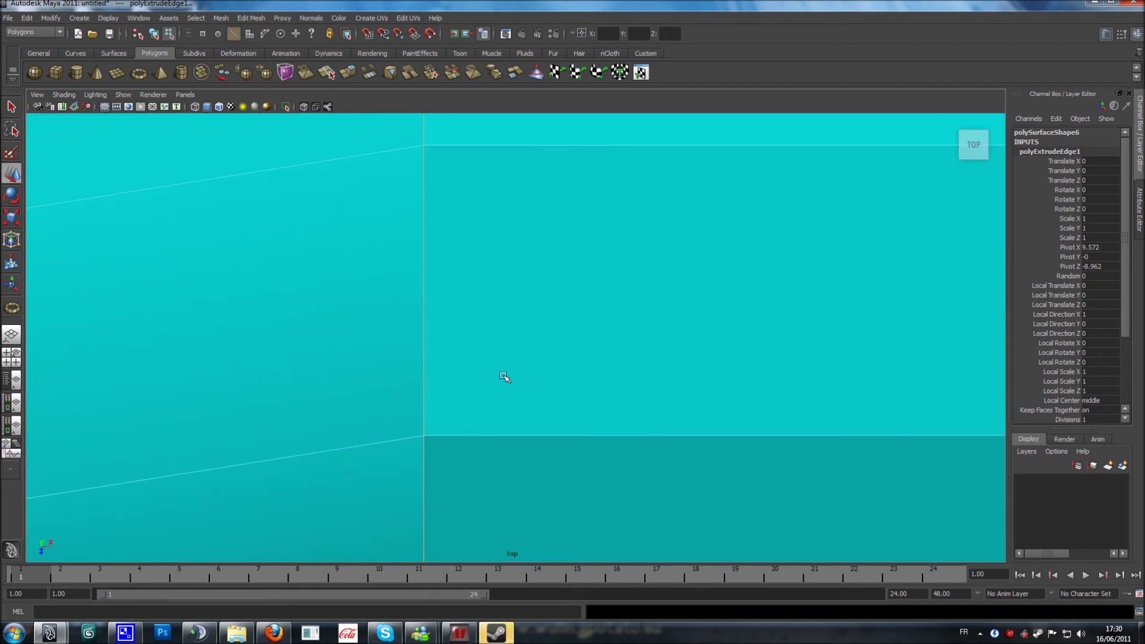
scroll(612, 379, "down", 15)
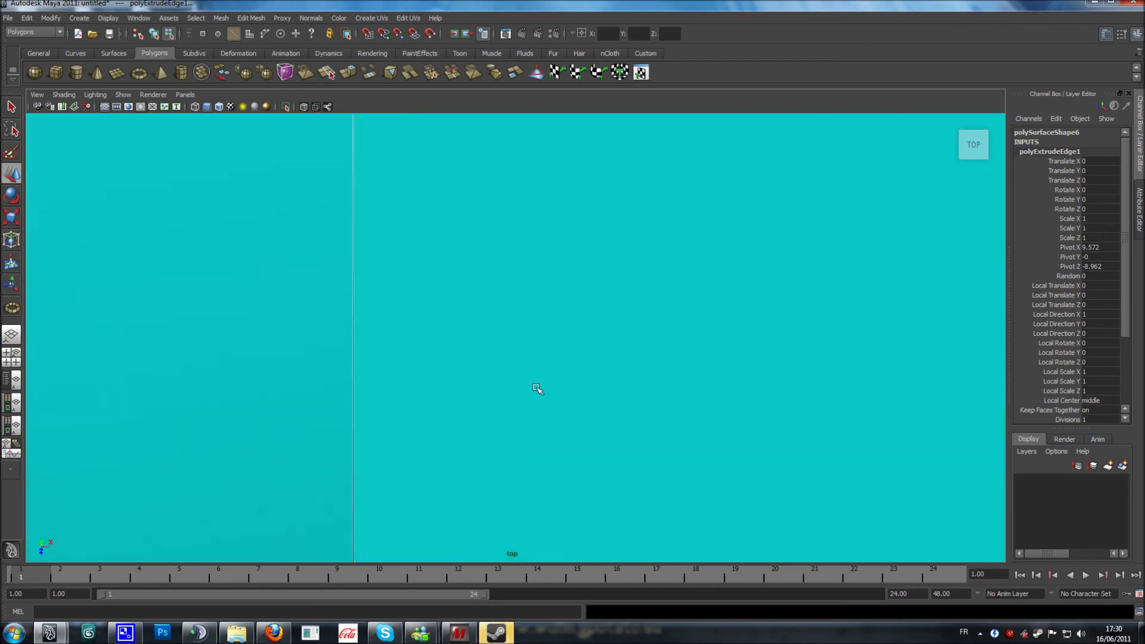
scroll(539, 388, "down", 3)
scroll(540, 389, "up", 8)
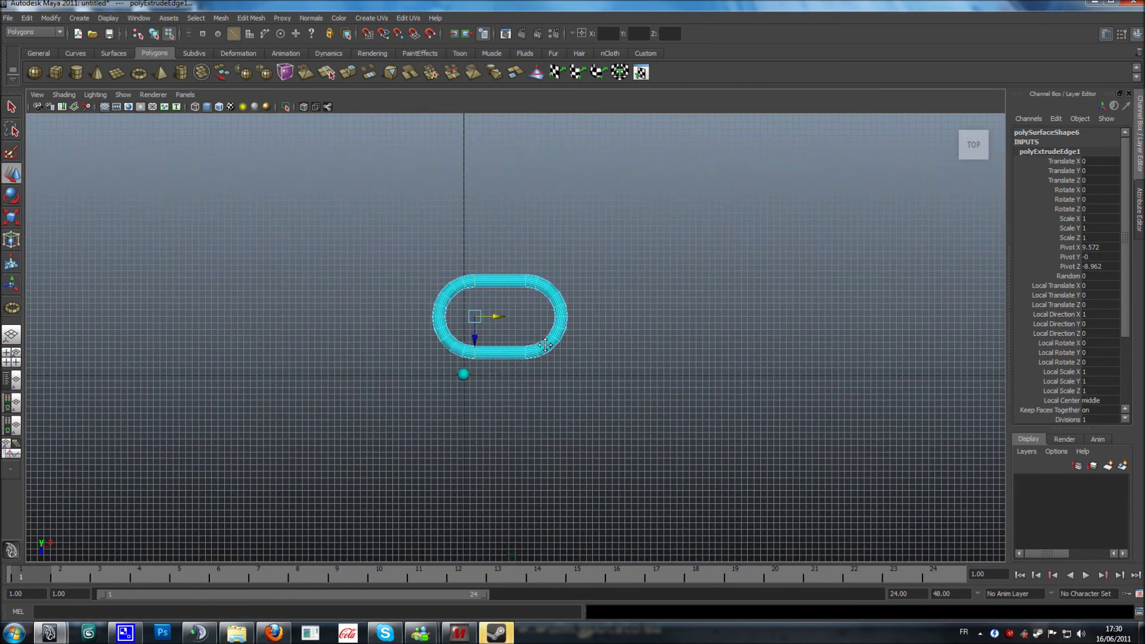
scroll(540, 350, "up", 5)
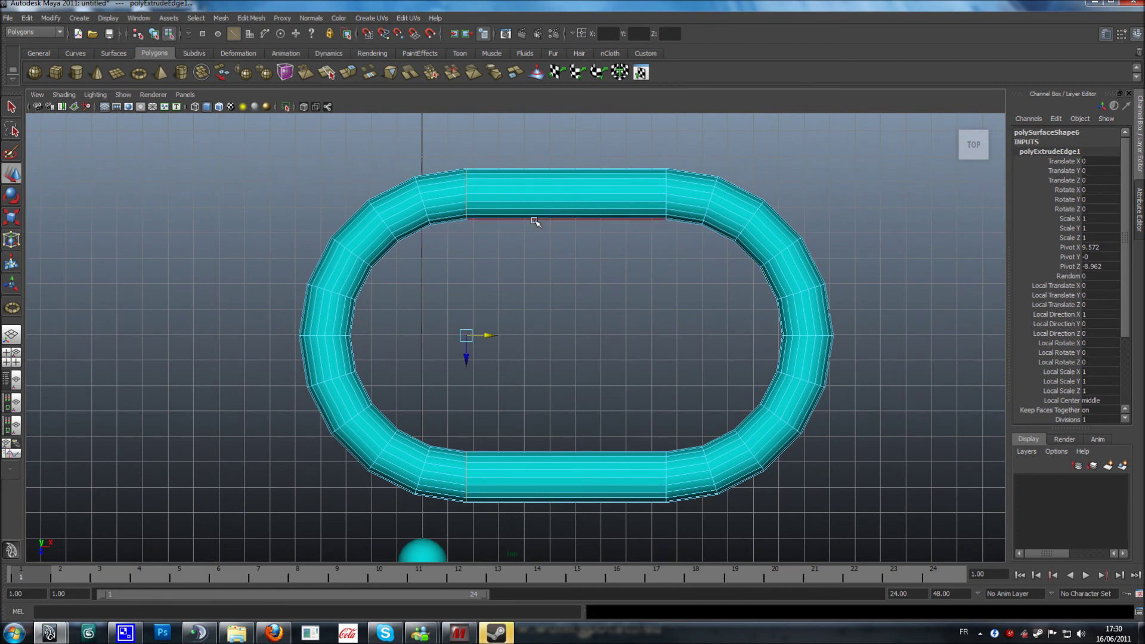
Step: Return to object mode, deselect the ring, and inspect the bridged sections in the perspective view
right_click_drag(526, 198, 567, 185)
left_click(579, 262)
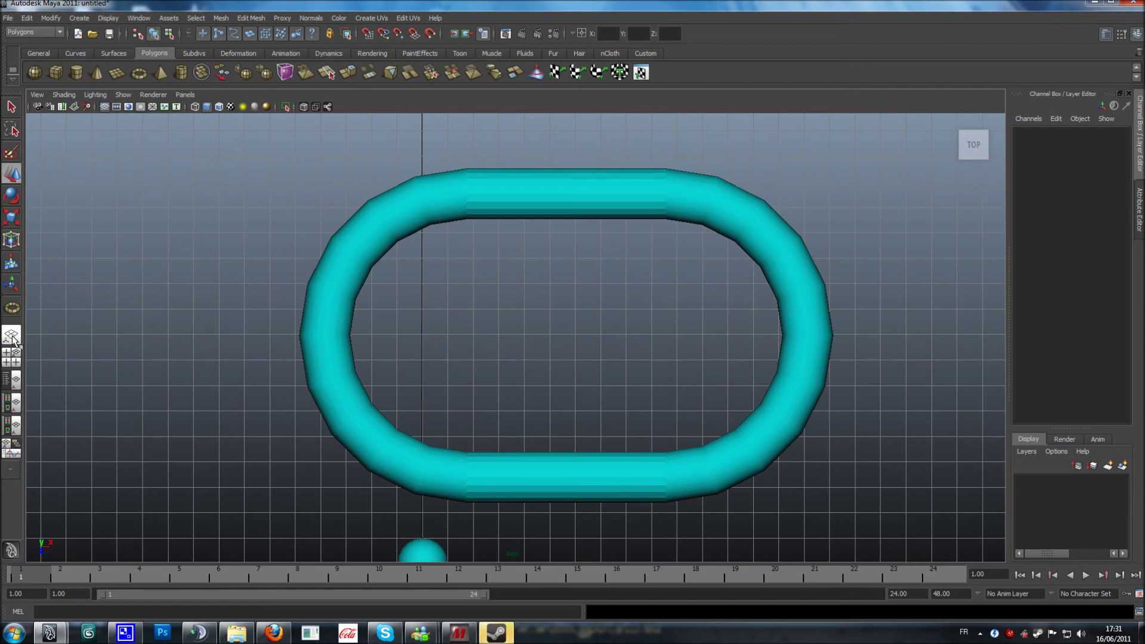
left_click(12, 338)
scroll(467, 369, "down", 3)
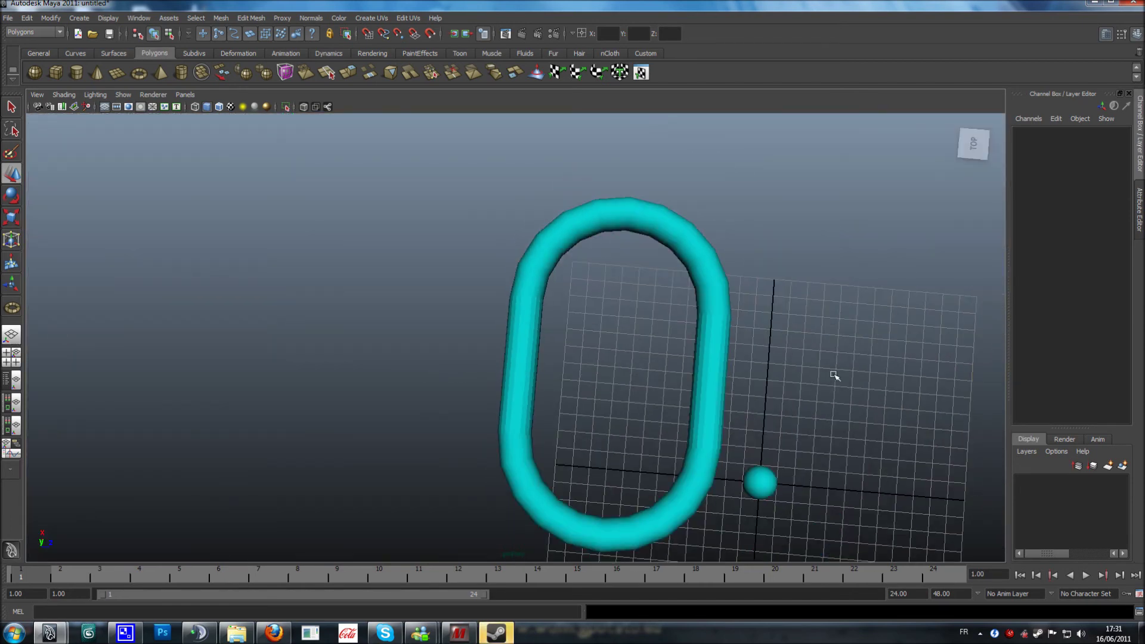
mouse_move(835, 376)
left_mouse_down("alt")
mouse_move(655, 401)
mouse_move(680, 366)
mouse_move(775, 346)
mouse_move(844, 367)
left_mouse_up("alt")
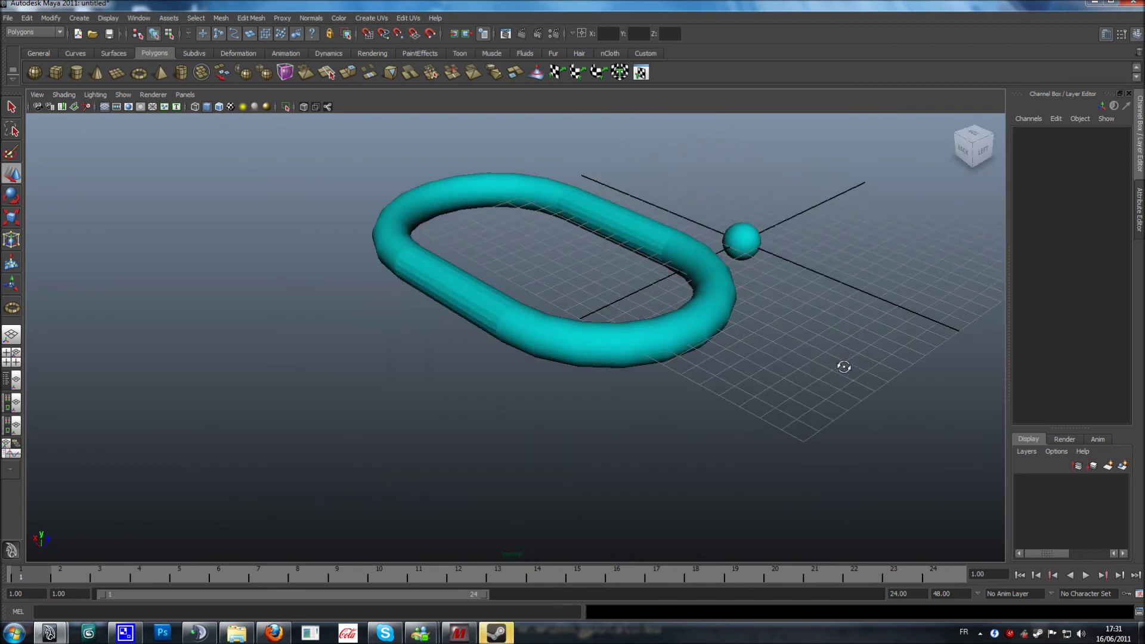
left_click_drag(749, 225, 680, 322, "alt")
scroll(680, 322, "up", 5)
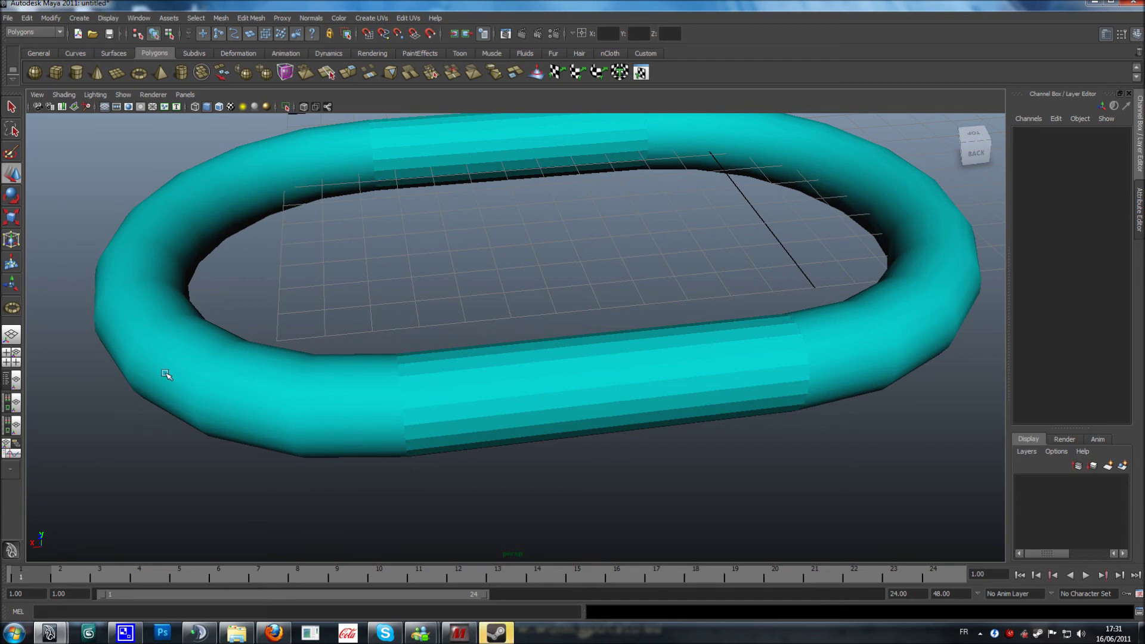
Step: Switch the ring to vertex mode and examine the vertices along the seam of the extruded section
left_click(564, 374)
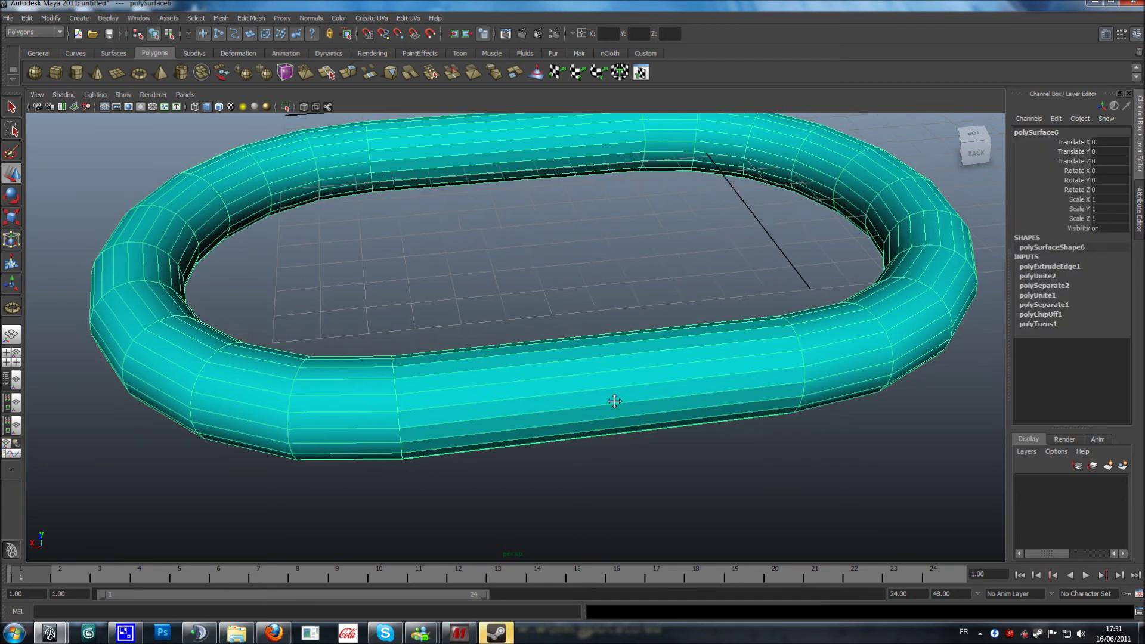
left_click_drag(597, 382, 629, 401, "alt")
scroll(630, 404, "down", 2)
scroll(630, 404, "up", 3)
right_click_drag(573, 453, 525, 435)
middle_click_drag(623, 452, 577, 404, "alt")
right_click_drag(577, 404, 1082, 404, "alt")
middle_click_drag(855, 399, 624, 230, "alt")
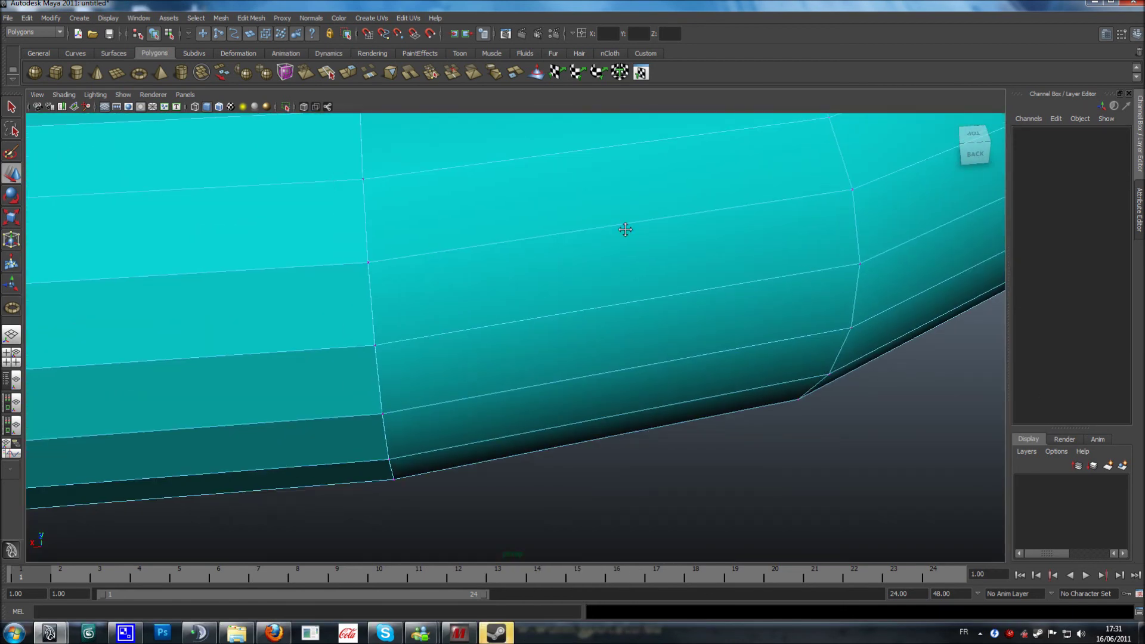
Step: In the top view, select the vertices along both left-hand seams and scale them flat along X
scroll(595, 250, "down", 4)
key("space")
left_click_drag(594, 249, 575, 249)
middle_click_drag(642, 261, 704, 252, "alt")
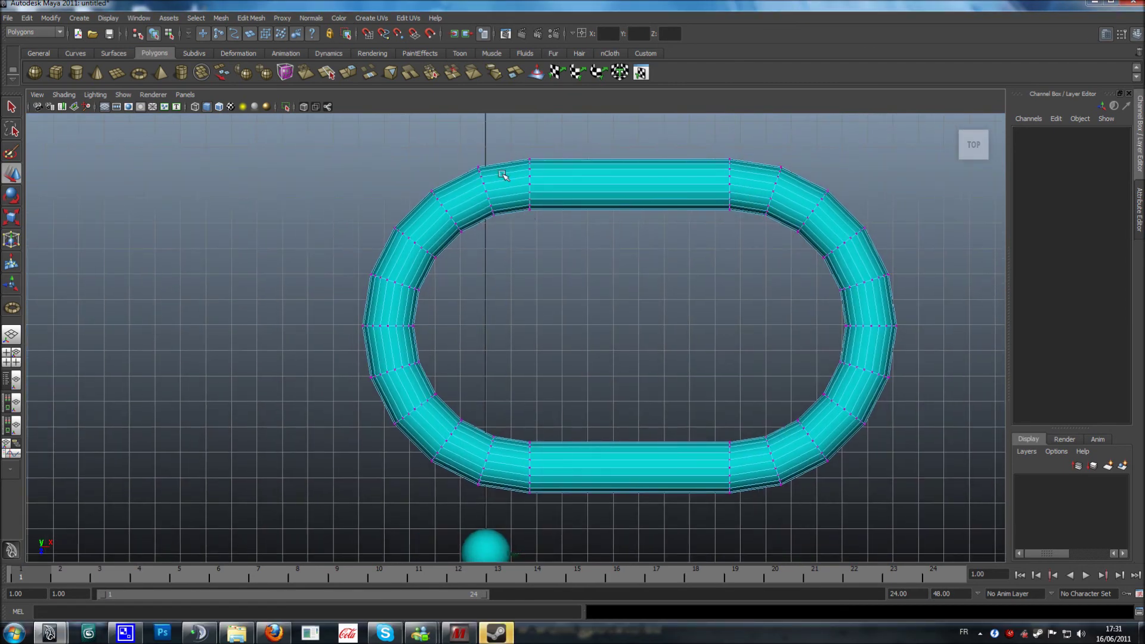
scroll(517, 142, "up", 1)
left_click_drag(518, 132, 554, 223)
left_click_drag(526, 438, 545, 528, "shift")
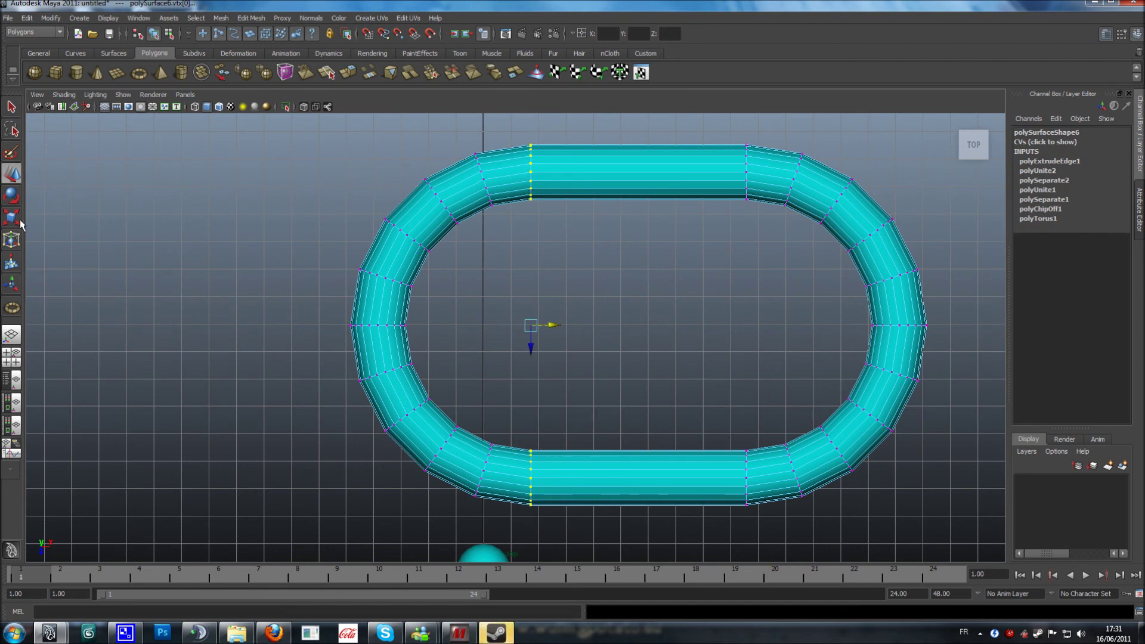
key("r")
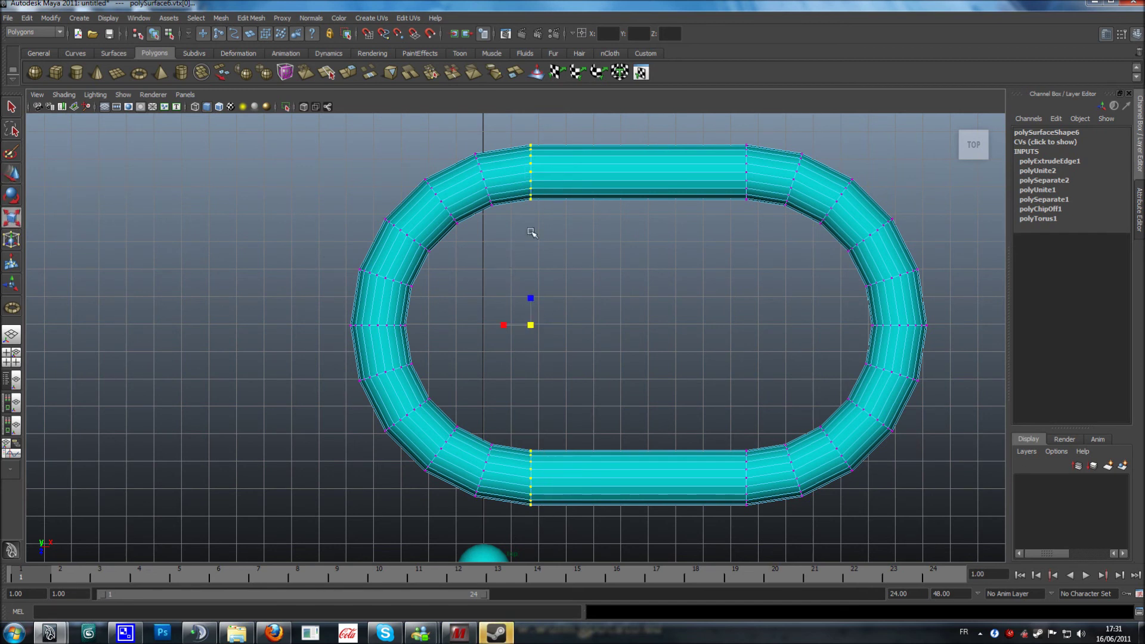
left_click_drag(504, 325, 532, 337)
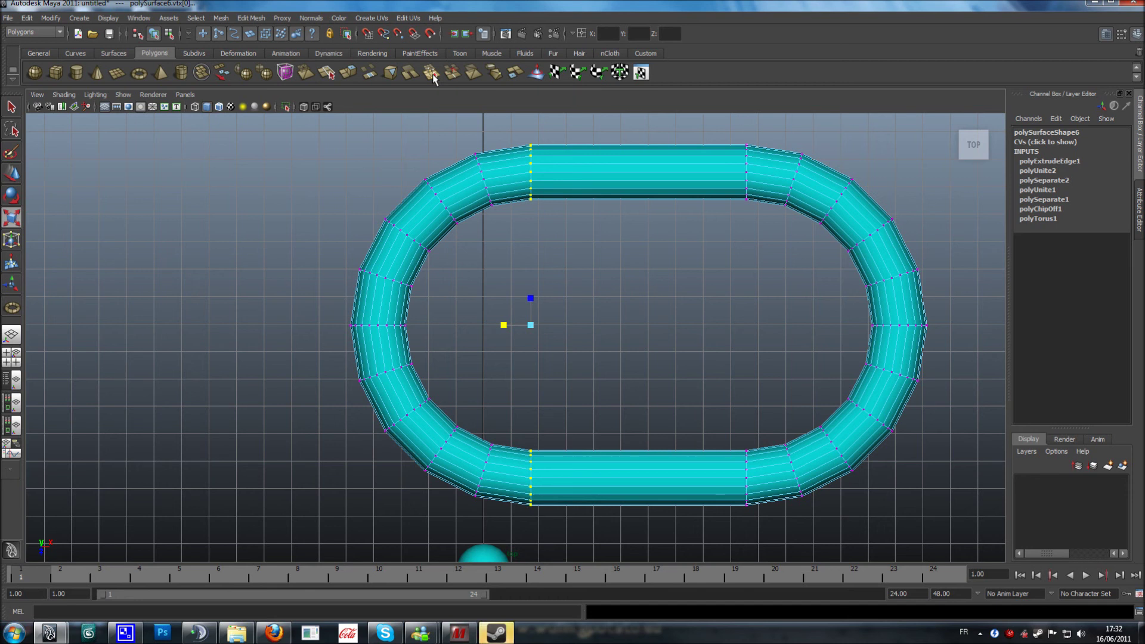
Step: Merge the selected seam vertices with a threshold of 0.0100
double_click(432, 74)
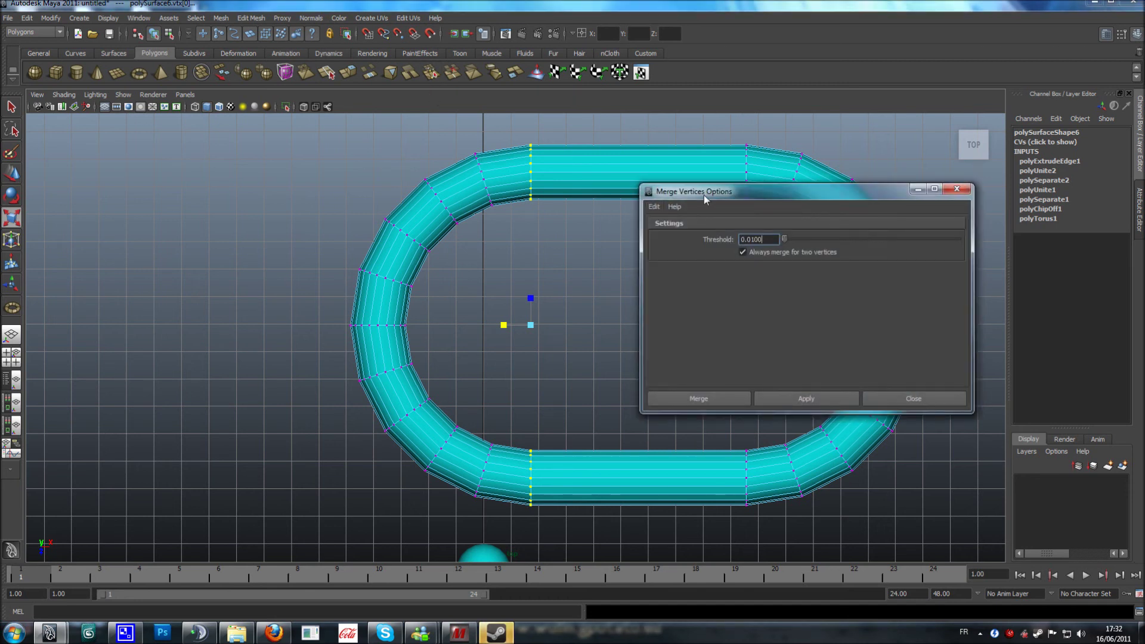
left_click_drag(704, 195, 653, 227)
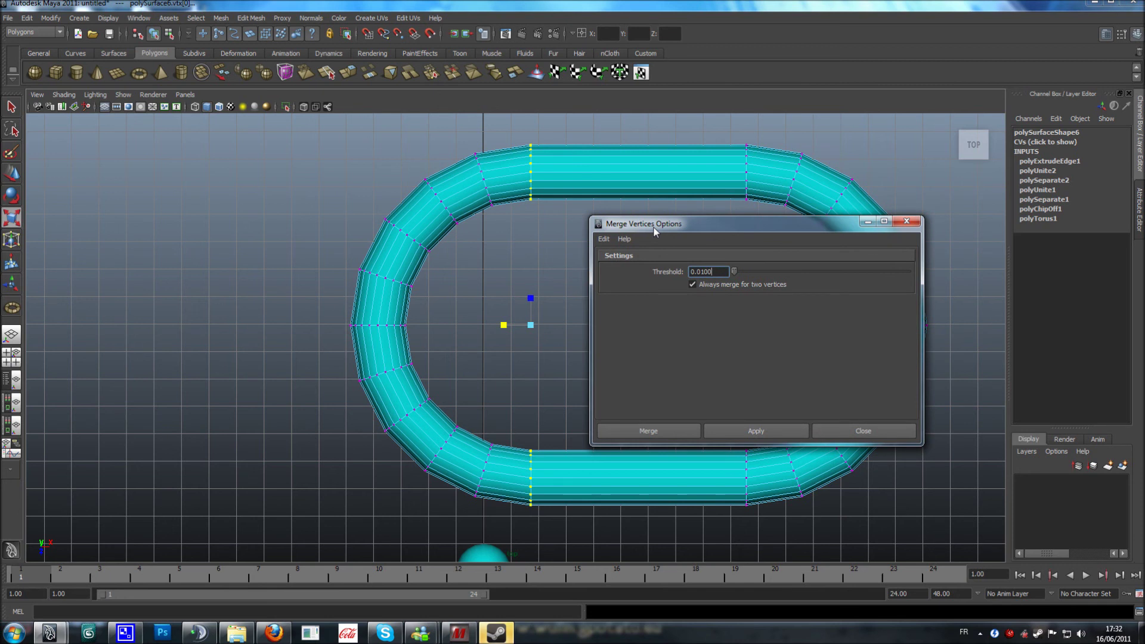
left_click(678, 432)
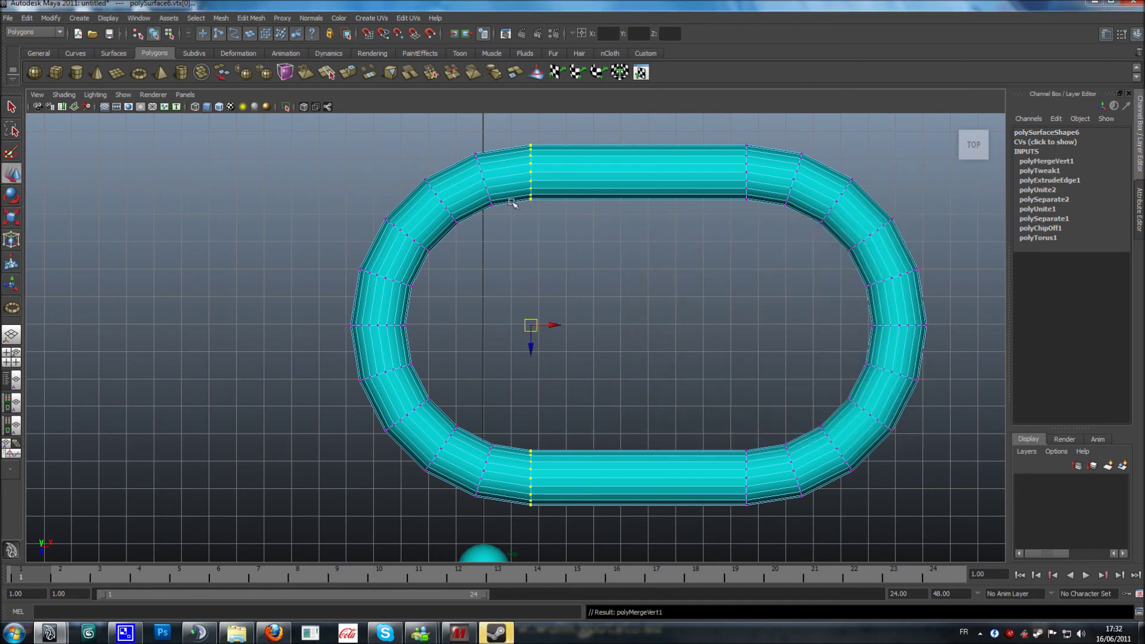
Step: Check the merge in the perspective view by selecting individual vertices along the seam
middle_click_drag(563, 348, 637, 380, "alt")
left_click(20, 332)
left_click_drag(636, 381, 614, 375, "alt")
right_click_drag(614, 375, 977, 386, "alt")
middle_click_drag(744, 353, 700, 366, "alt")
left_click_drag(445, 295, 509, 328)
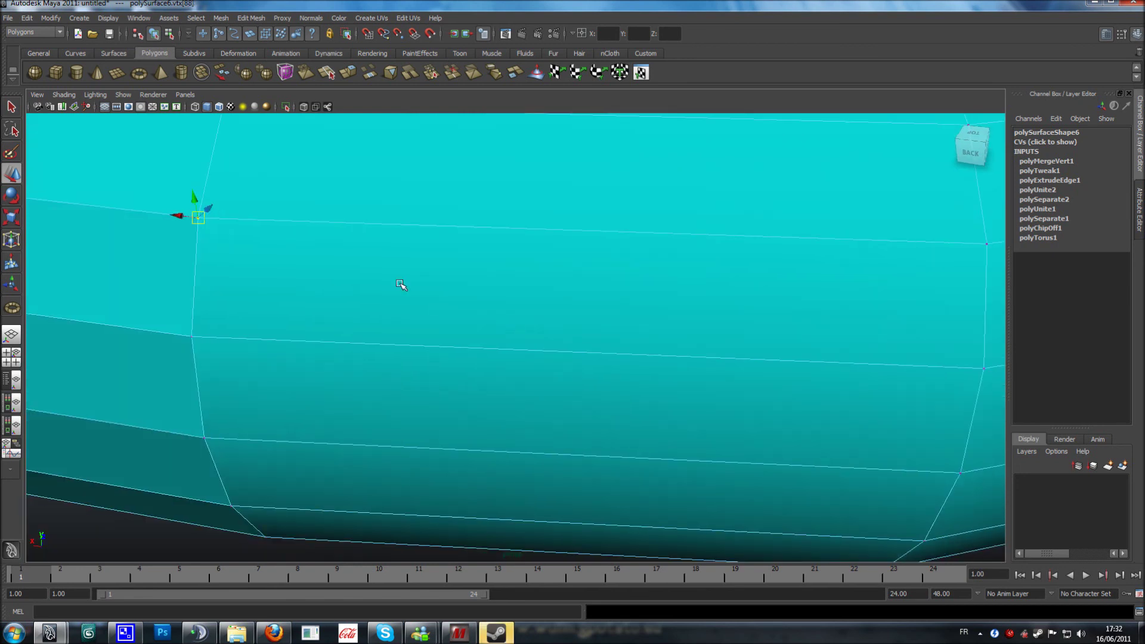
left_click_drag(451, 353, 427, 327, "alt")
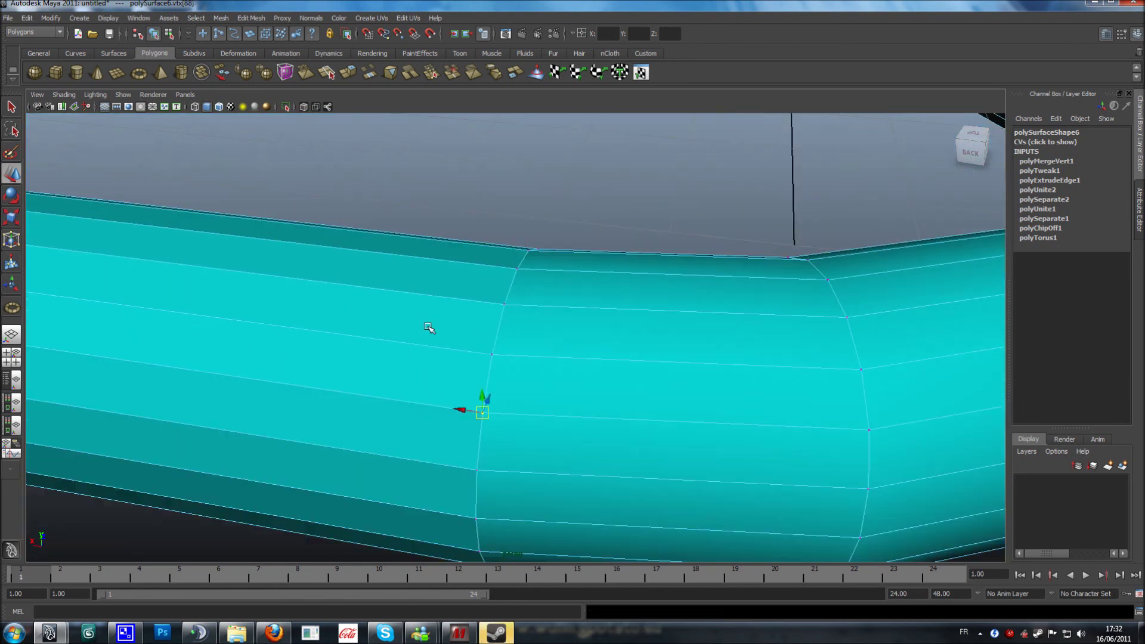
left_click(505, 305)
left_click_drag(503, 278, 556, 326)
Step: Return to object mode, select the whole ring, and set its normals to face
key("a")
right_click_drag(606, 324, 638, 310)
left_click_drag(539, 337, 564, 397, "alt")
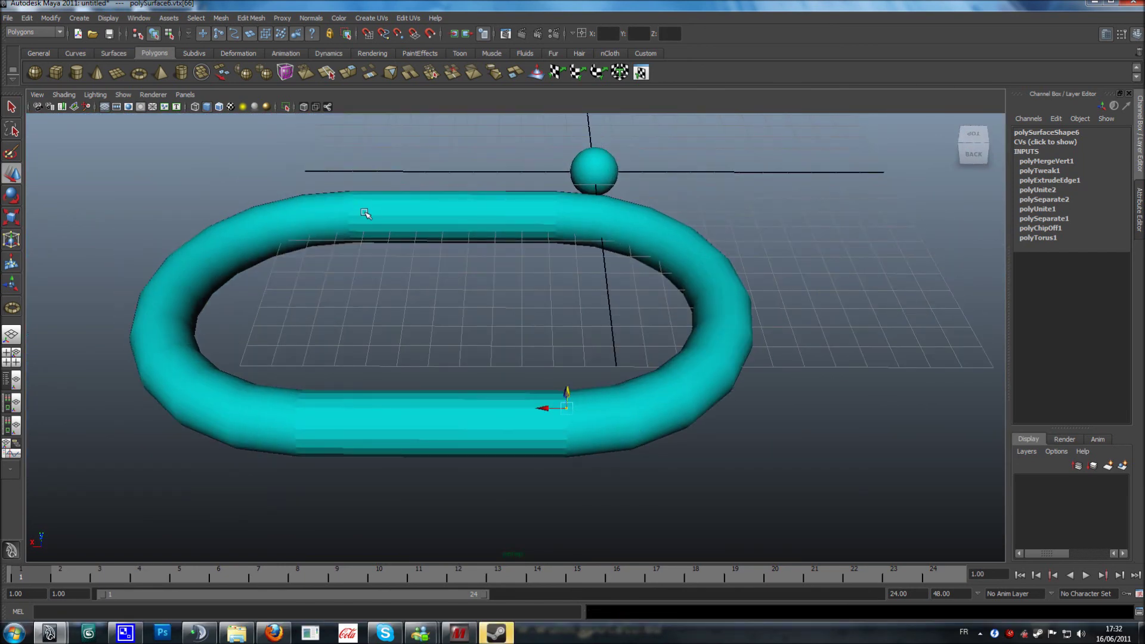
left_click(449, 205)
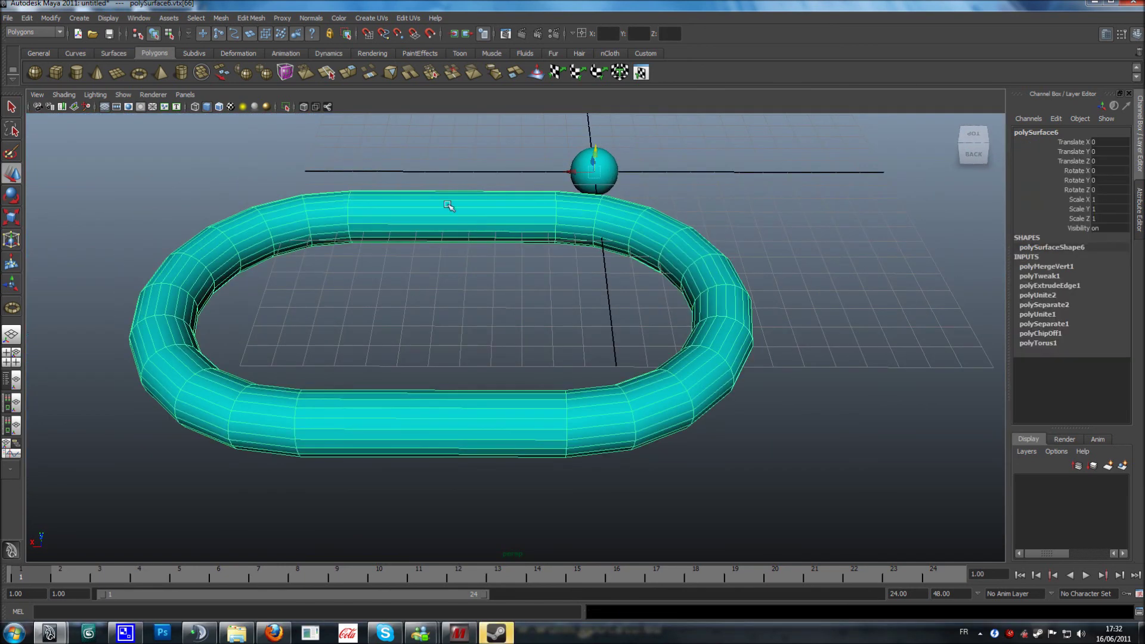
left_click(312, 17)
left_click(325, 95)
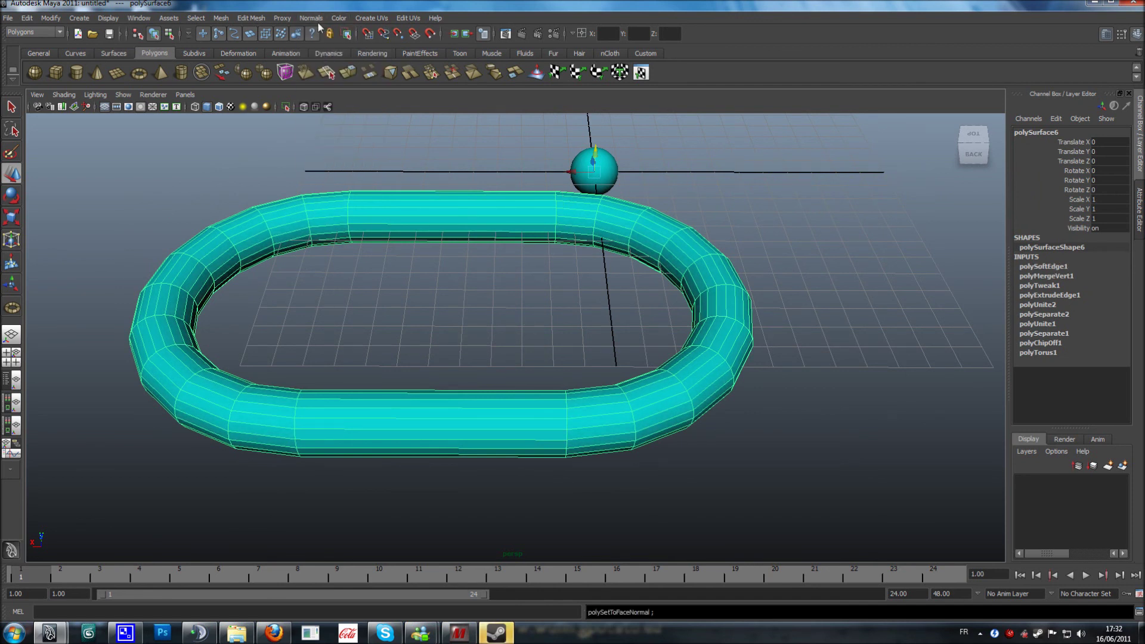
Step: Conform the ring's normals, soften its edges, and deselect it to check the shading
left_click(311, 18)
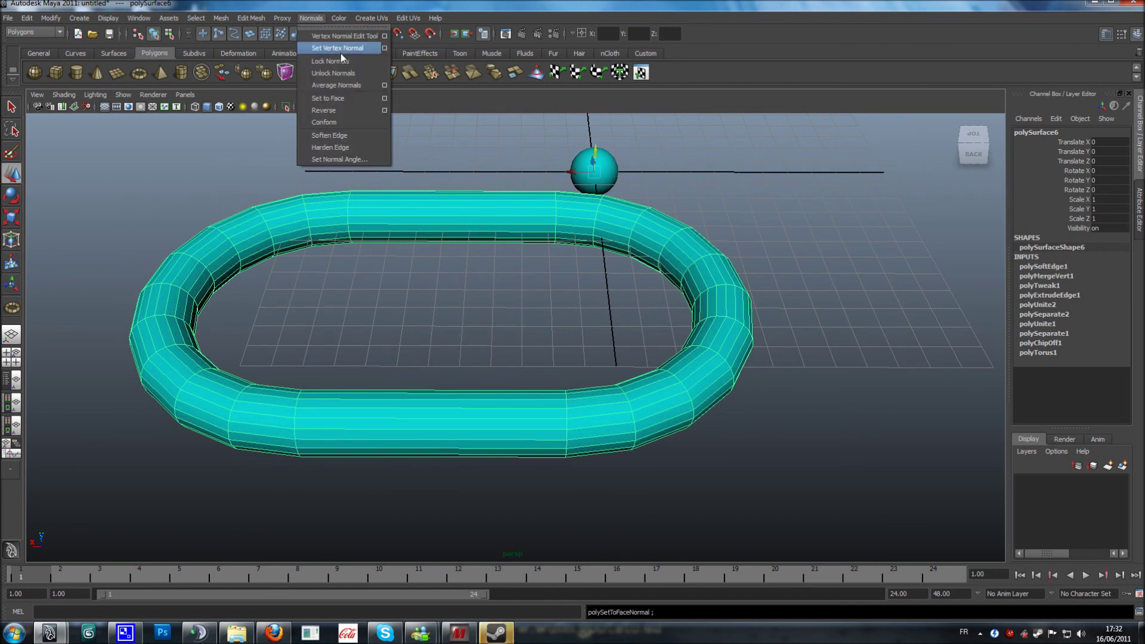
left_click(328, 122)
left_click(322, 17)
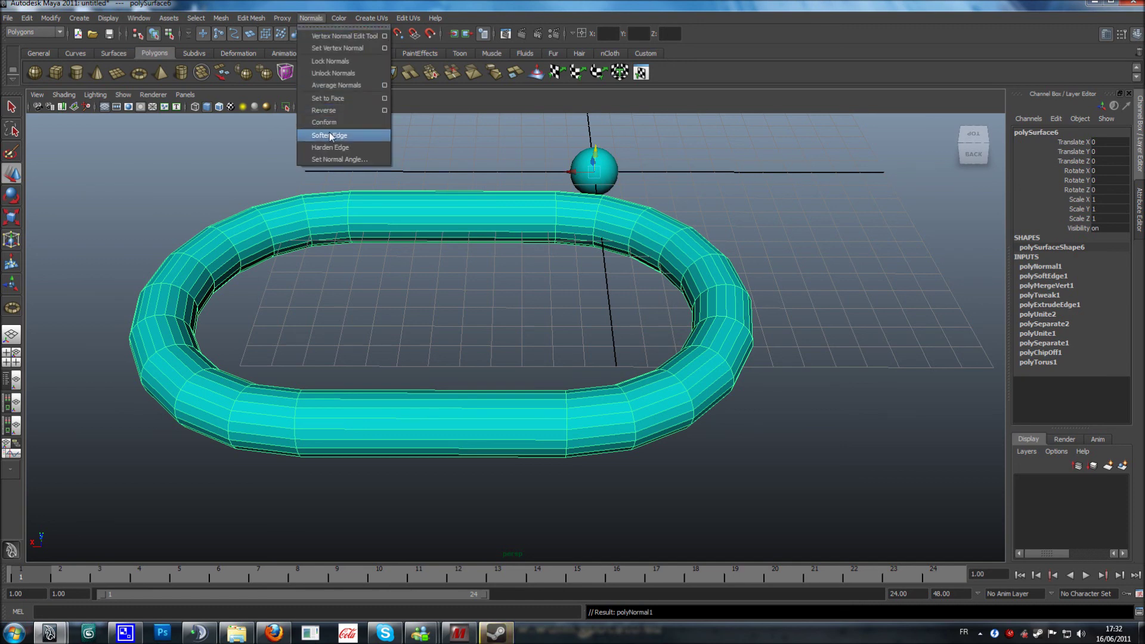
left_click(330, 134)
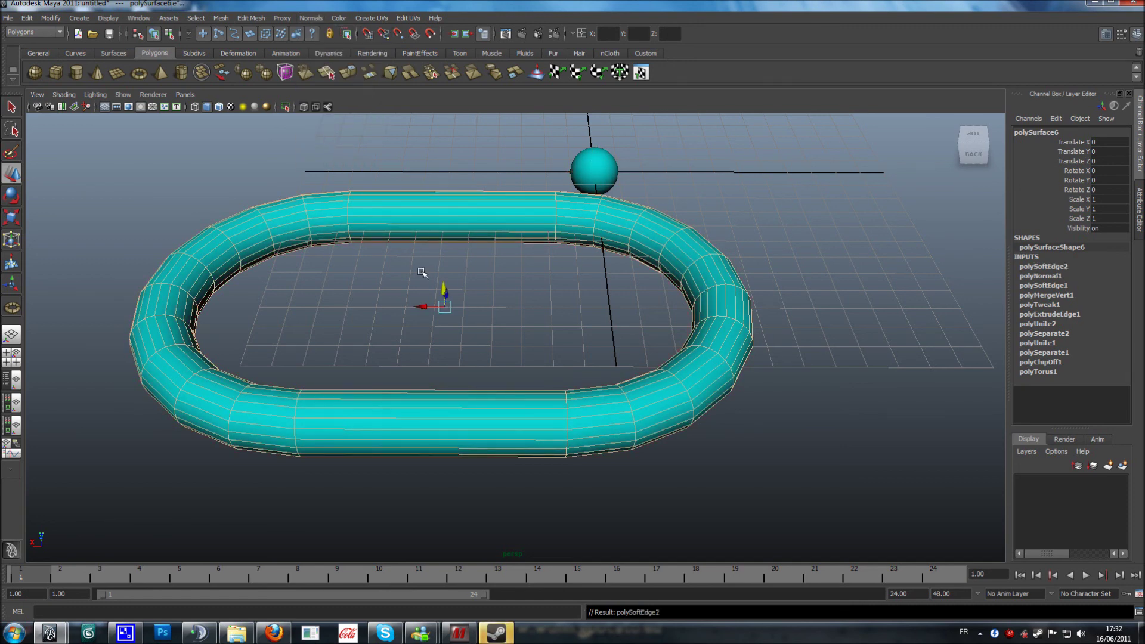
left_click(378, 274)
left_click_drag(378, 274, 551, 281, "alt")
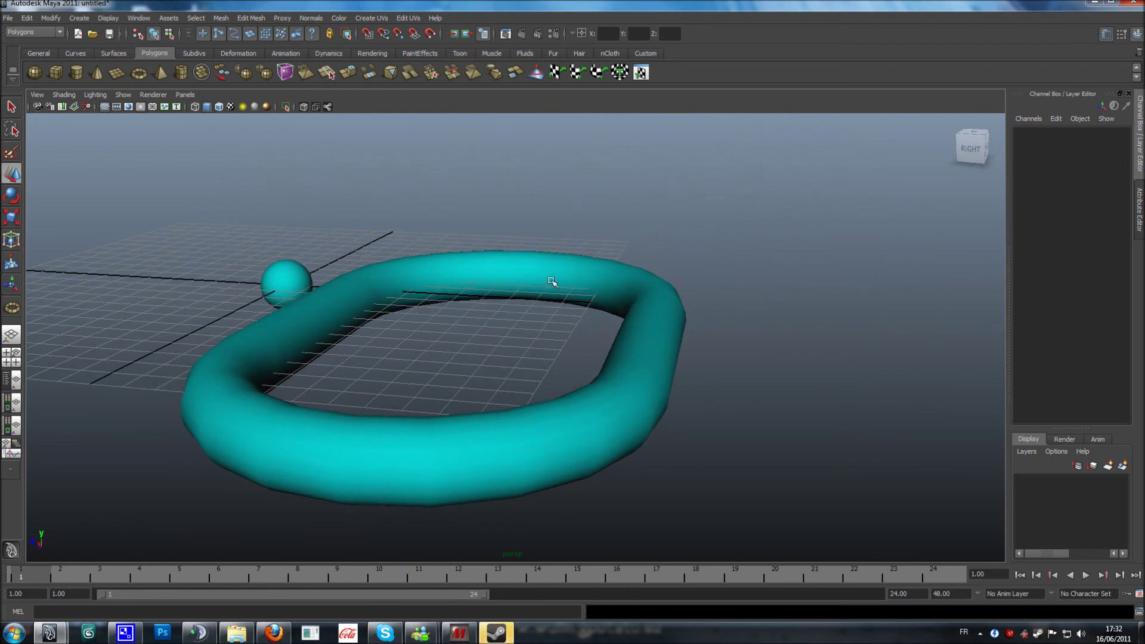
Step: Duplicate the ring and set the copy's Rotate X to -90
left_click_drag(506, 416, 394, 277, "alt")
left_click(411, 283)
key("ctrl+d")
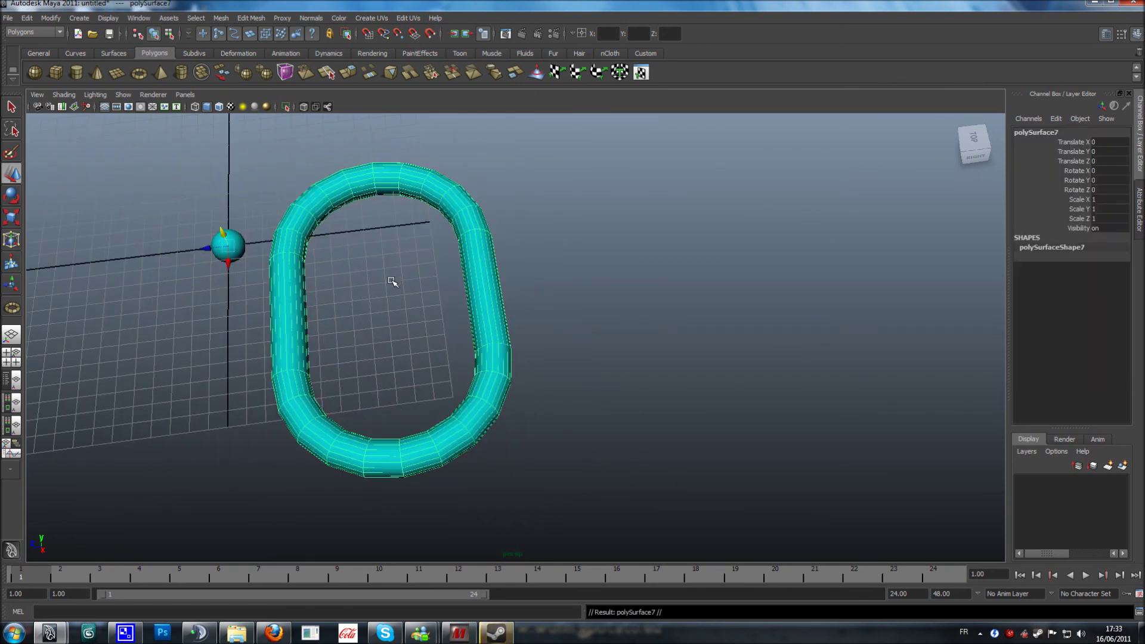
left_click(10, 196)
left_click_drag(246, 233, 253, 286)
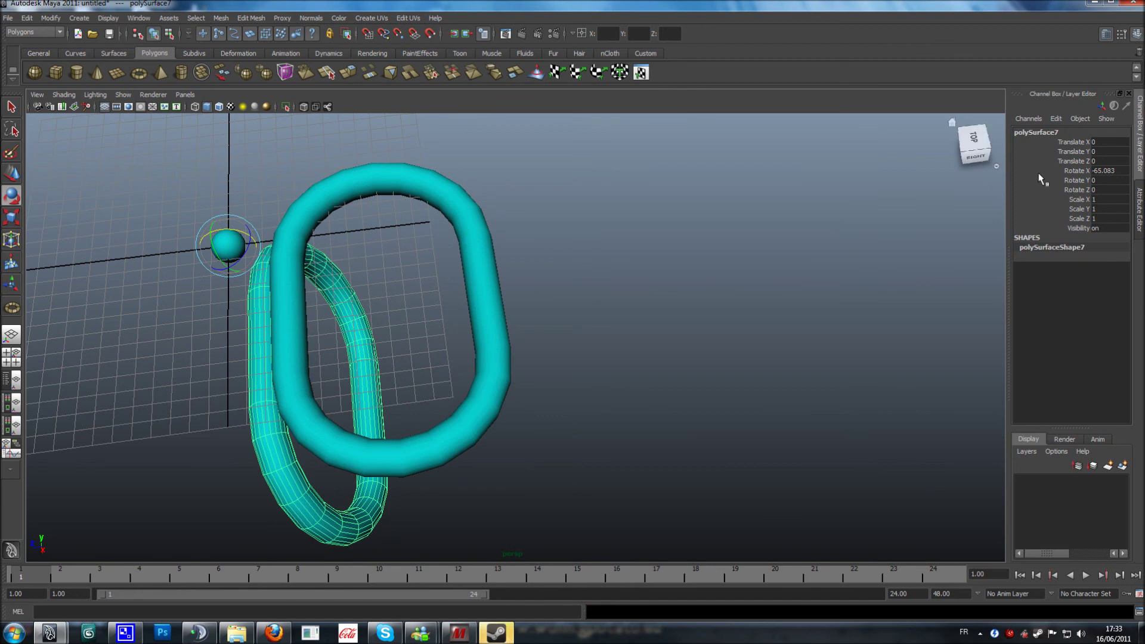
double_click(1107, 172)
type("-90")
key("Return")
Step: Move the rotated copy to about X 17.3, Y 8.6, Z -8.6 so it interlocks with the first ring like a chain link
left_click(13, 174)
left_click_drag(196, 388, 200, 349, "alt")
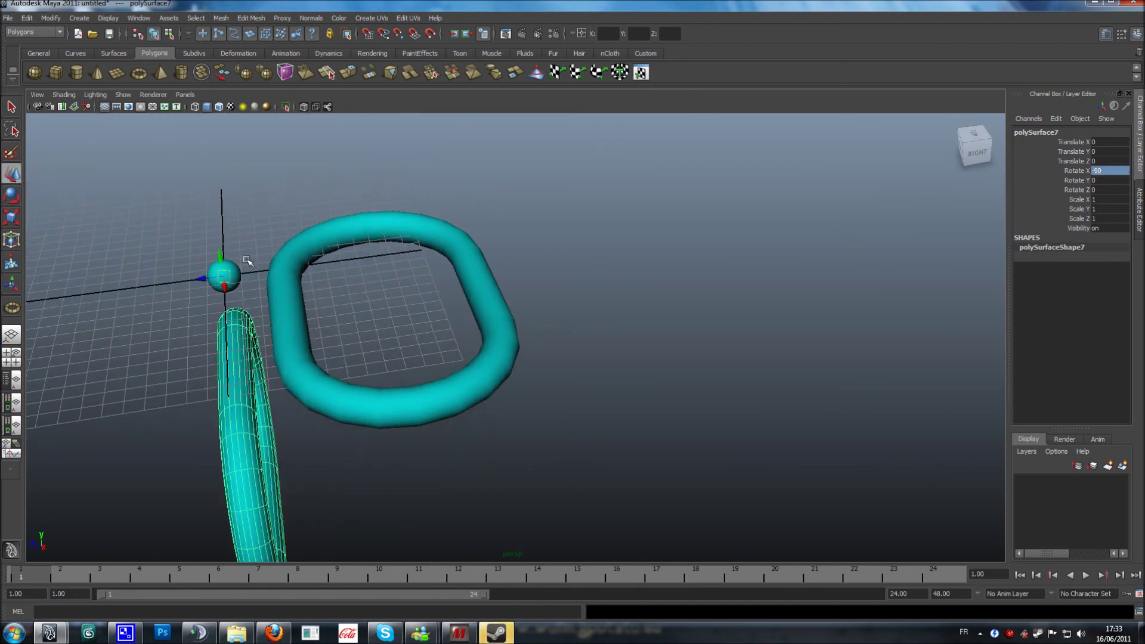
middle_click_drag(200, 349, 309, 265, "alt")
left_click_drag(308, 264, 374, 261, "alt")
left_click(286, 230)
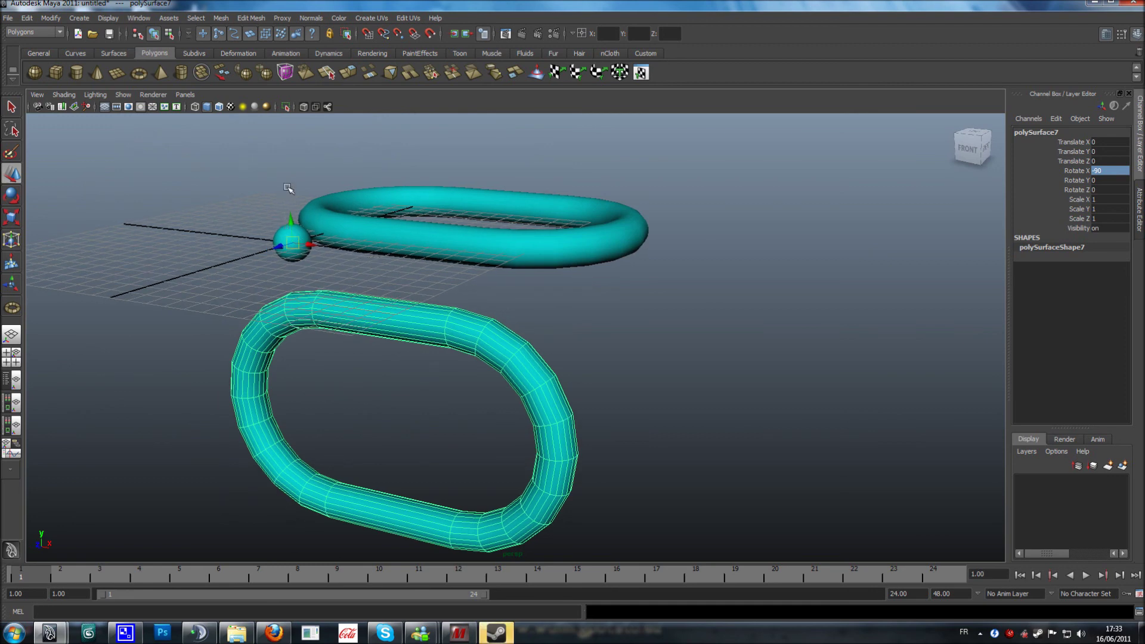
left_click(334, 315)
left_click_drag(290, 222, 291, 62)
left_click_drag(463, 207, 464, 257, "alt")
left_click_drag(323, 157, 589, 313)
left_click_drag(513, 334, 508, 406, "alt")
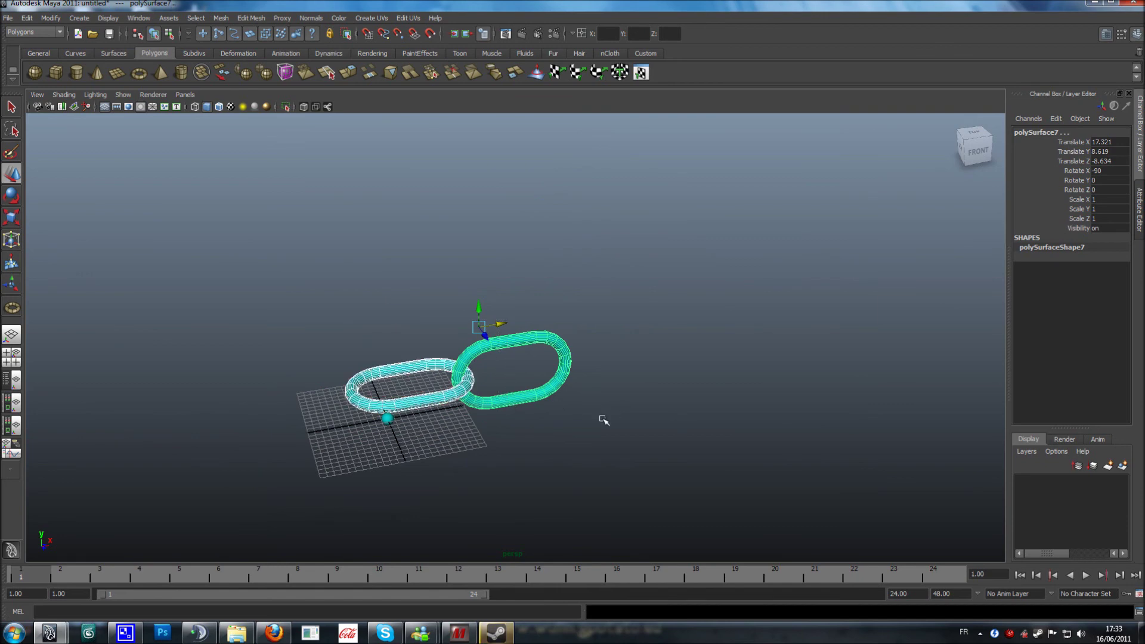
Step: Delete both chain links and the sphere to empty the scene
scroll(665, 435, "up", 5)
scroll(665, 435, "up", 3)
middle_click_drag(665, 436, 872, 305, "alt")
scroll(872, 304, "down", 3)
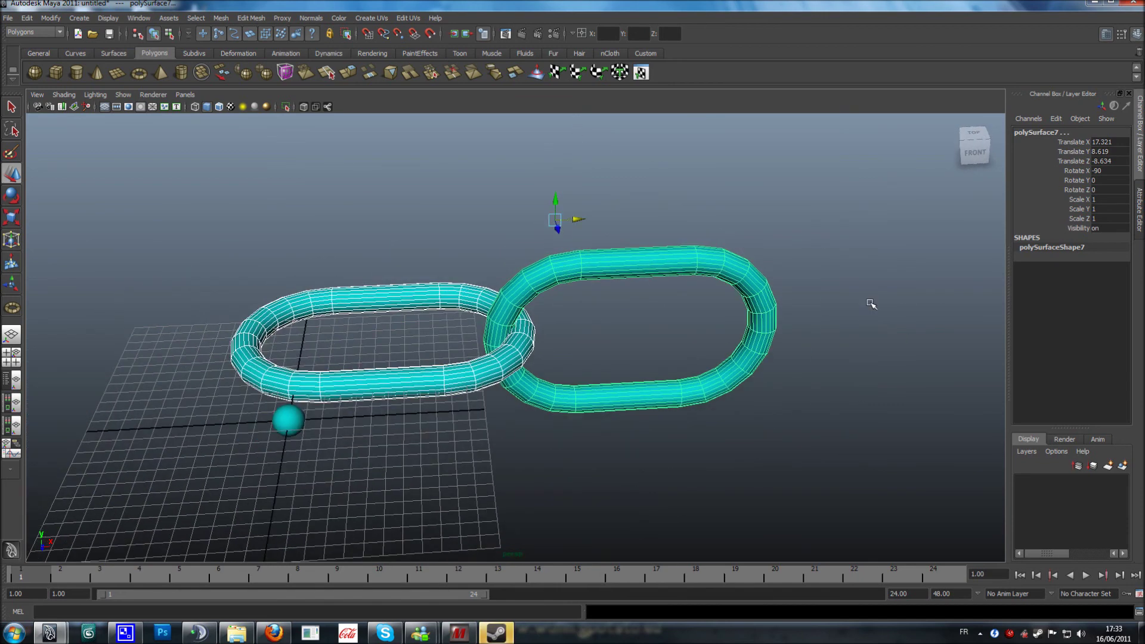
key("Delete")
left_click(288, 420)
key("Delete")
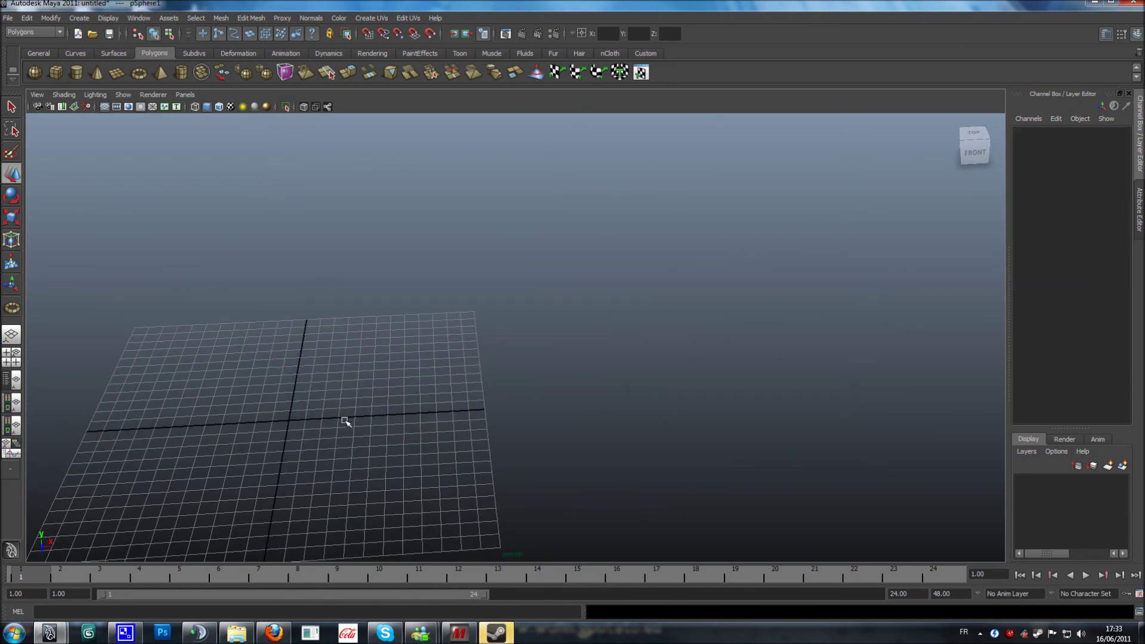
Step: Create a polygon cube of default size near the centre of the grid and select it
middle_click_drag(280, 398, 499, 320, "alt")
left_click_drag(493, 386, 531, 388, "alt")
scroll(457, 389, "up", 5)
left_click(55, 72)
left_click(453, 349)
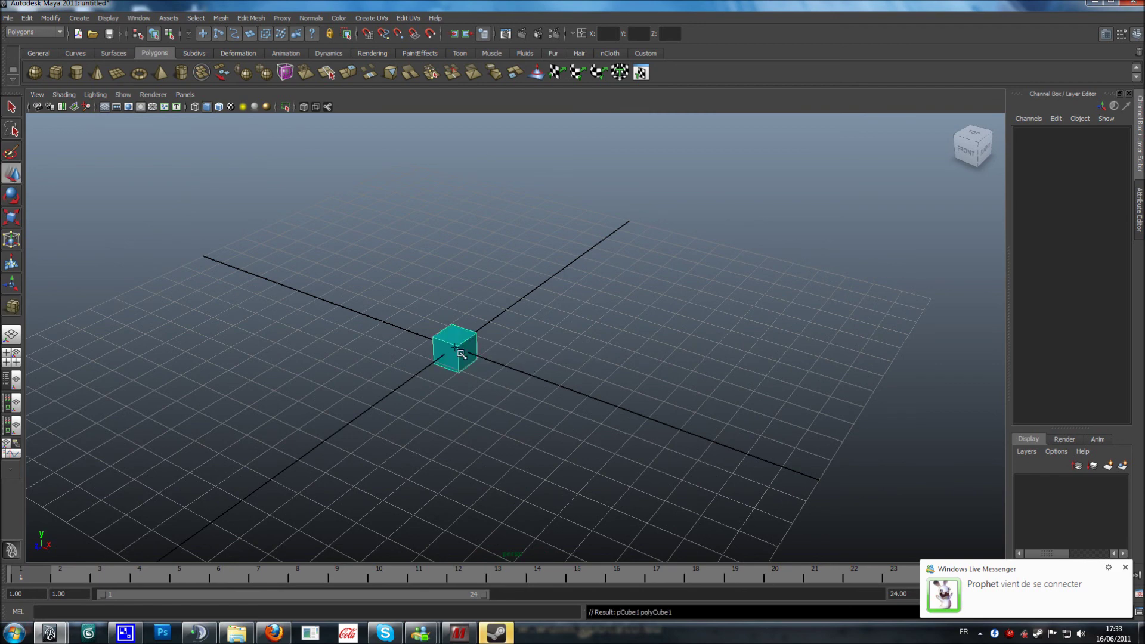
left_click_drag(375, 353, 448, 363, "alt")
scroll(530, 404, "up", 3)
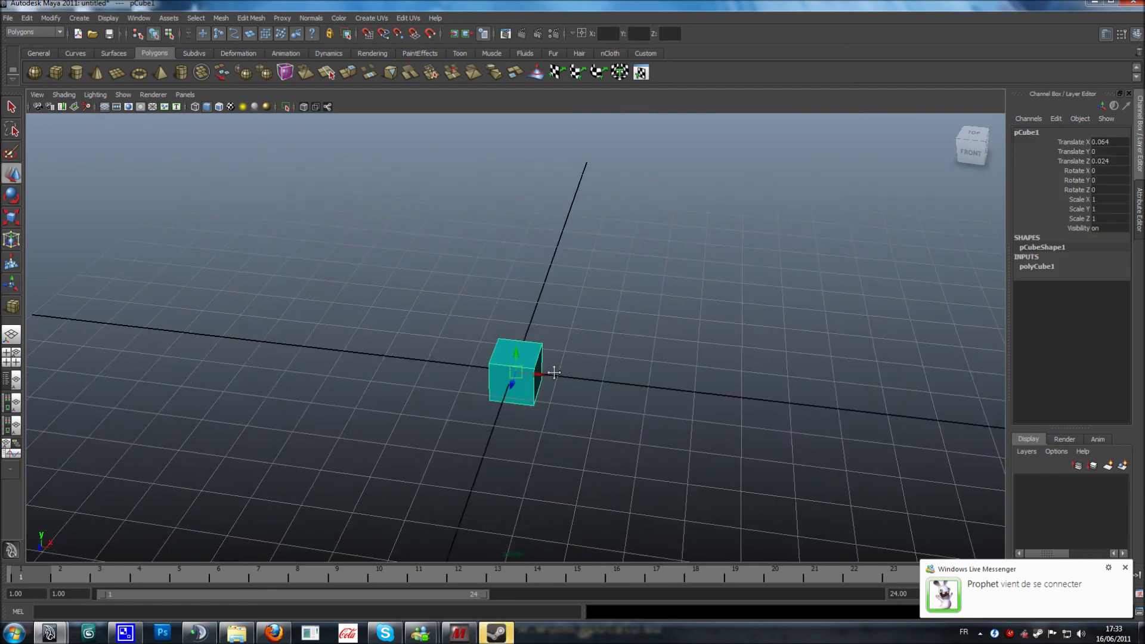
scroll(547, 359, "up", 2)
scroll(547, 359, "up", 1)
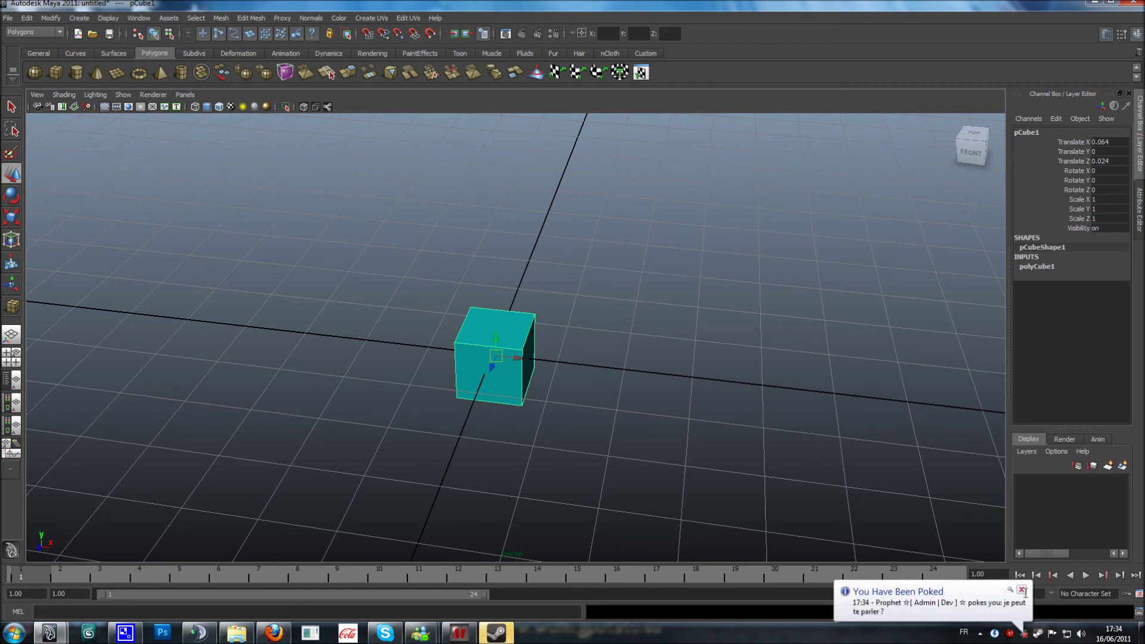
Step: Dismiss the chat notification pop-up
left_click(1022, 591)
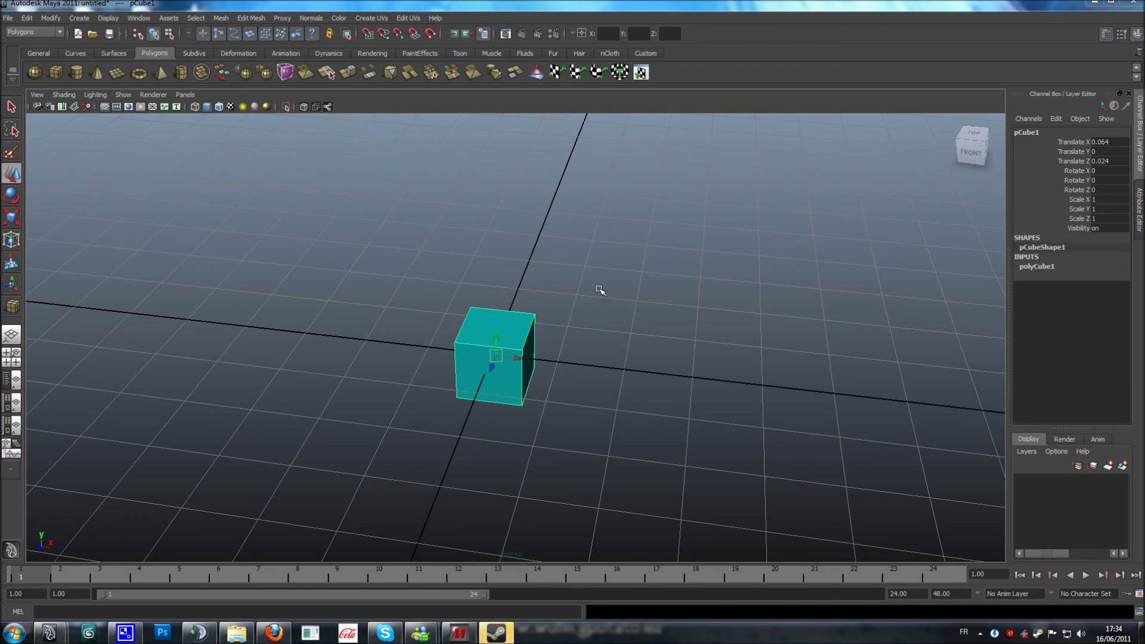